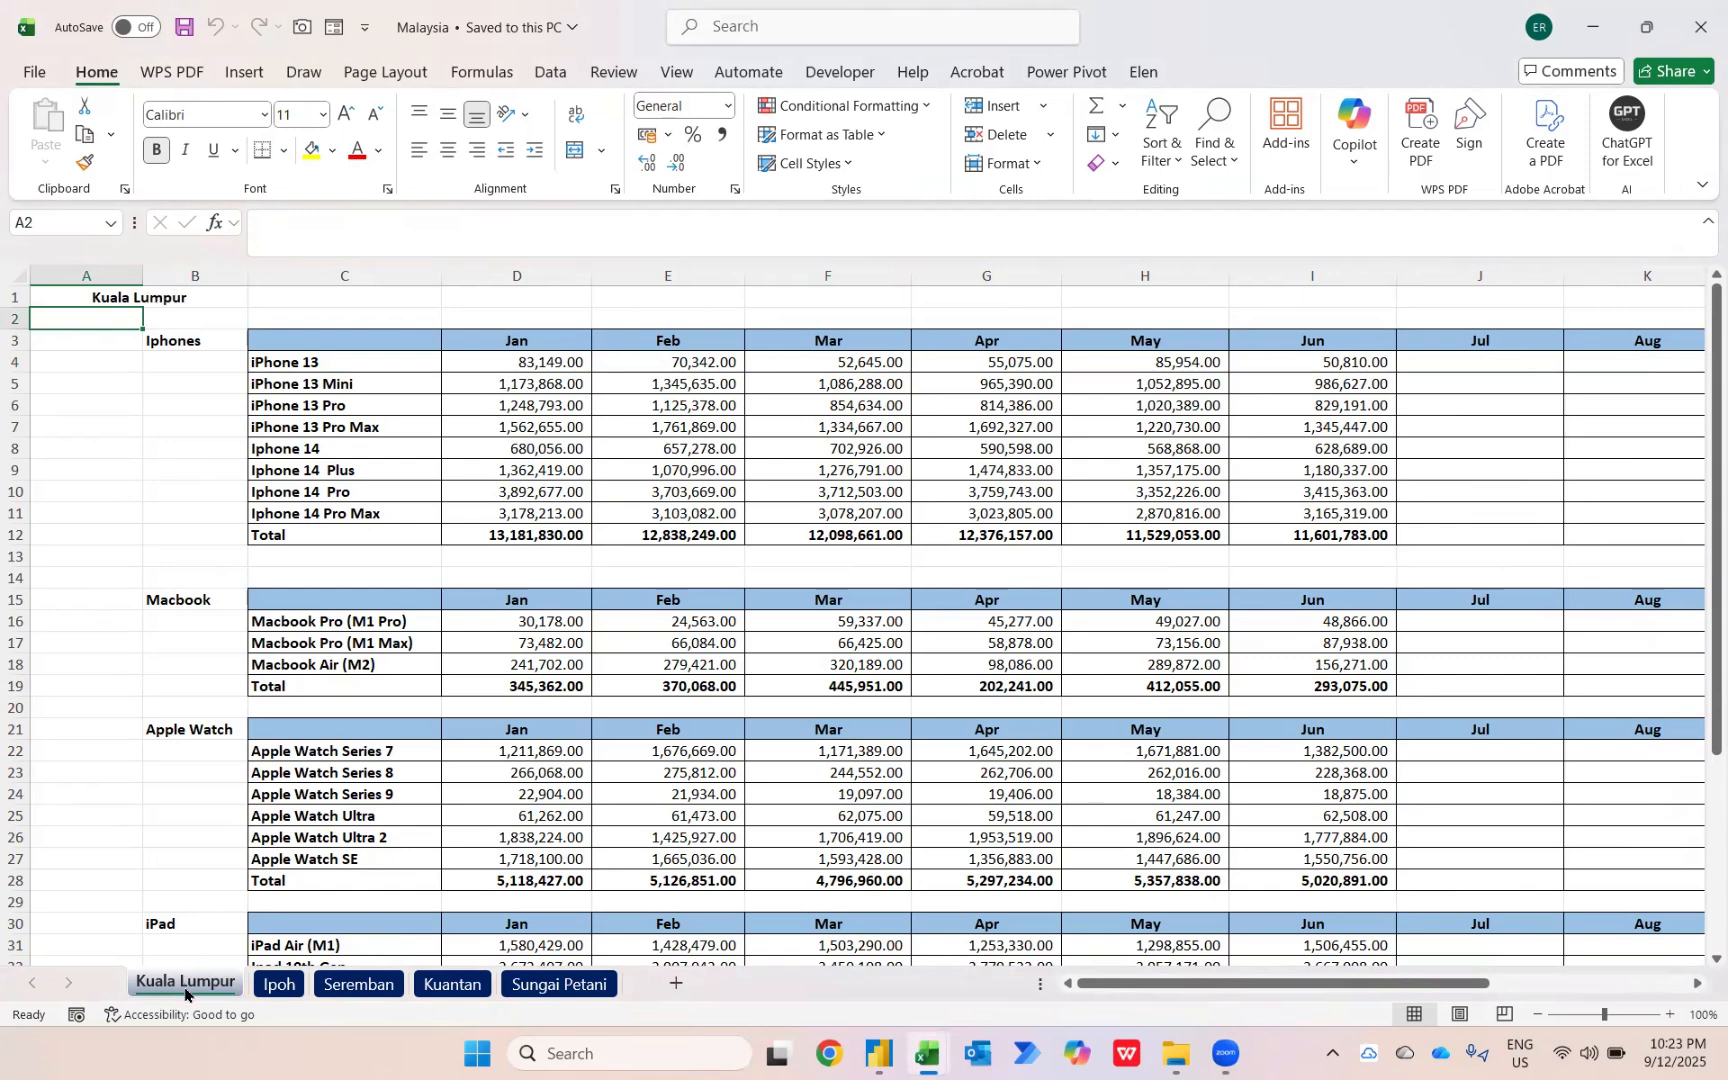
# - Look through the Ipoh, Seremban, Kuantan and Sungai Petani sheets of the Malaysia workbook
pyautogui.click(279, 985)
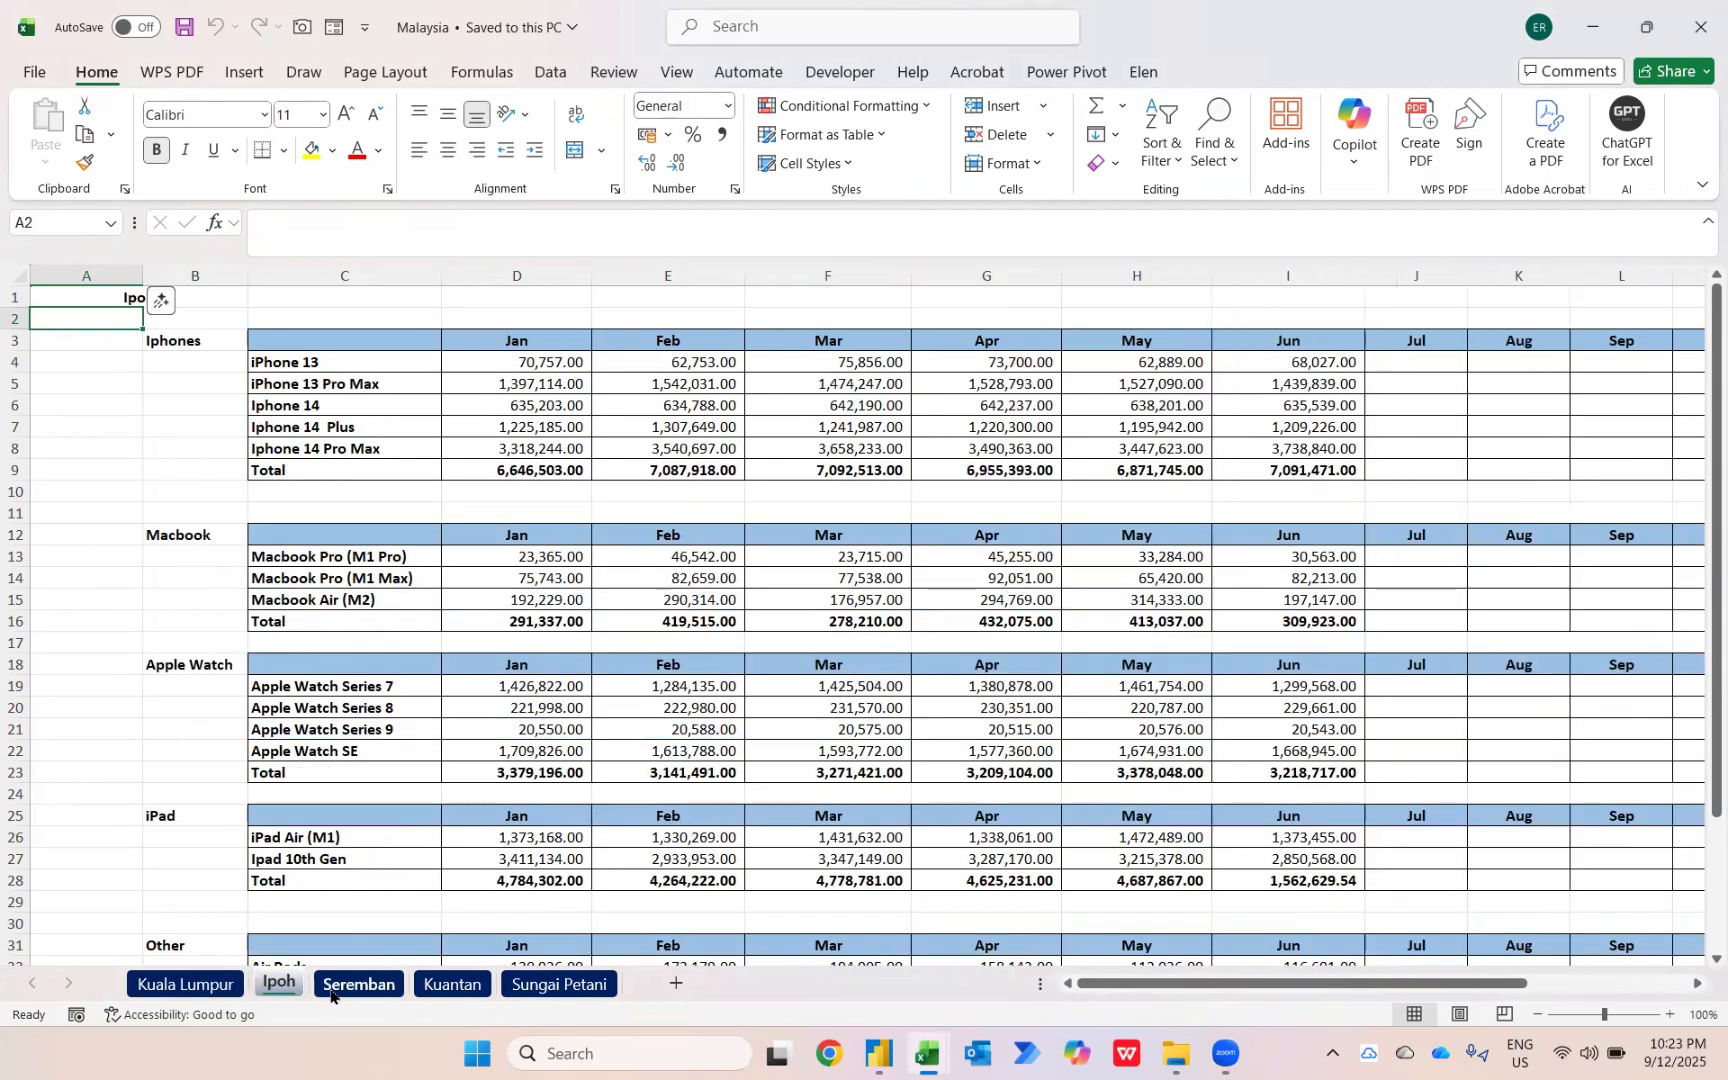
pyautogui.click(331, 990)
pyautogui.click(452, 985)
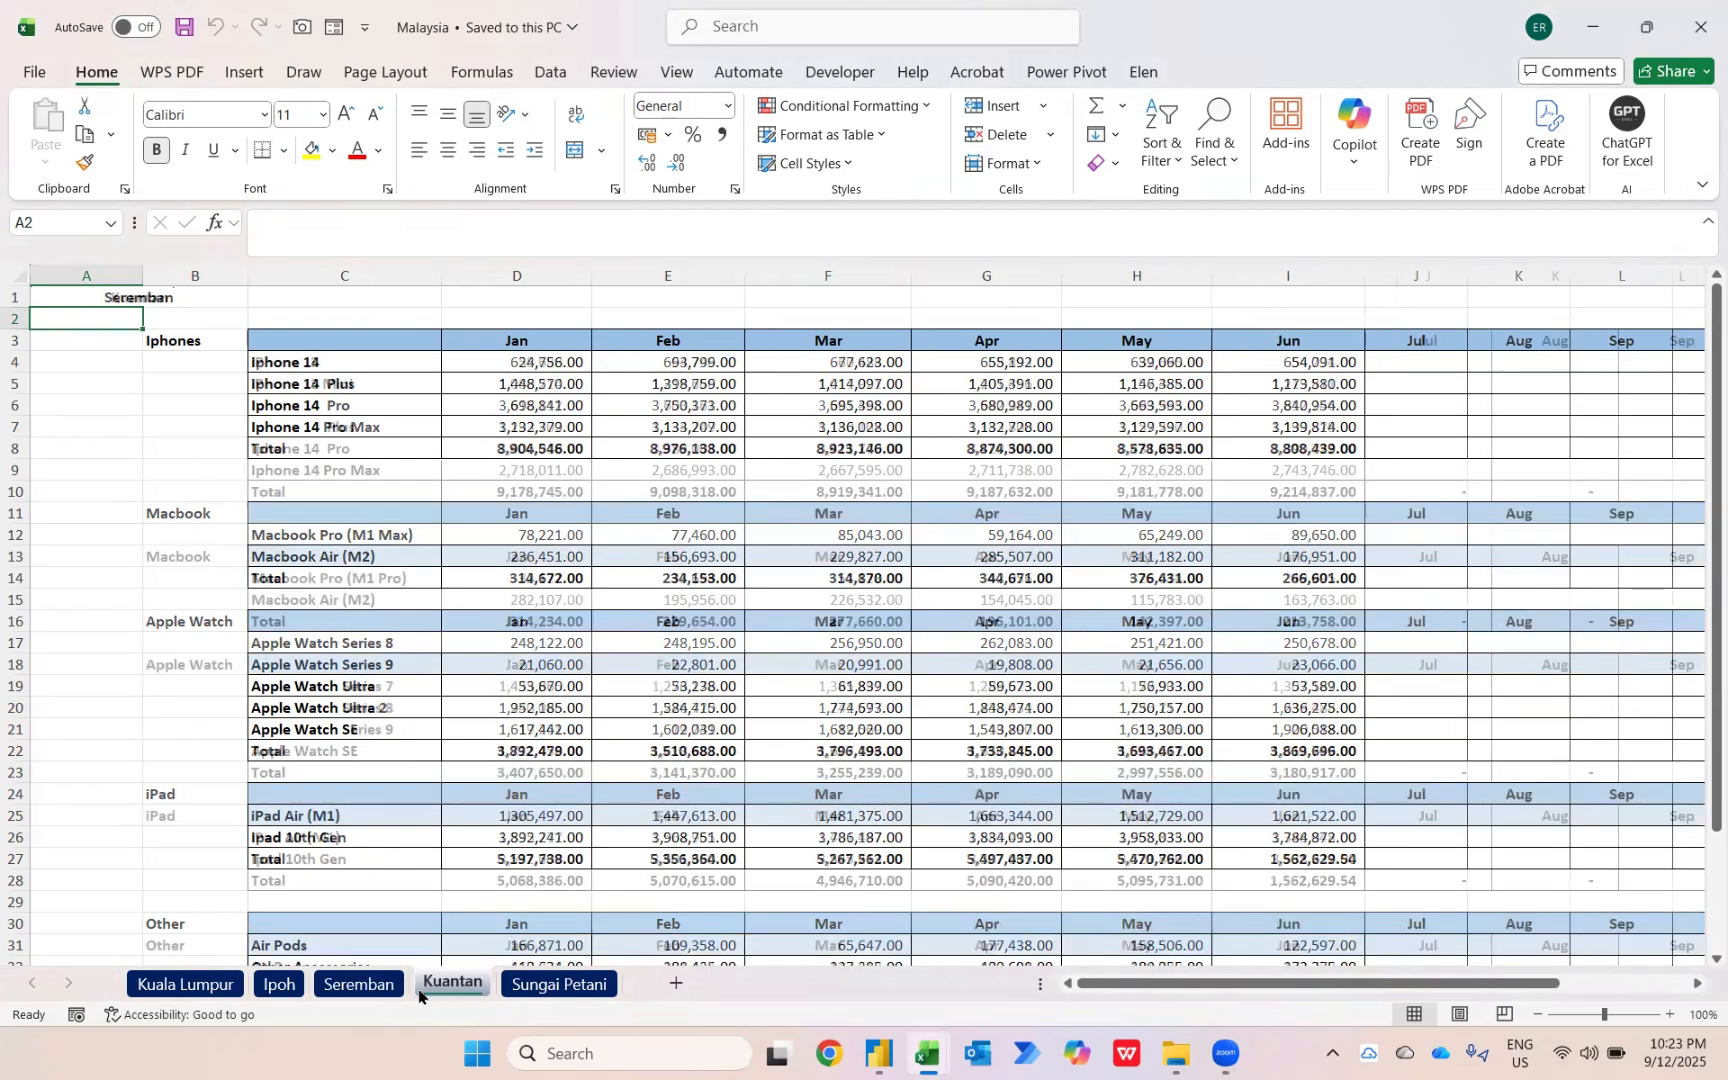
pyautogui.click(519, 990)
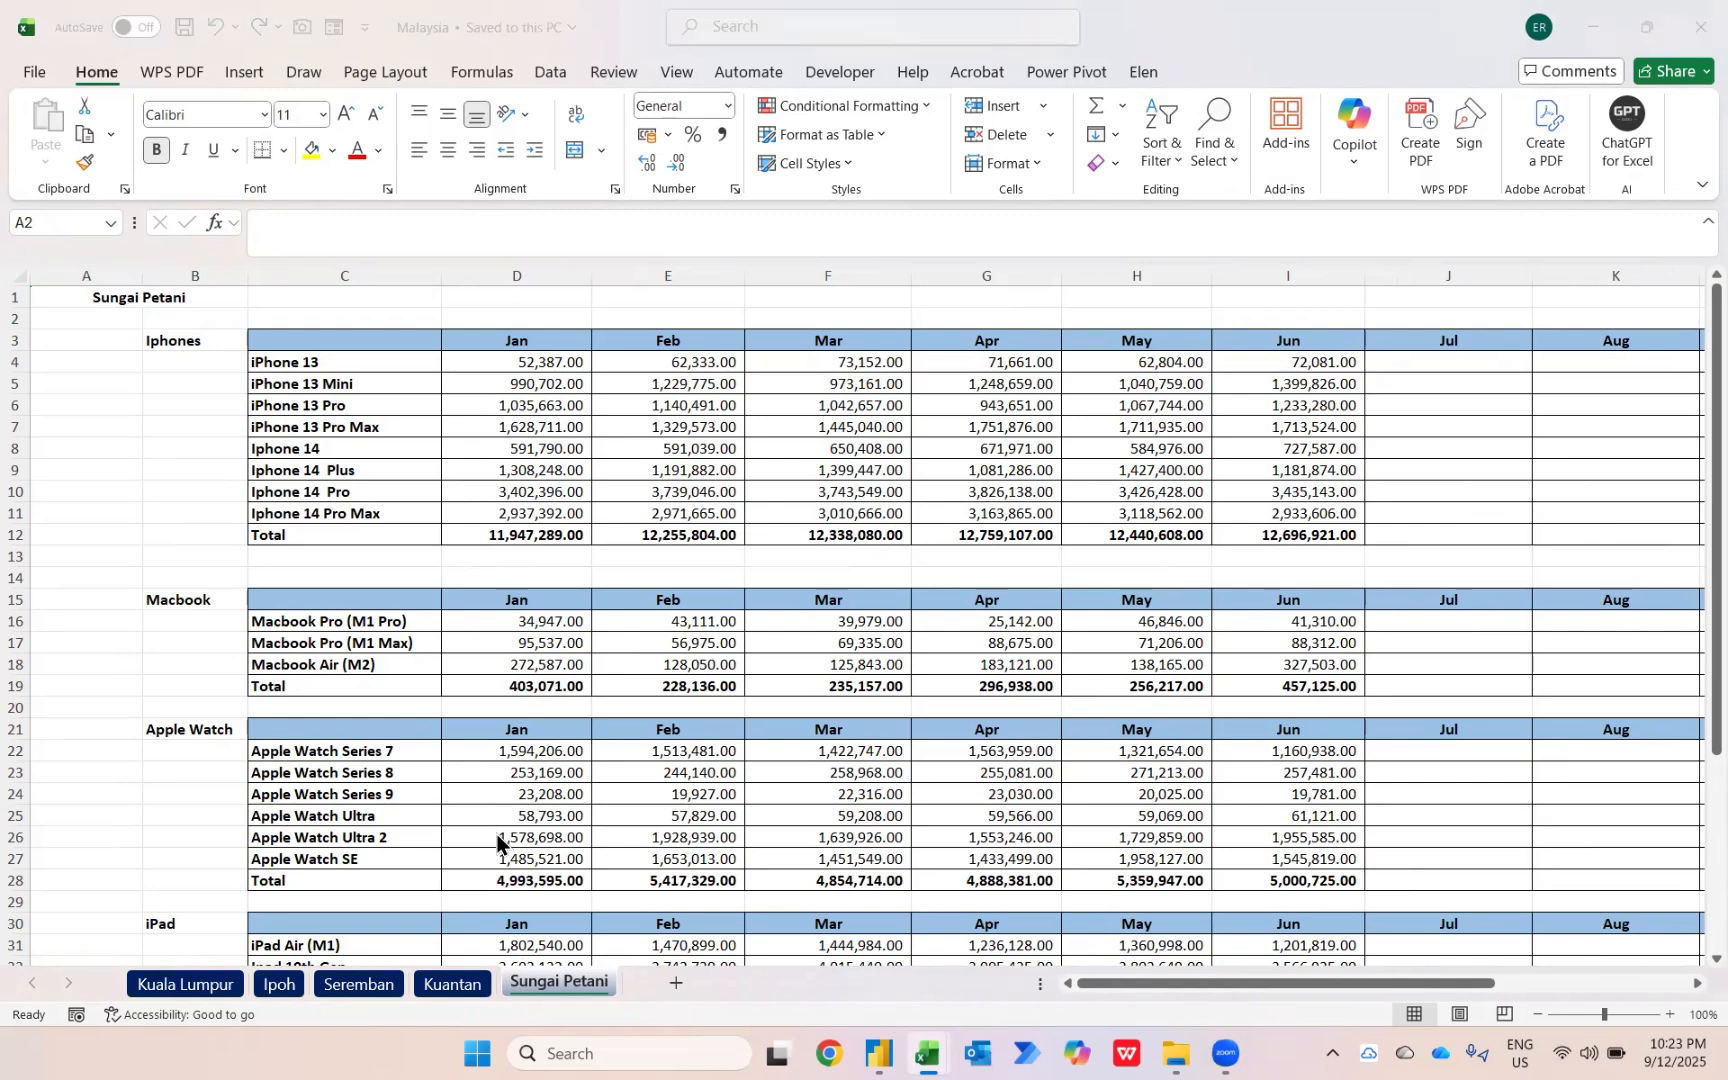
# - View the China and England workbooks to compare their layouts, and switch to the Case Study 2 - Apple Sales folder in File Explorer
pyautogui.hotkey('alt', 'Tab')
pyautogui.hotkey('alt', 'Tab')
pyautogui.hotkey('alt', 'Tab')
pyautogui.hotkey('alt', 'Tab')
pyautogui.hotkey('alt', 'Tab')
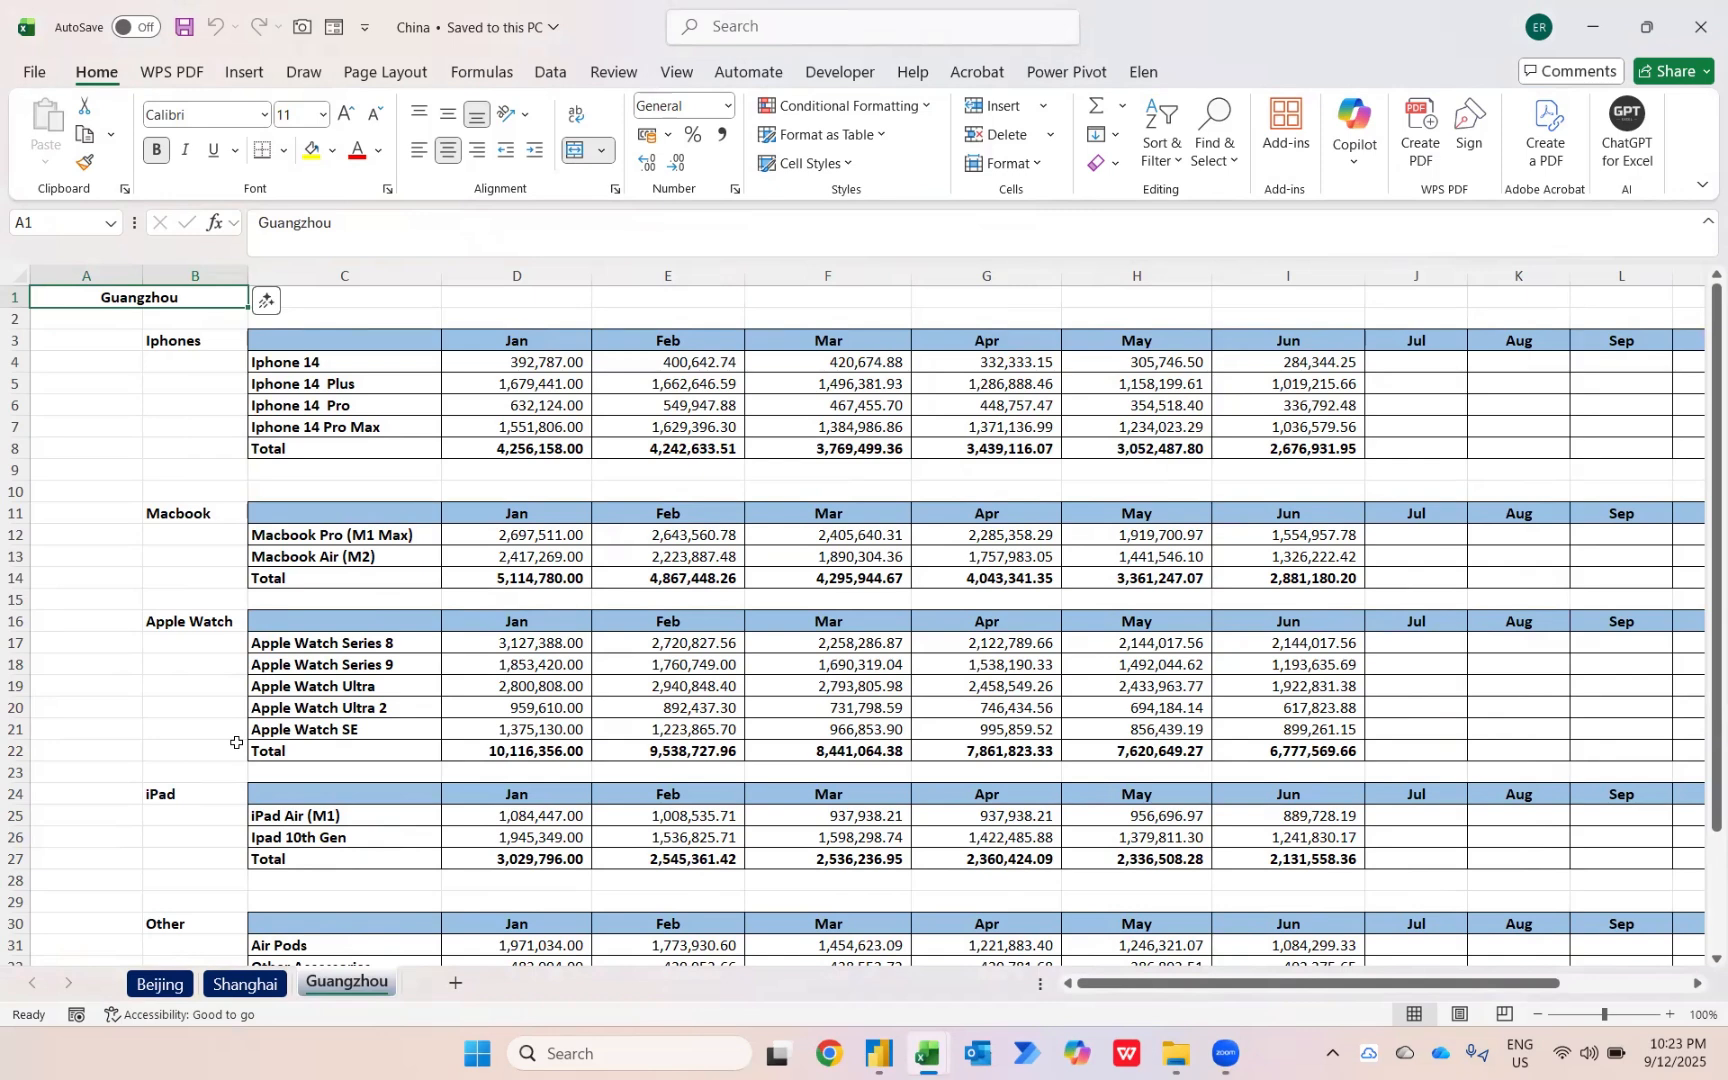
pyautogui.hotkey('alt', 'Tab')
pyautogui.hotkey('alt', 'Tab')
pyautogui.hotkey('alt', 'Tab')
pyautogui.hotkey('alt', 'Tab')
pyautogui.hotkey('alt', 'Tab')
pyautogui.hotkey('alt', 'Tab')
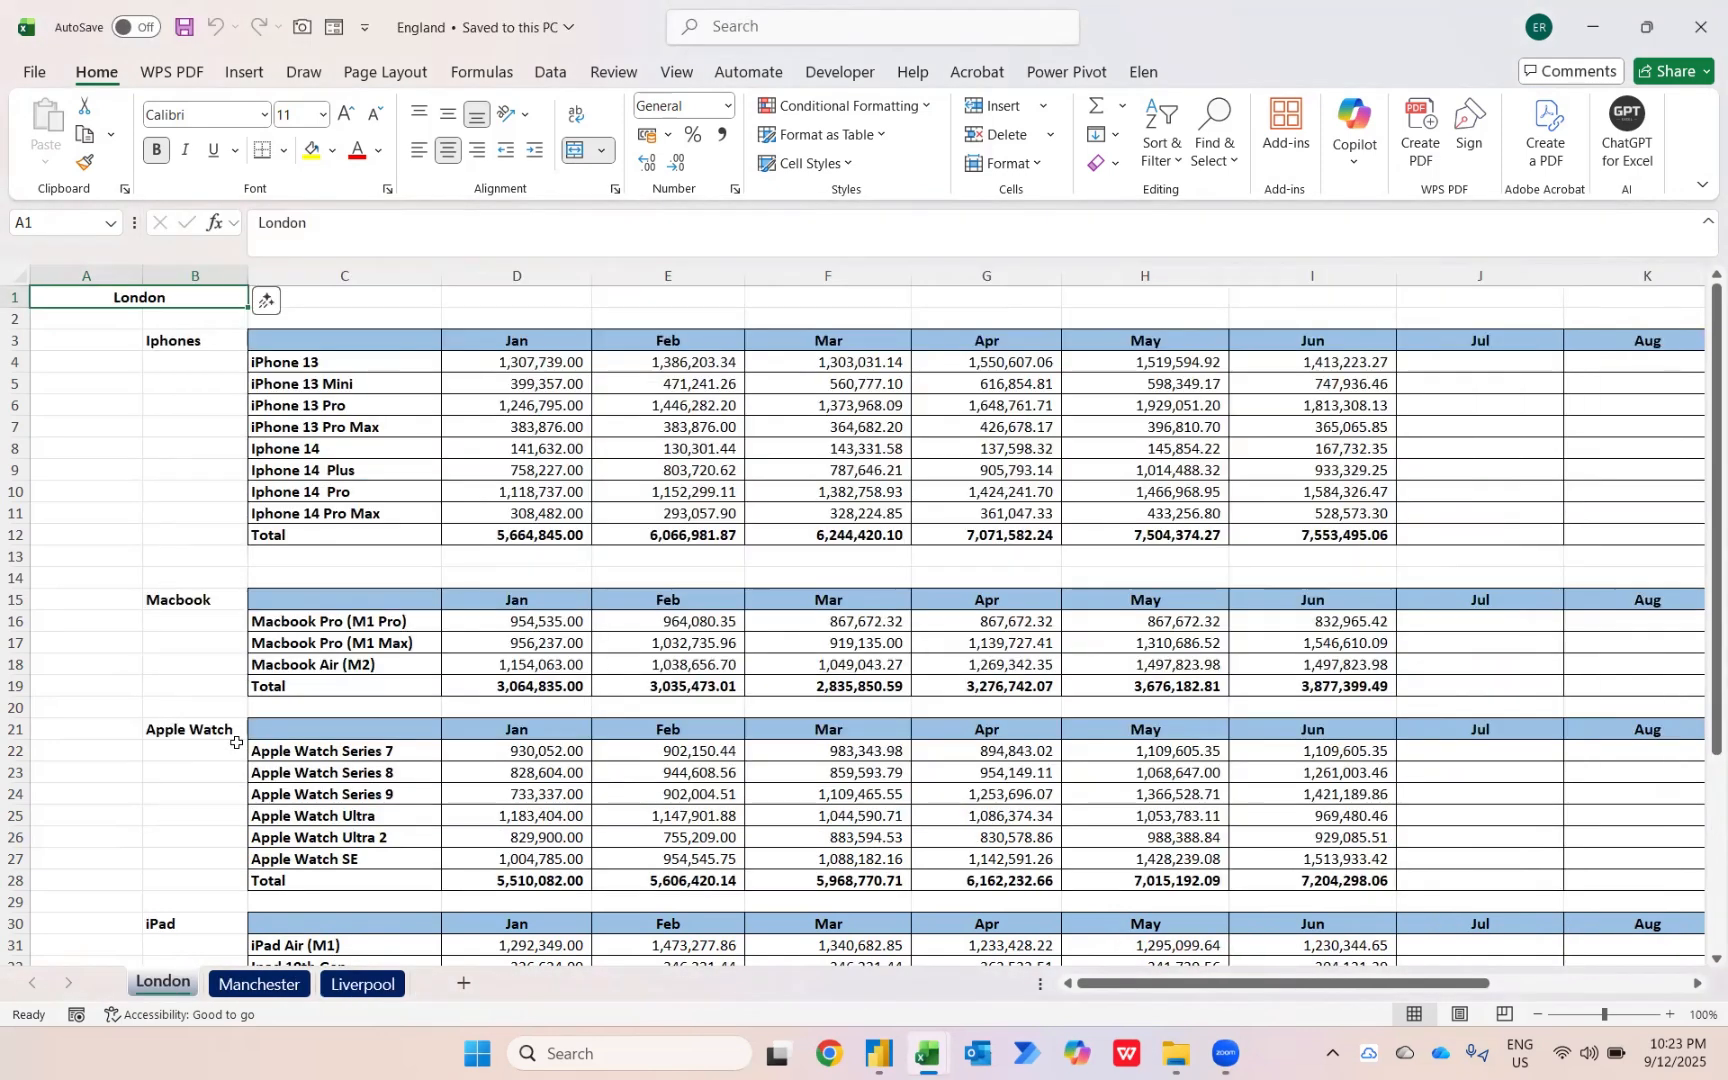
pyautogui.hotkey('alt', 'Tab')
pyautogui.hotkey('alt', 'Tab')
pyautogui.hotkey('alt', 'Tab')
pyautogui.hotkey('alt', 'Tab')
pyautogui.hotkey('alt', 'Tab')
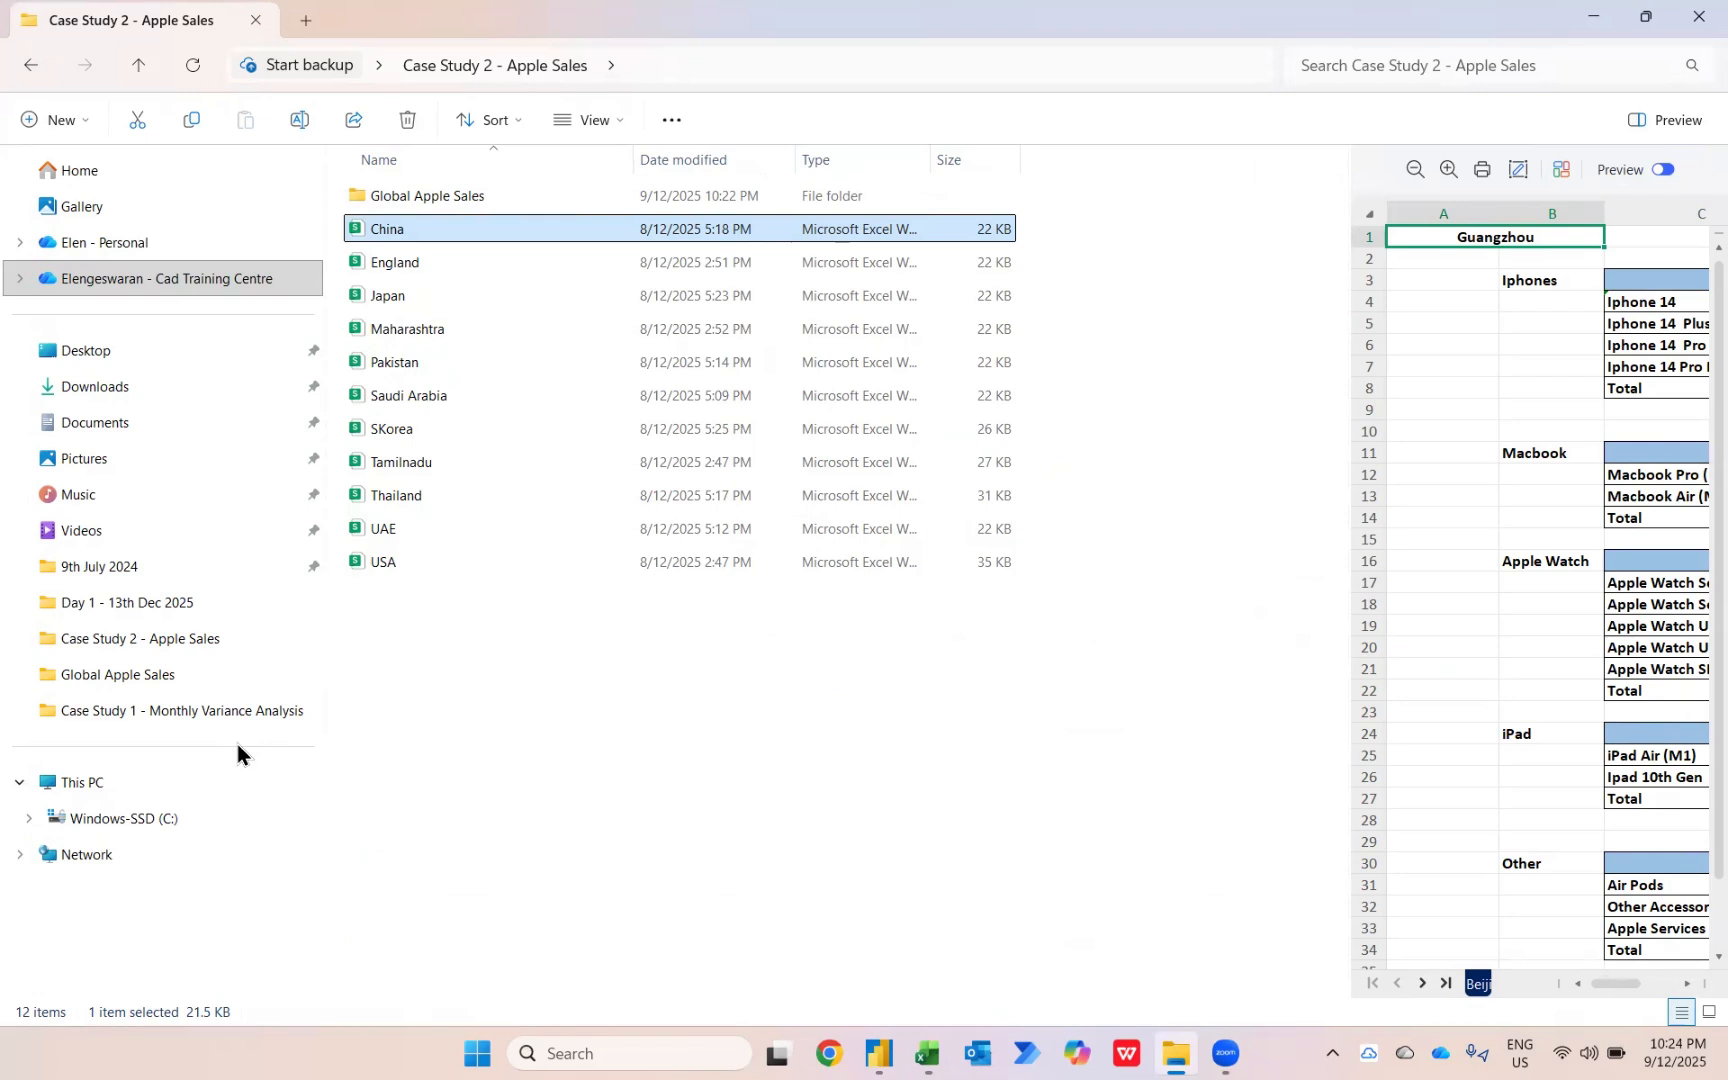
# - Close the open China, Malaysia and England workbooks and return to the Case Study 2 - Apple Sales folder
pyautogui.hotkey('alt', 'Tab')
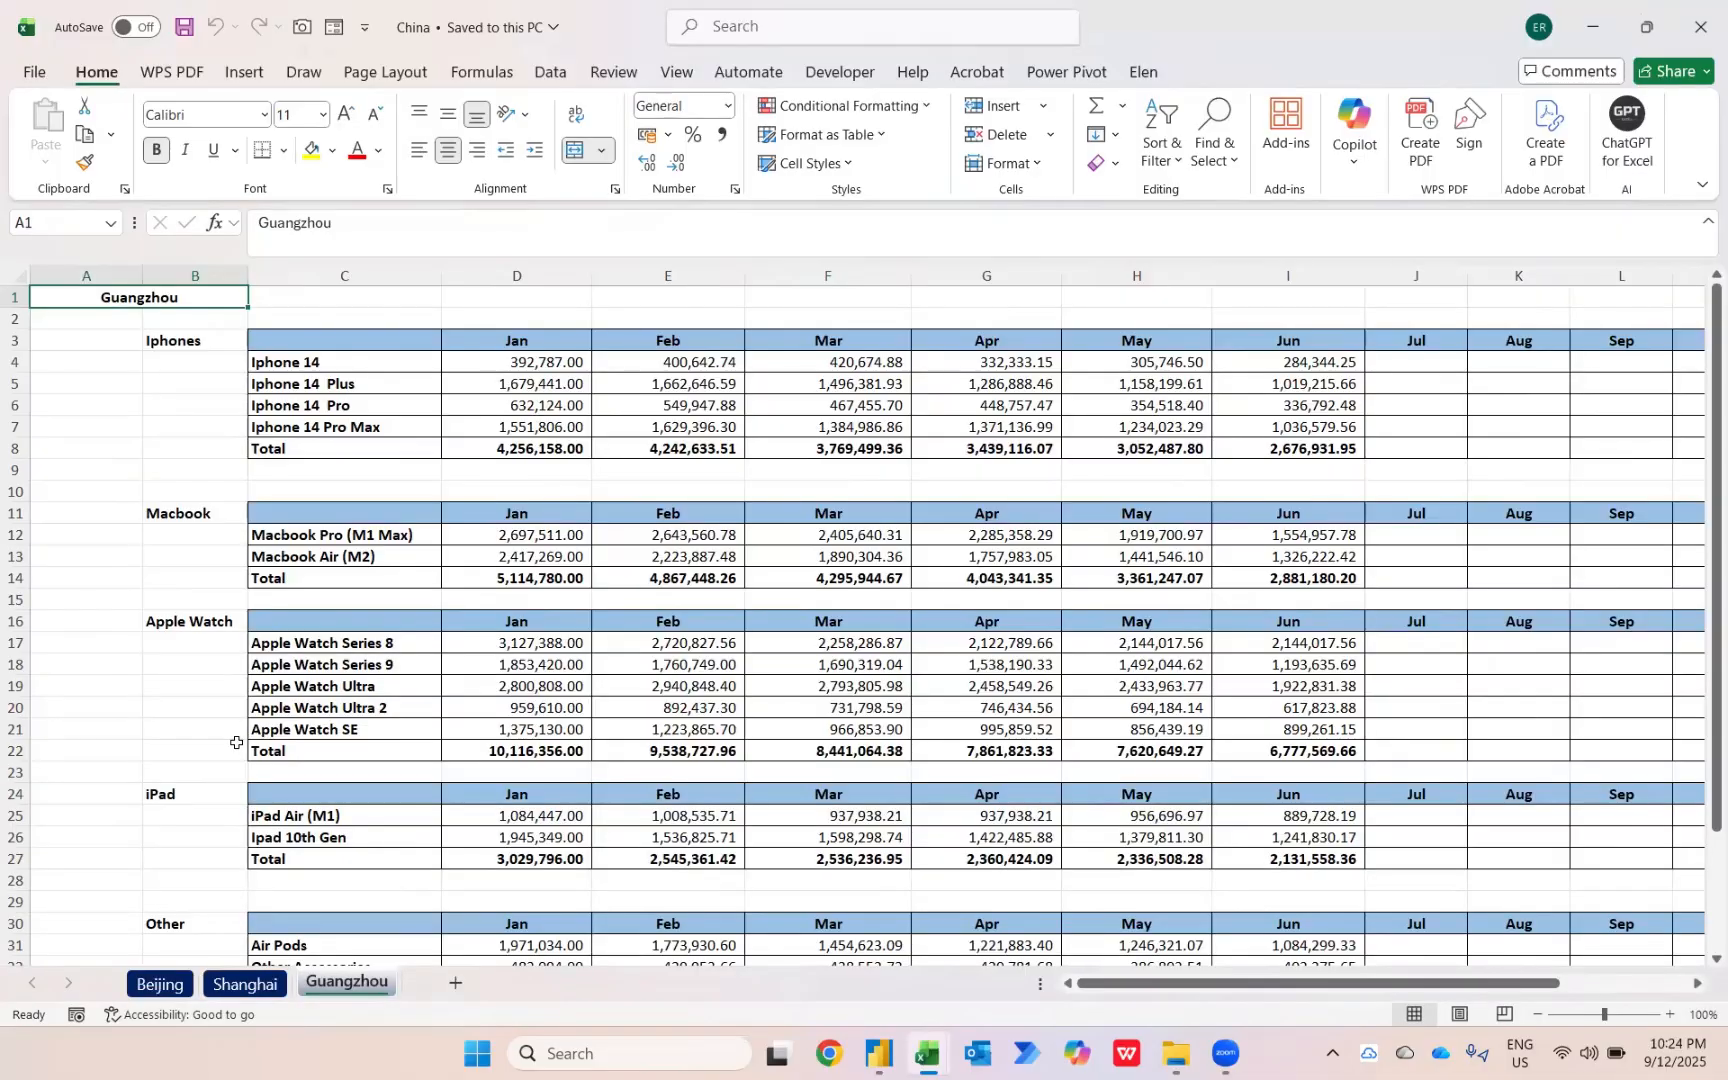
pyautogui.hotkey('alt', 'Tab')
pyautogui.hotkey('alt', 'Tab')
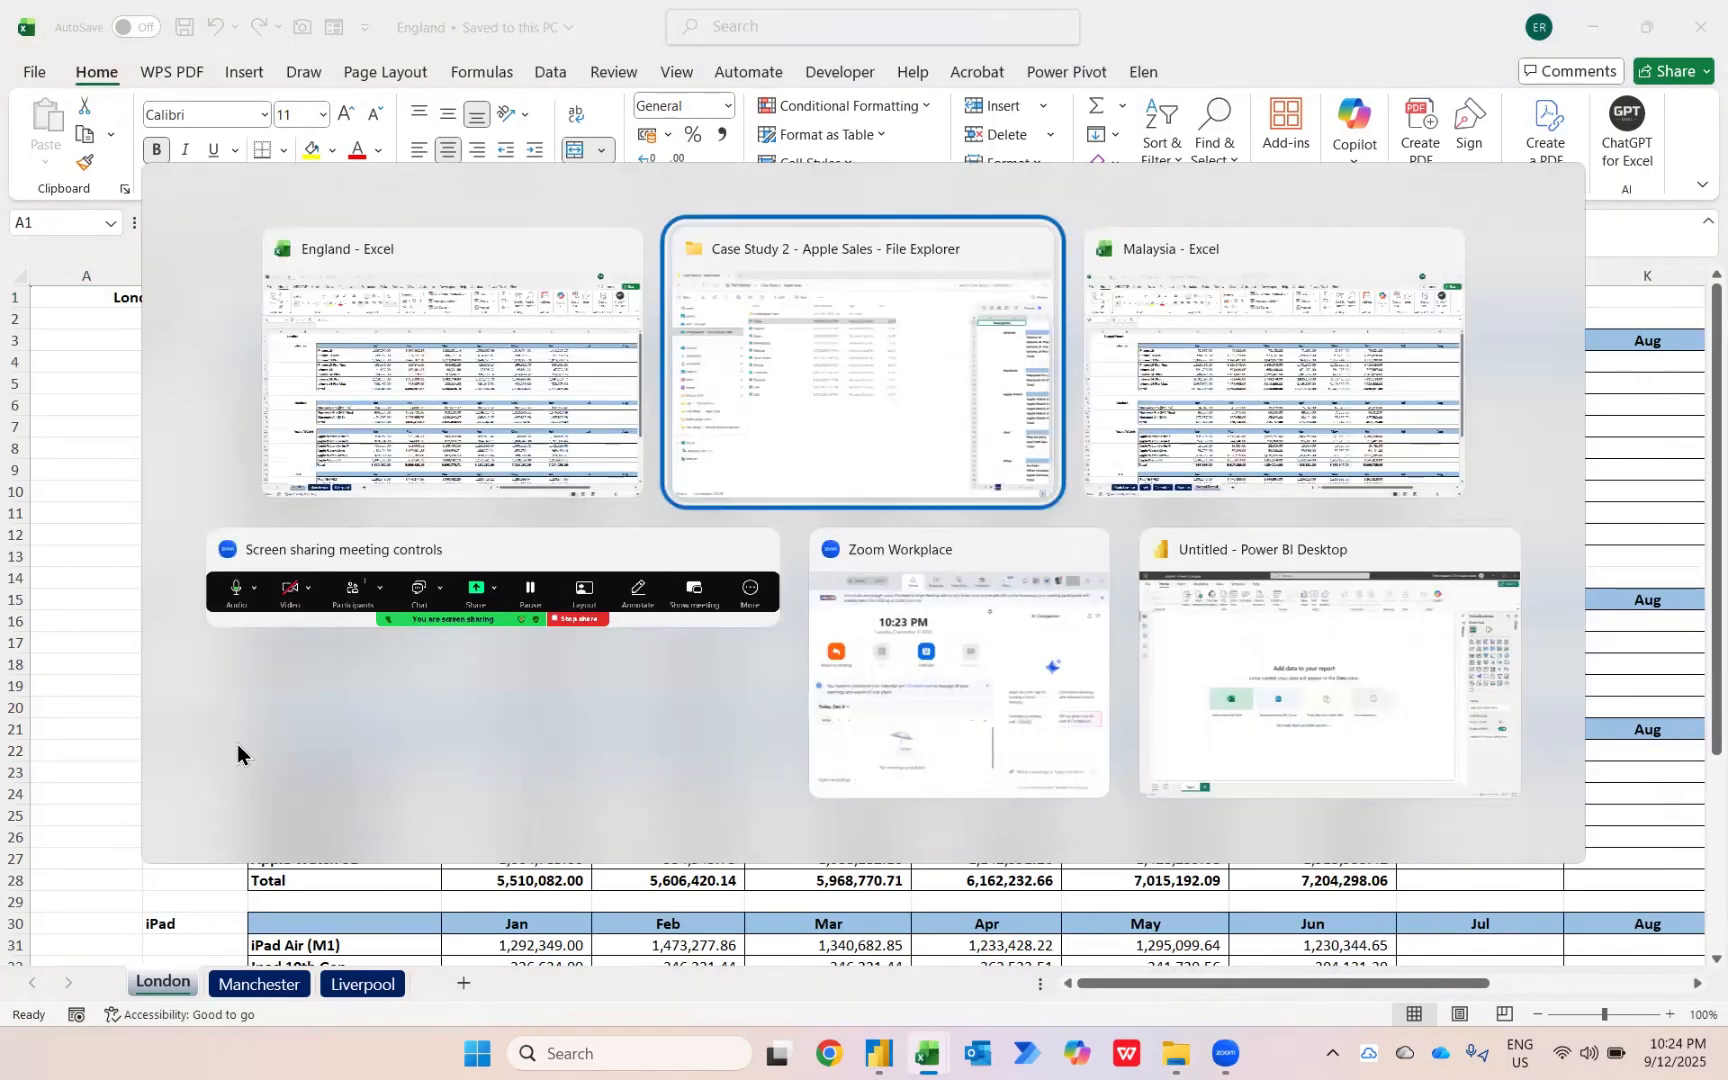
pyautogui.hotkey('alt', 'Tab')
pyautogui.hotkey('alt', 'Tab')
pyautogui.hotkey('alt', 'Tab')
pyautogui.press('Tab')
pyautogui.hotkey('alt', 'Tab')
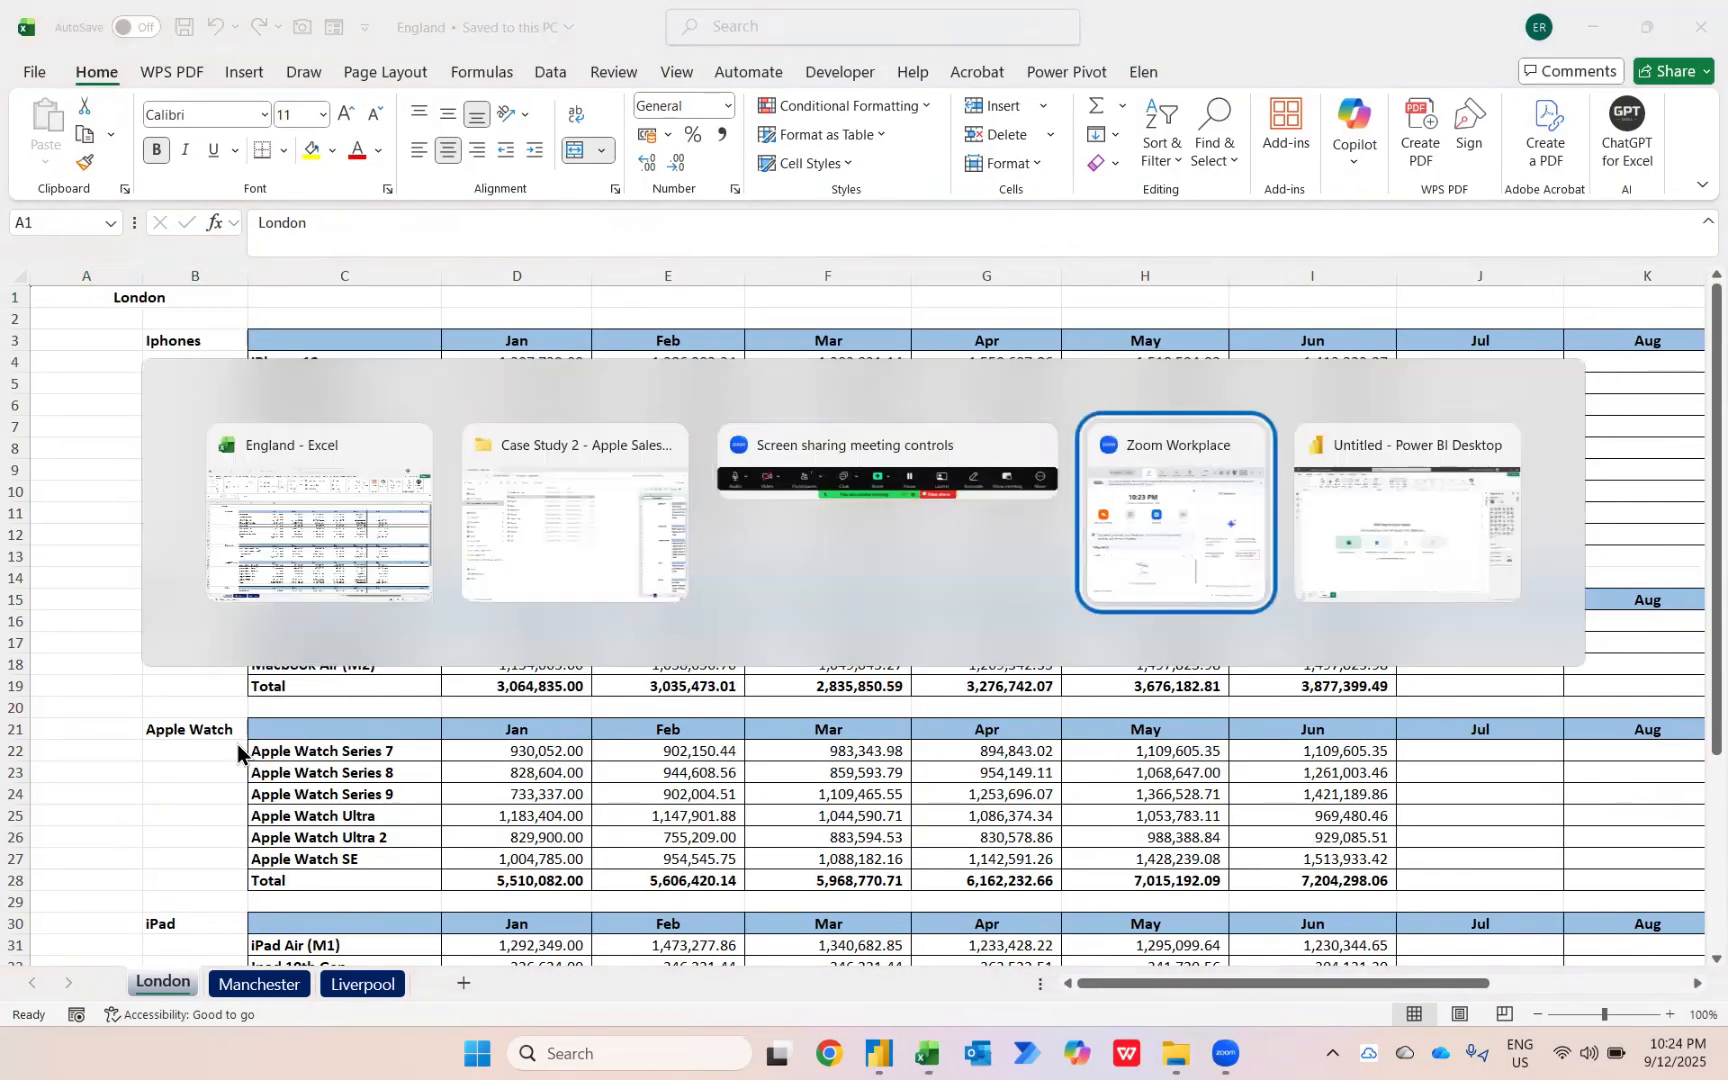
pyautogui.hotkey('alt', 'shift', 'Tab')
pyautogui.hotkey('alt', 'shift', 'Tab')
pyautogui.hotkey('alt', 'shift', 'Tab')
pyautogui.hotkey('alt', 'Tab')
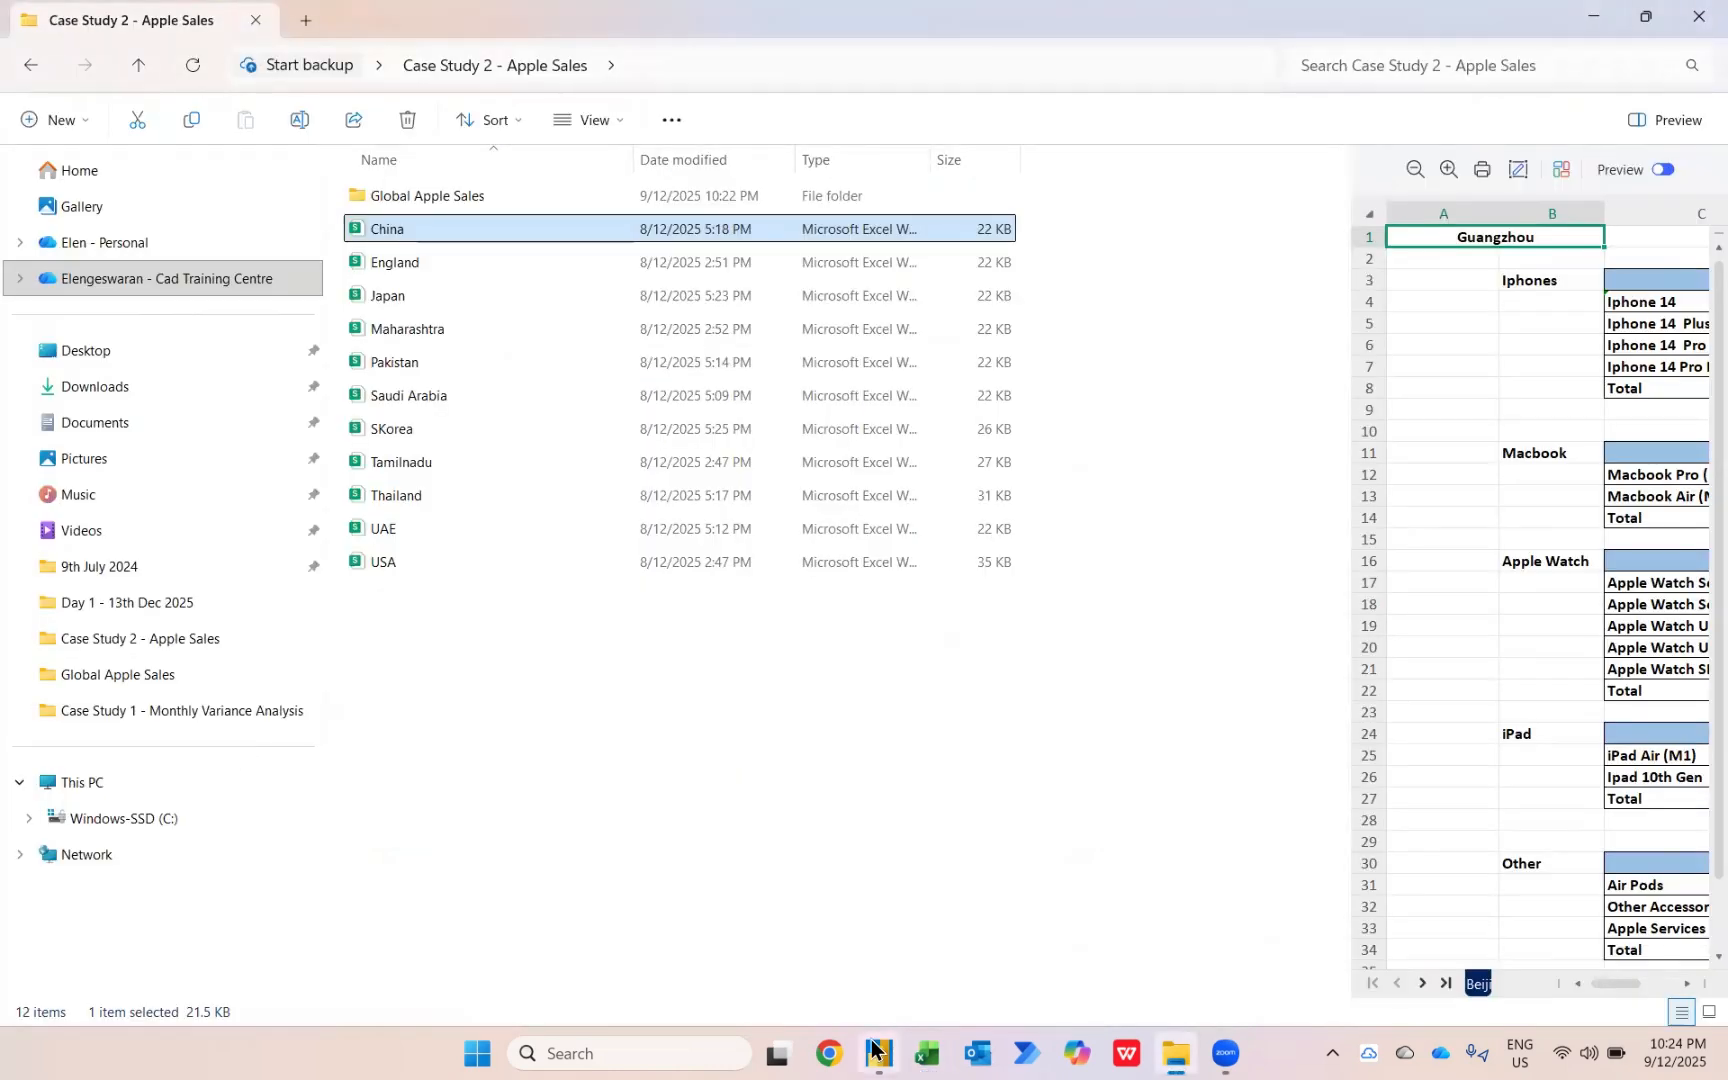
# - Switch to the untitled Power BI Desktop report and start a data connection of the Folder type
pyautogui.moveTo(878, 1053)
pyautogui.click(842, 953)
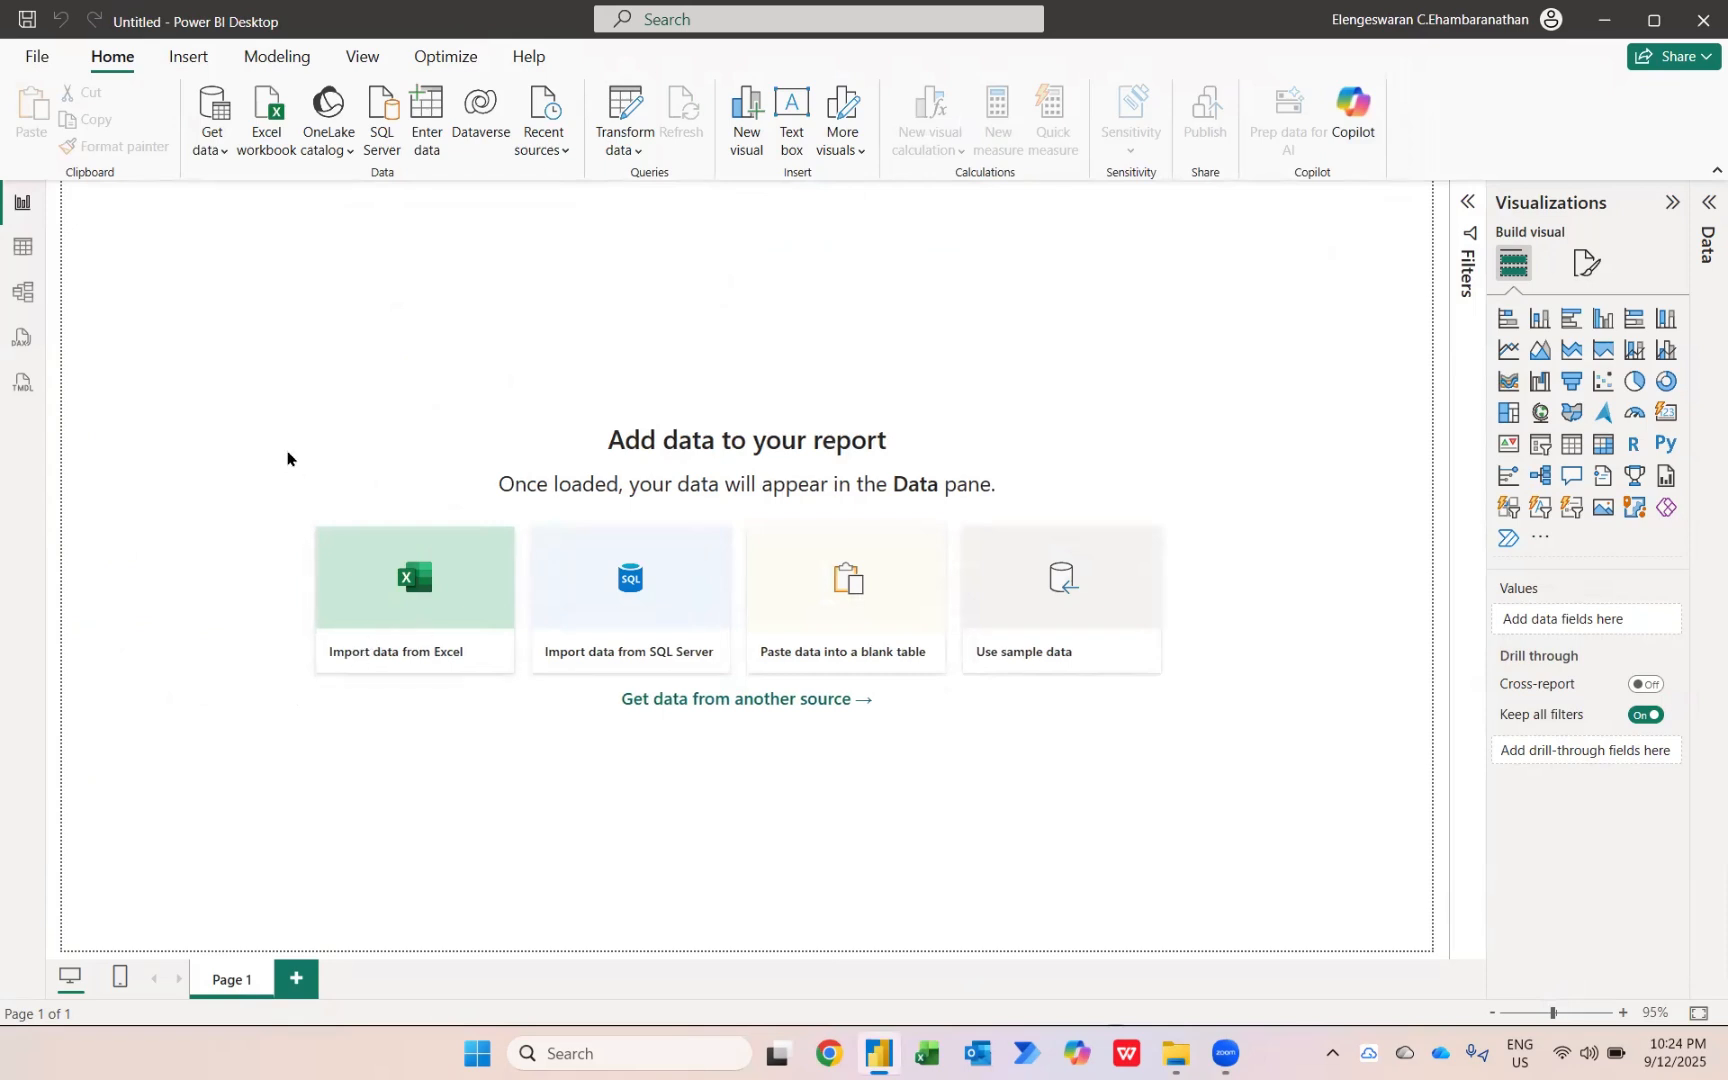
pyautogui.click(216, 145)
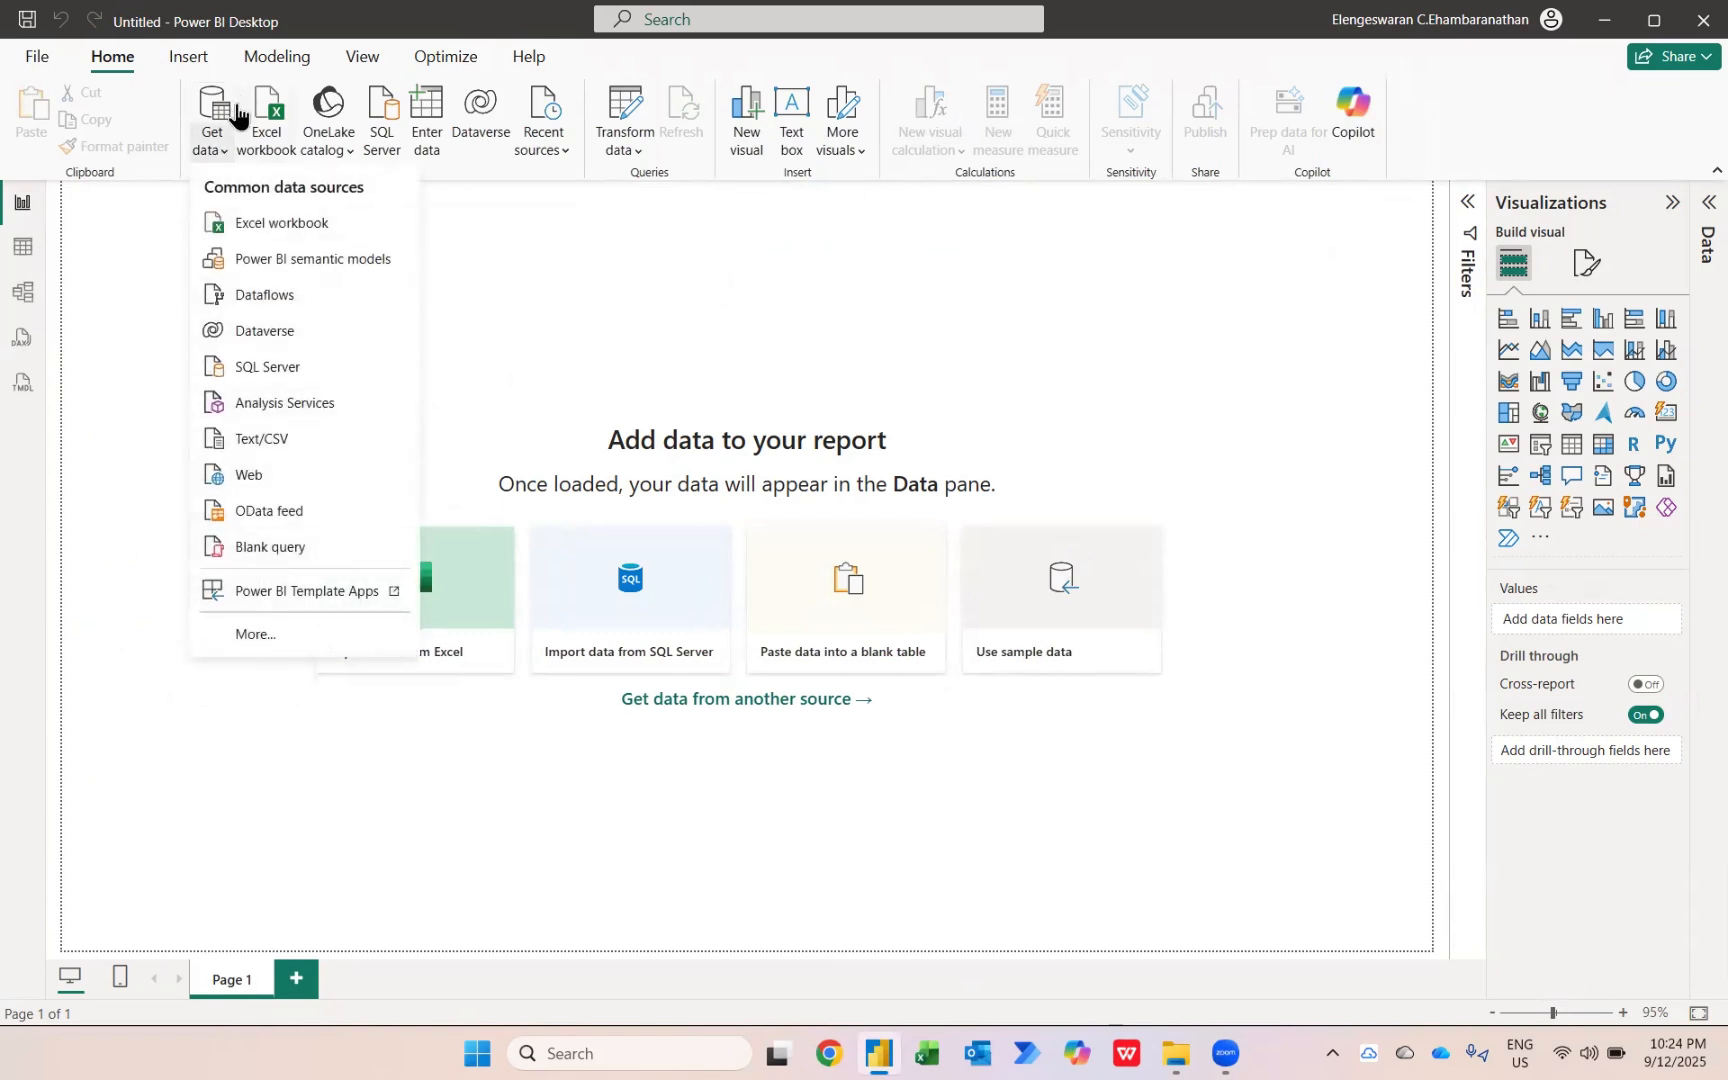
pyautogui.click(250, 636)
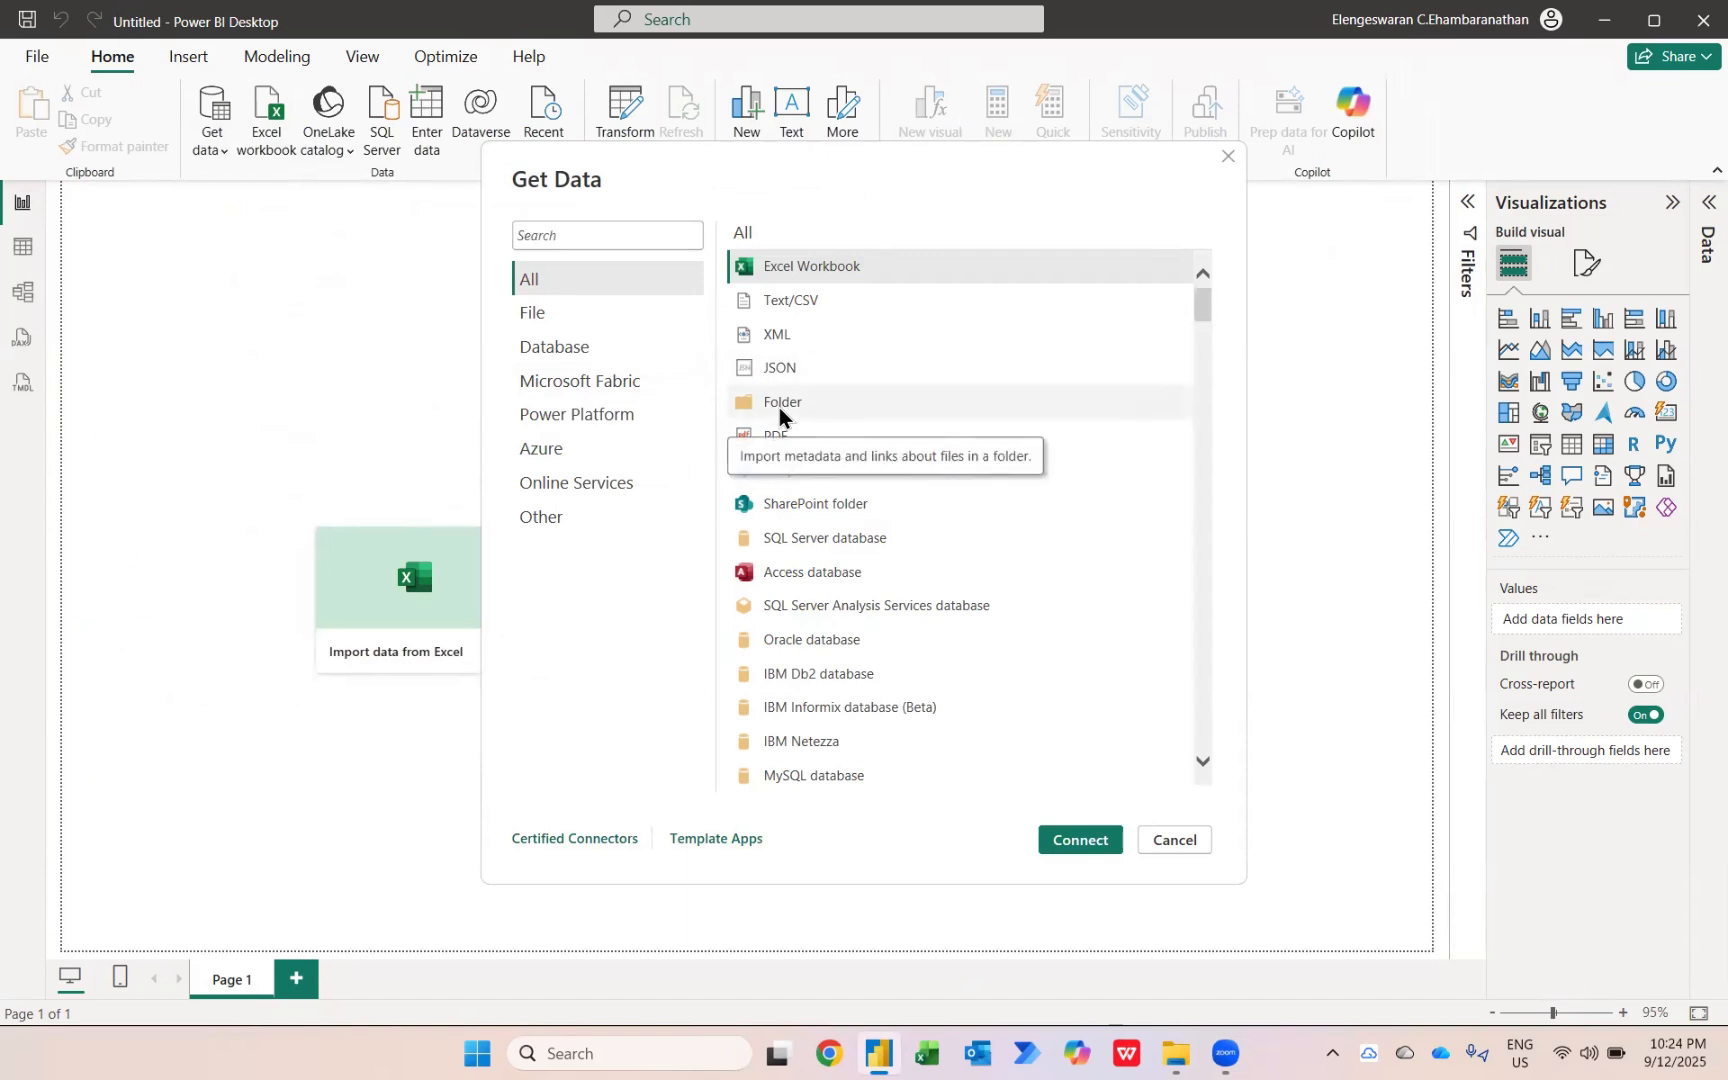
pyautogui.click(856, 405)
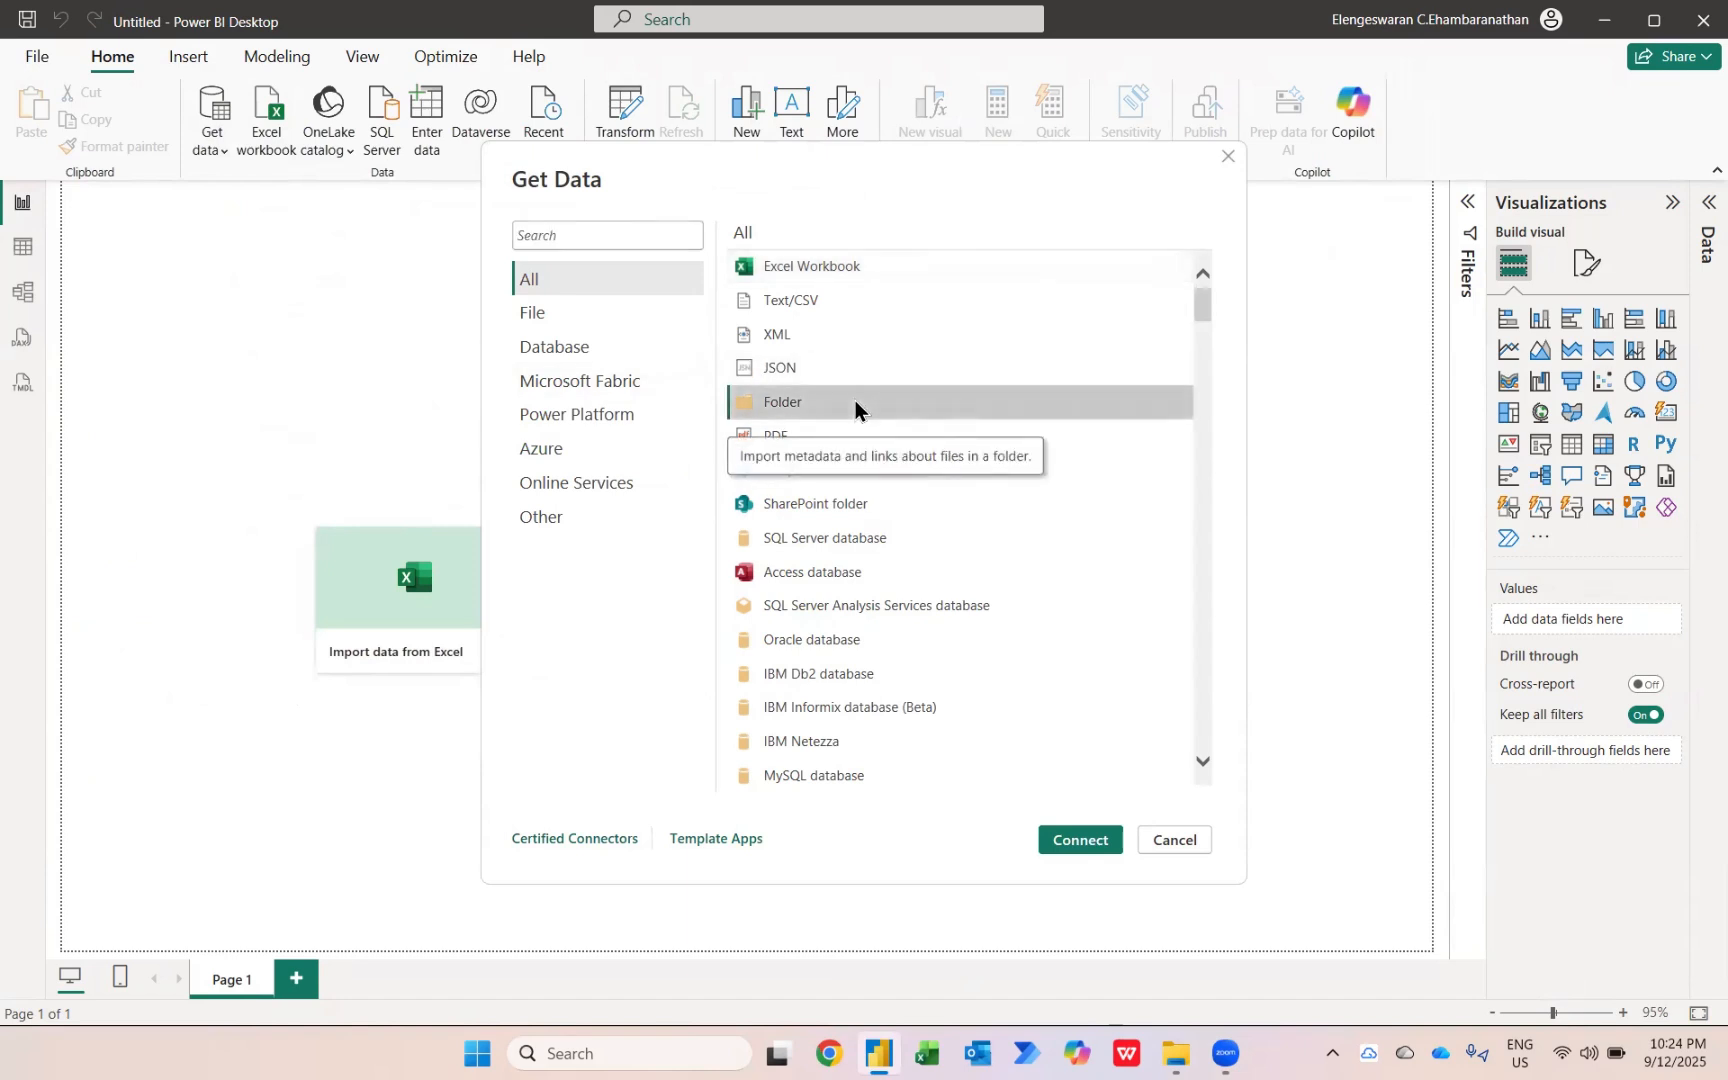
pyautogui.click(1090, 841)
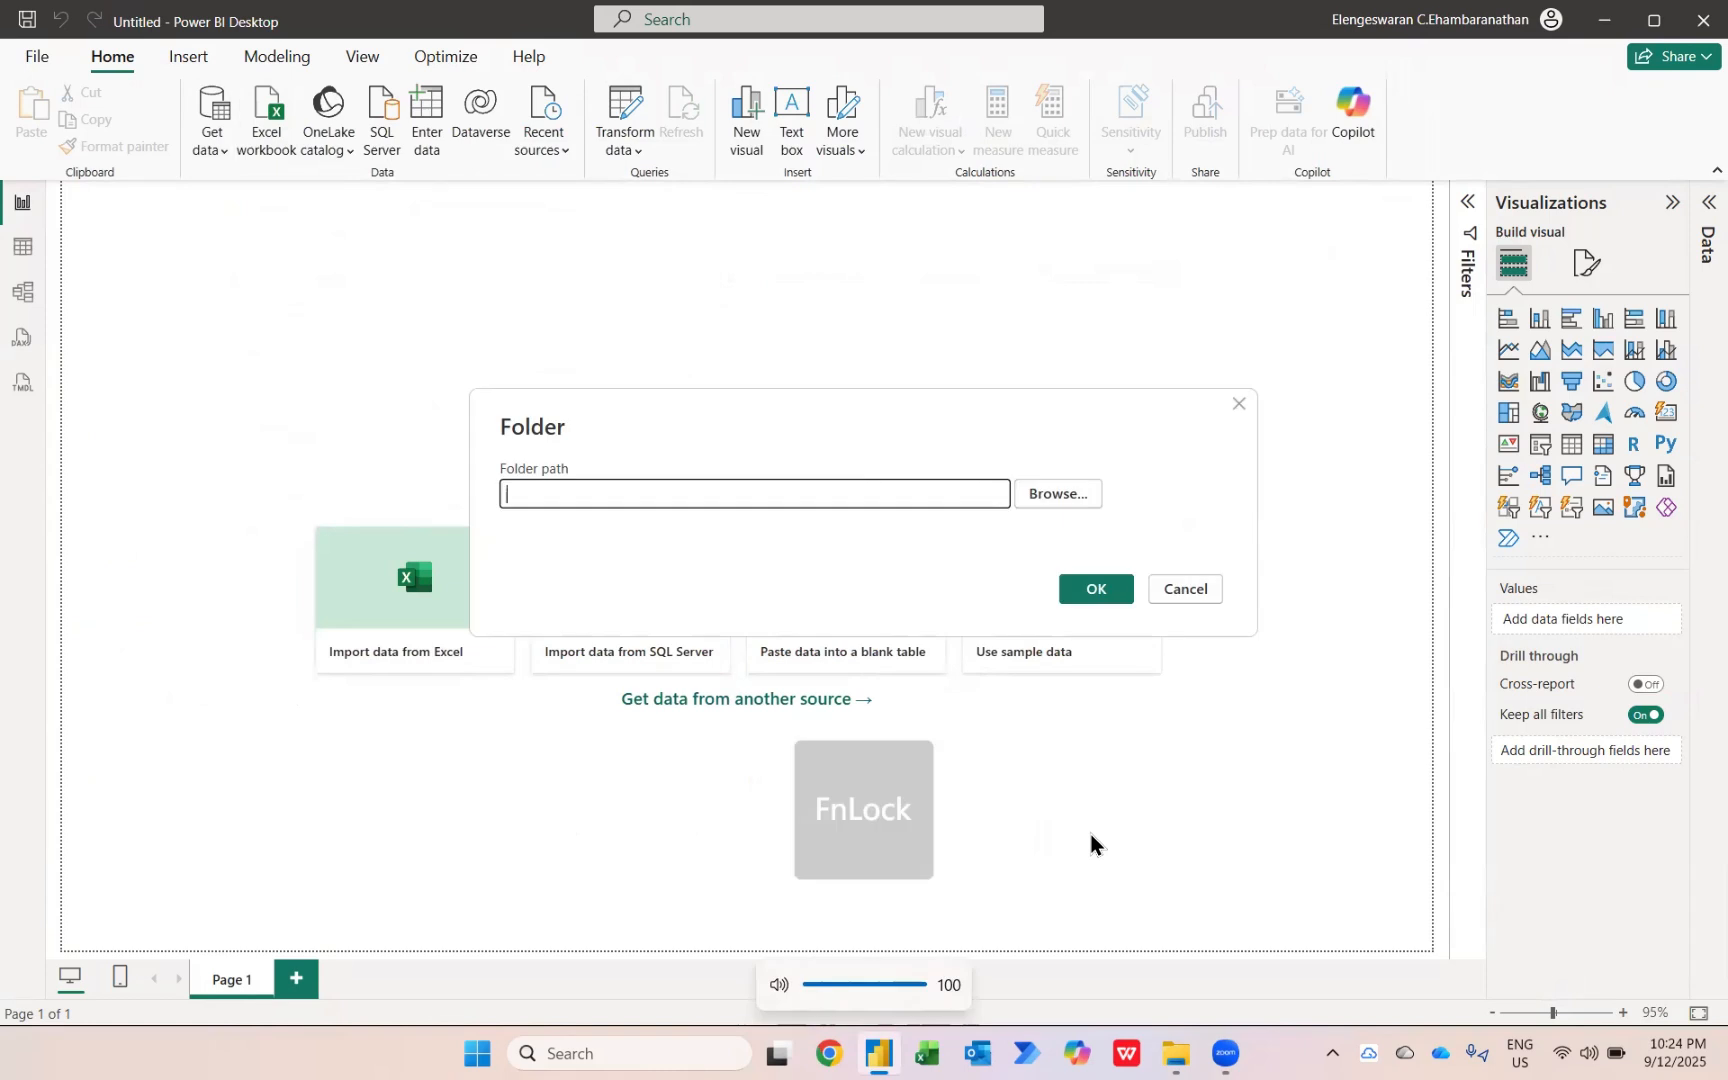
# - Connect to the Desktop folder Case Study 2 - Apple Sales\Global Apple Sales and open its file list in Power Query Editor for transformation
pyautogui.click(1054, 495)
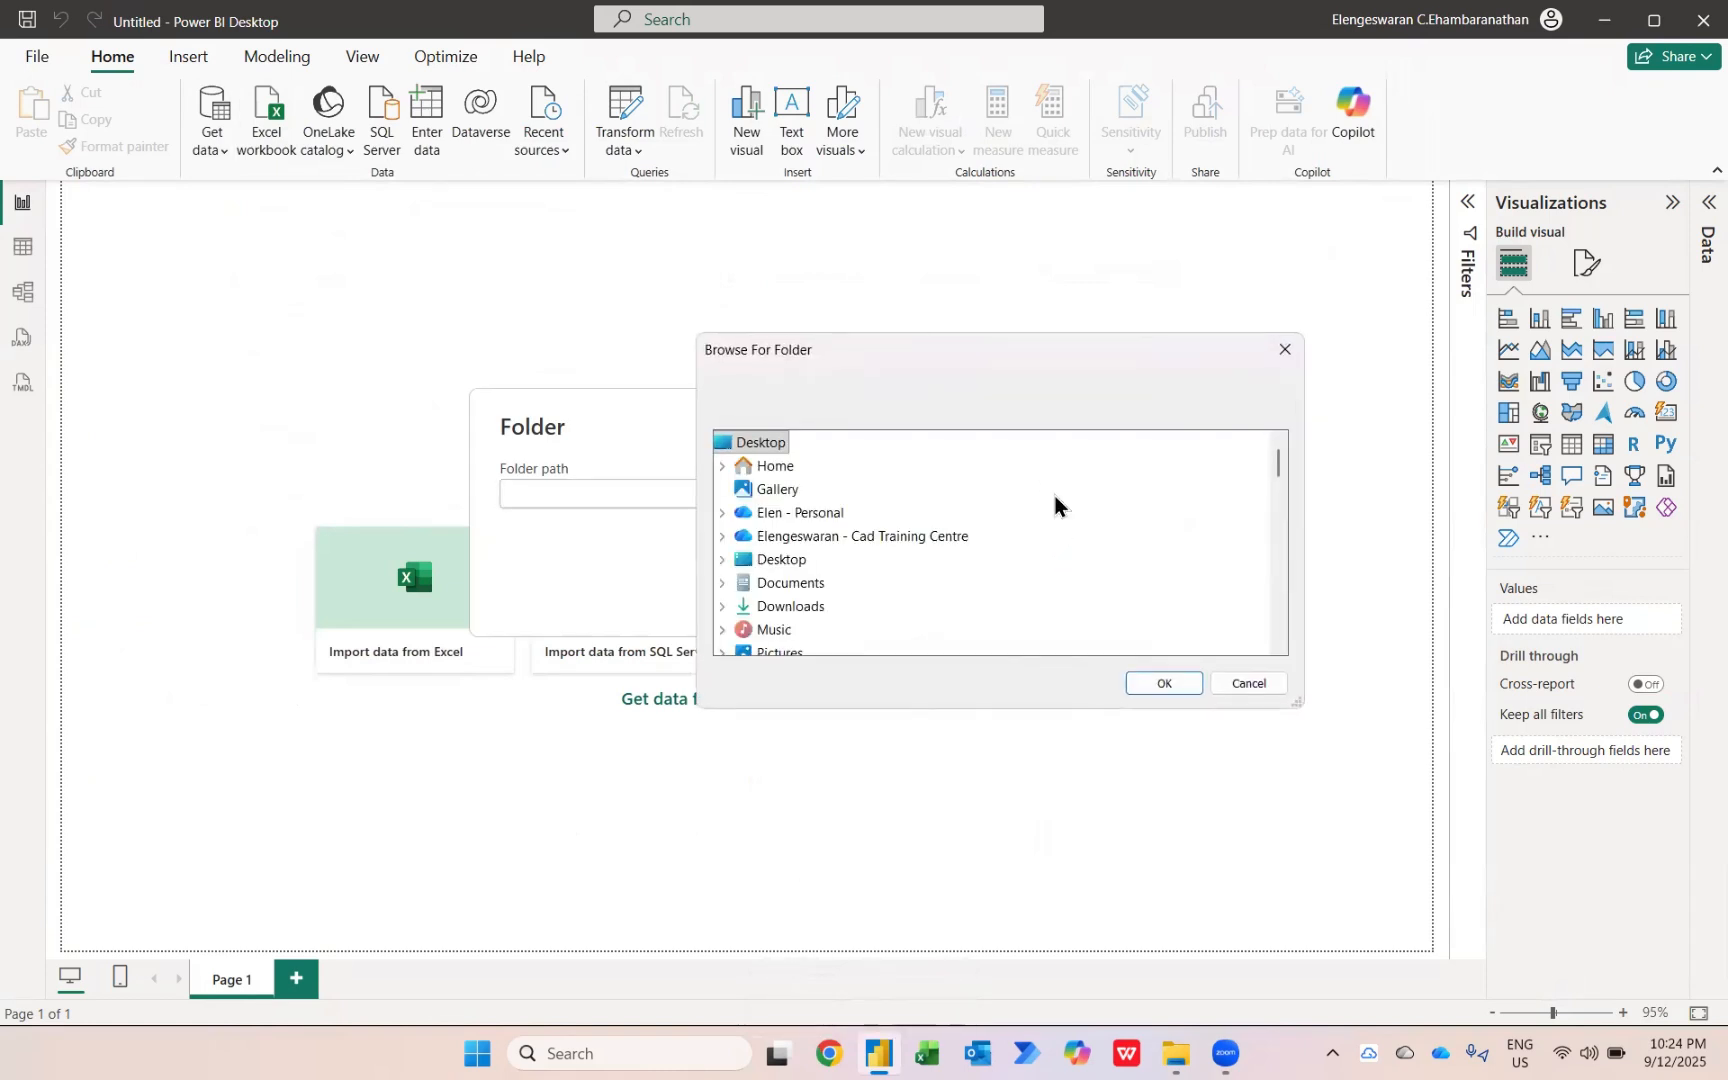
pyautogui.click(721, 562)
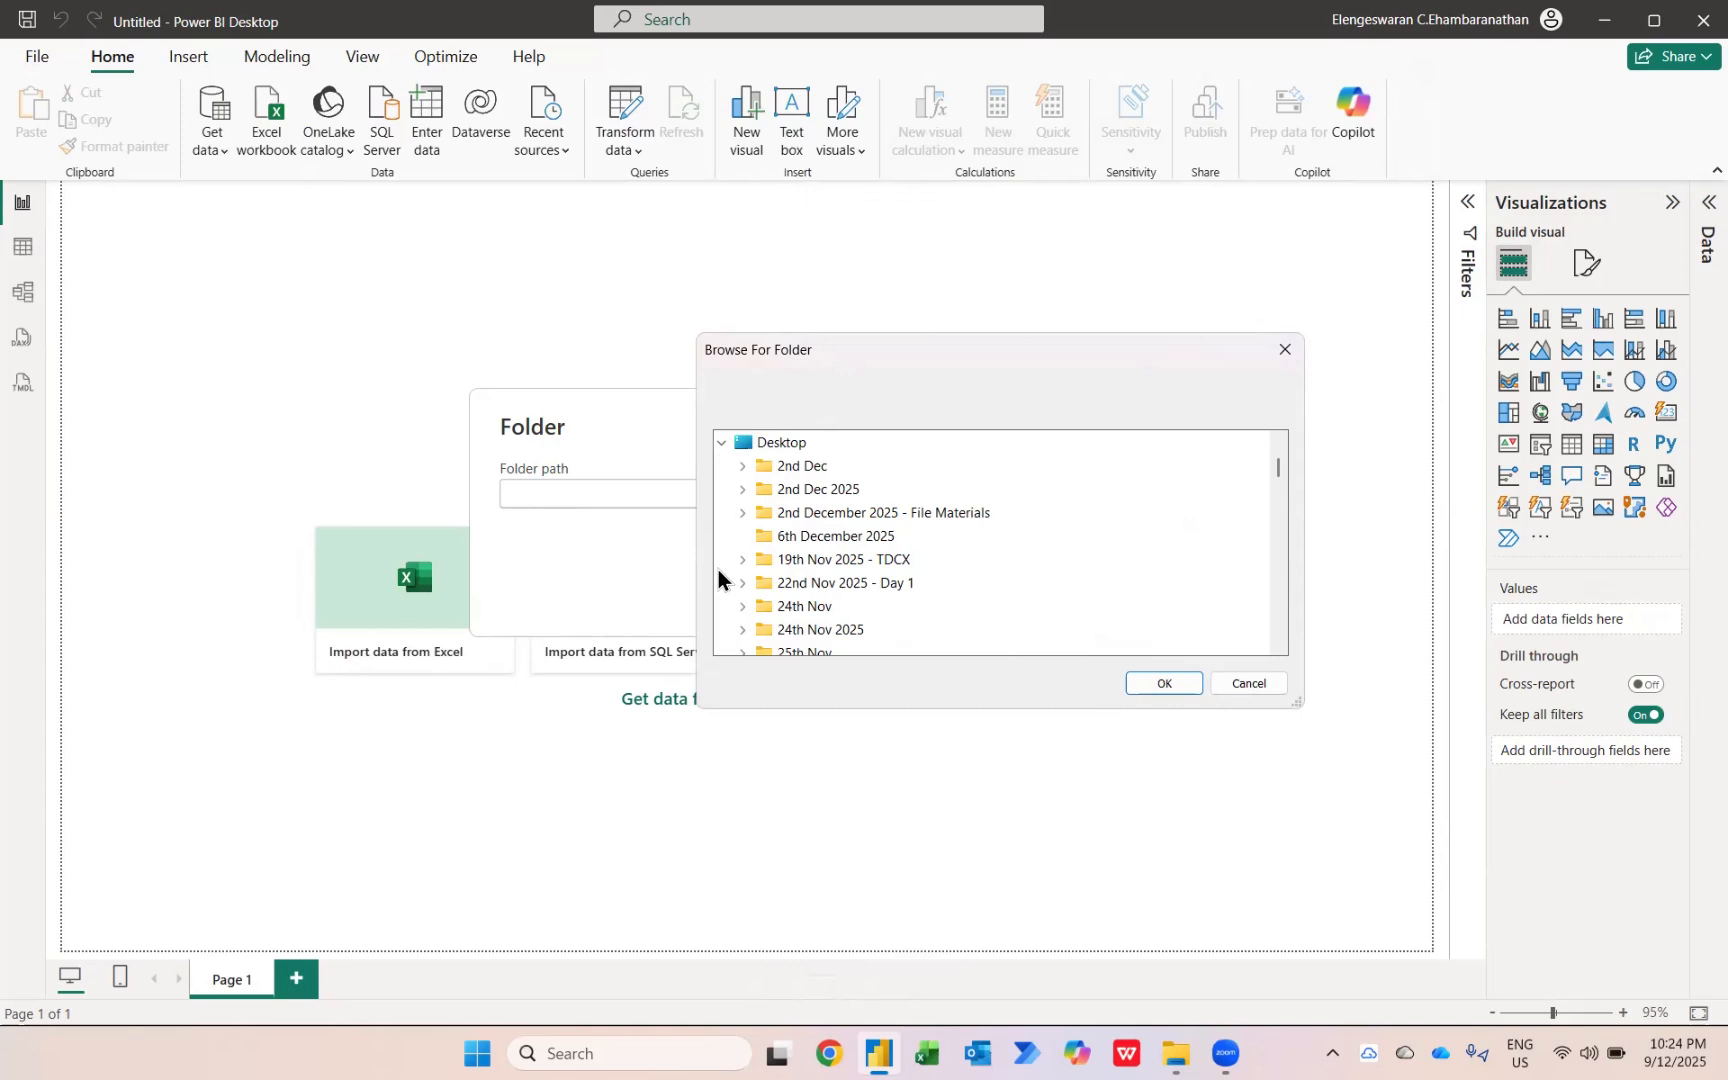
pyautogui.scroll(-3, 811, 540)
pyautogui.scroll(-2, 811, 540)
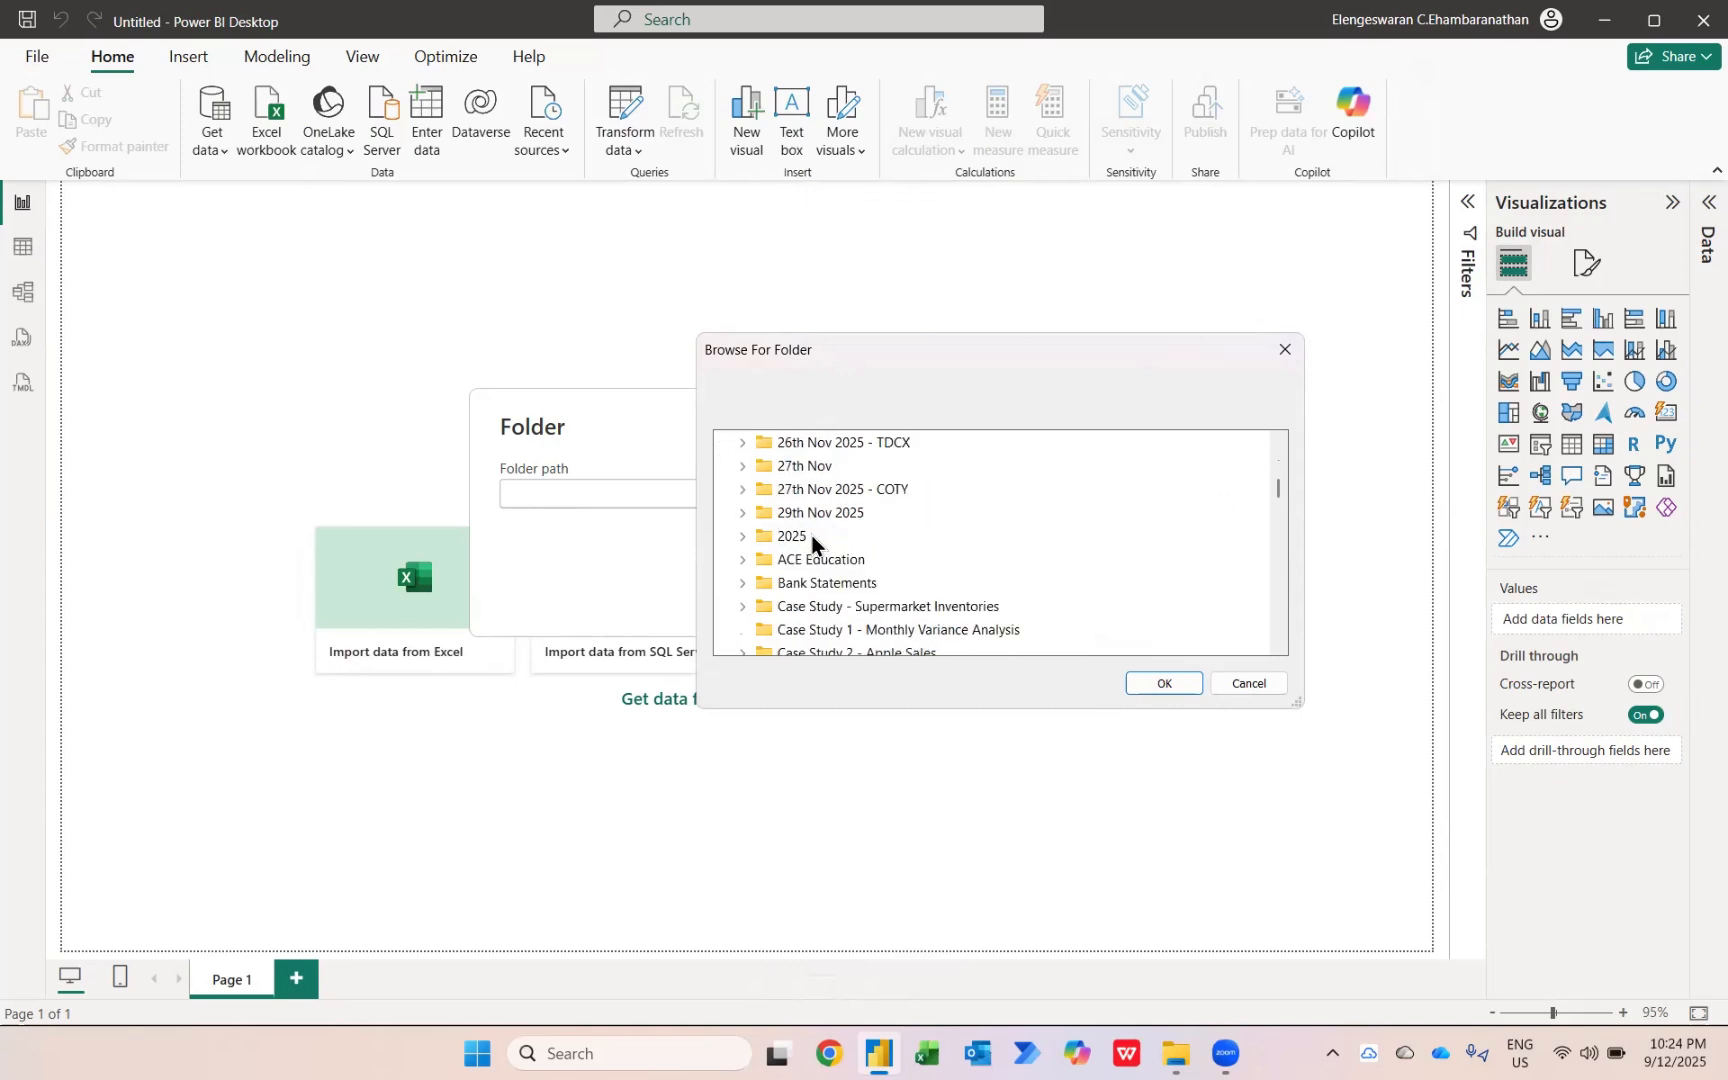
pyautogui.click(743, 588)
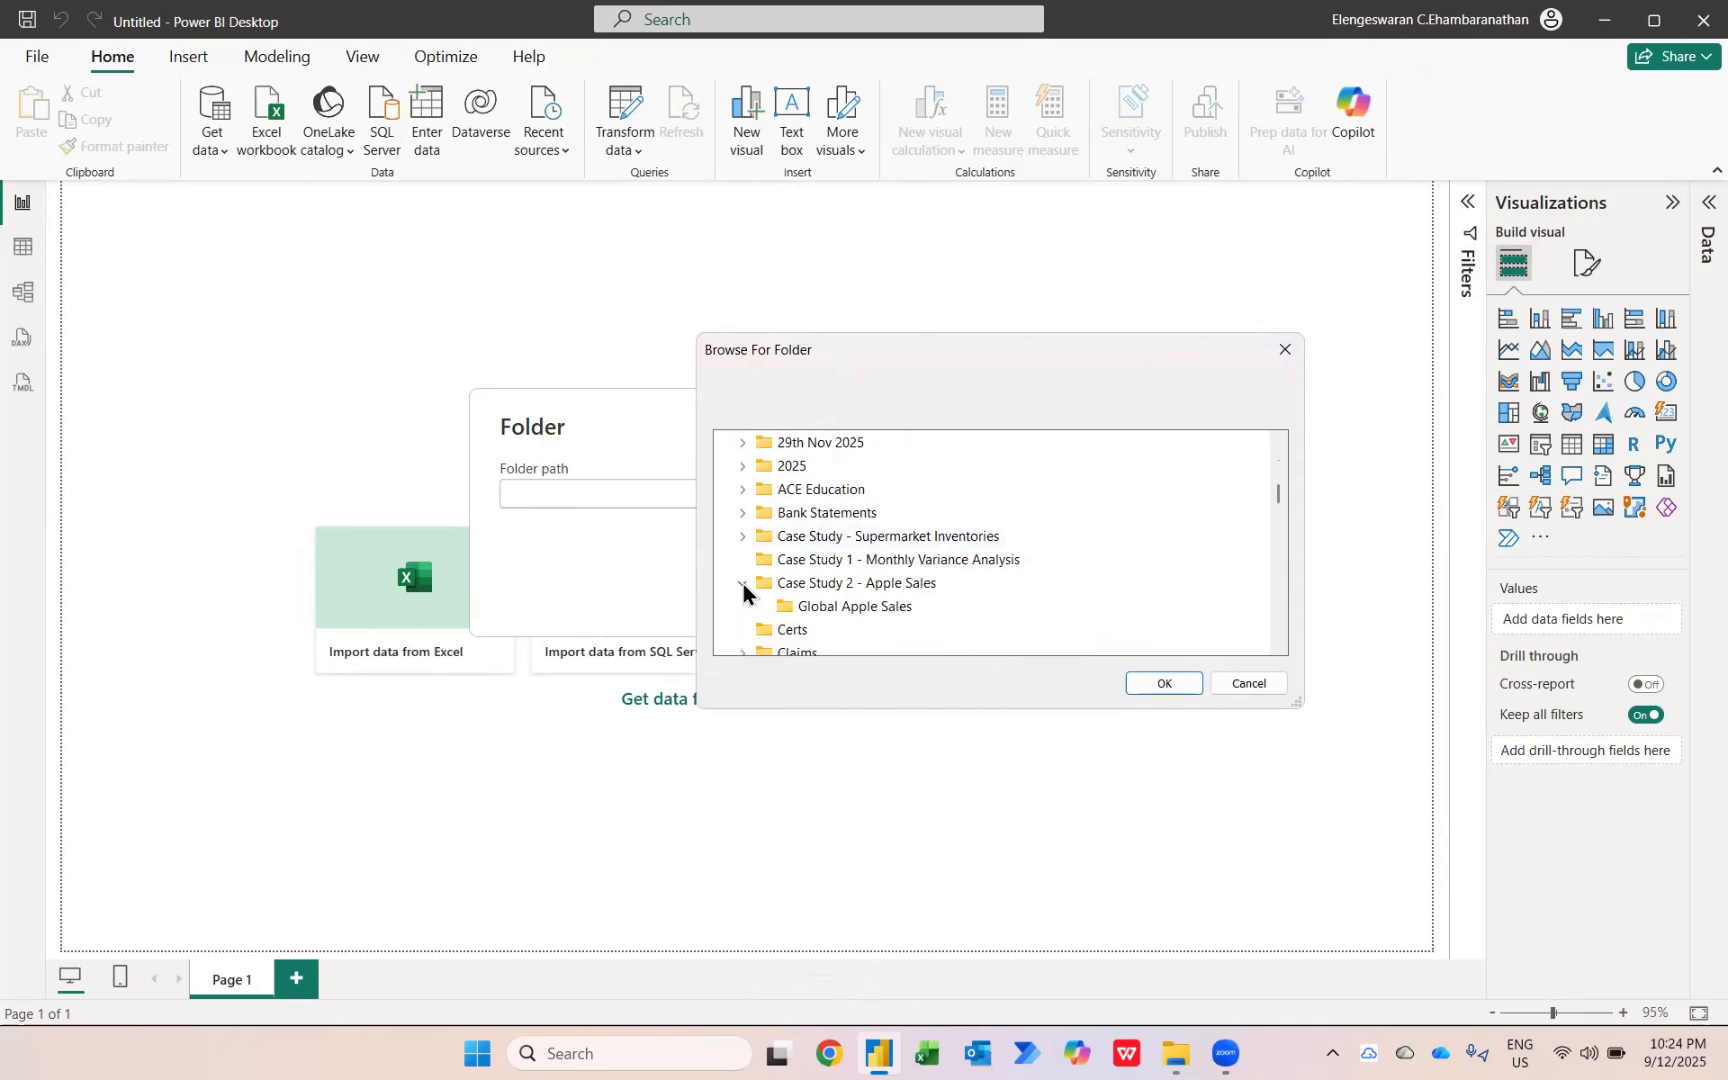
pyautogui.click(840, 609)
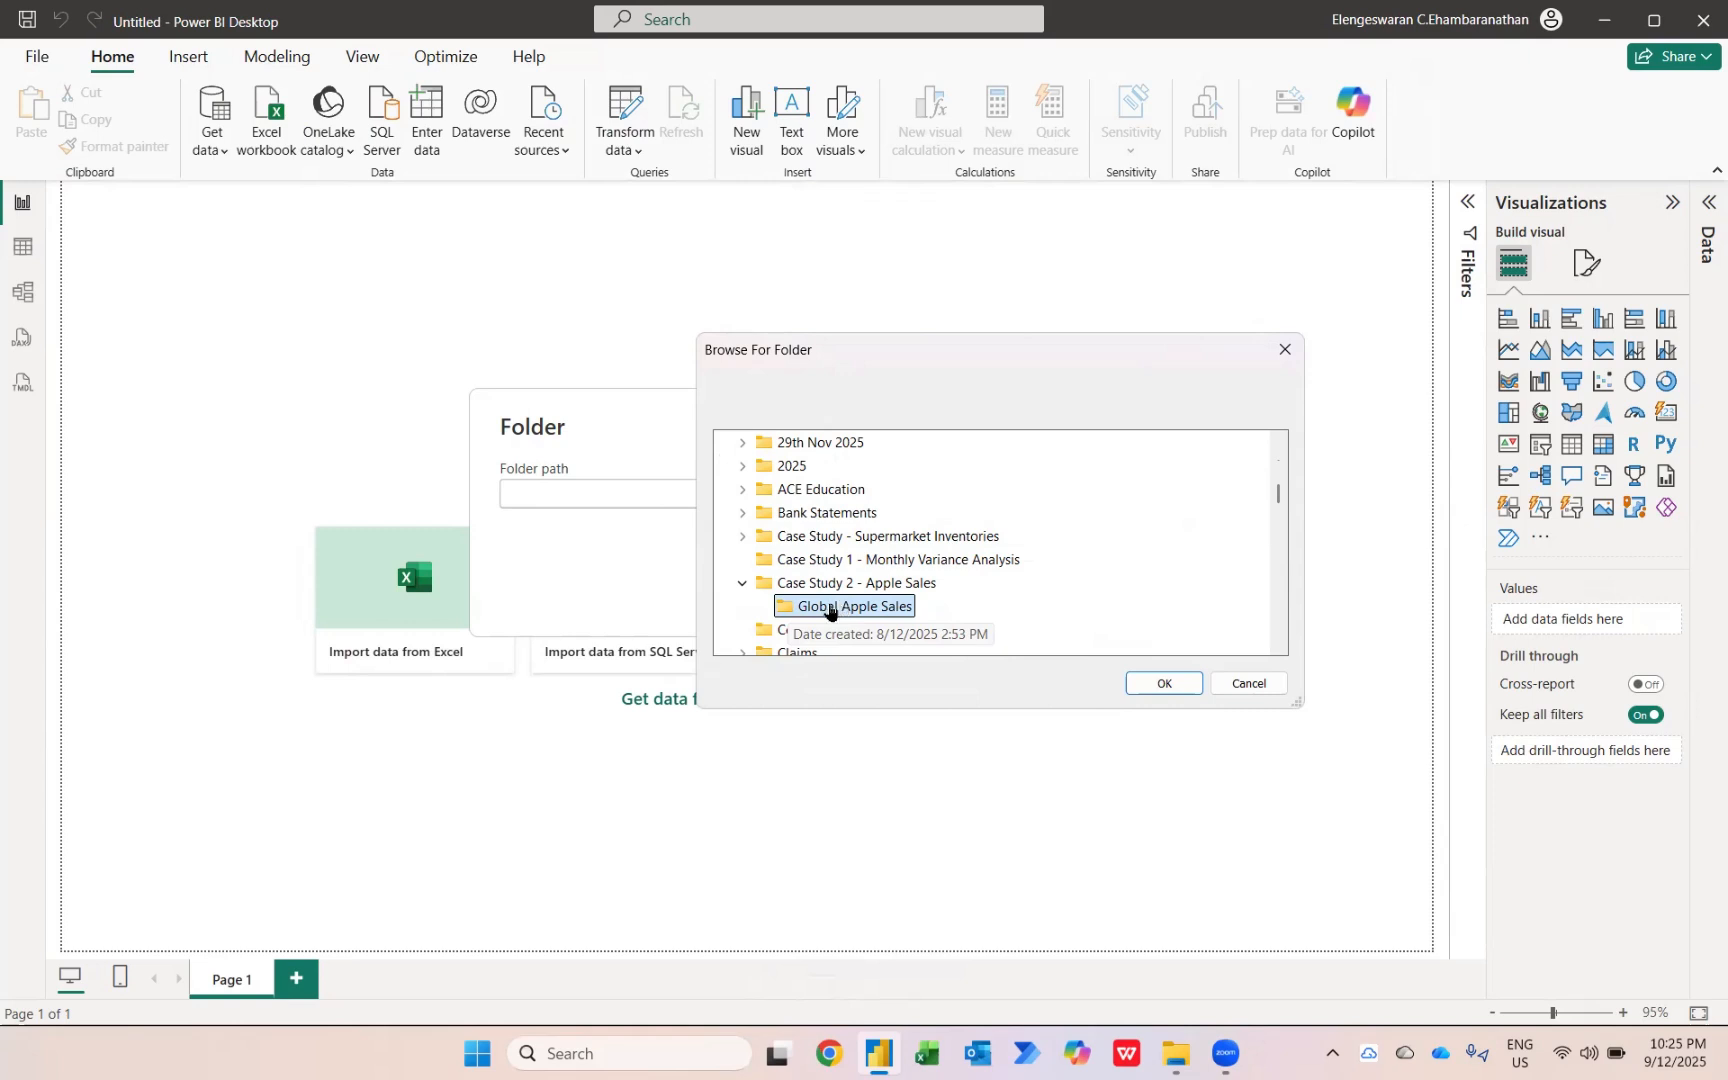
pyautogui.click(1162, 686)
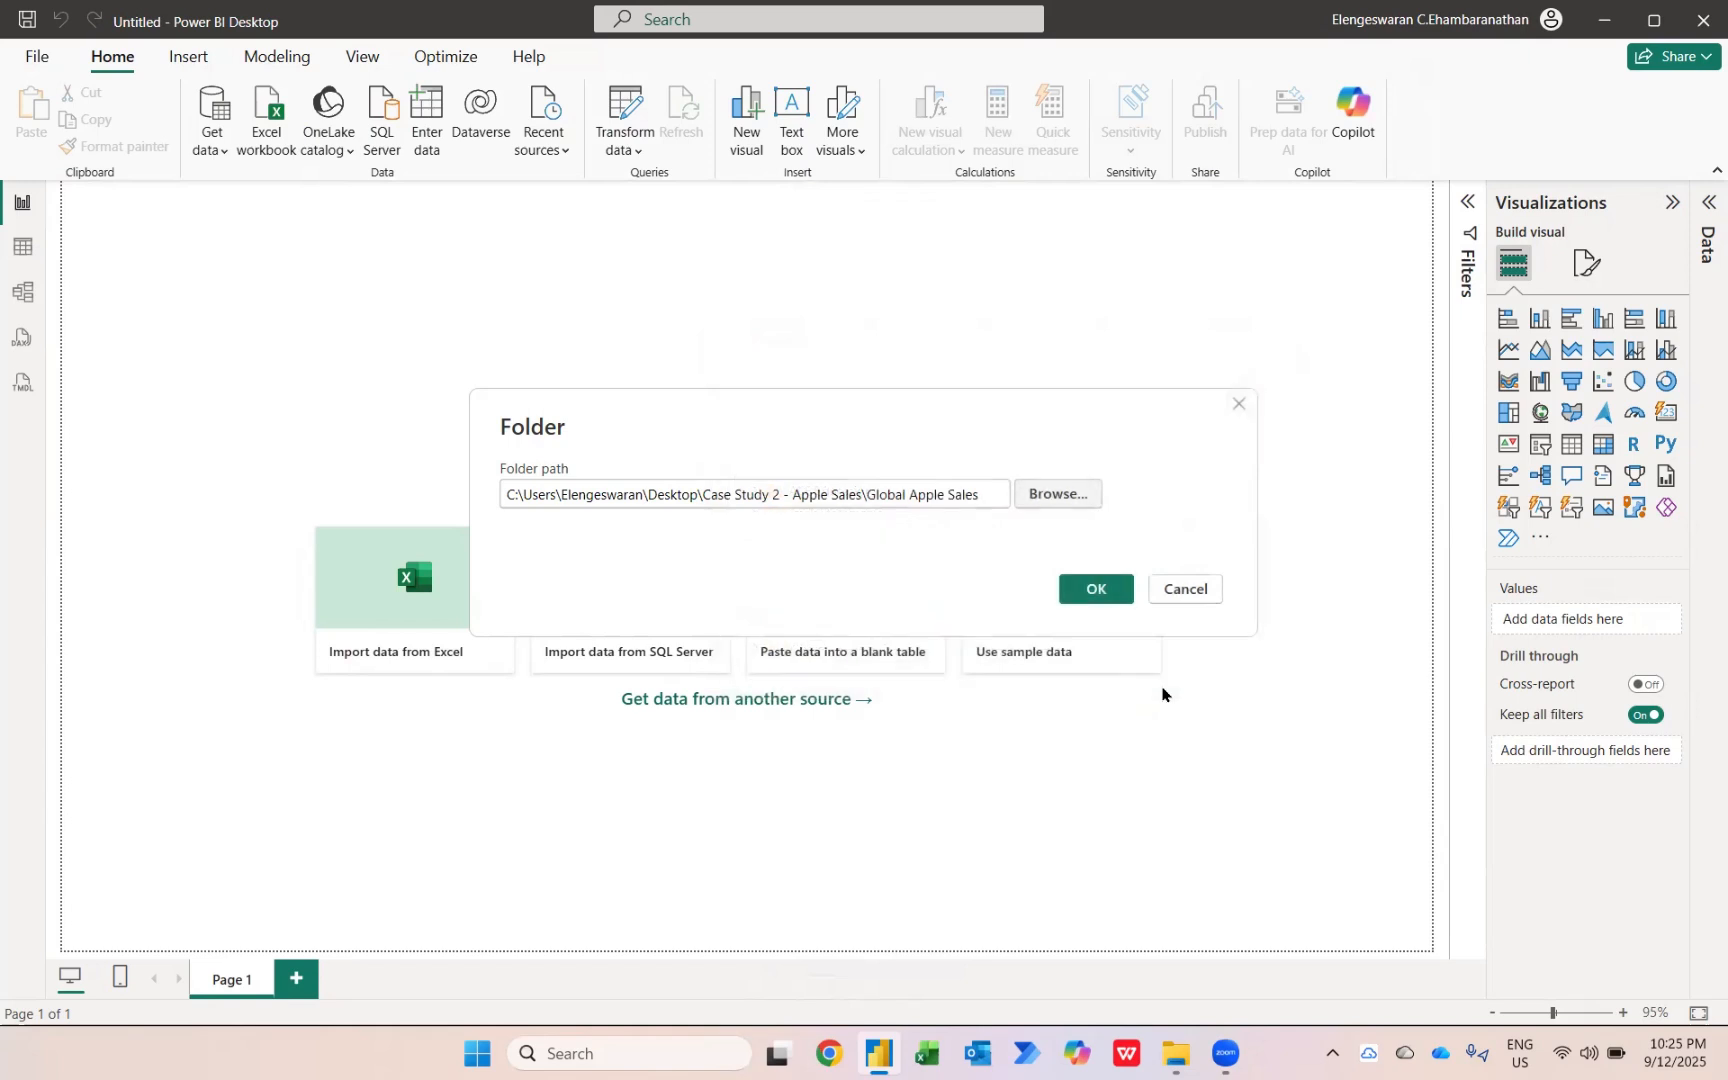
pyautogui.click(1080, 589)
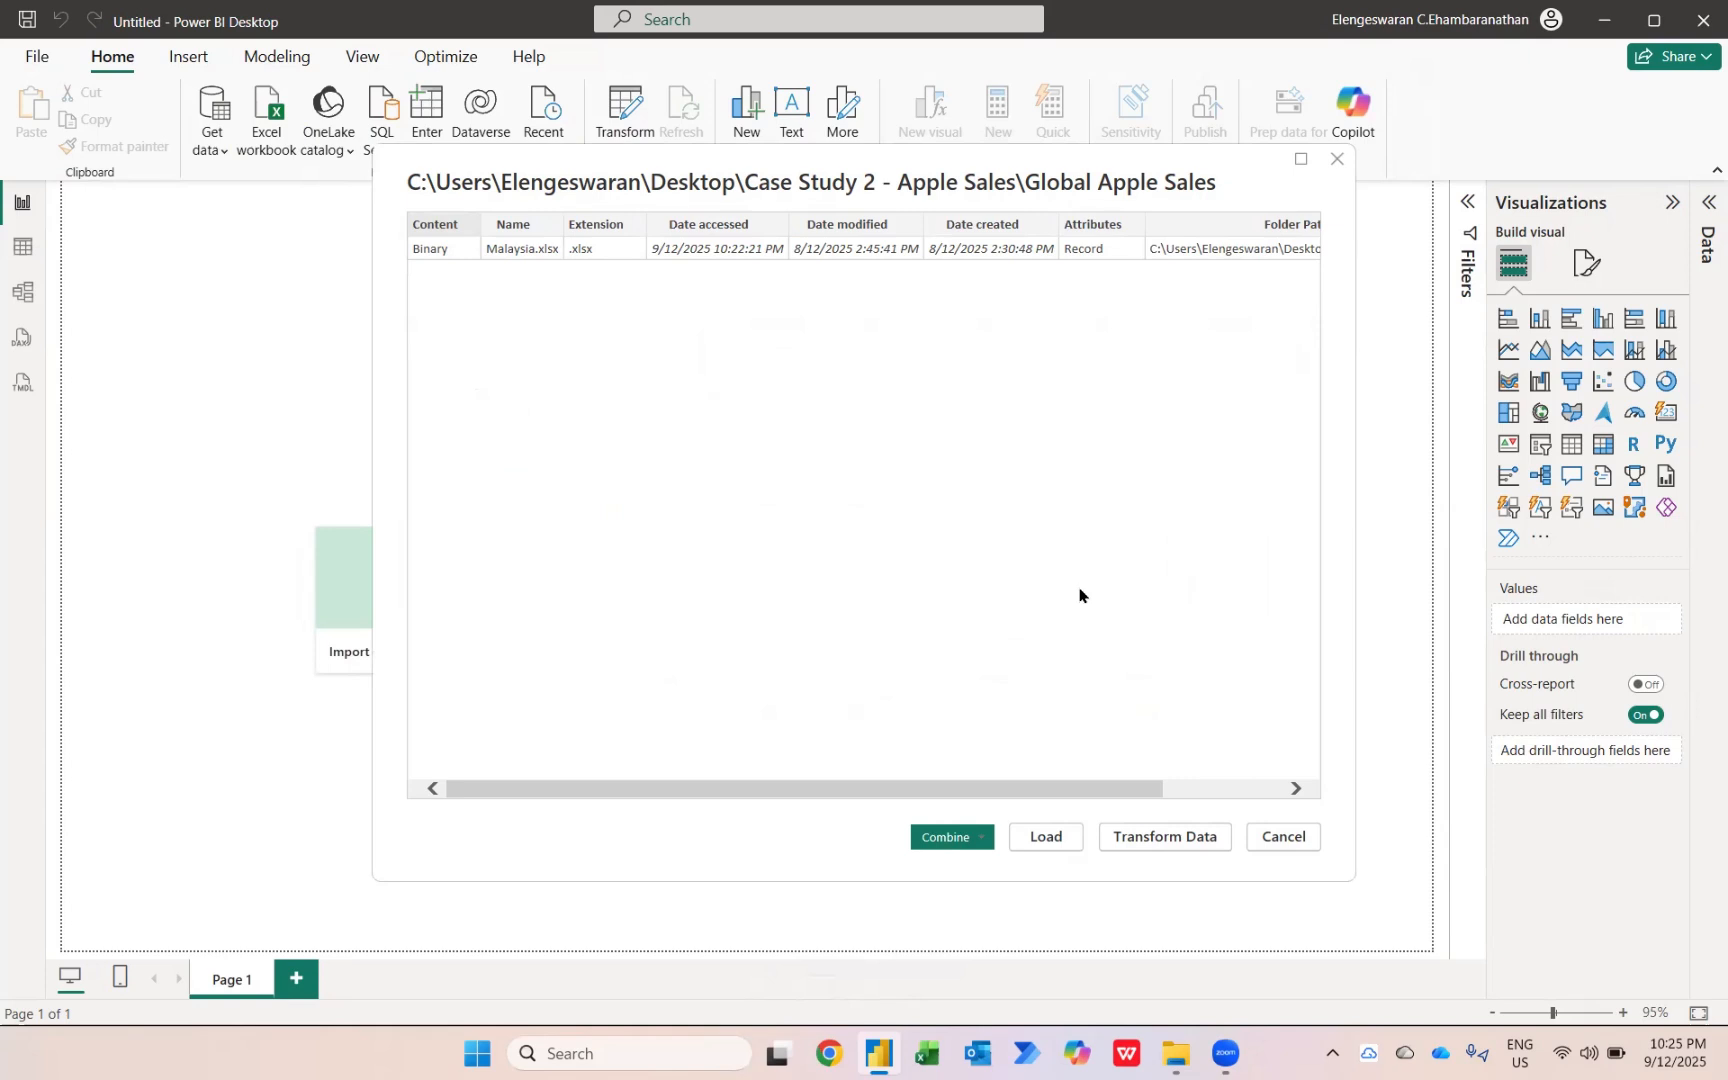
pyautogui.click(1150, 837)
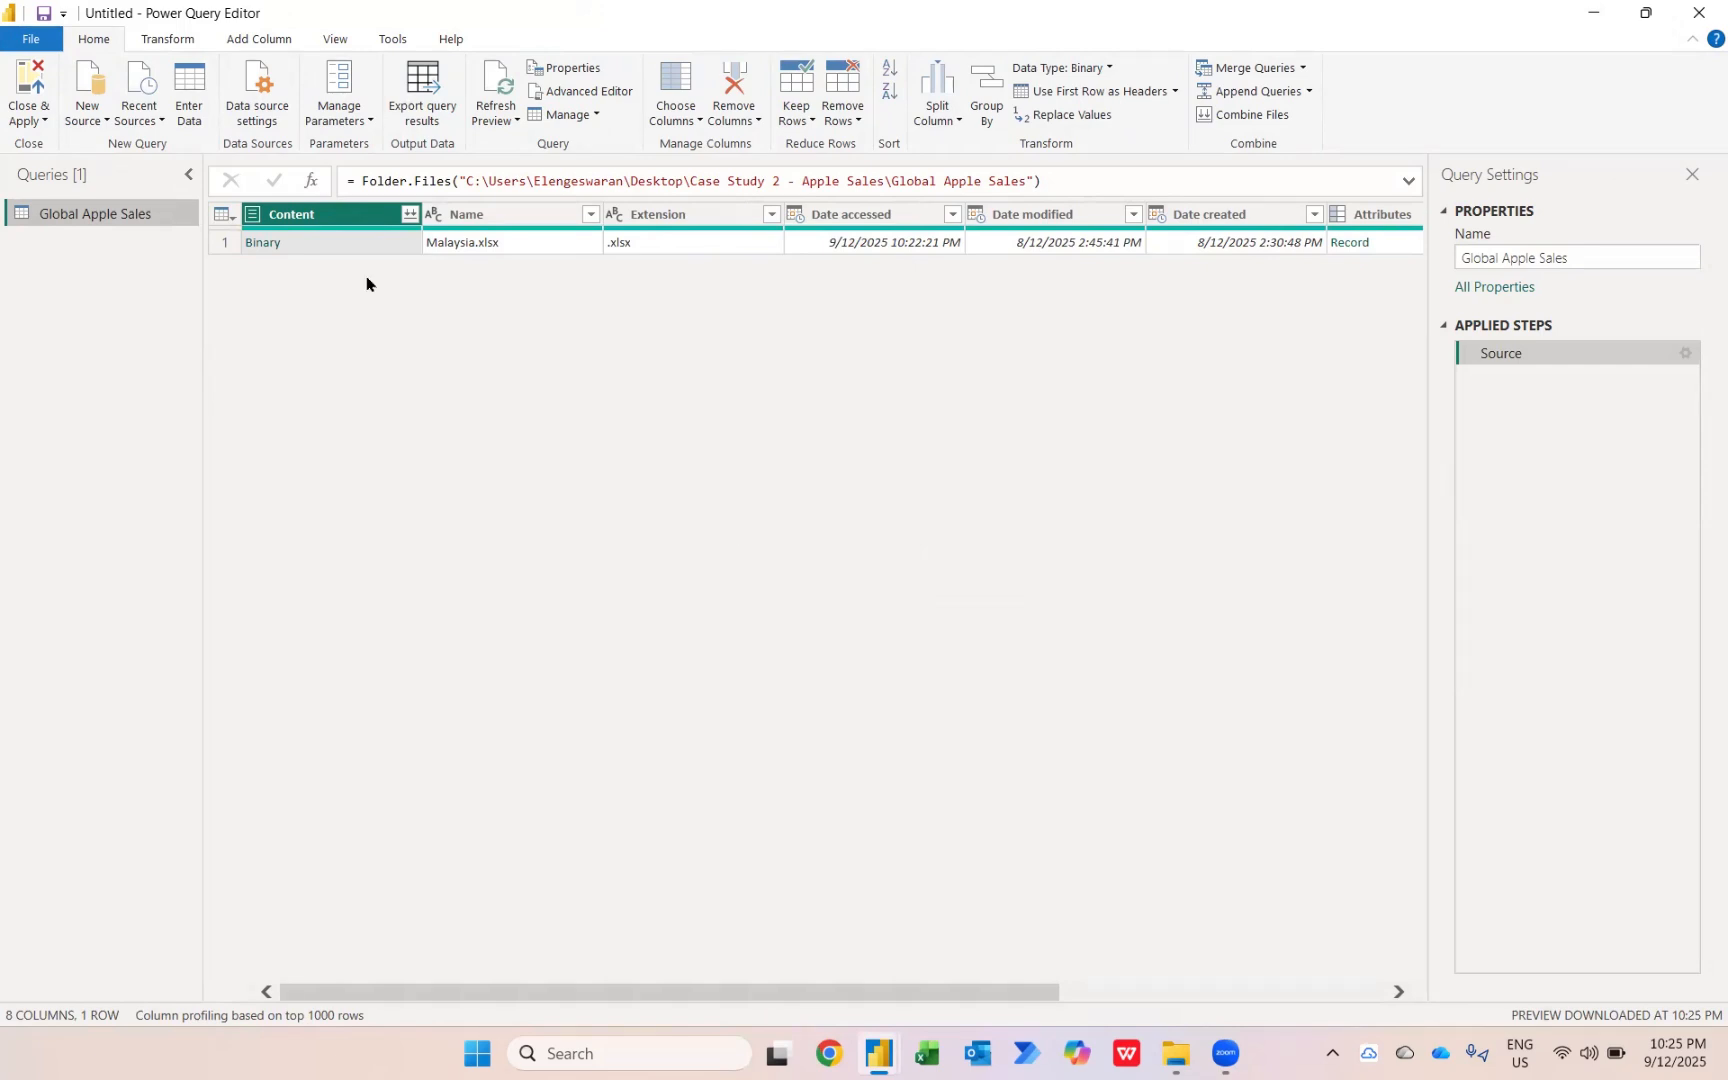
# - Add a custom column named Custom with the formula = Excel.Workbook([Content])
pyautogui.click(255, 38)
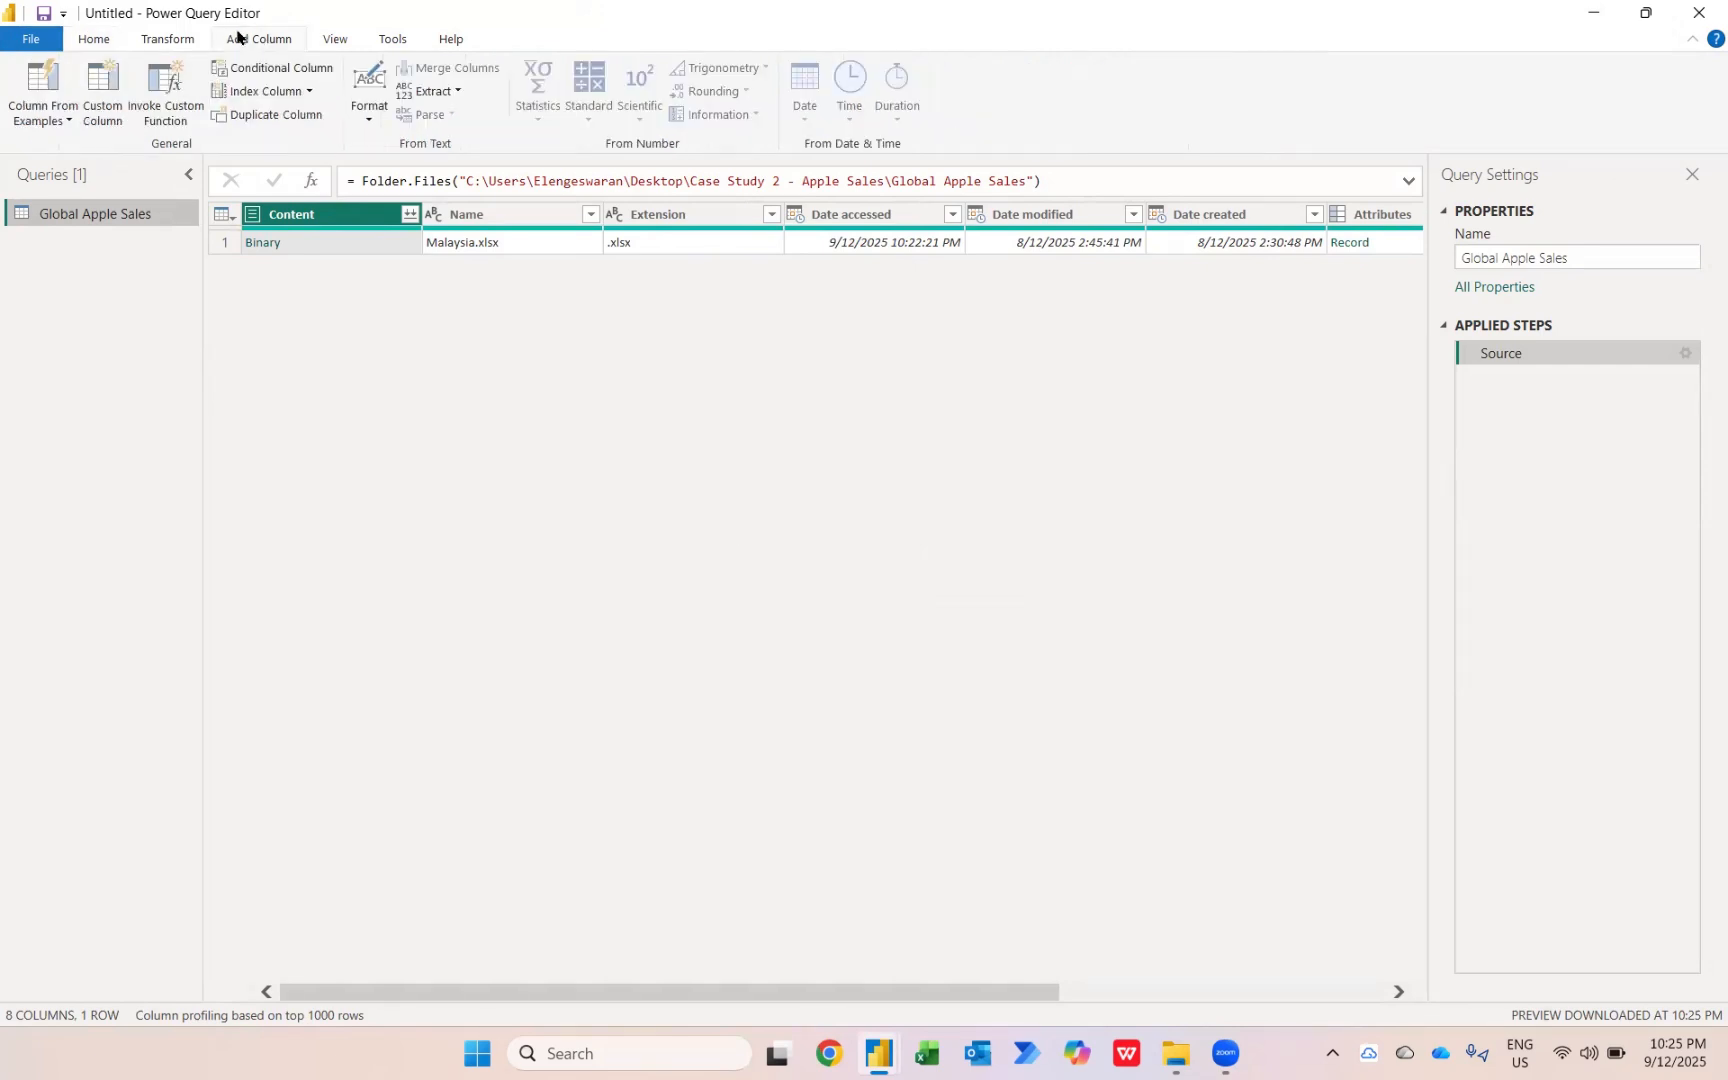
pyautogui.click(102, 106)
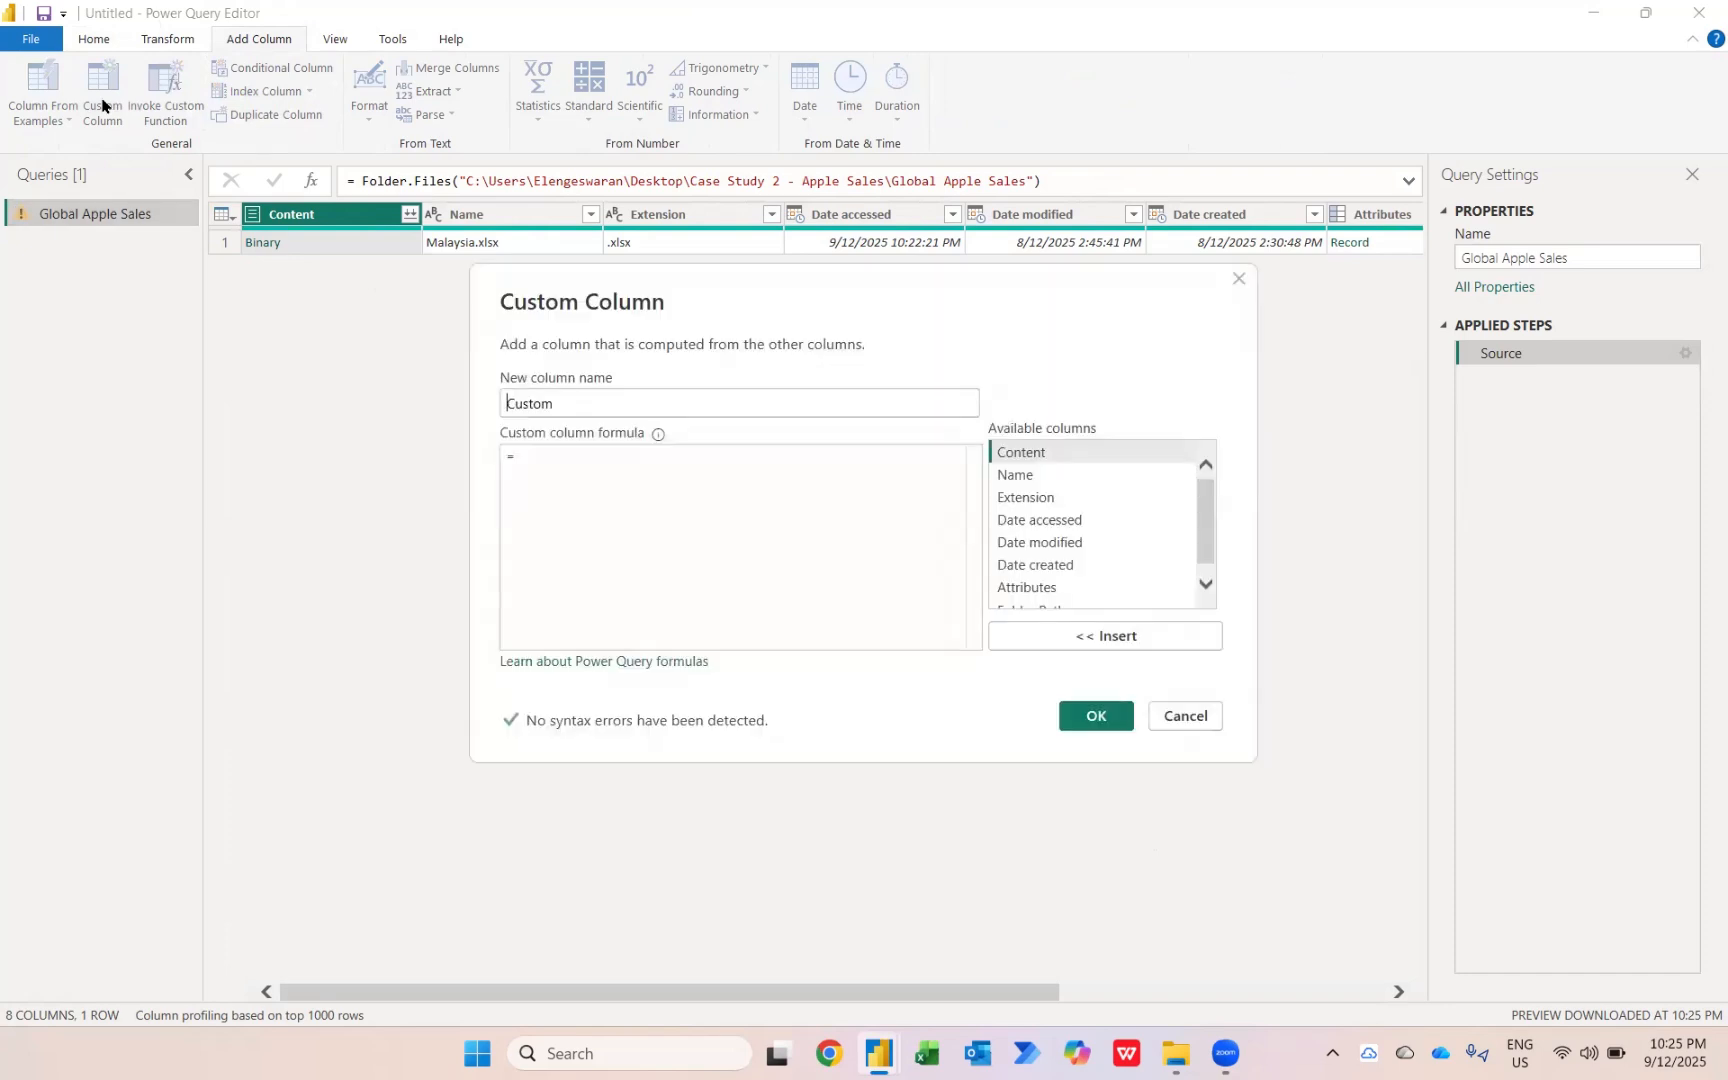
pyautogui.click(539, 472)
pyautogui.write('excelwork')
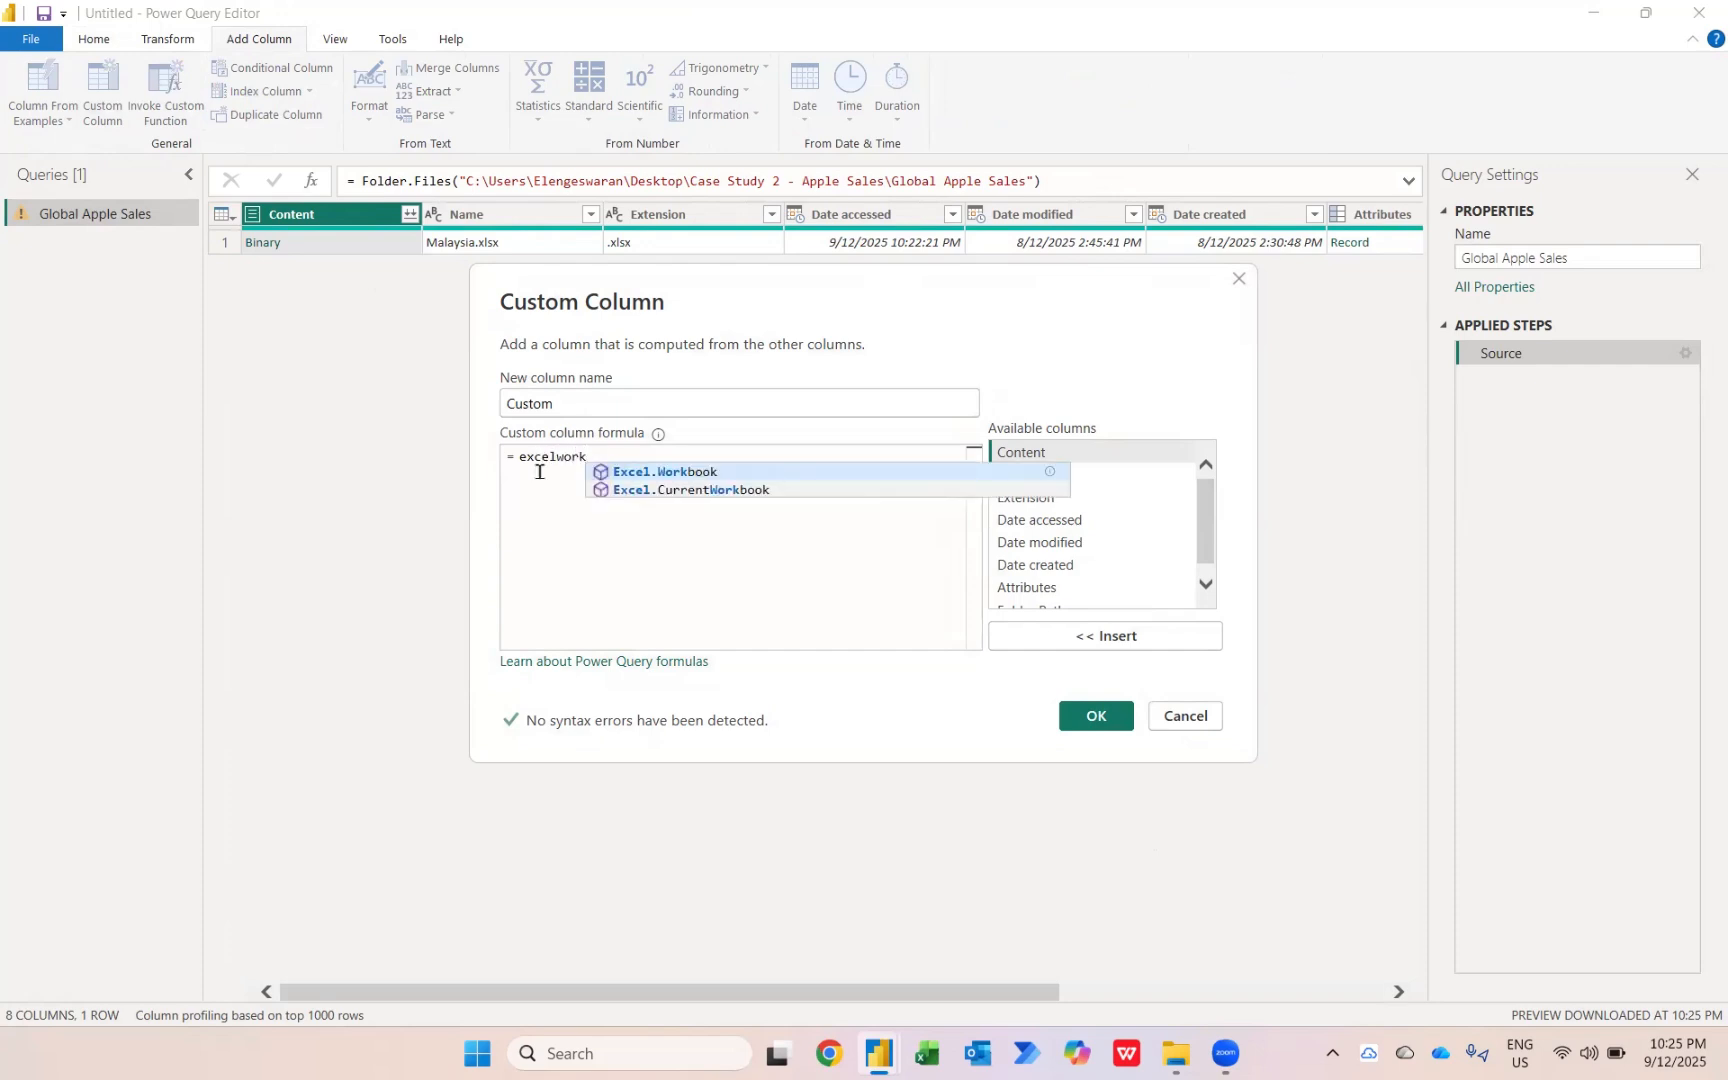
pyautogui.click(633, 472)
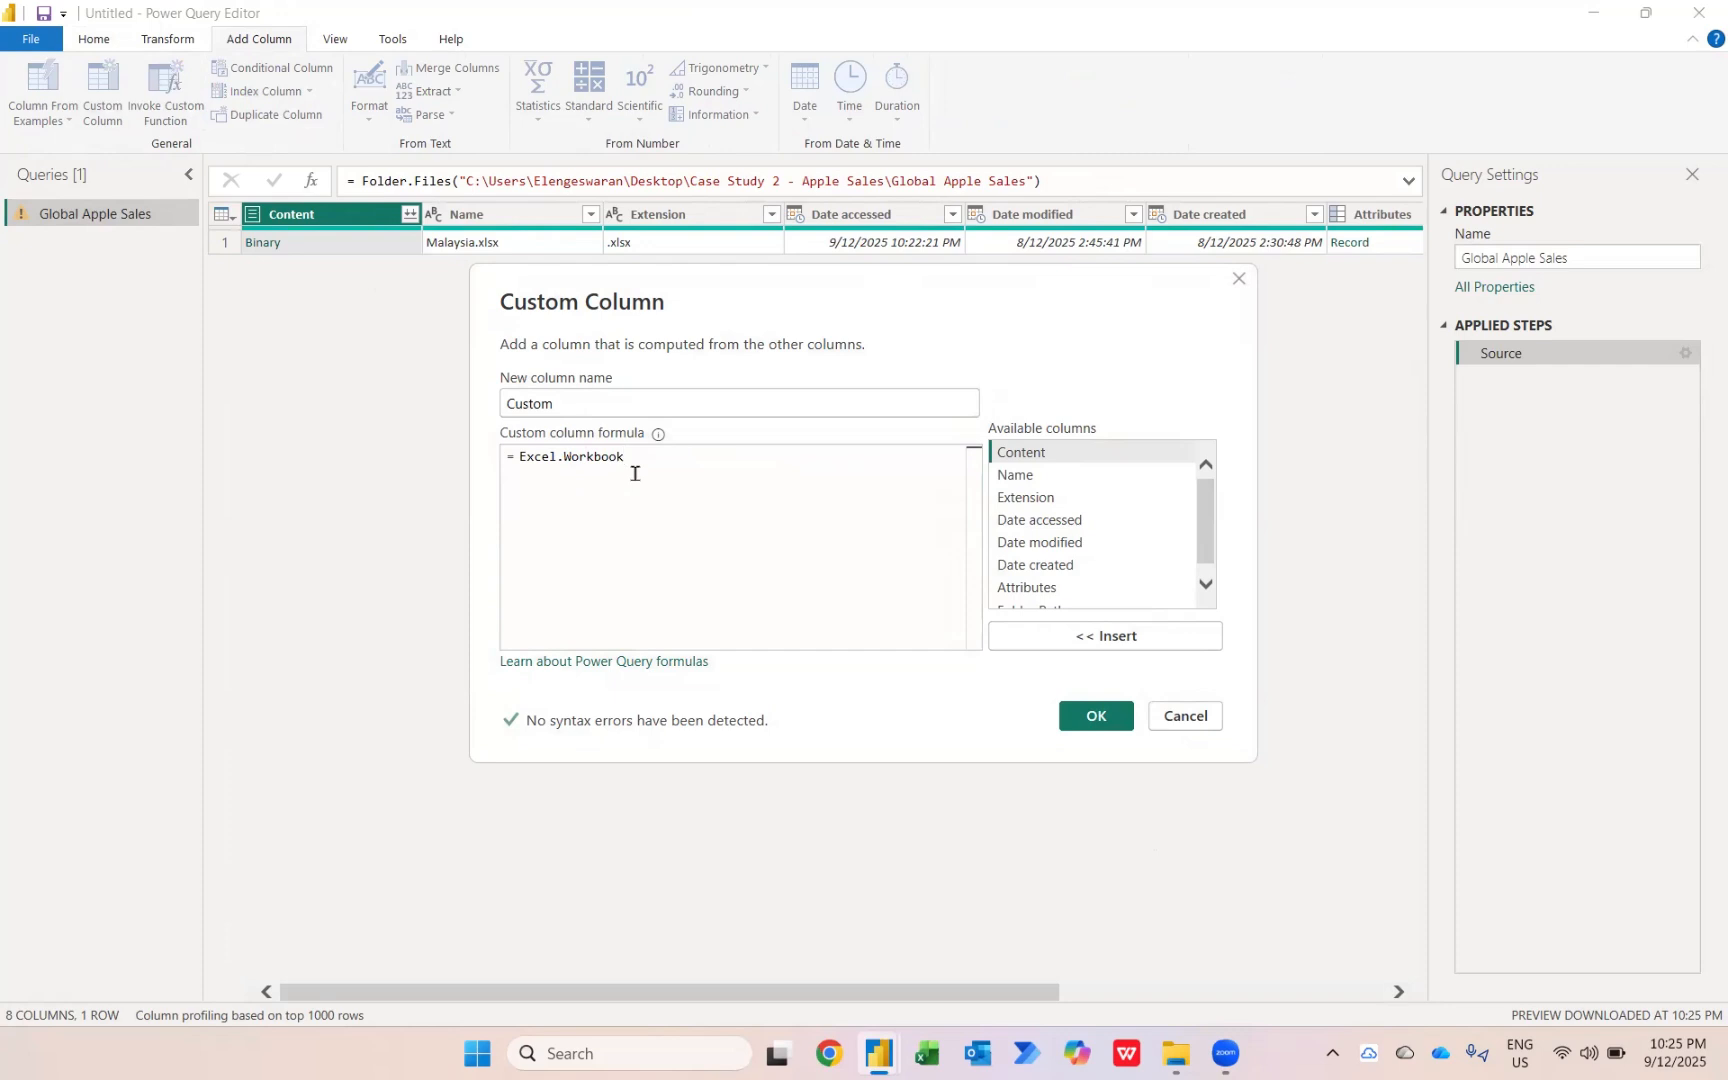
pyautogui.write('(')
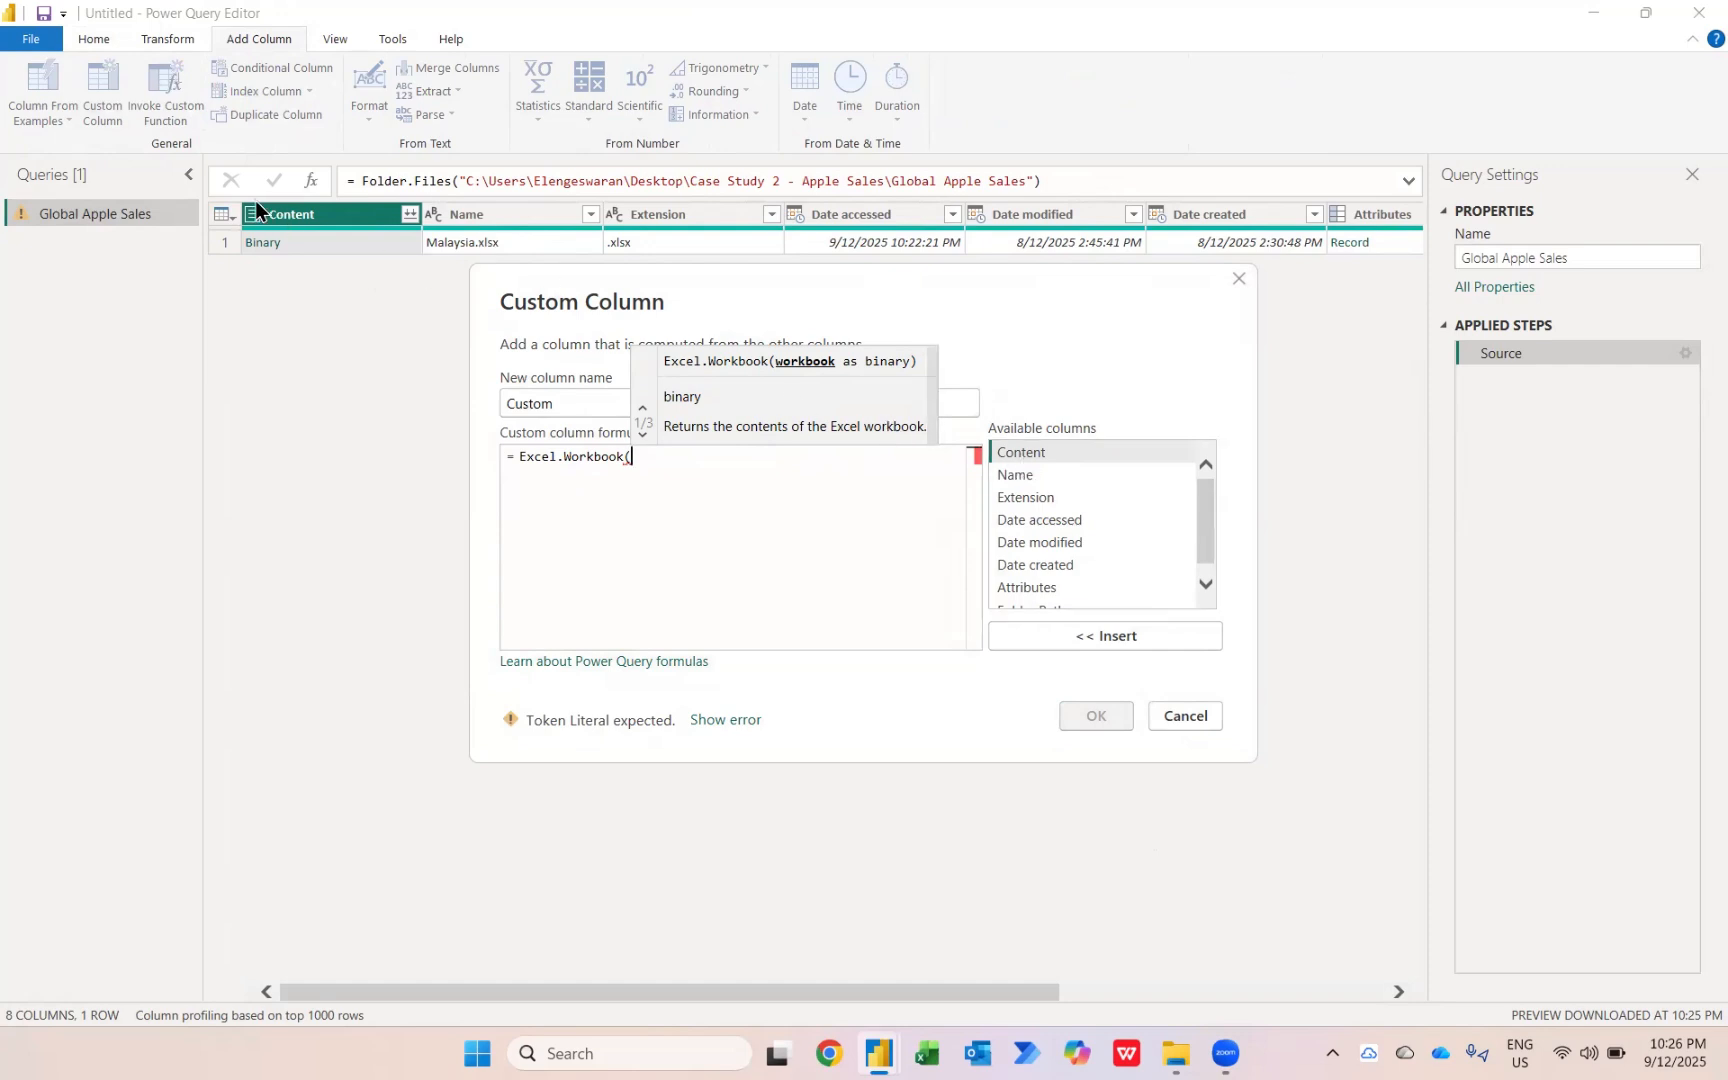
pyautogui.click(1066, 638)
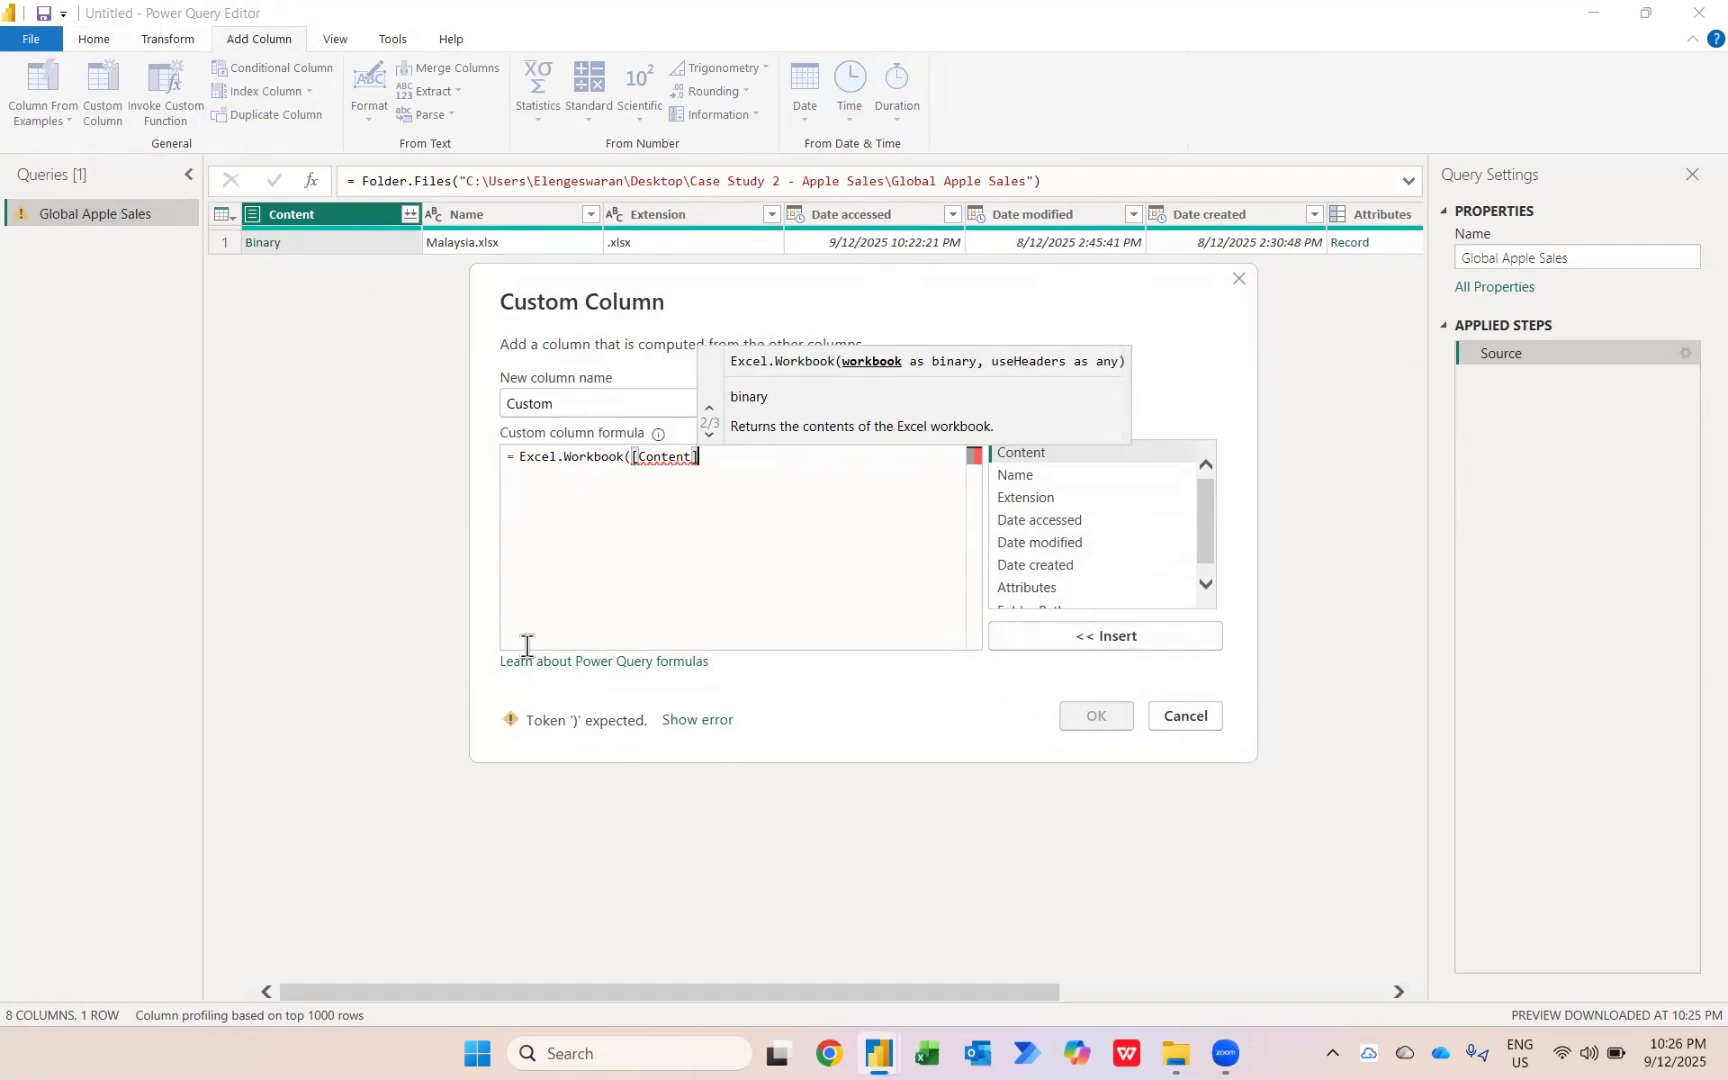
pyautogui.write(')')
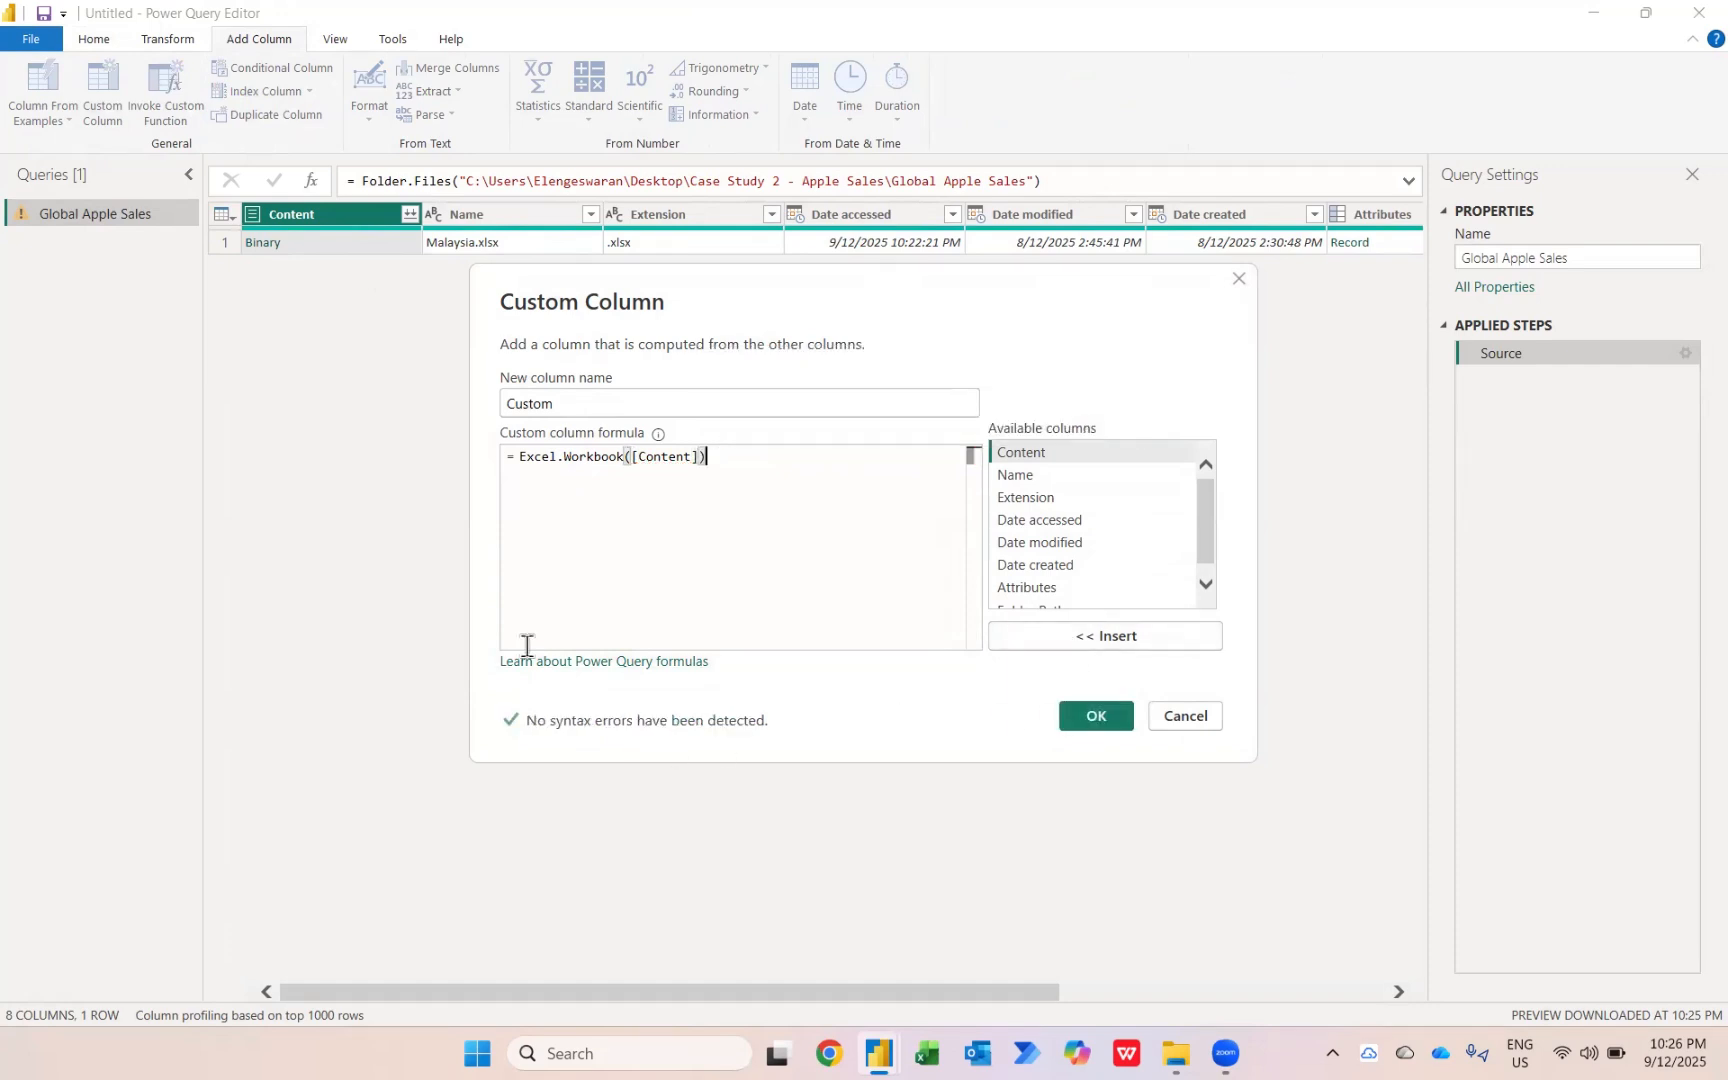
pyautogui.click(1108, 718)
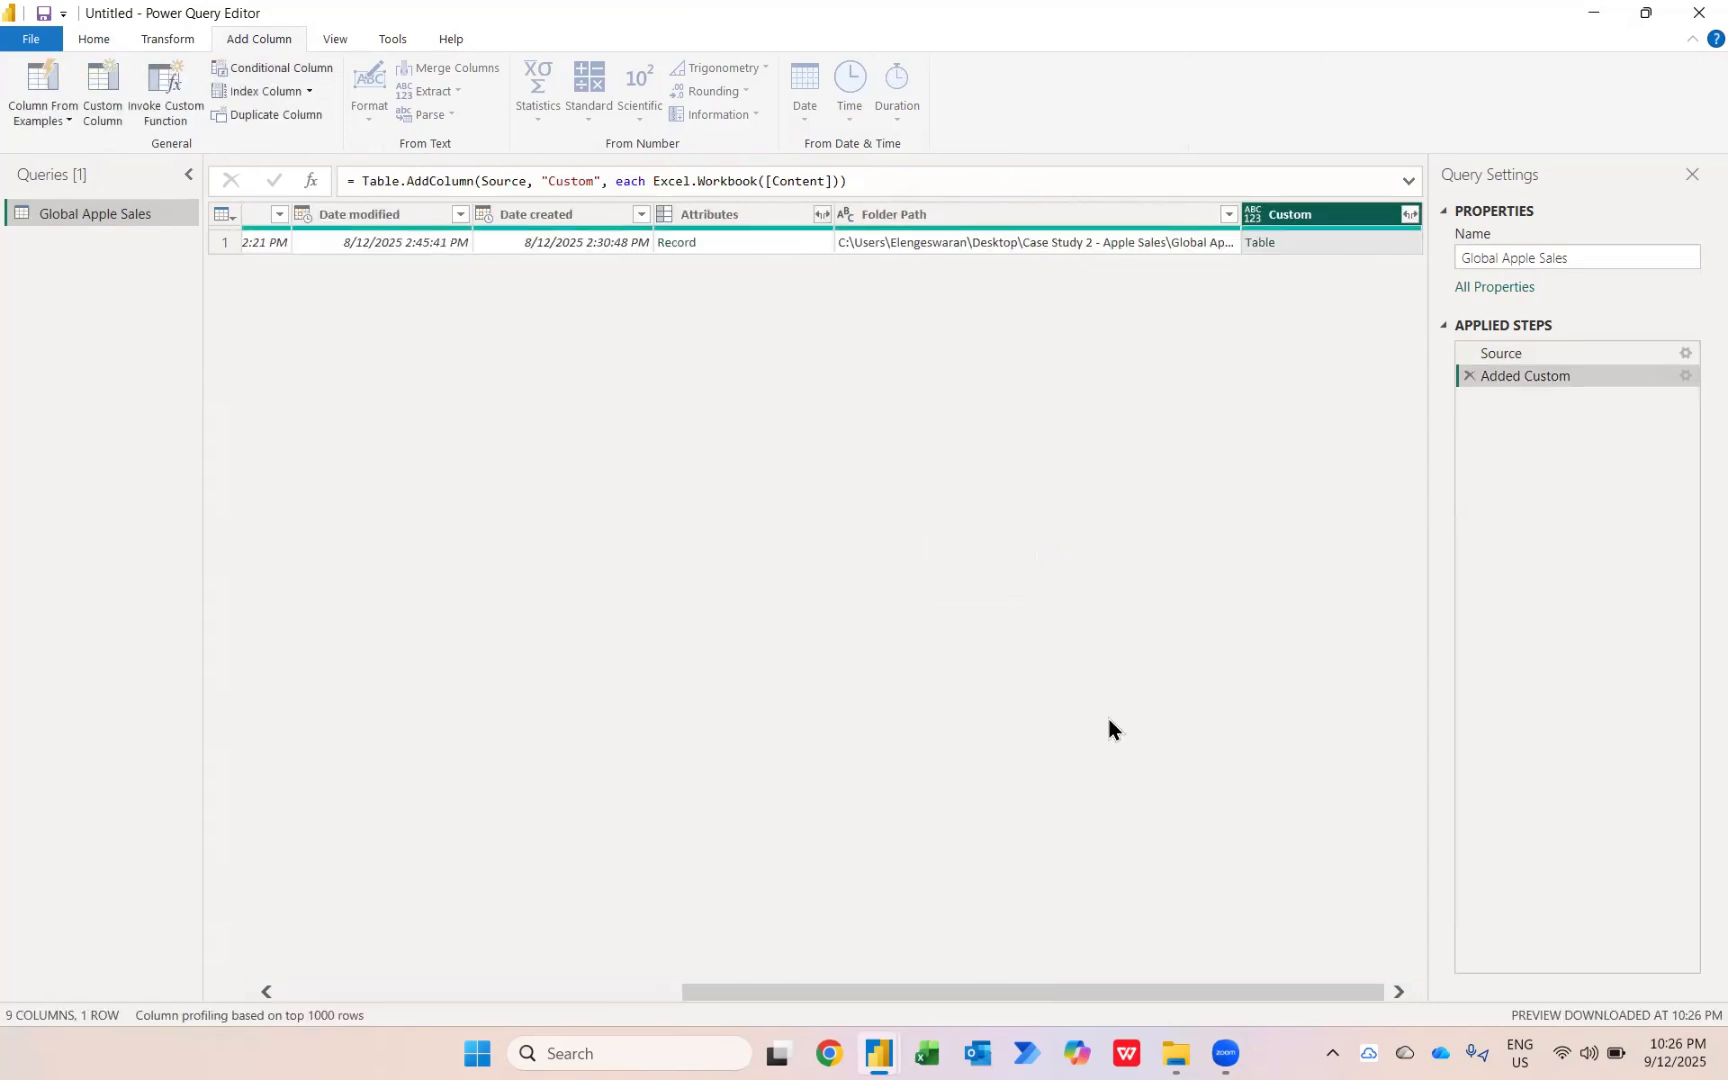
# - Preview the nested table in the Custom column and expand all its fields: Name, Data, Item, Kind and Hidden, keeping the column-name prefix
pyautogui.click(1310, 244)
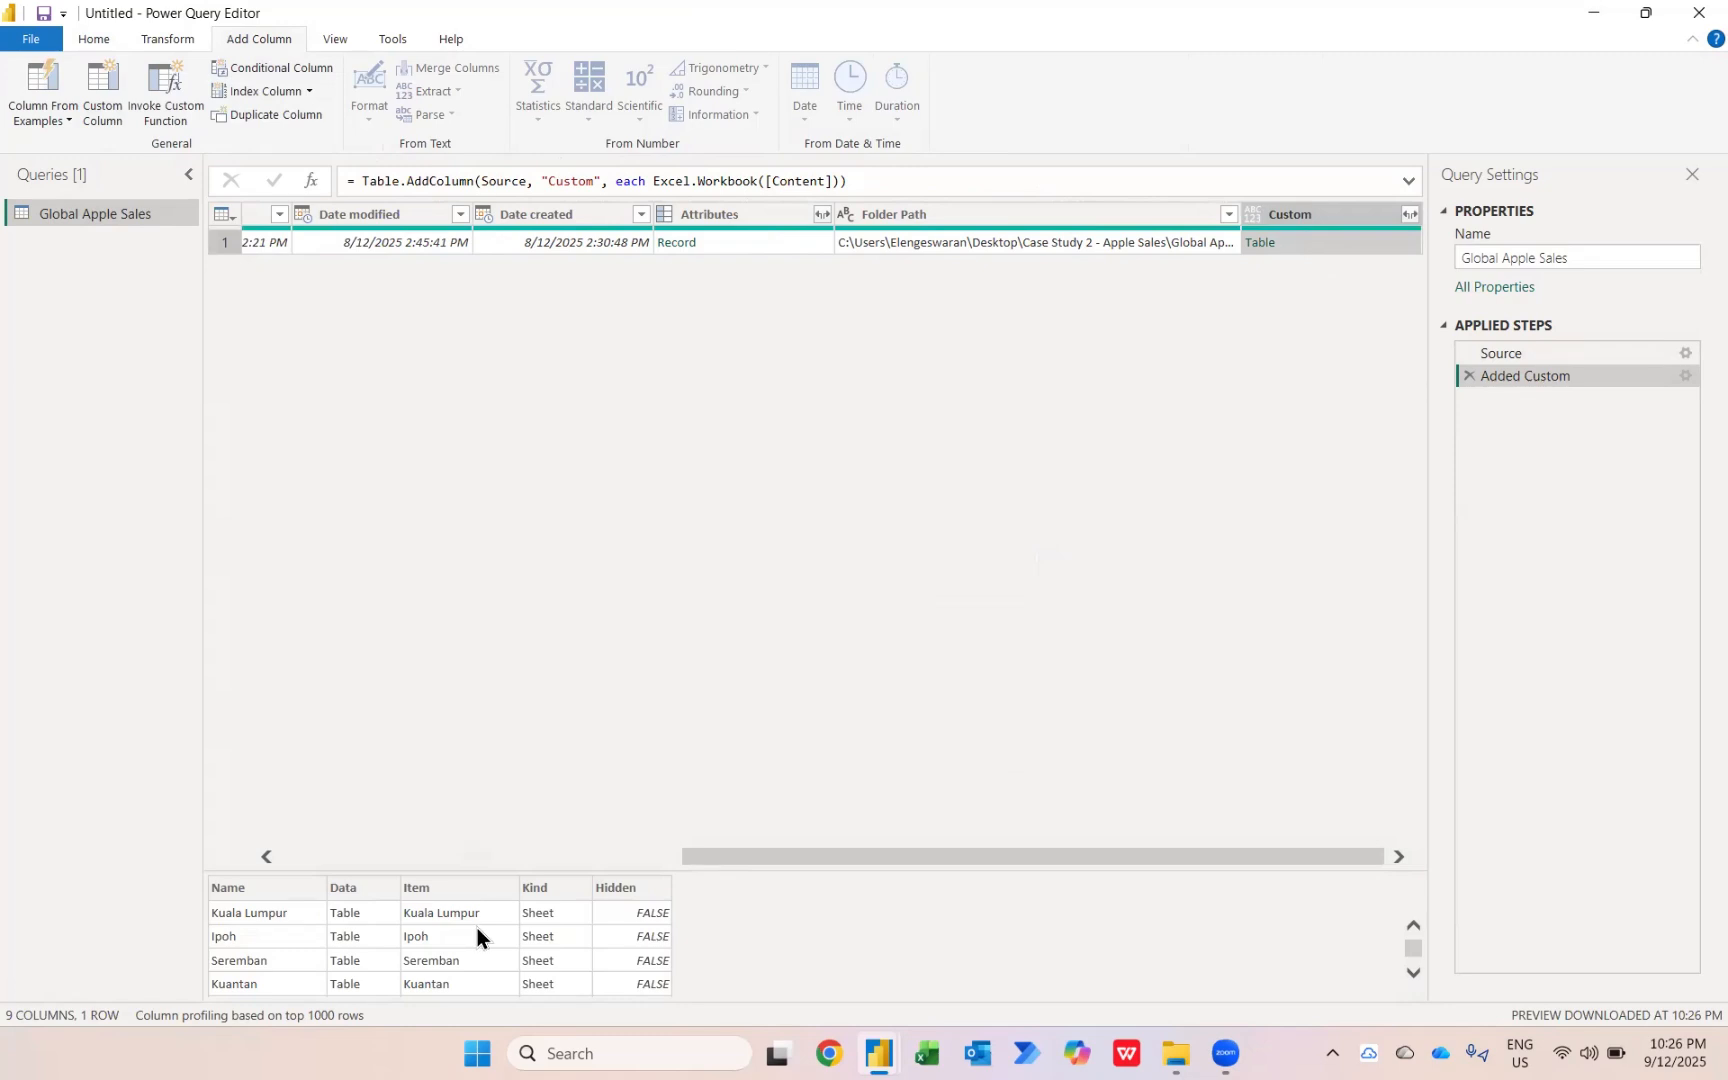
pyautogui.click(1405, 217)
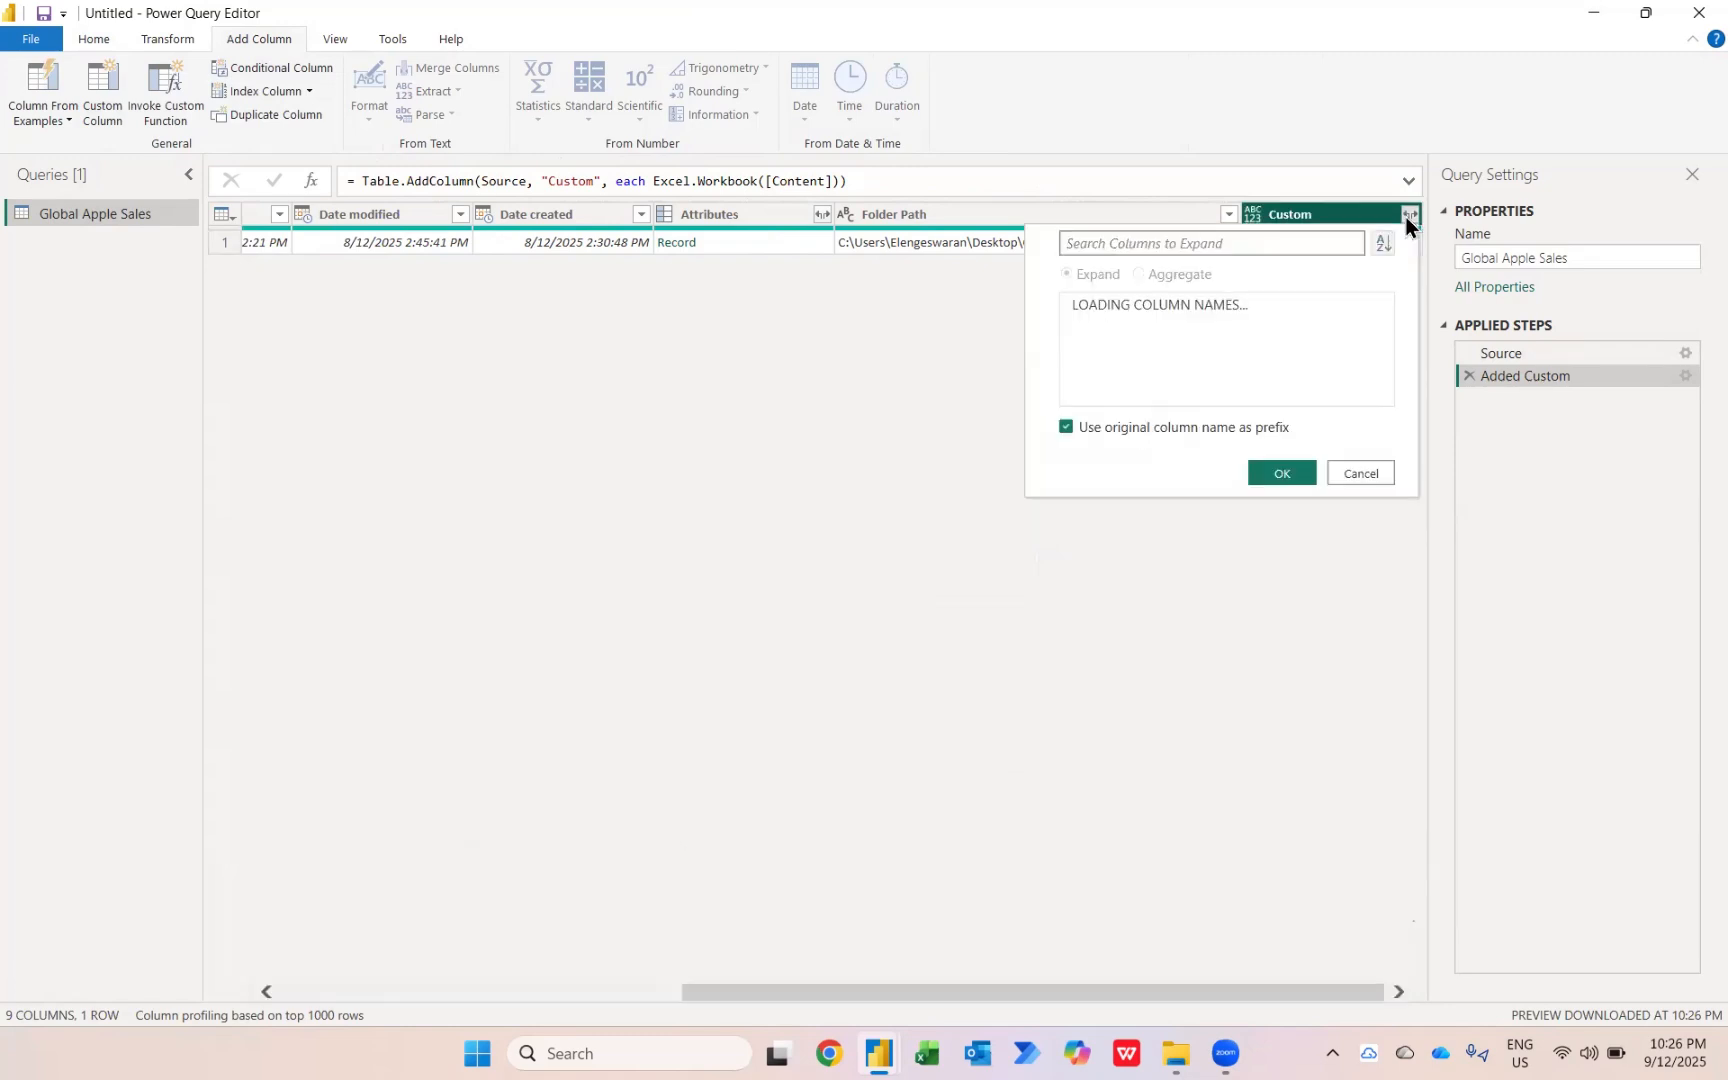
pyautogui.click(1287, 495)
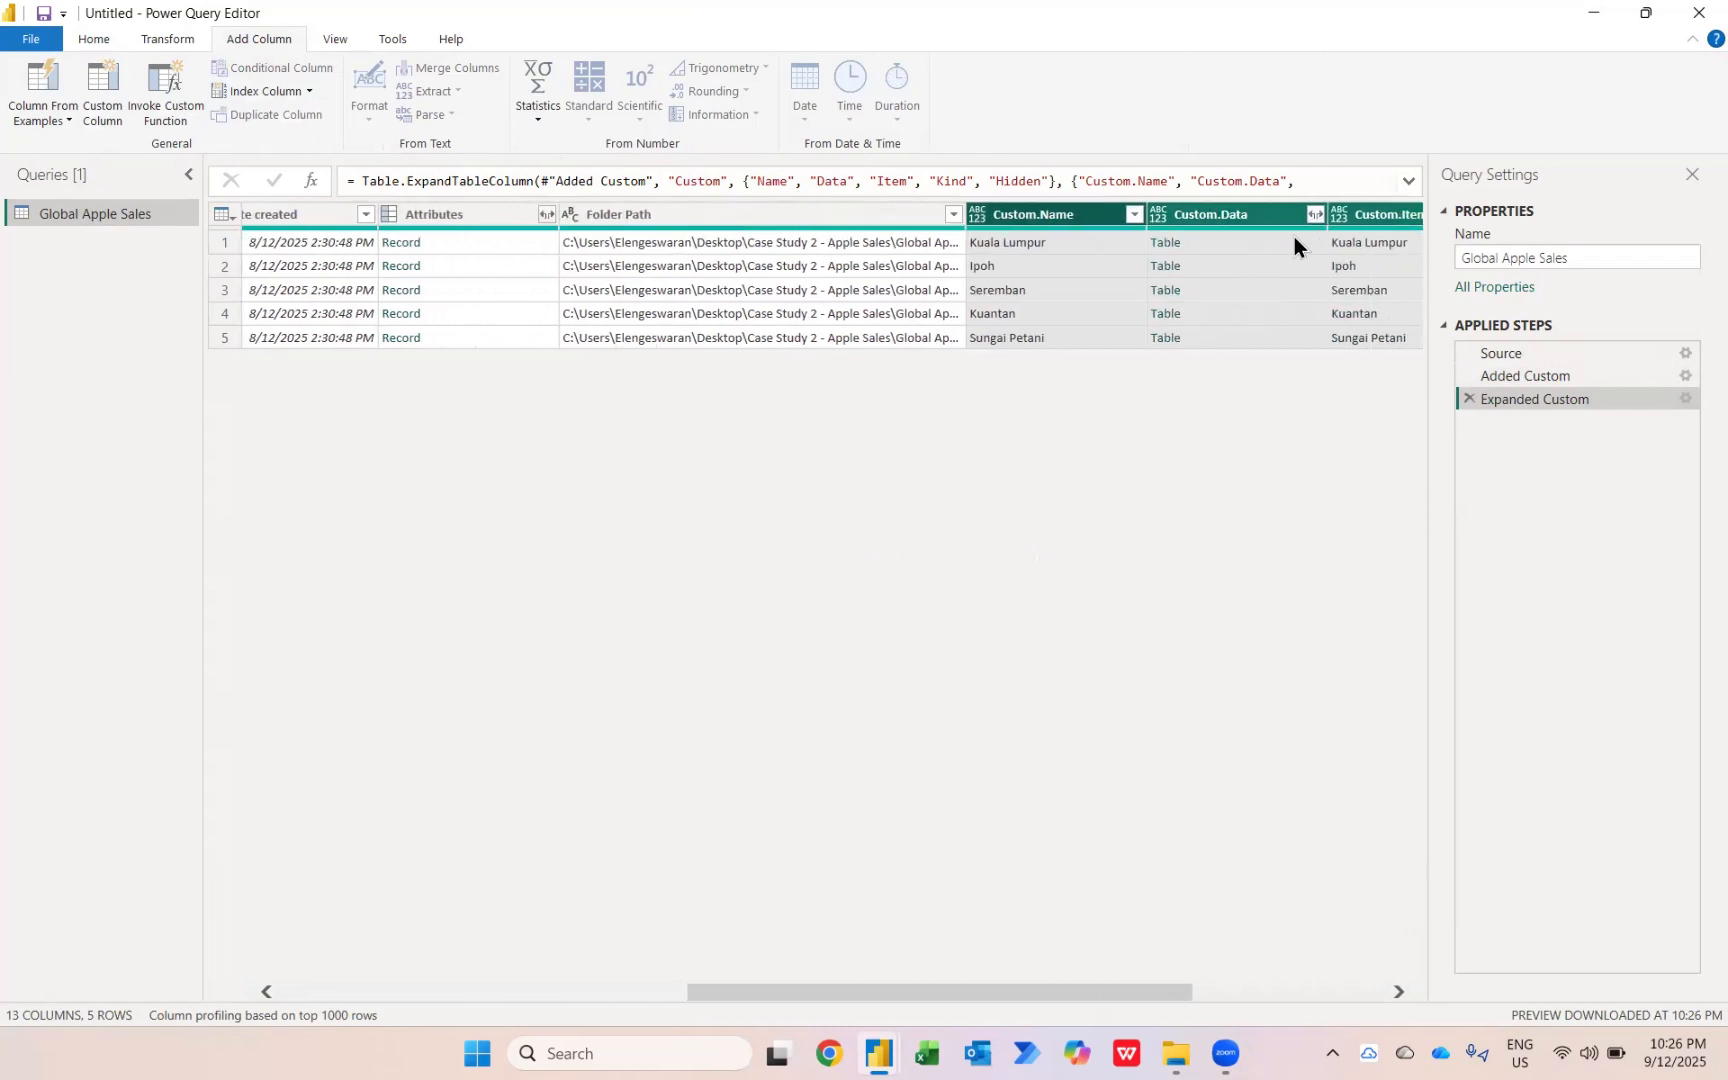
# - Expand the nested tables in Custom.Data with all their columns, keeping the original column name as prefix
pyautogui.click(1315, 215)
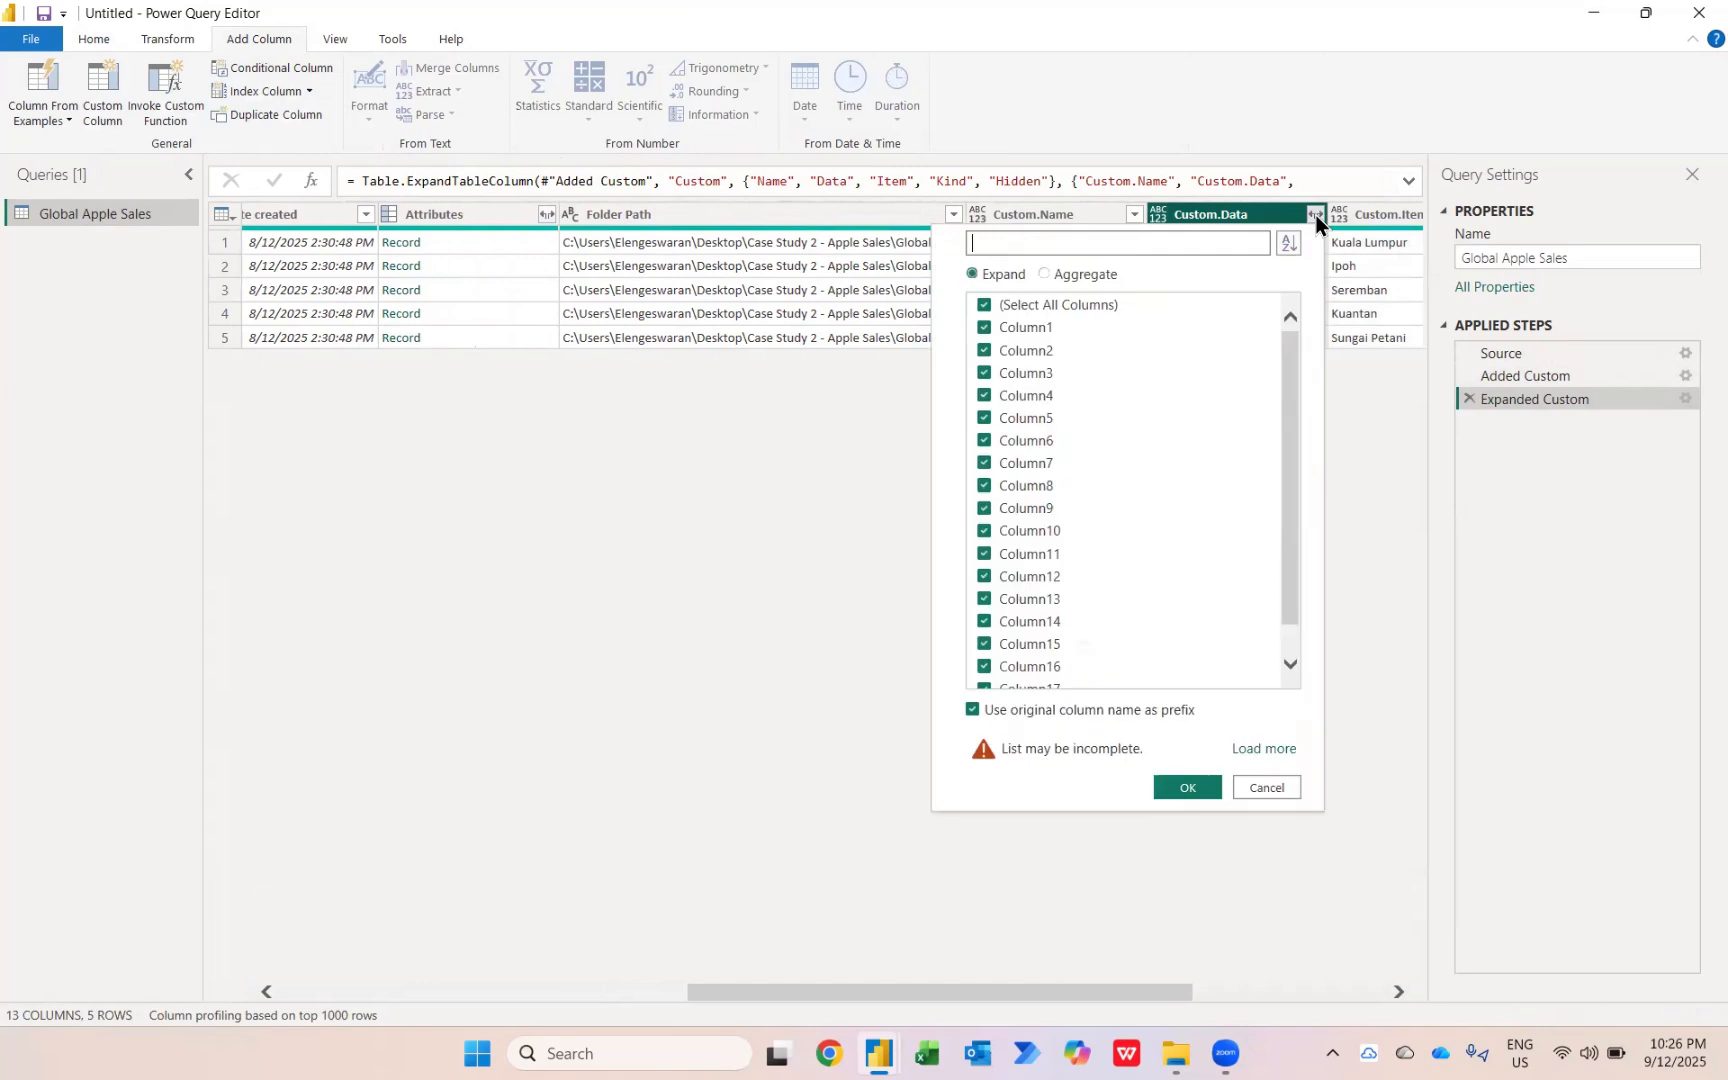
pyautogui.click(1188, 788)
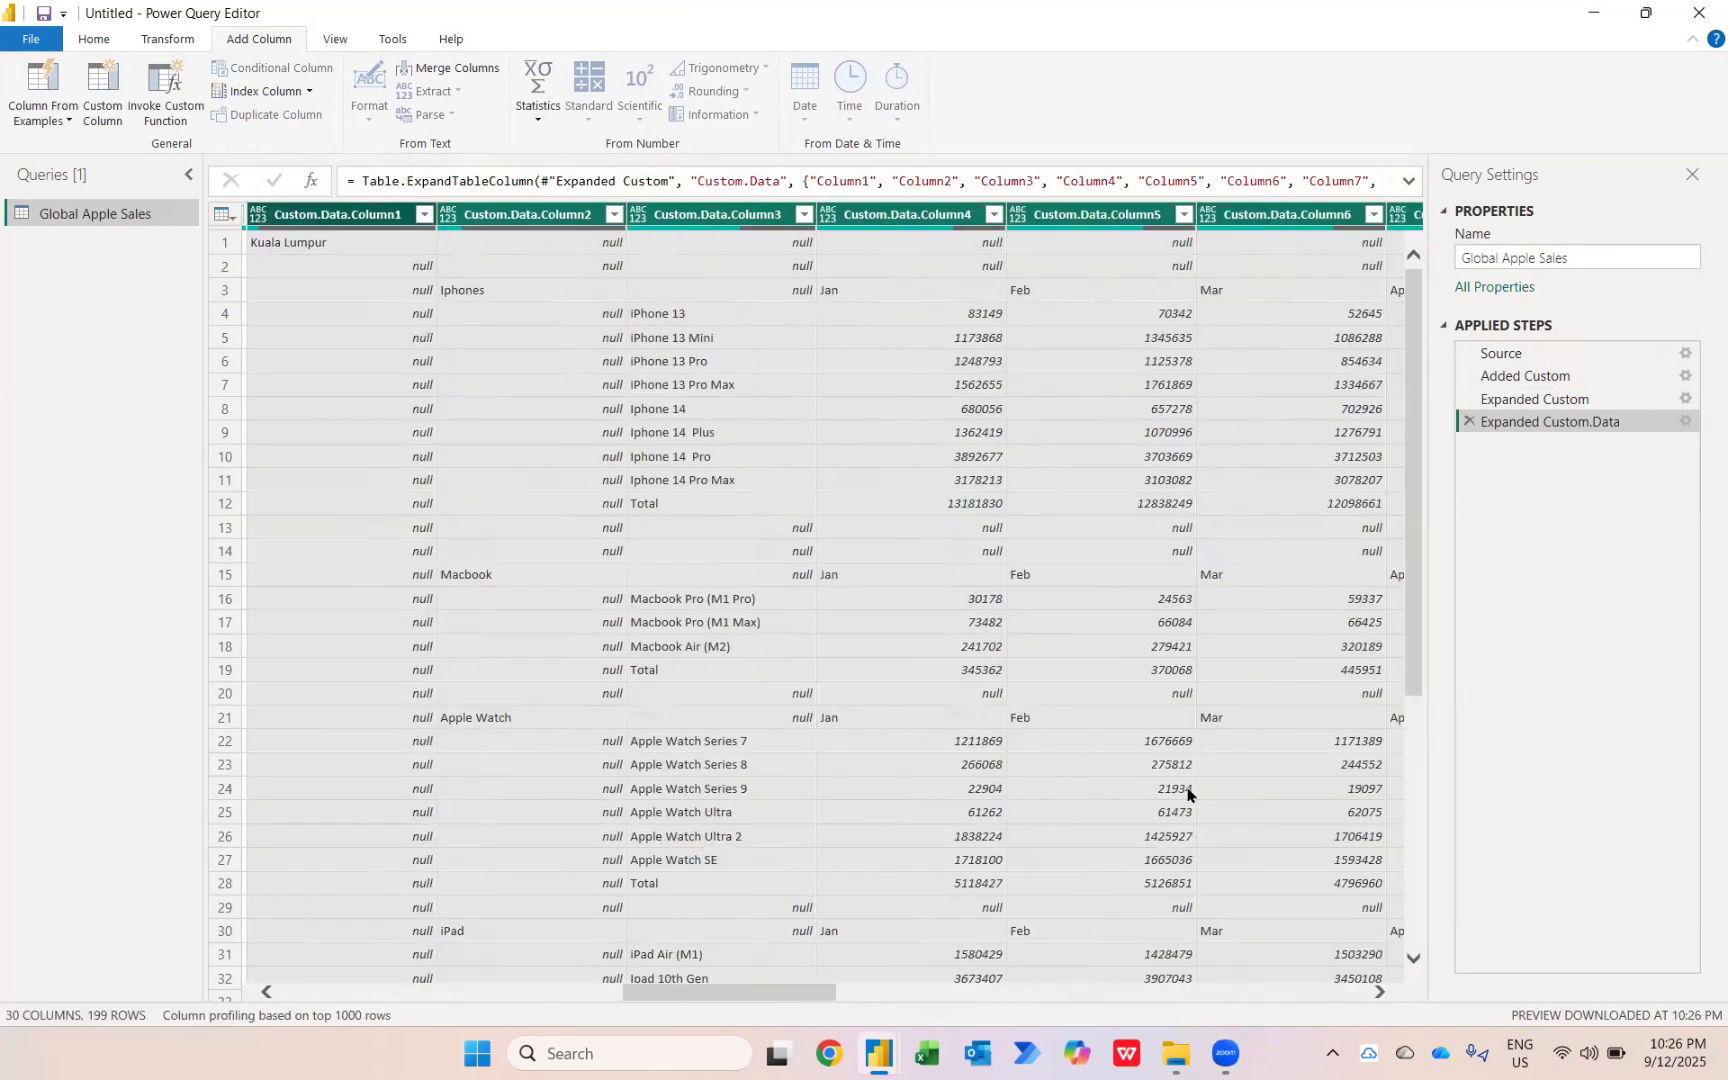
# - Filter the Custom.Kind column to keep only rows that contain Sheet
pyautogui.hscroll(10, 948, 528)
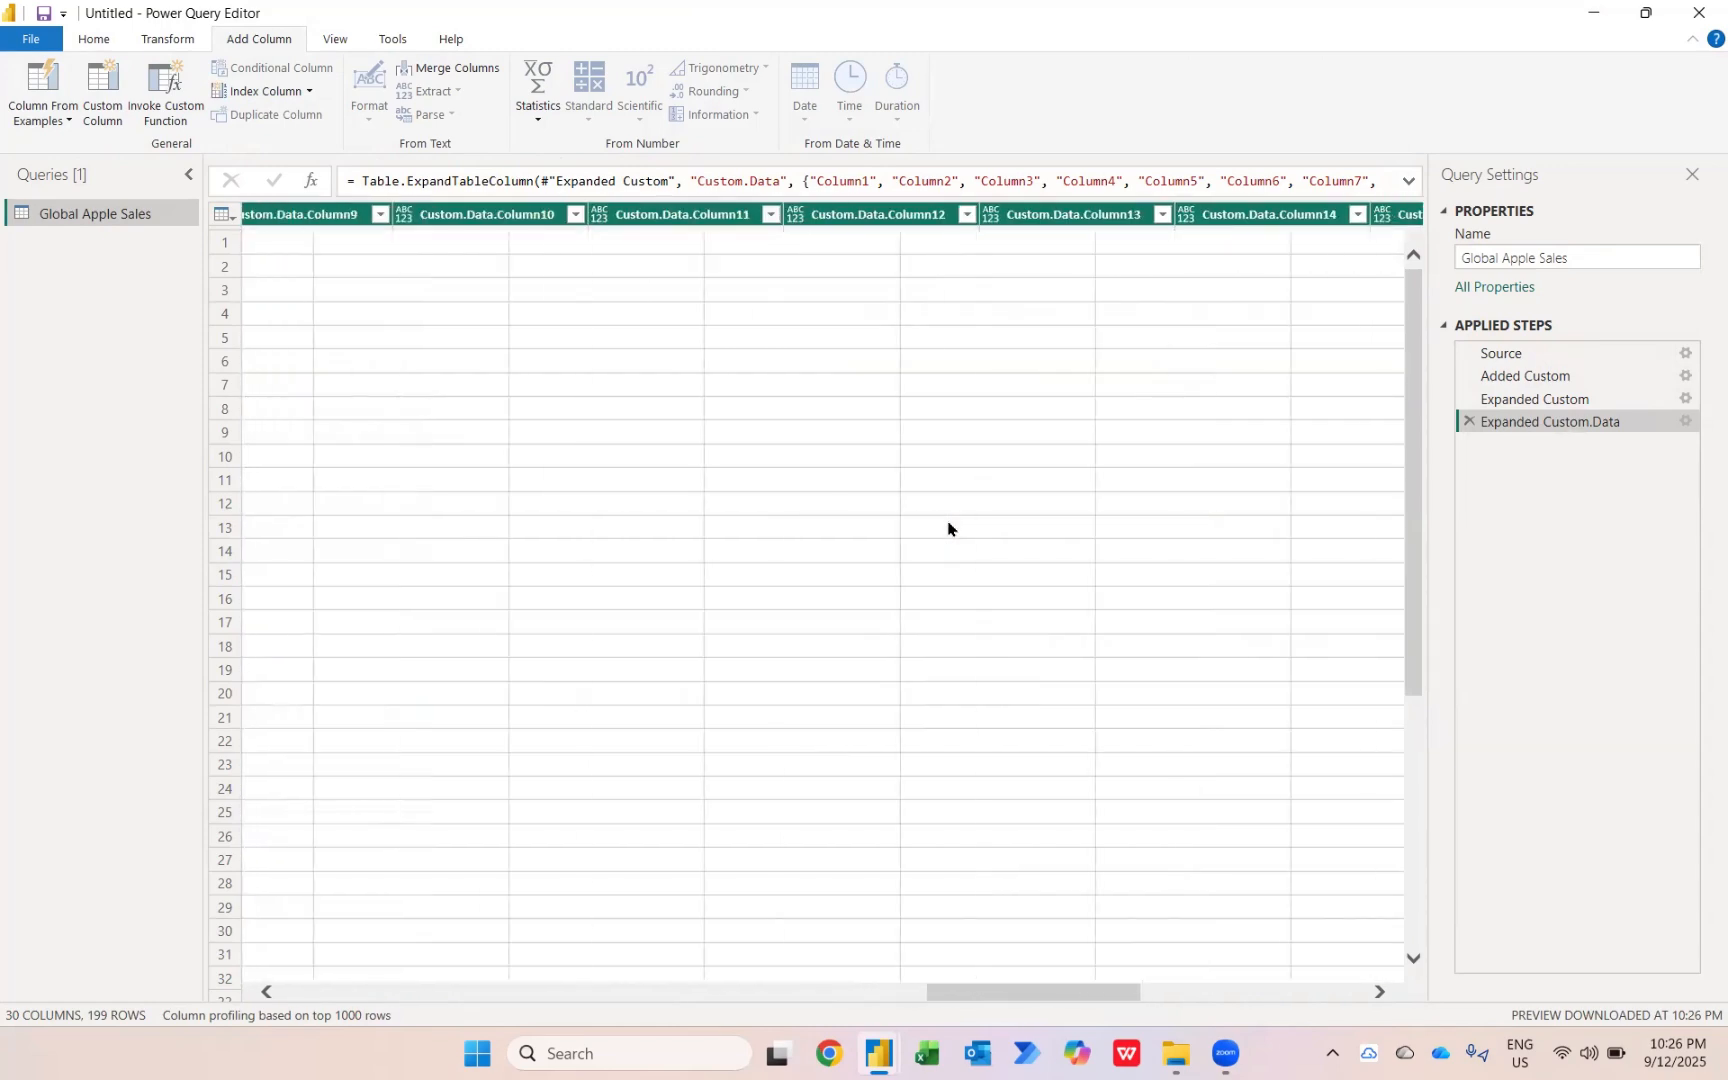
pyautogui.hscroll(5, 948, 528)
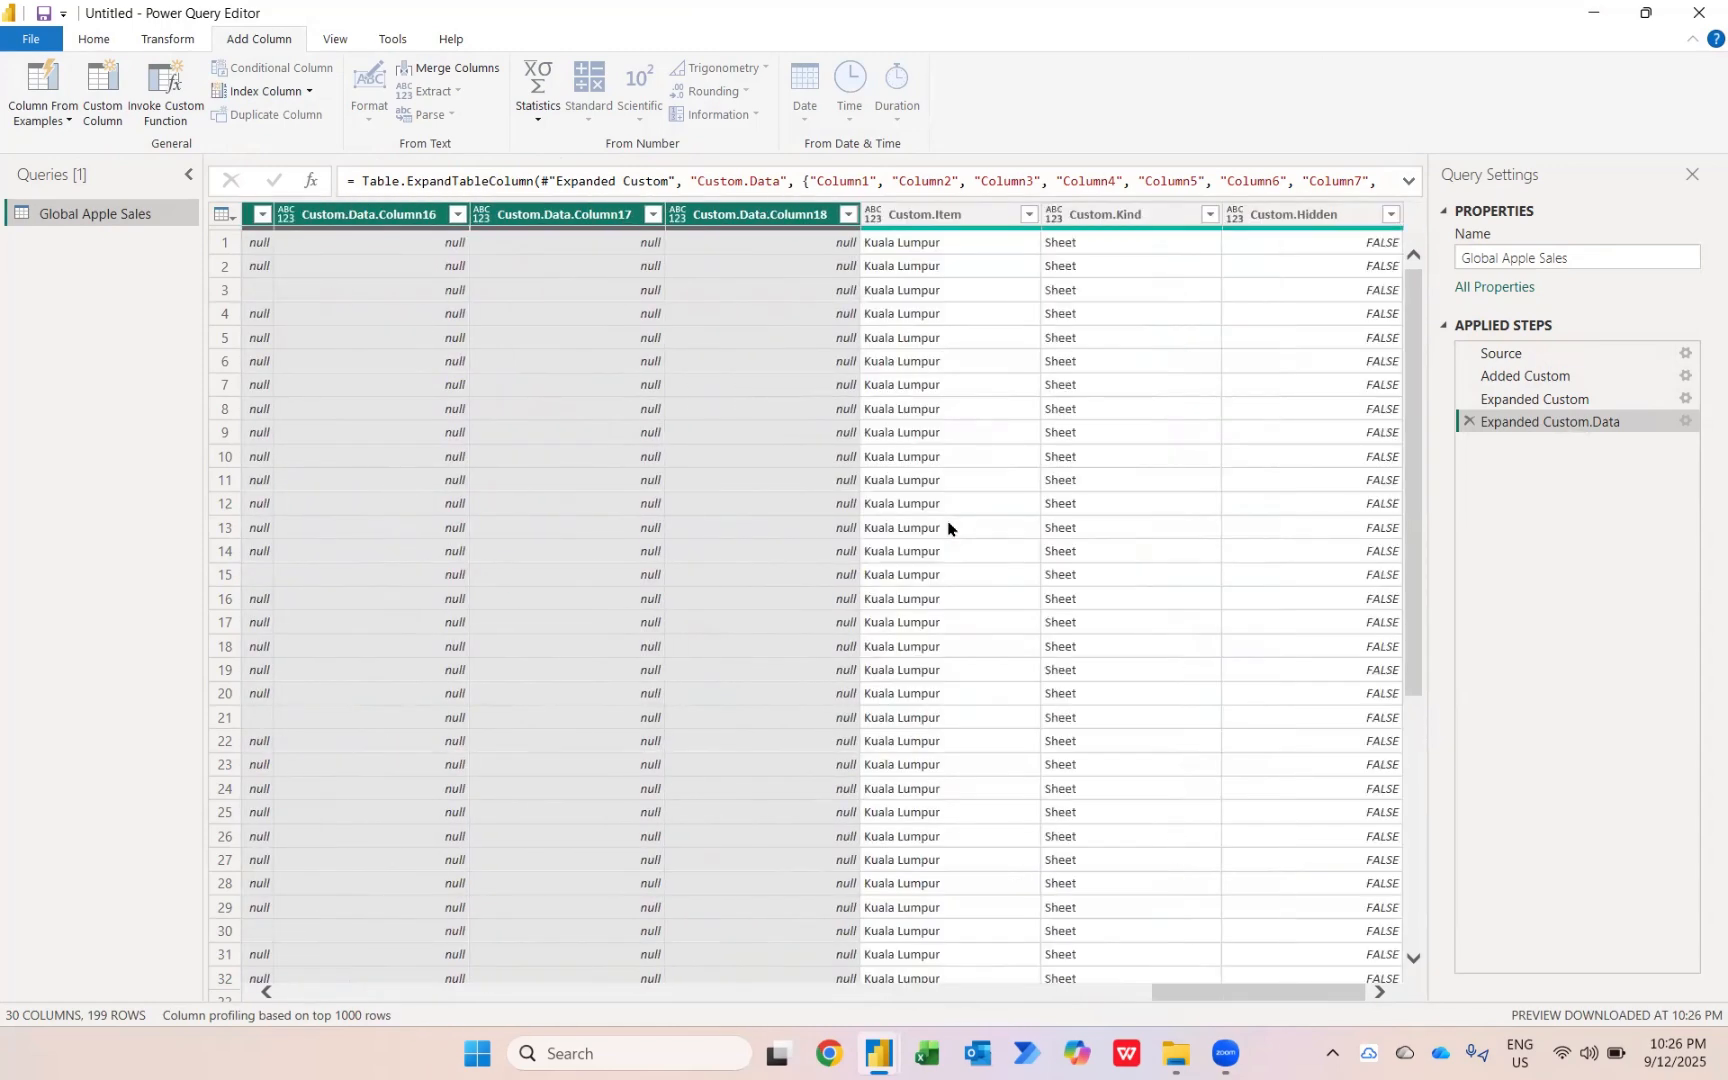
pyautogui.click(1210, 215)
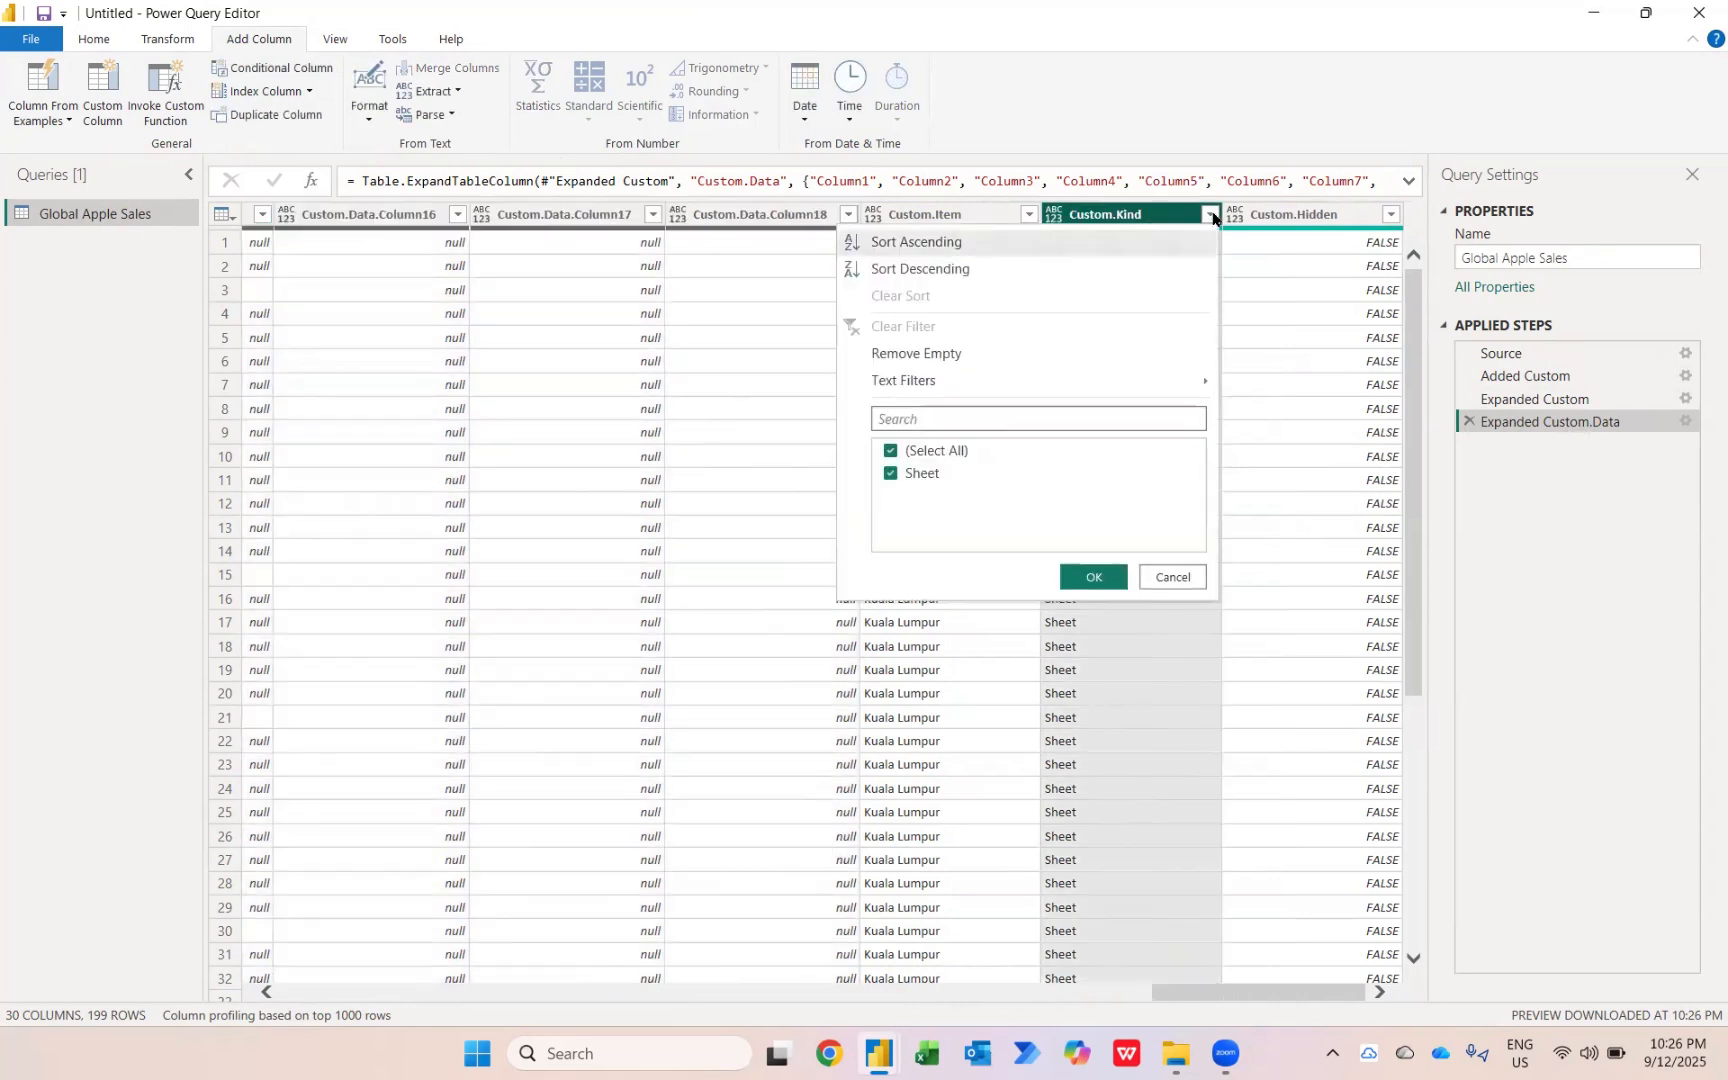
pyautogui.moveTo(1048, 386)
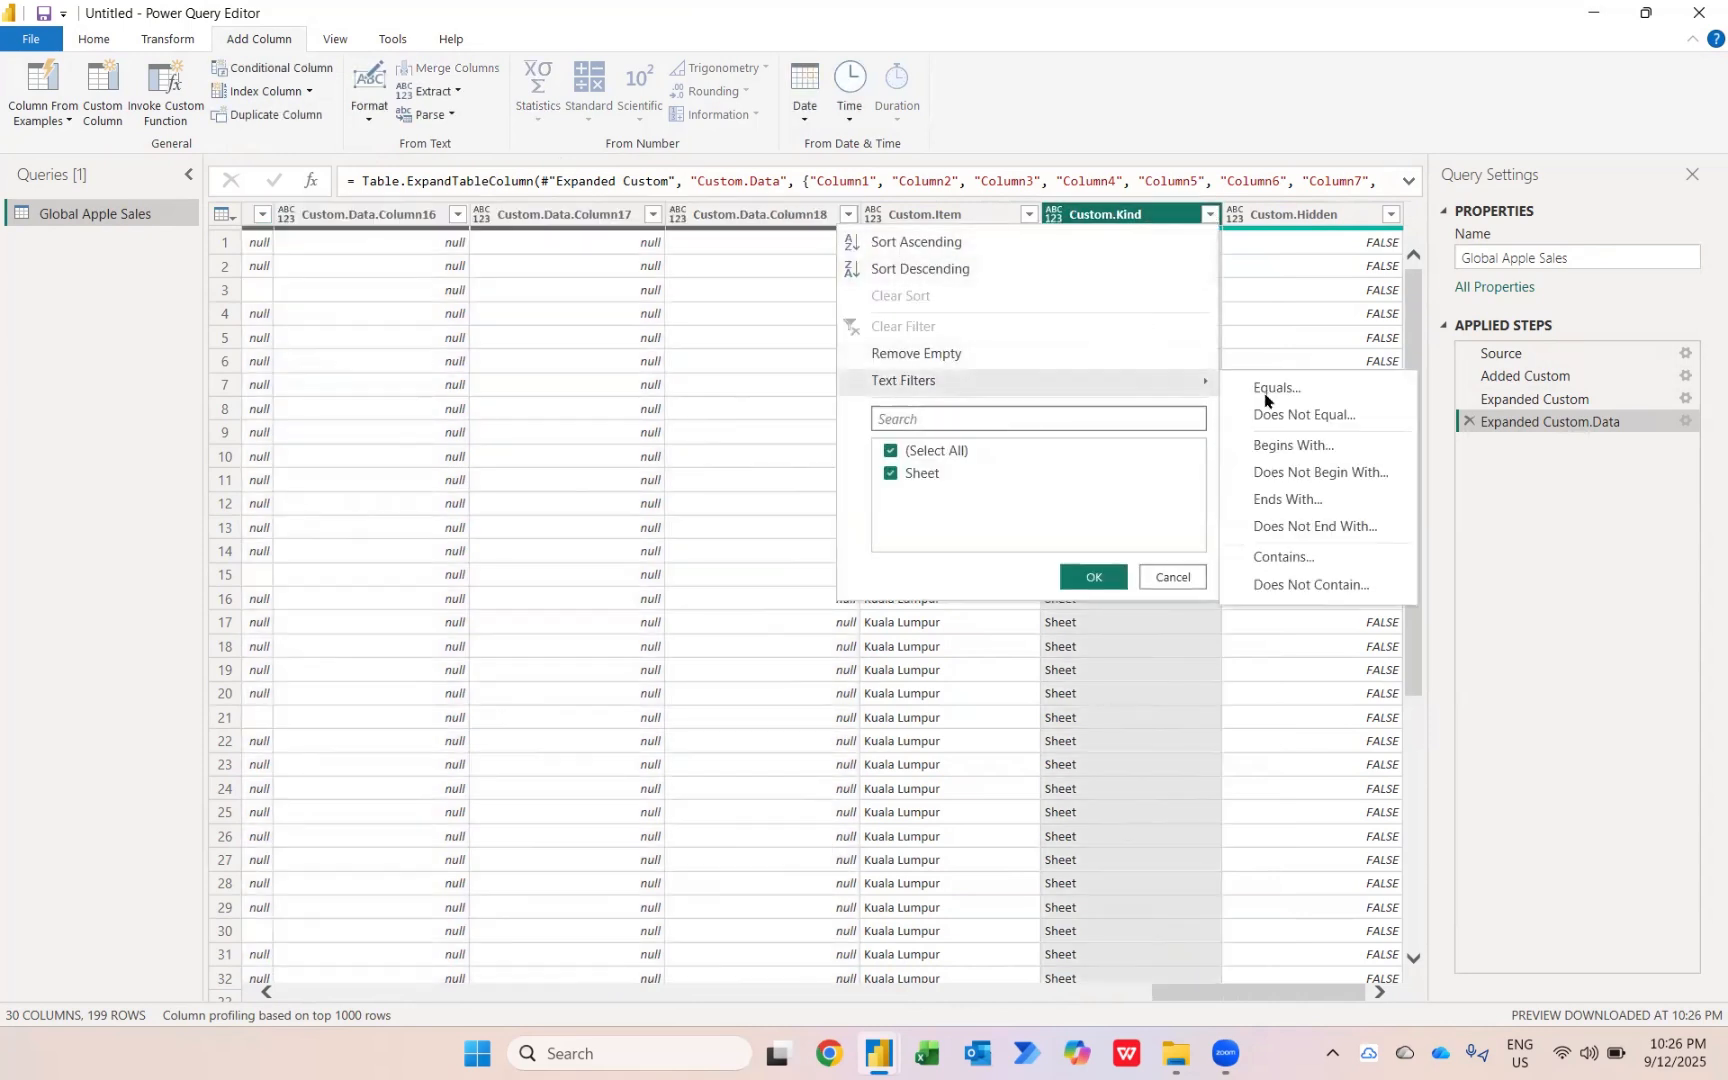
pyautogui.click(1281, 560)
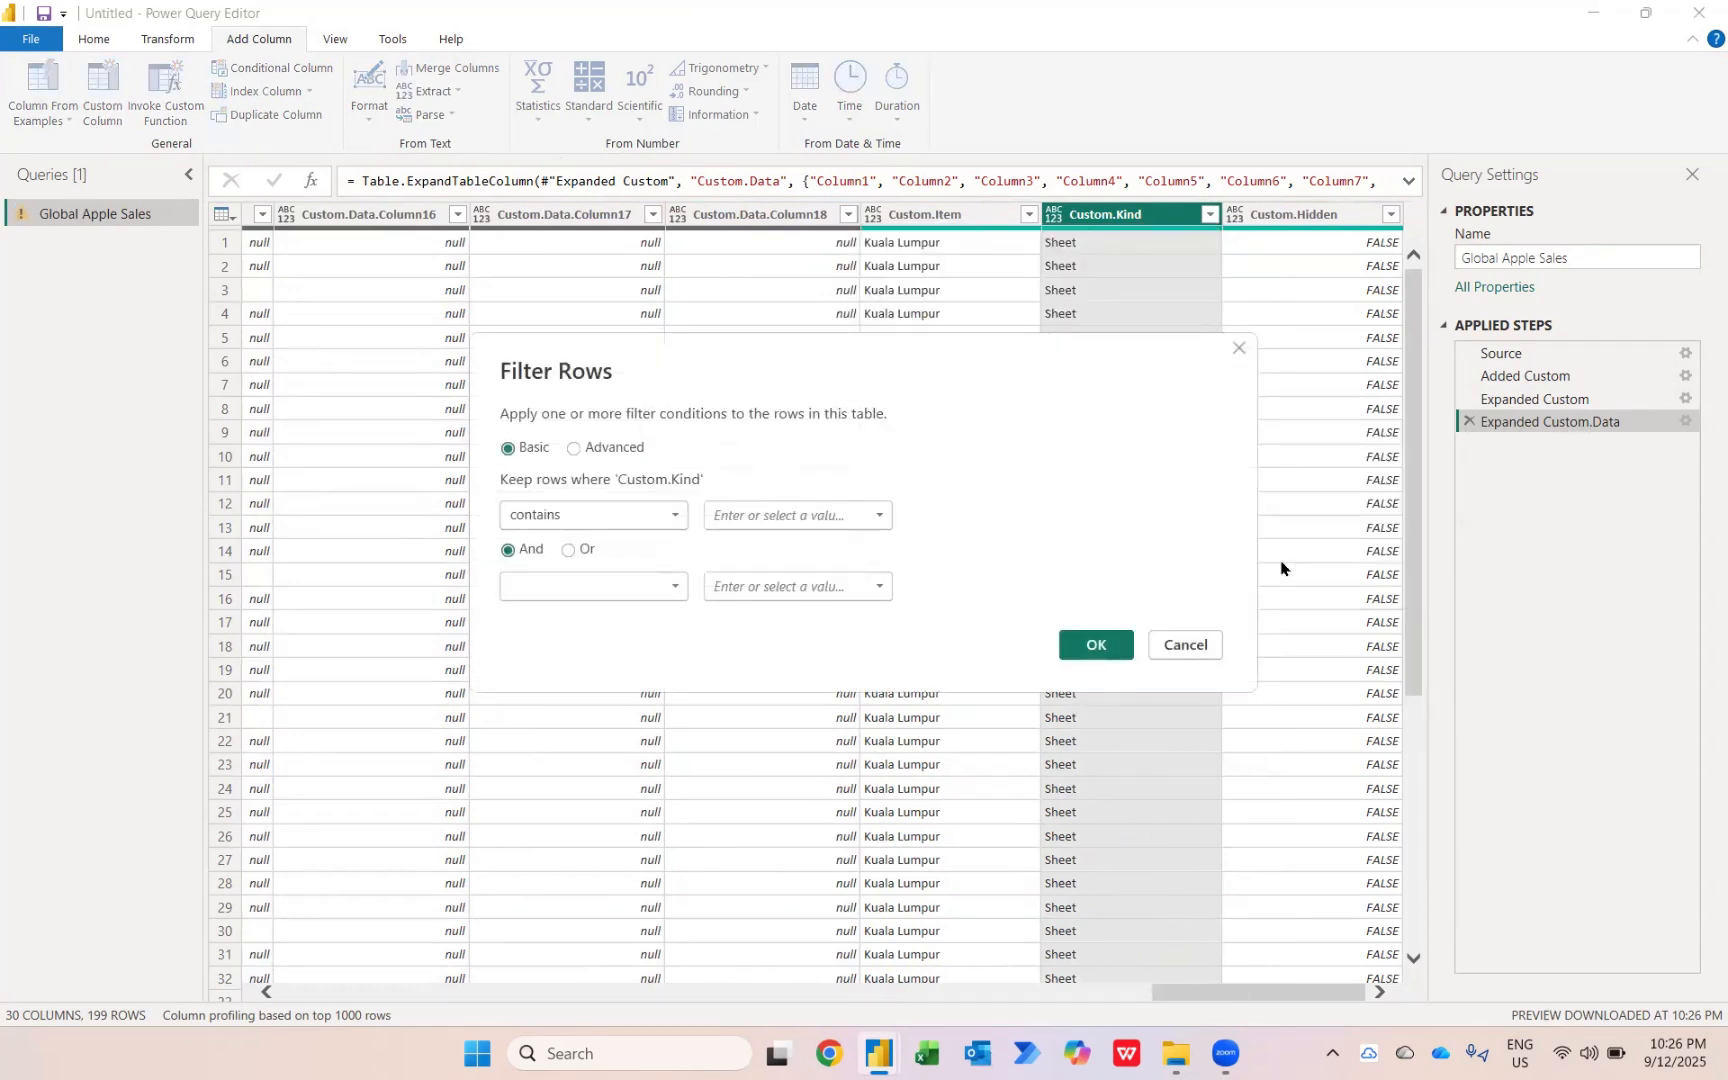
pyautogui.click(879, 515)
pyautogui.click(811, 545)
pyautogui.click(1094, 647)
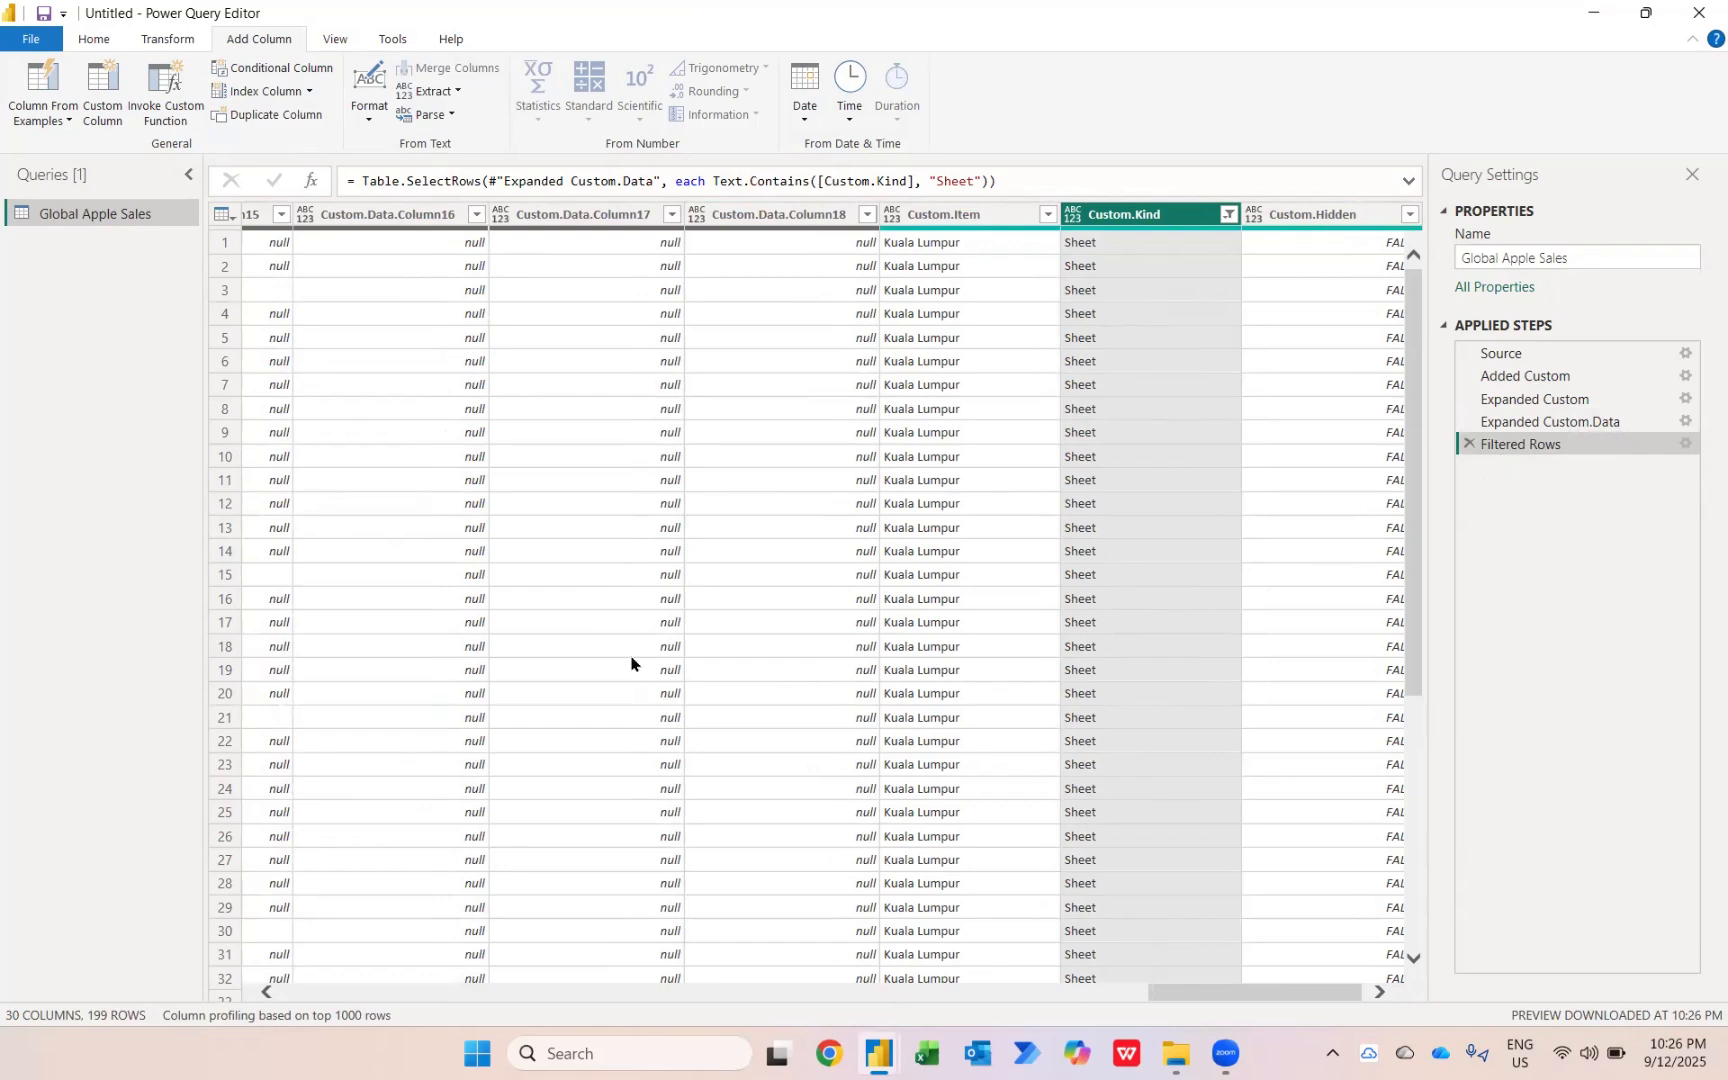
# - Split the file Name column by the custom delimiter "." at each occurrence of the delimiter
pyautogui.hscroll(-10, 633, 663)
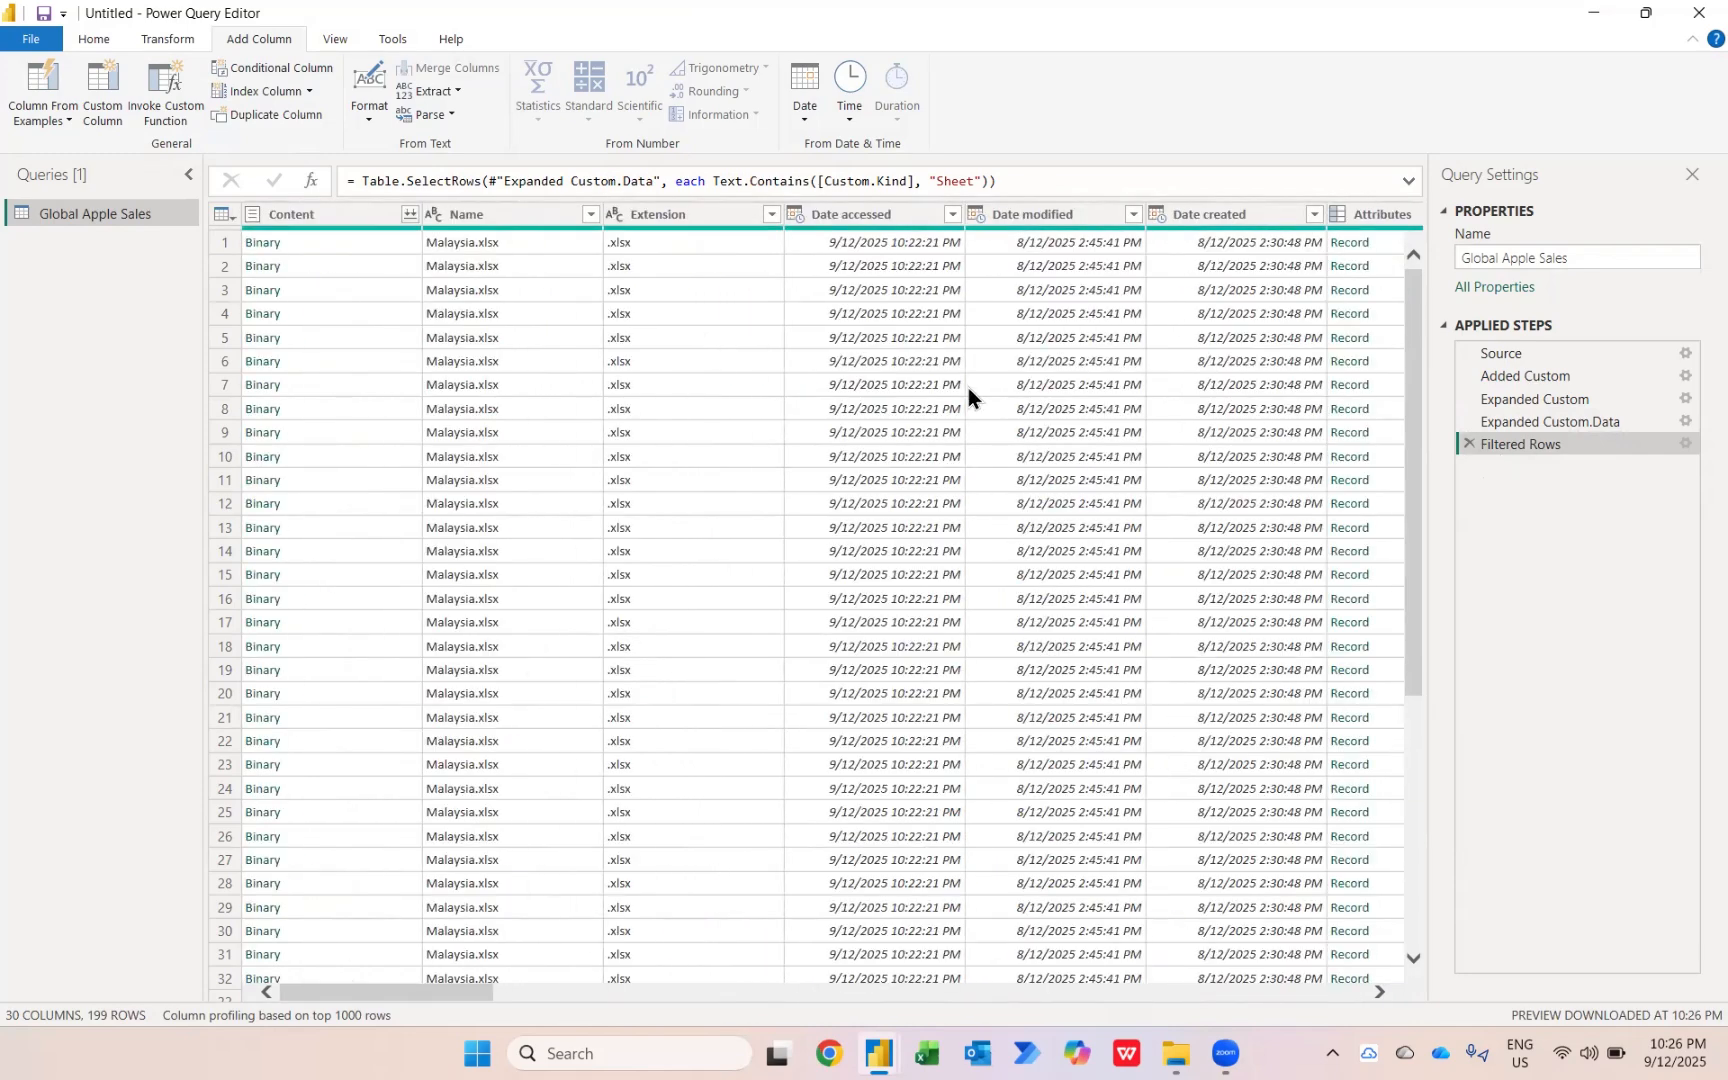
pyautogui.click(486, 211)
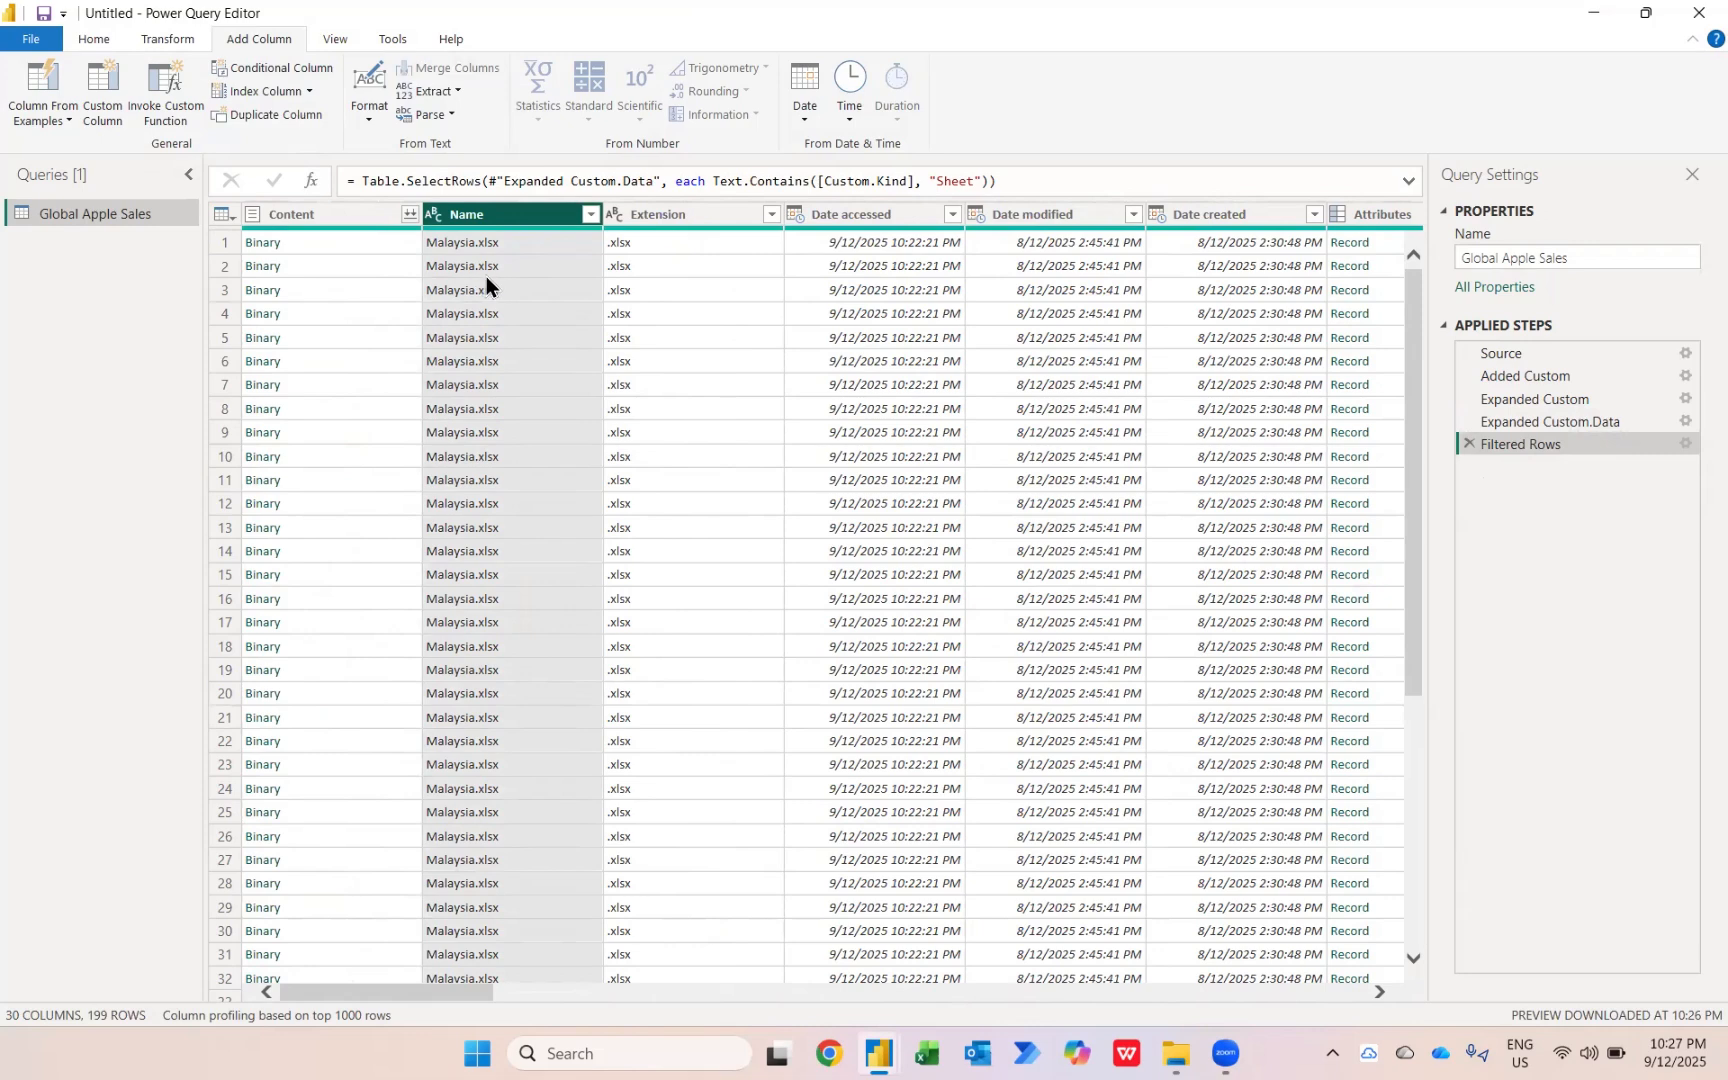
pyautogui.click(178, 47)
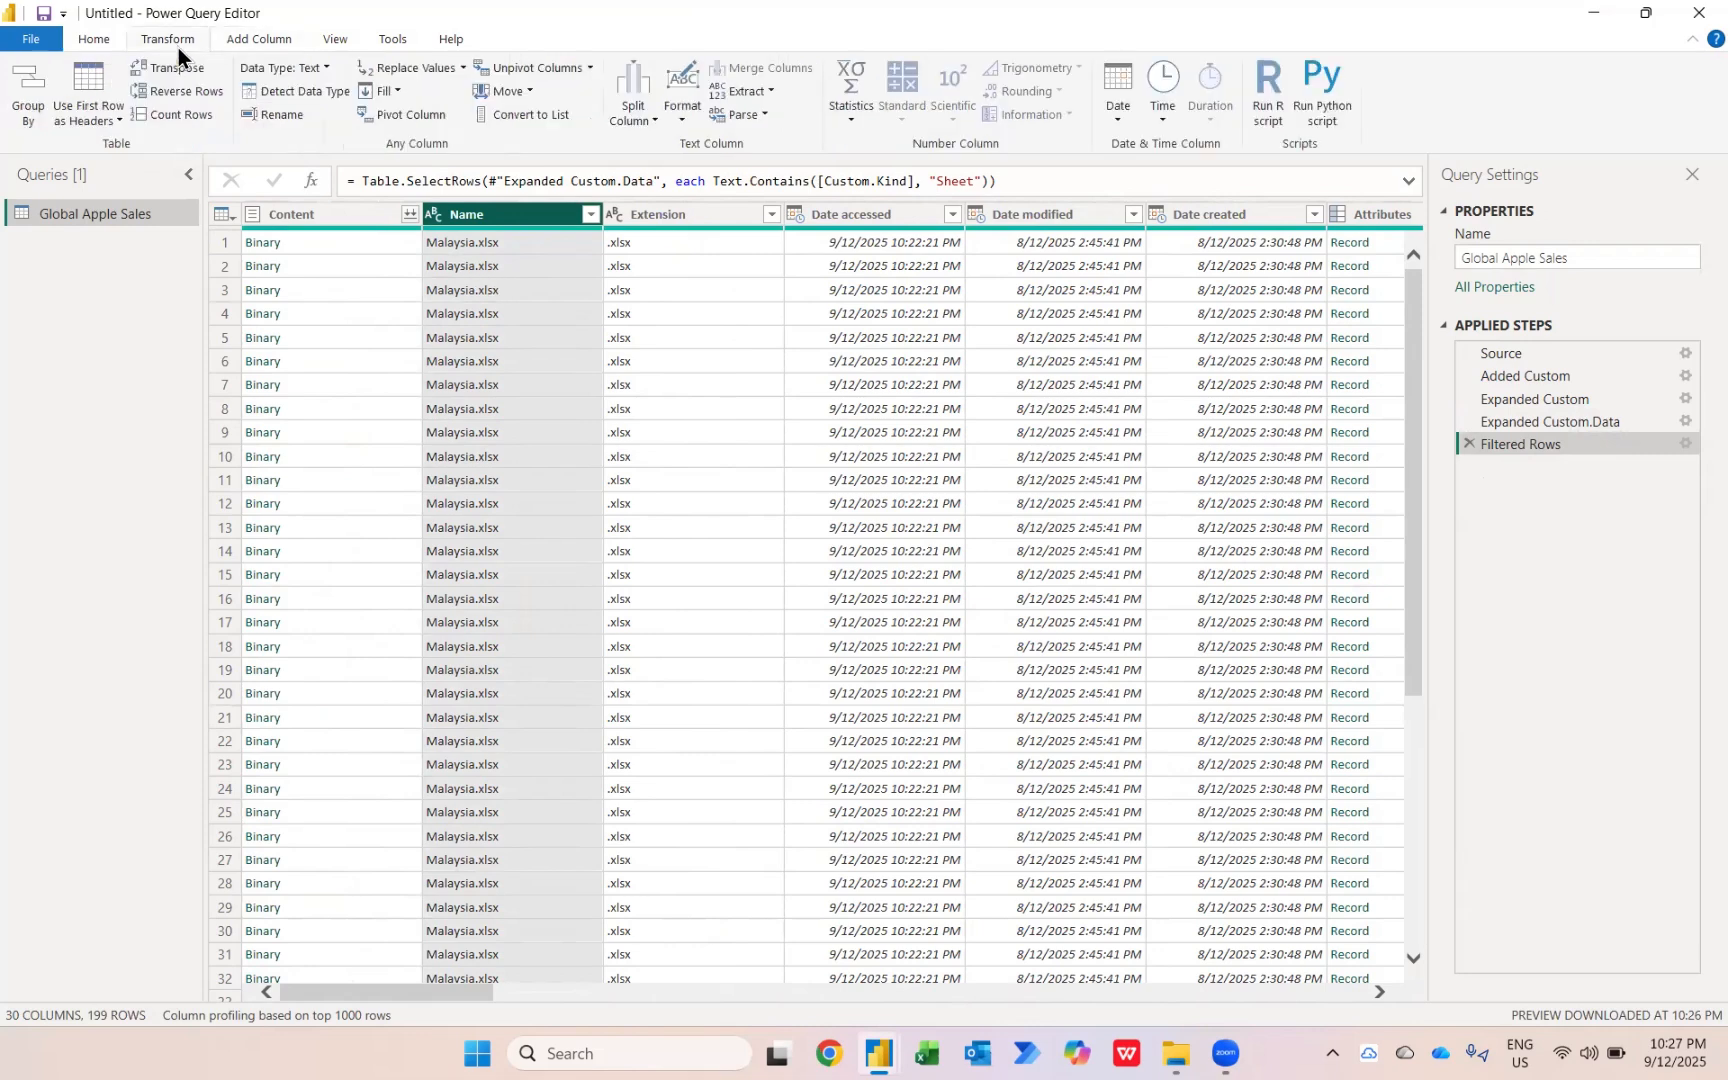
pyautogui.click(652, 122)
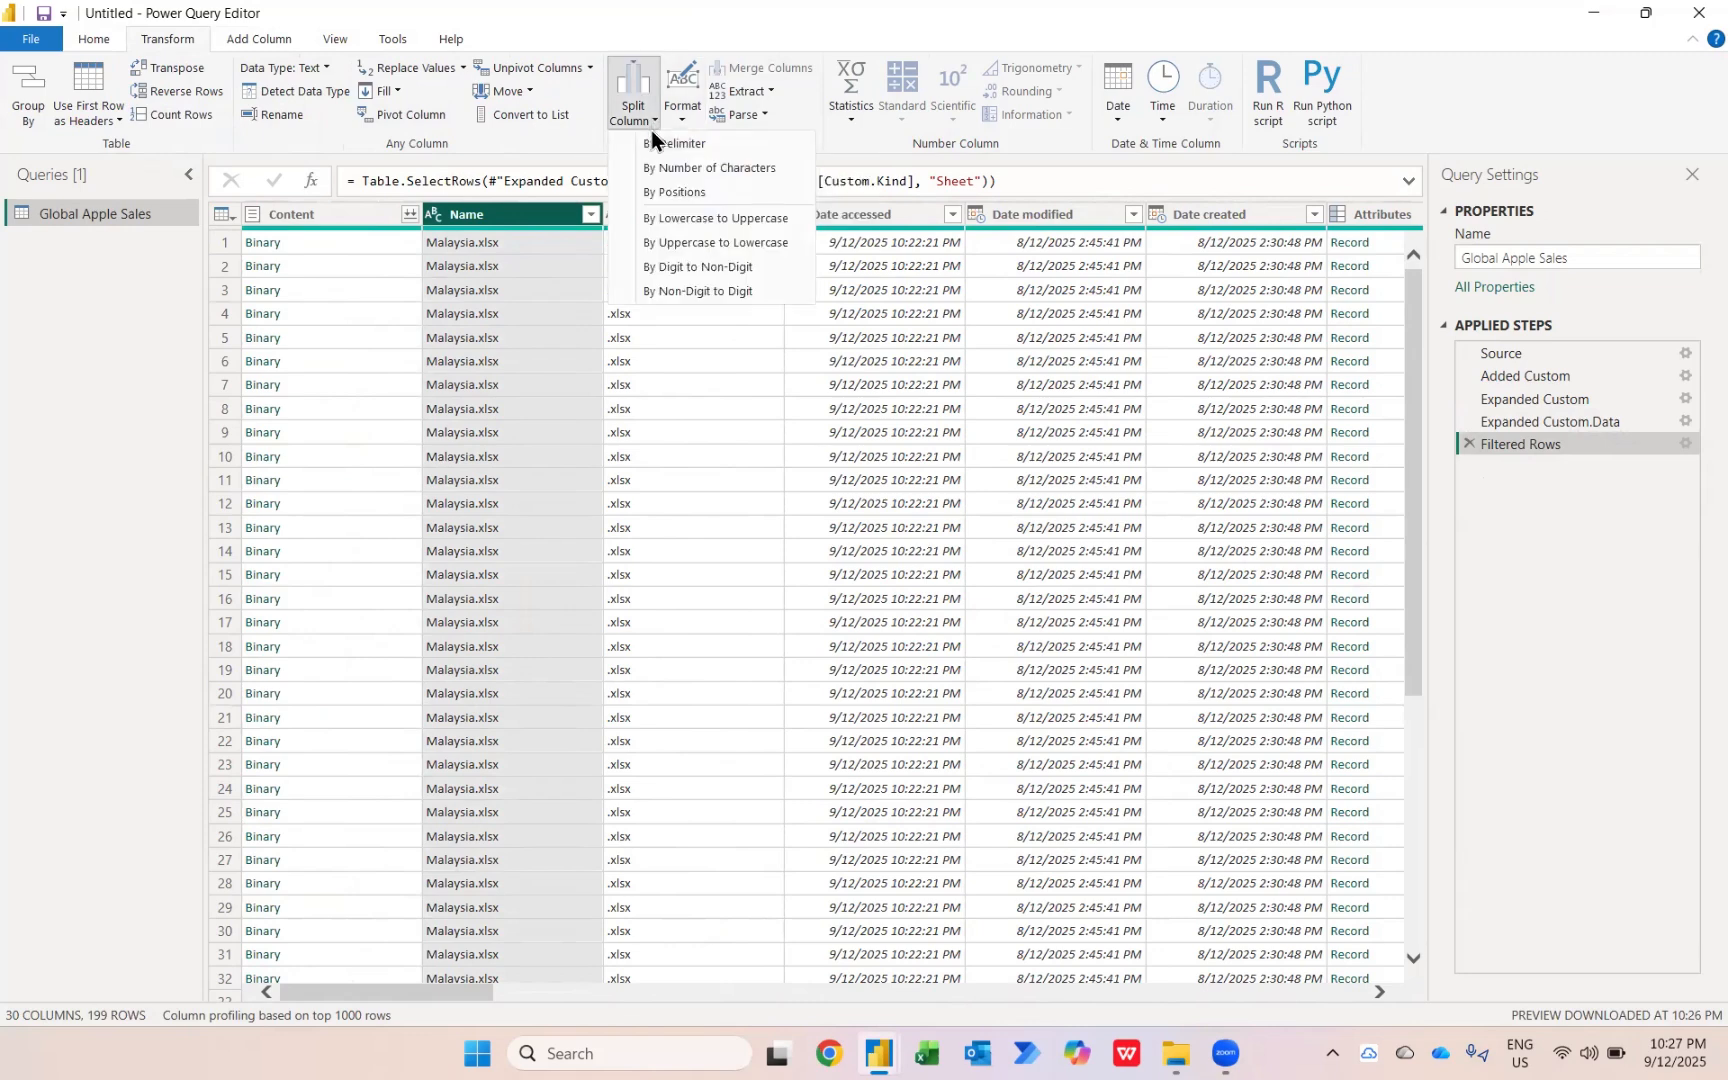
pyautogui.click(649, 138)
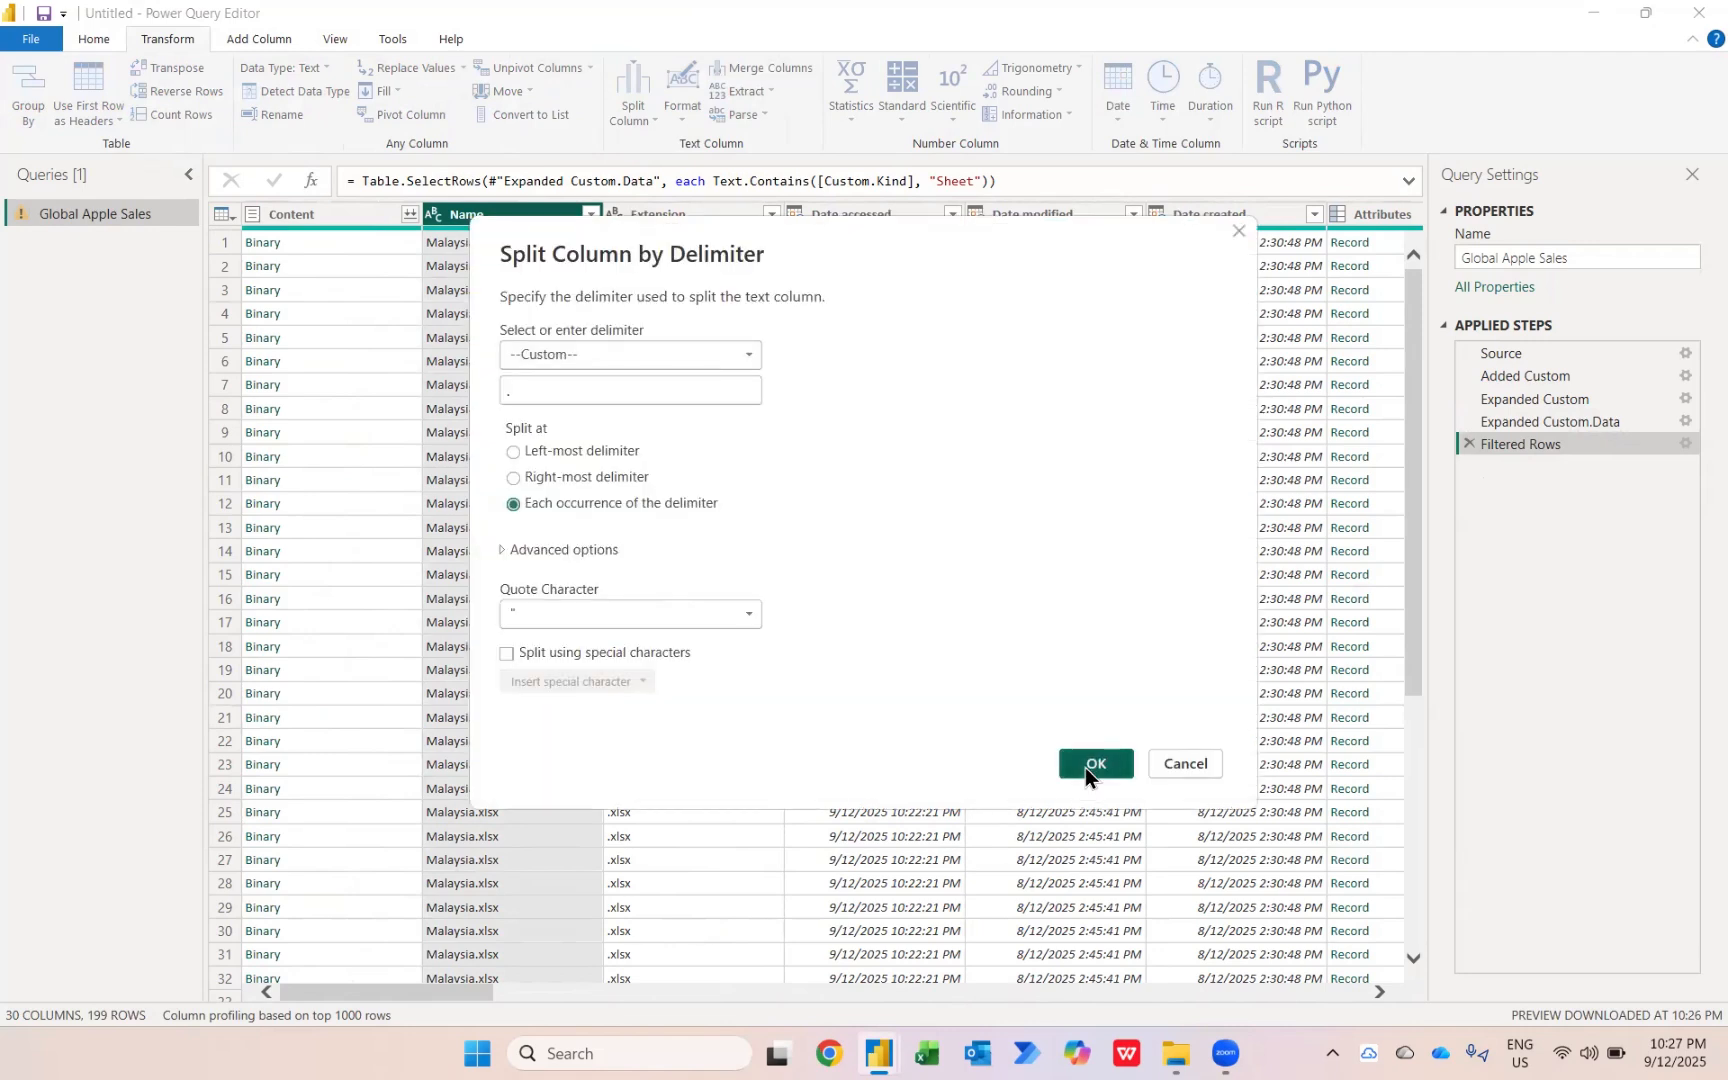
pyautogui.click(1085, 767)
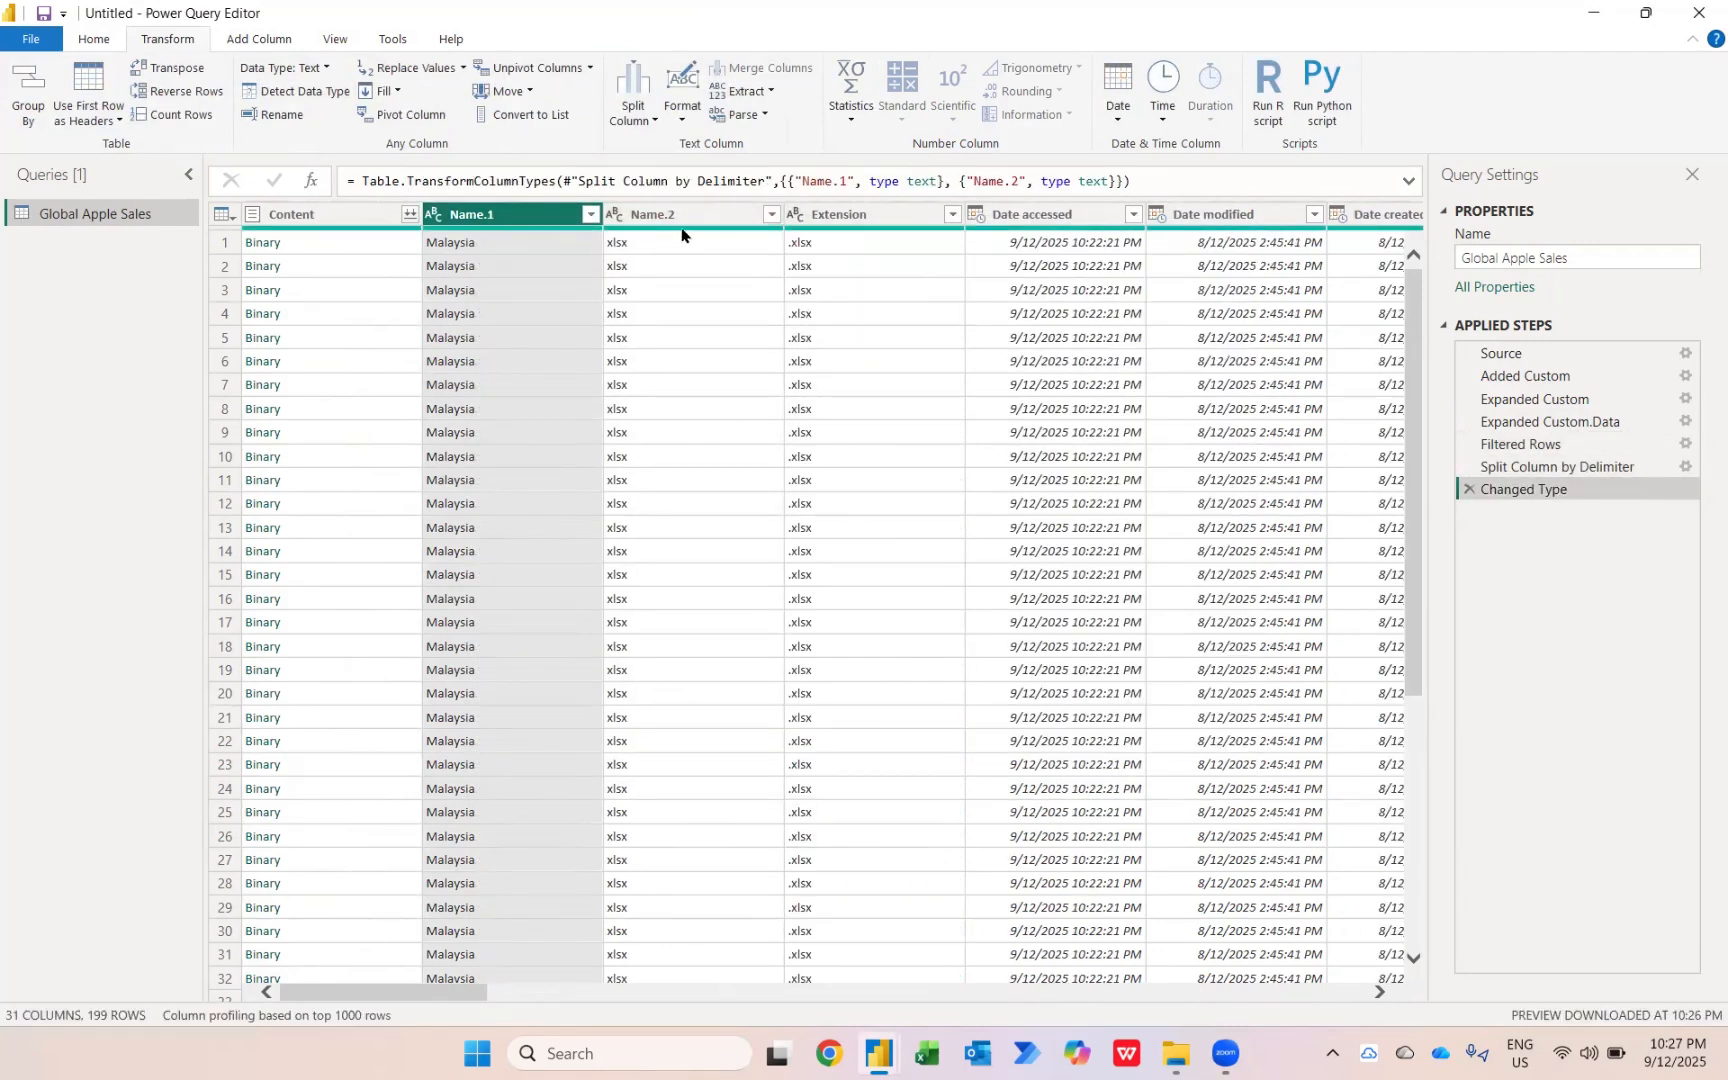
# - Remove the Content column and all columns from Name.2 through Custom.Name, keeping Name.1
pyautogui.click(326, 214)
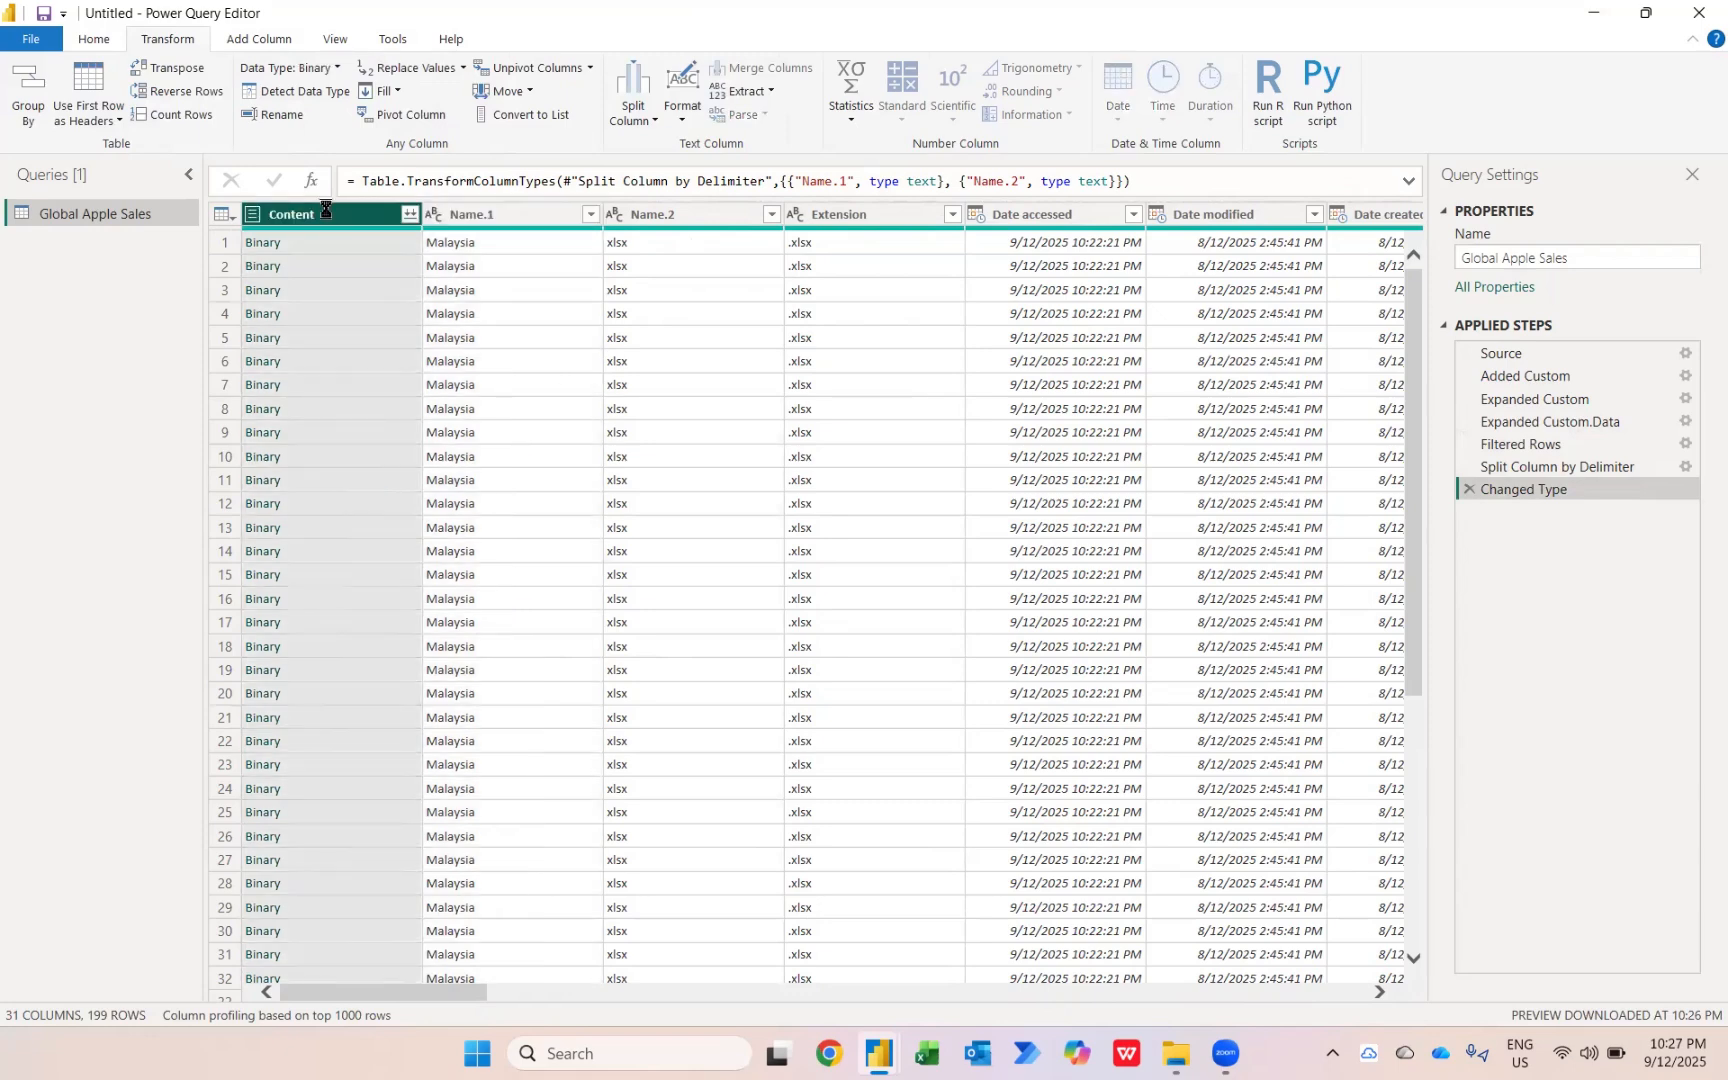
pyautogui.press('Delete')
pyautogui.click(479, 215)
pyautogui.hotkey('shift', 'Right')
pyautogui.hotkey('shift', 'Right')
pyautogui.hotkey('shift', 'Right')
pyautogui.hotkey('shift', 'Right')
pyautogui.hotkey('shift', 'Right')
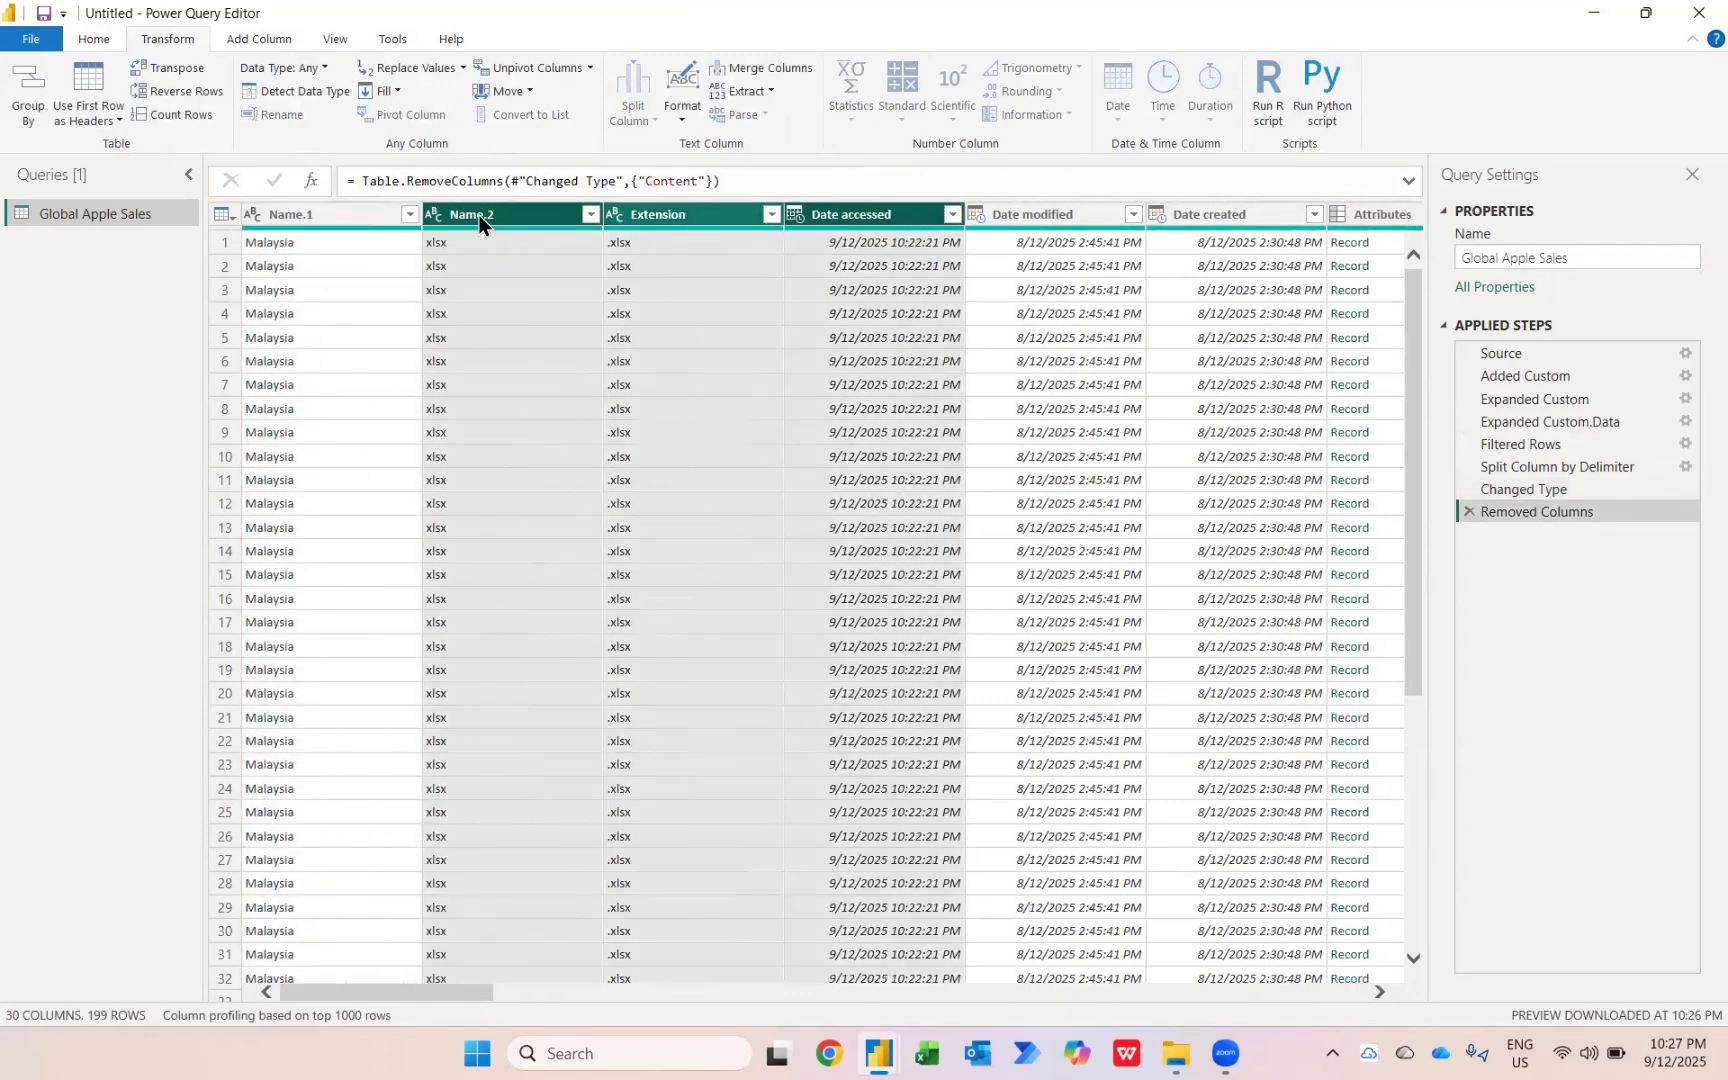
pyautogui.hotkey('shift', 'Right')
pyautogui.hotkey('shift', 'Right')
pyautogui.hotkey('shift', 'Right')
pyautogui.hotkey('shift', 'Right')
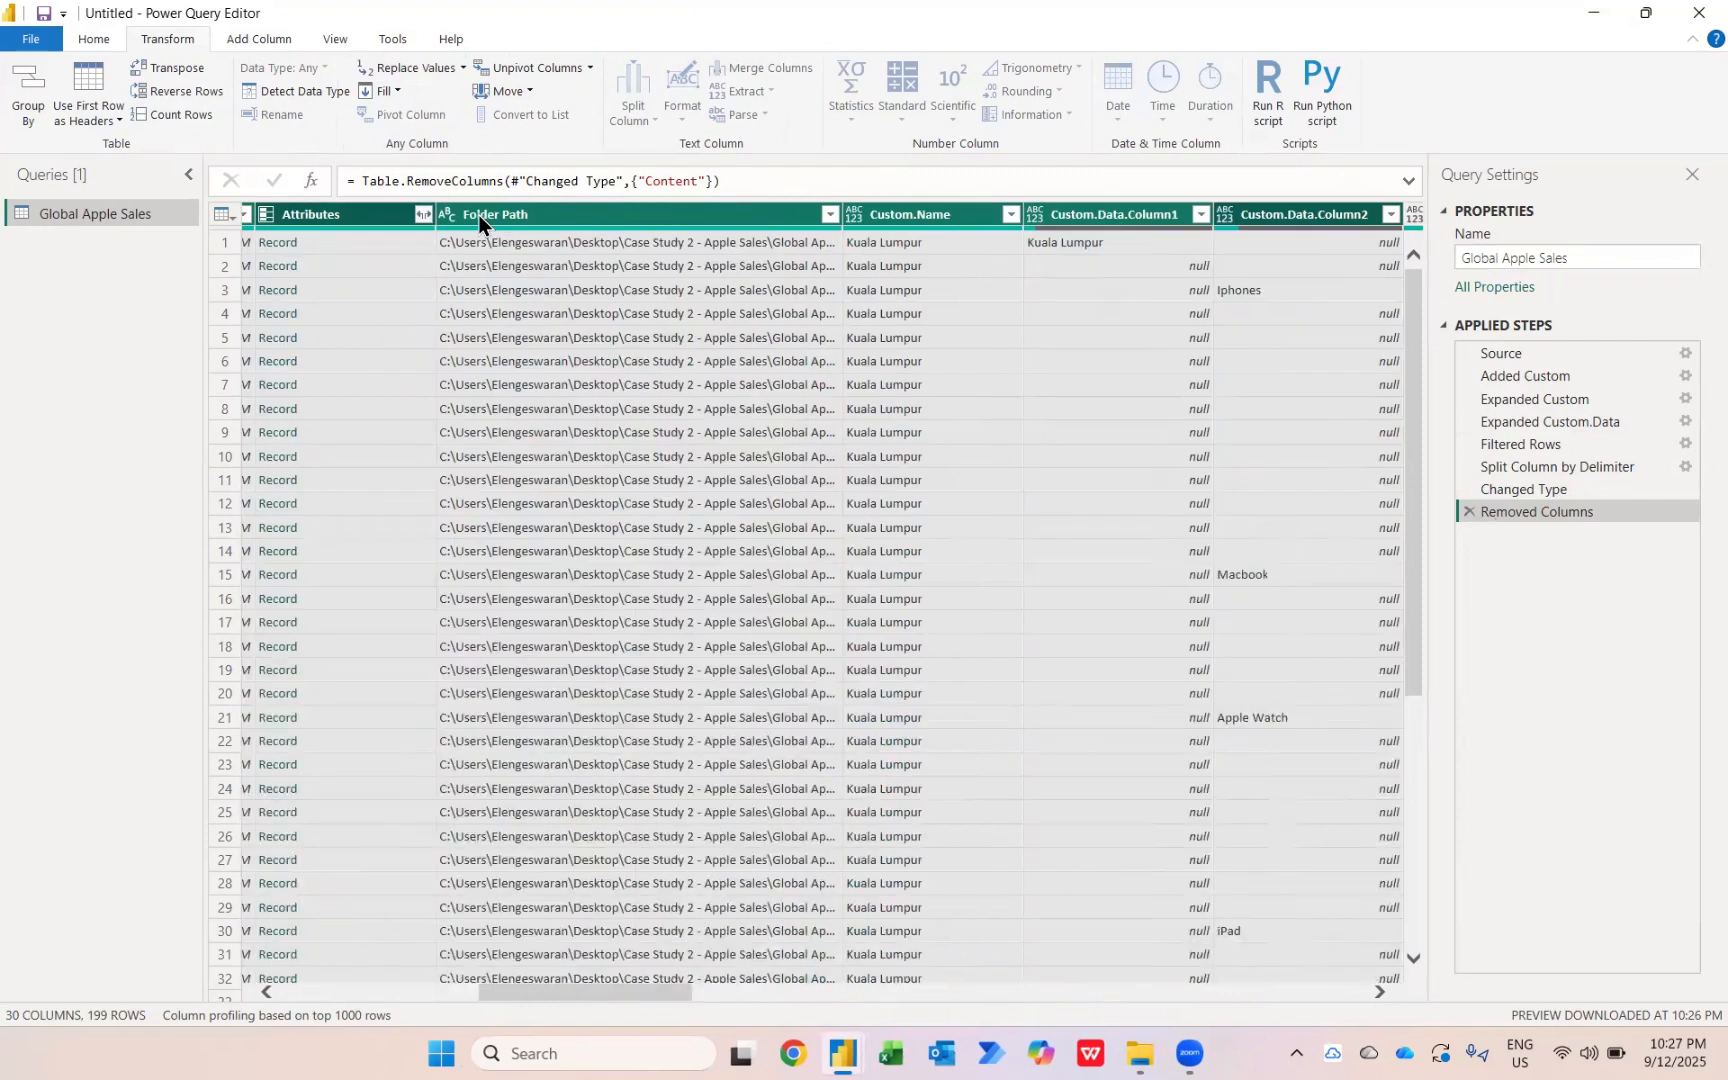
pyautogui.hotkey('shift', 'Left')
pyautogui.hotkey('shift', 'Left')
pyautogui.press('Delete')
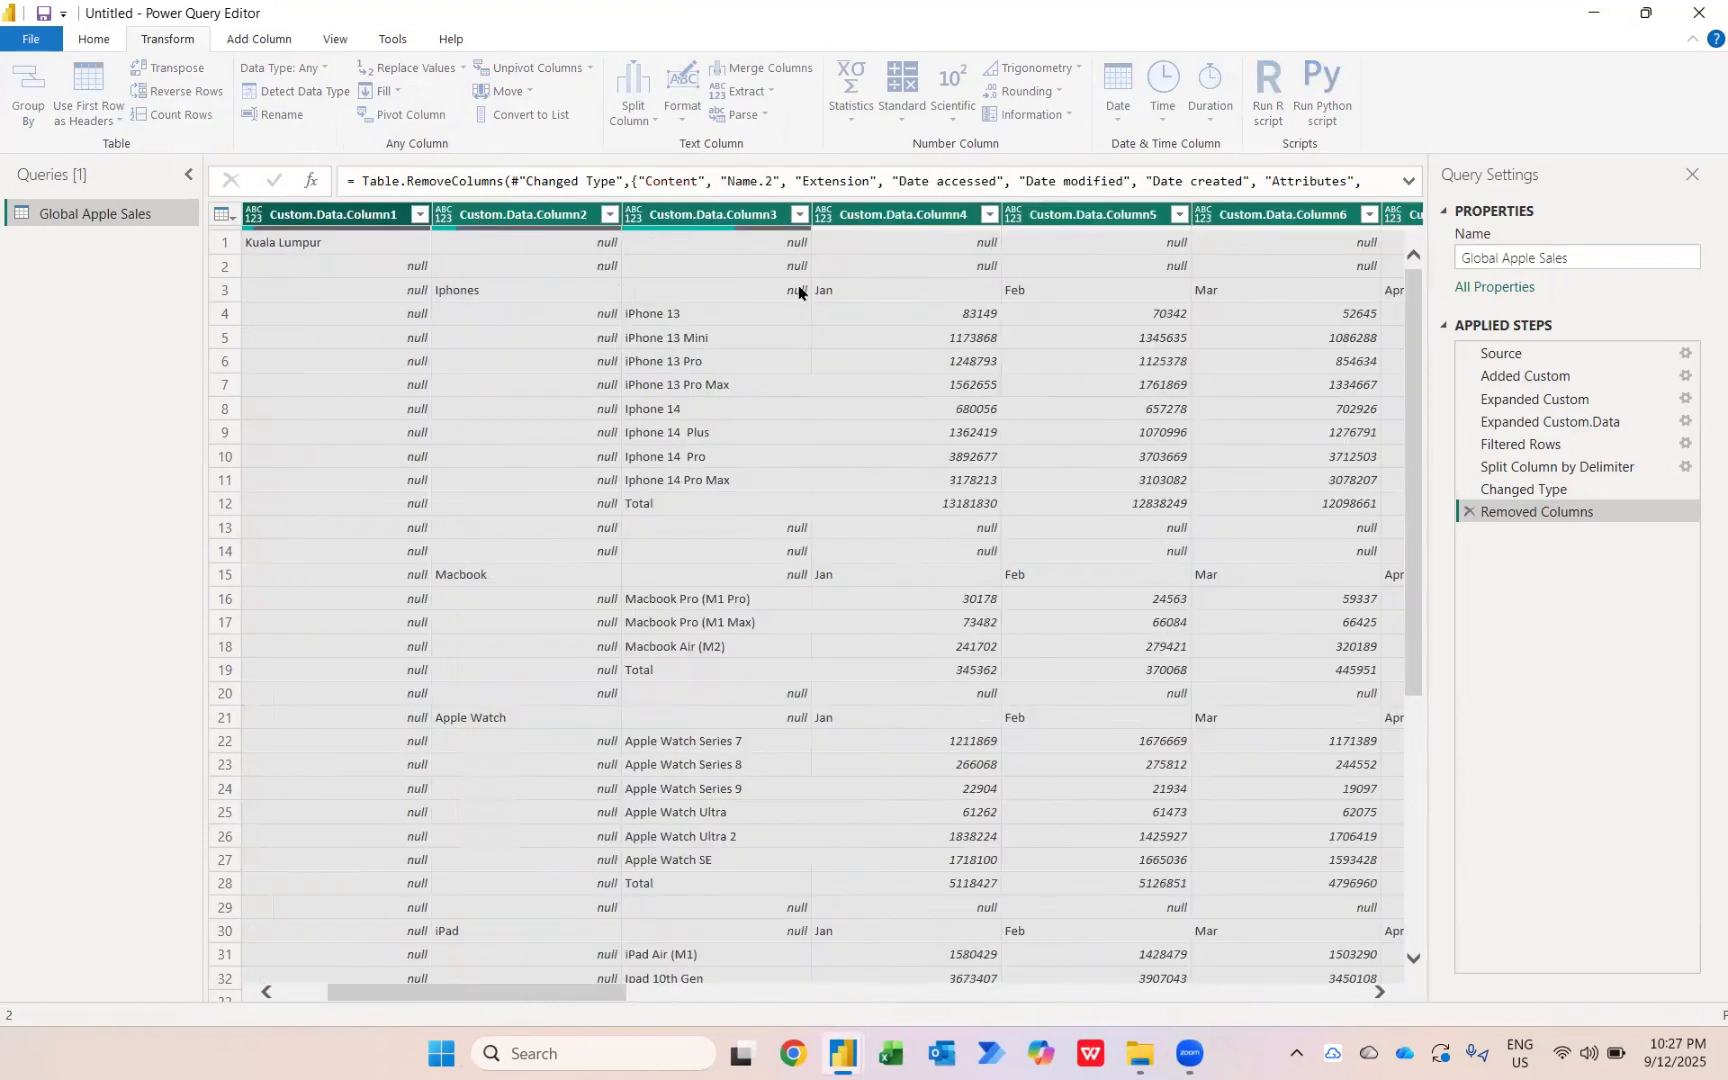
# - Remove the columns from Custom.Data.Column16 through Custom.Hidden at the end of the table
pyautogui.hscroll(10, 856, 290)
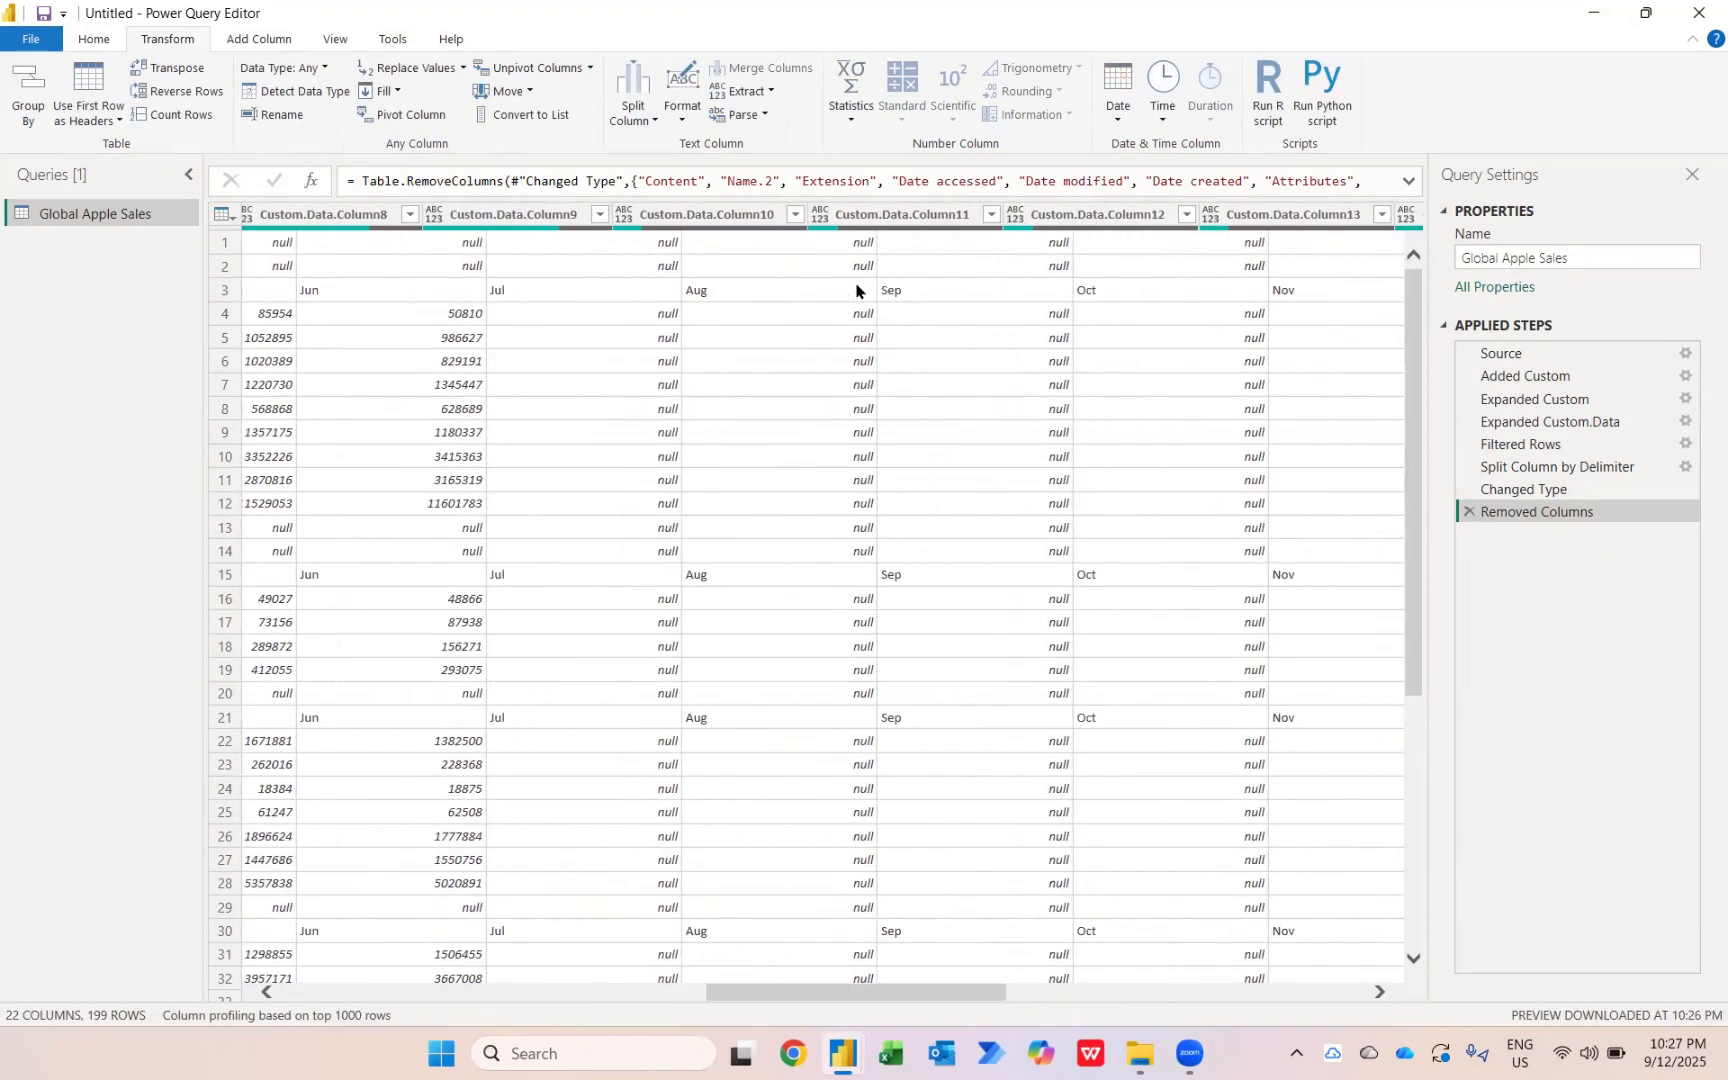
pyautogui.hscroll(2, 856, 290)
pyautogui.click(1021, 209)
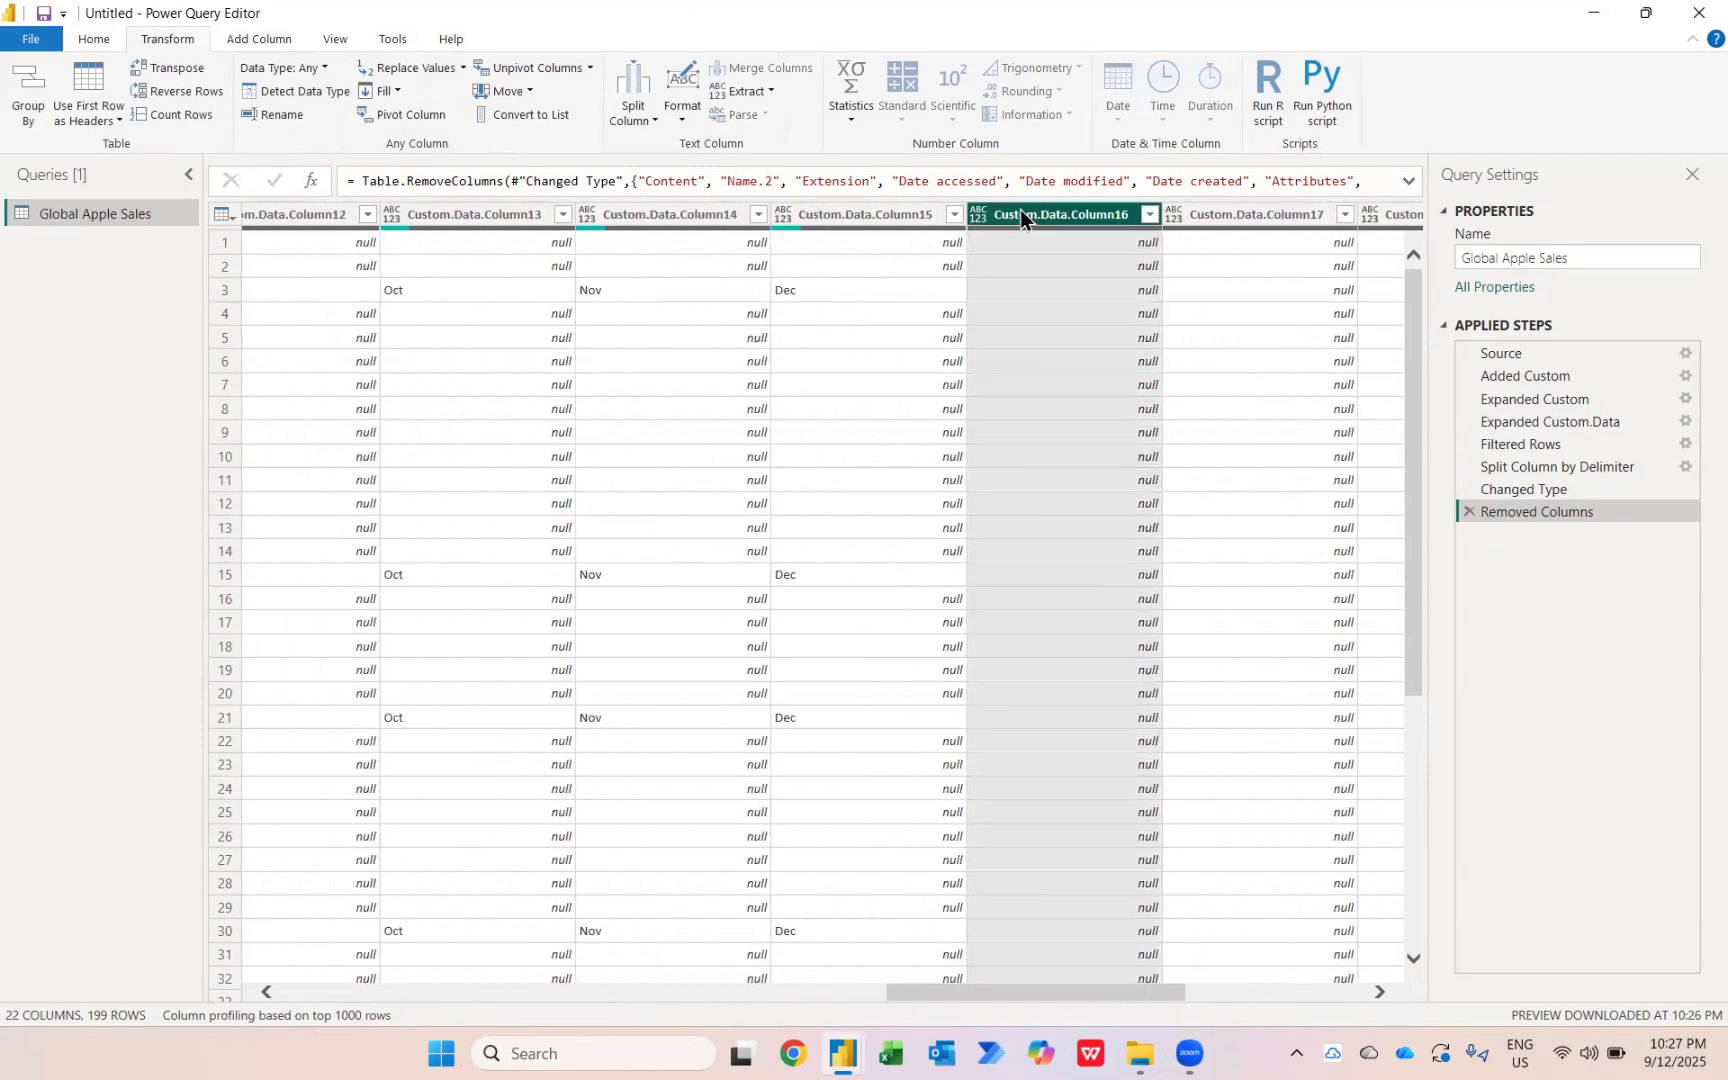
pyautogui.hotkey('shift', 'Right')
pyautogui.hotkey('shift', 'Right')
pyautogui.hotkey('shift', 'Right')
pyautogui.hotkey('shift', 'Right')
pyautogui.hotkey('shift', 'Right')
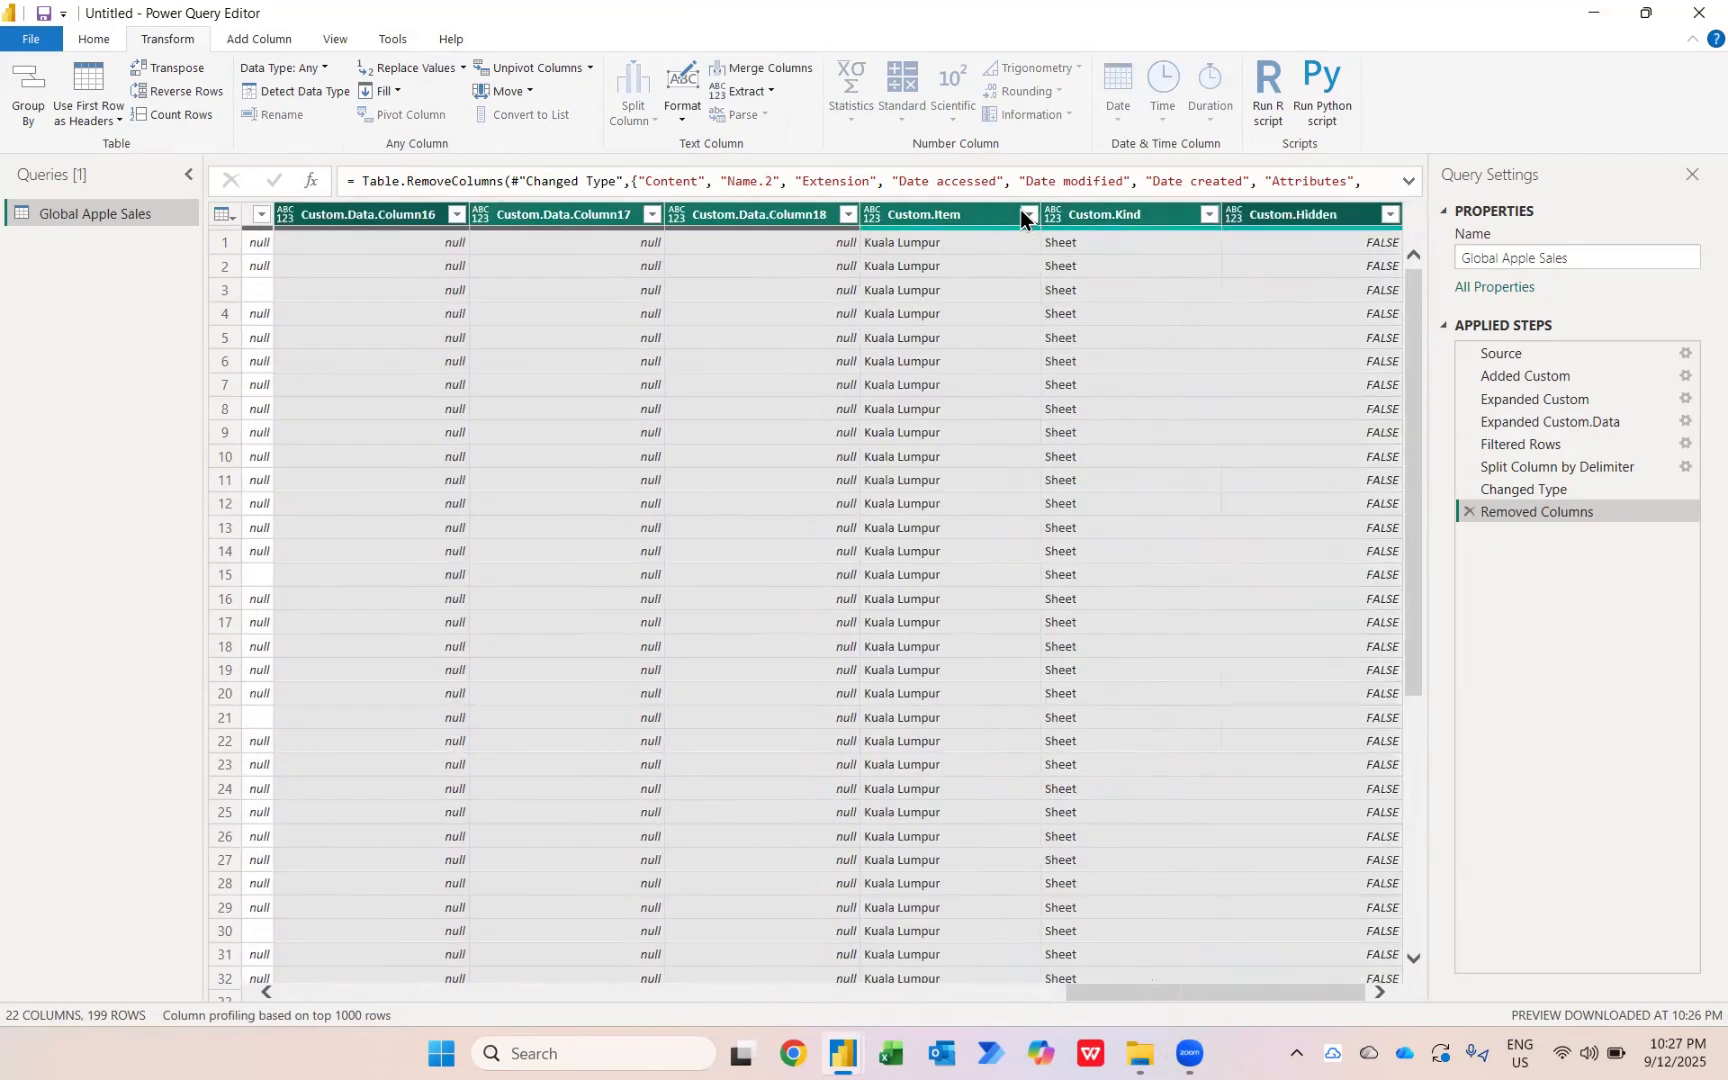
pyautogui.press('Delete')
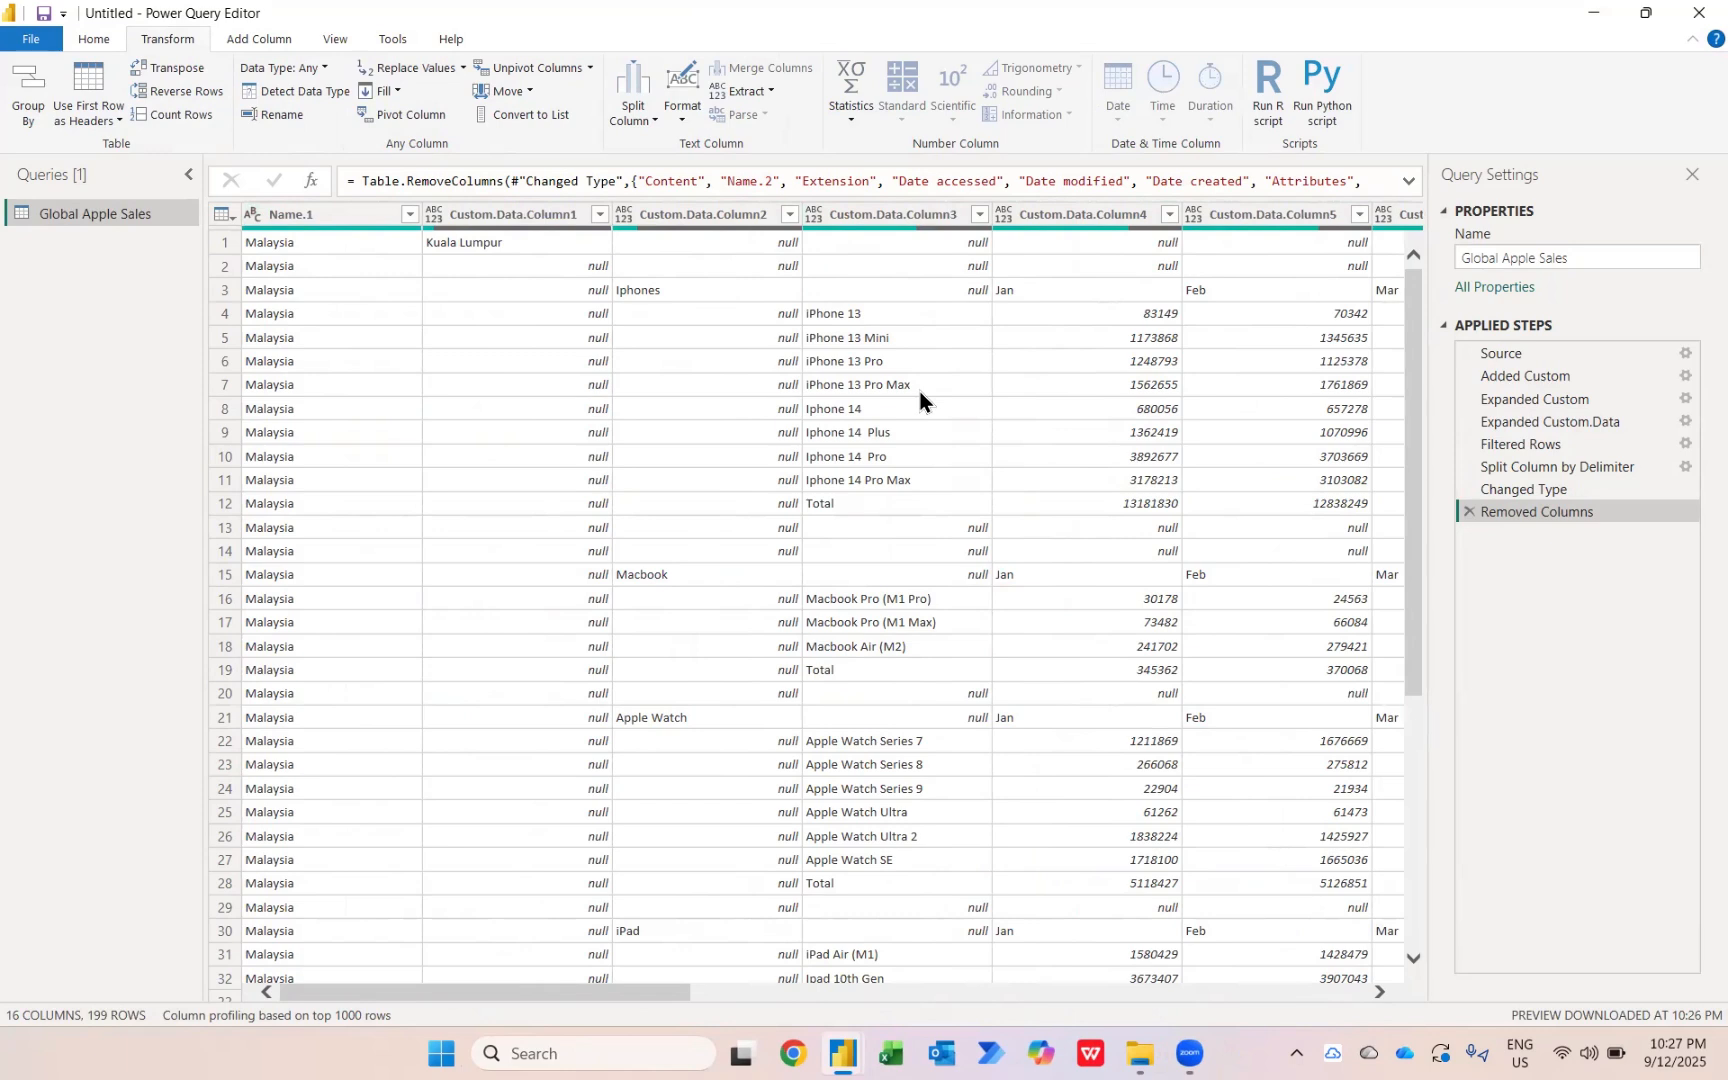
# - Fill down the values in Custom.Data.Column1 and Custom.Data.Column2
pyautogui.click(526, 224)
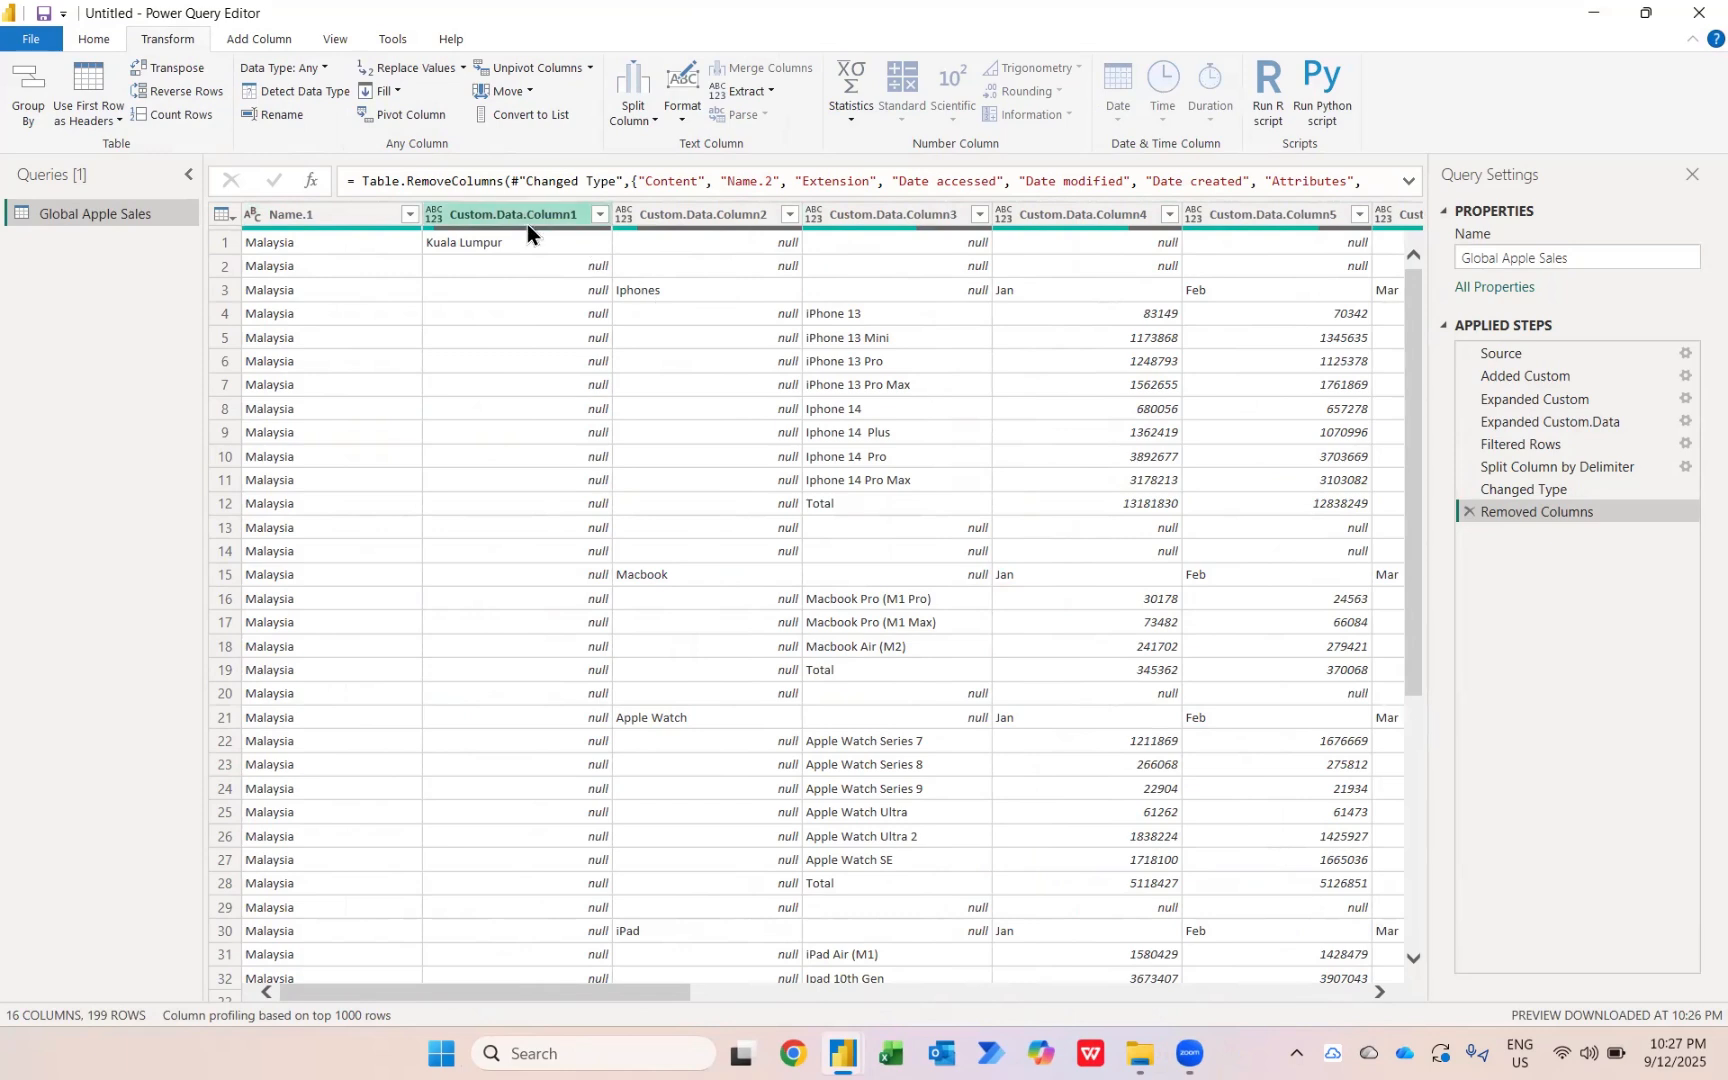
pyautogui.hotkey('shift', 'Right')
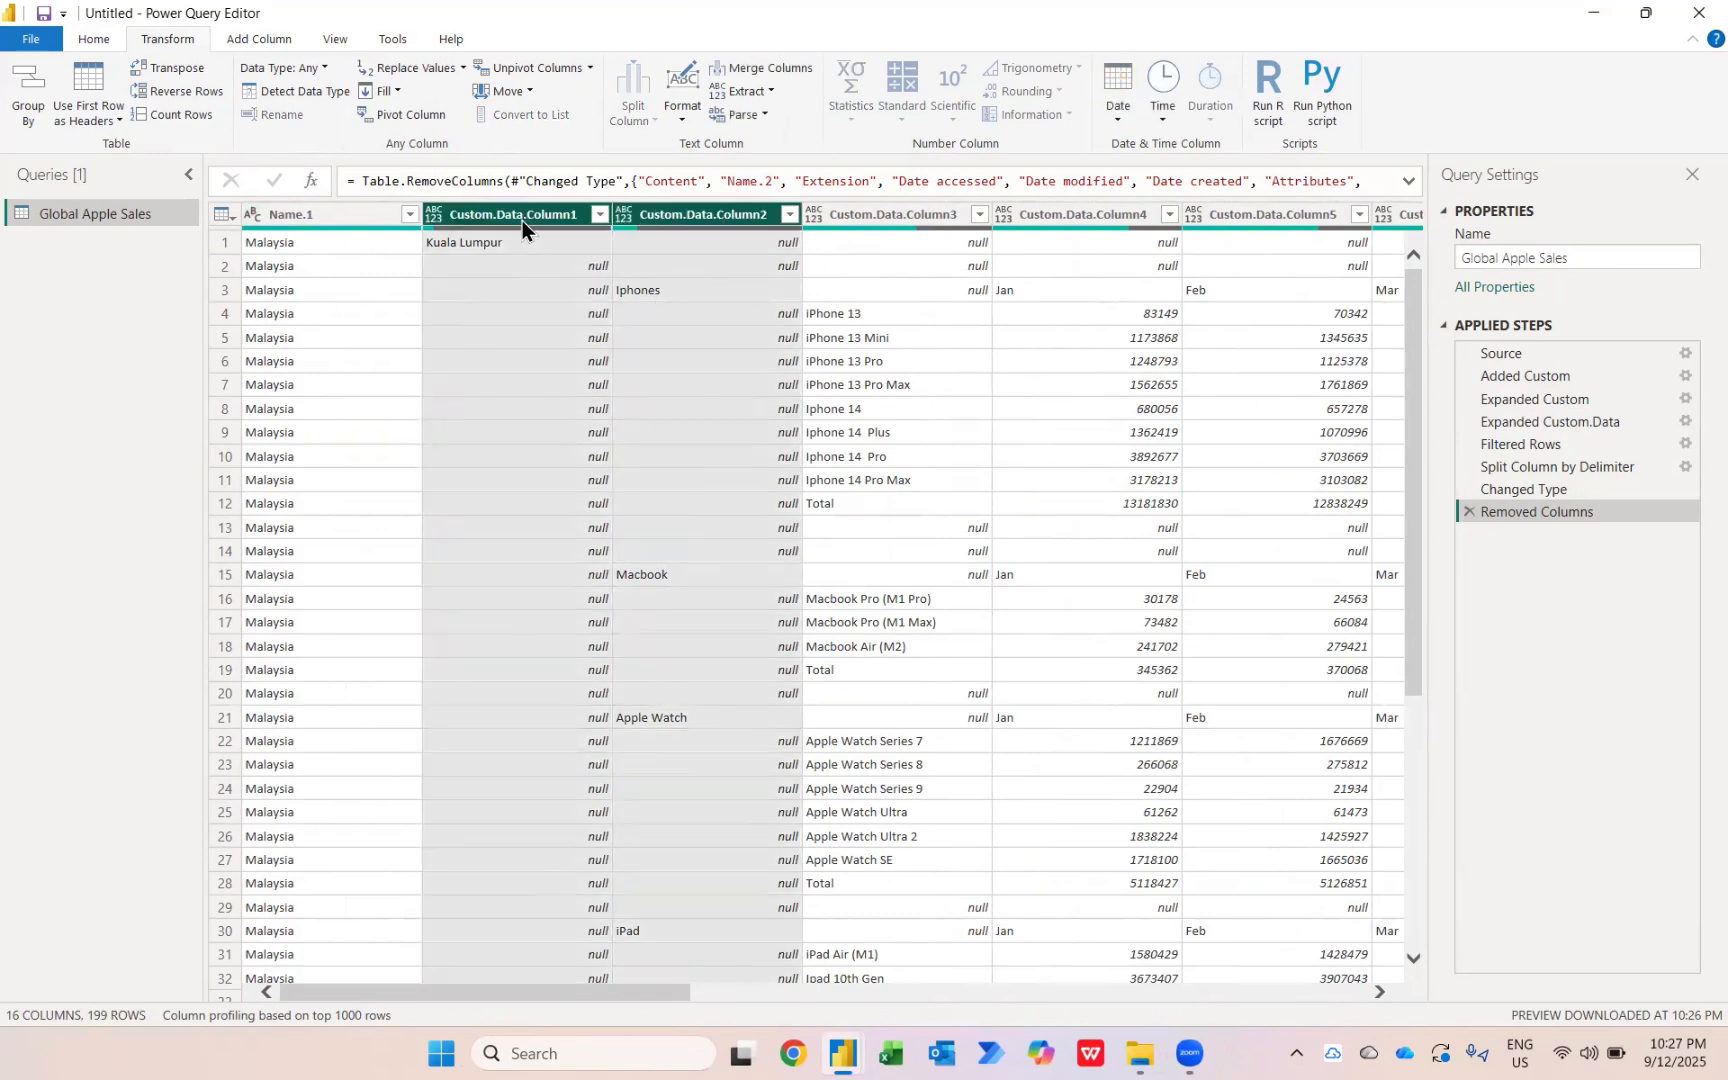
pyautogui.rightClick(522, 220)
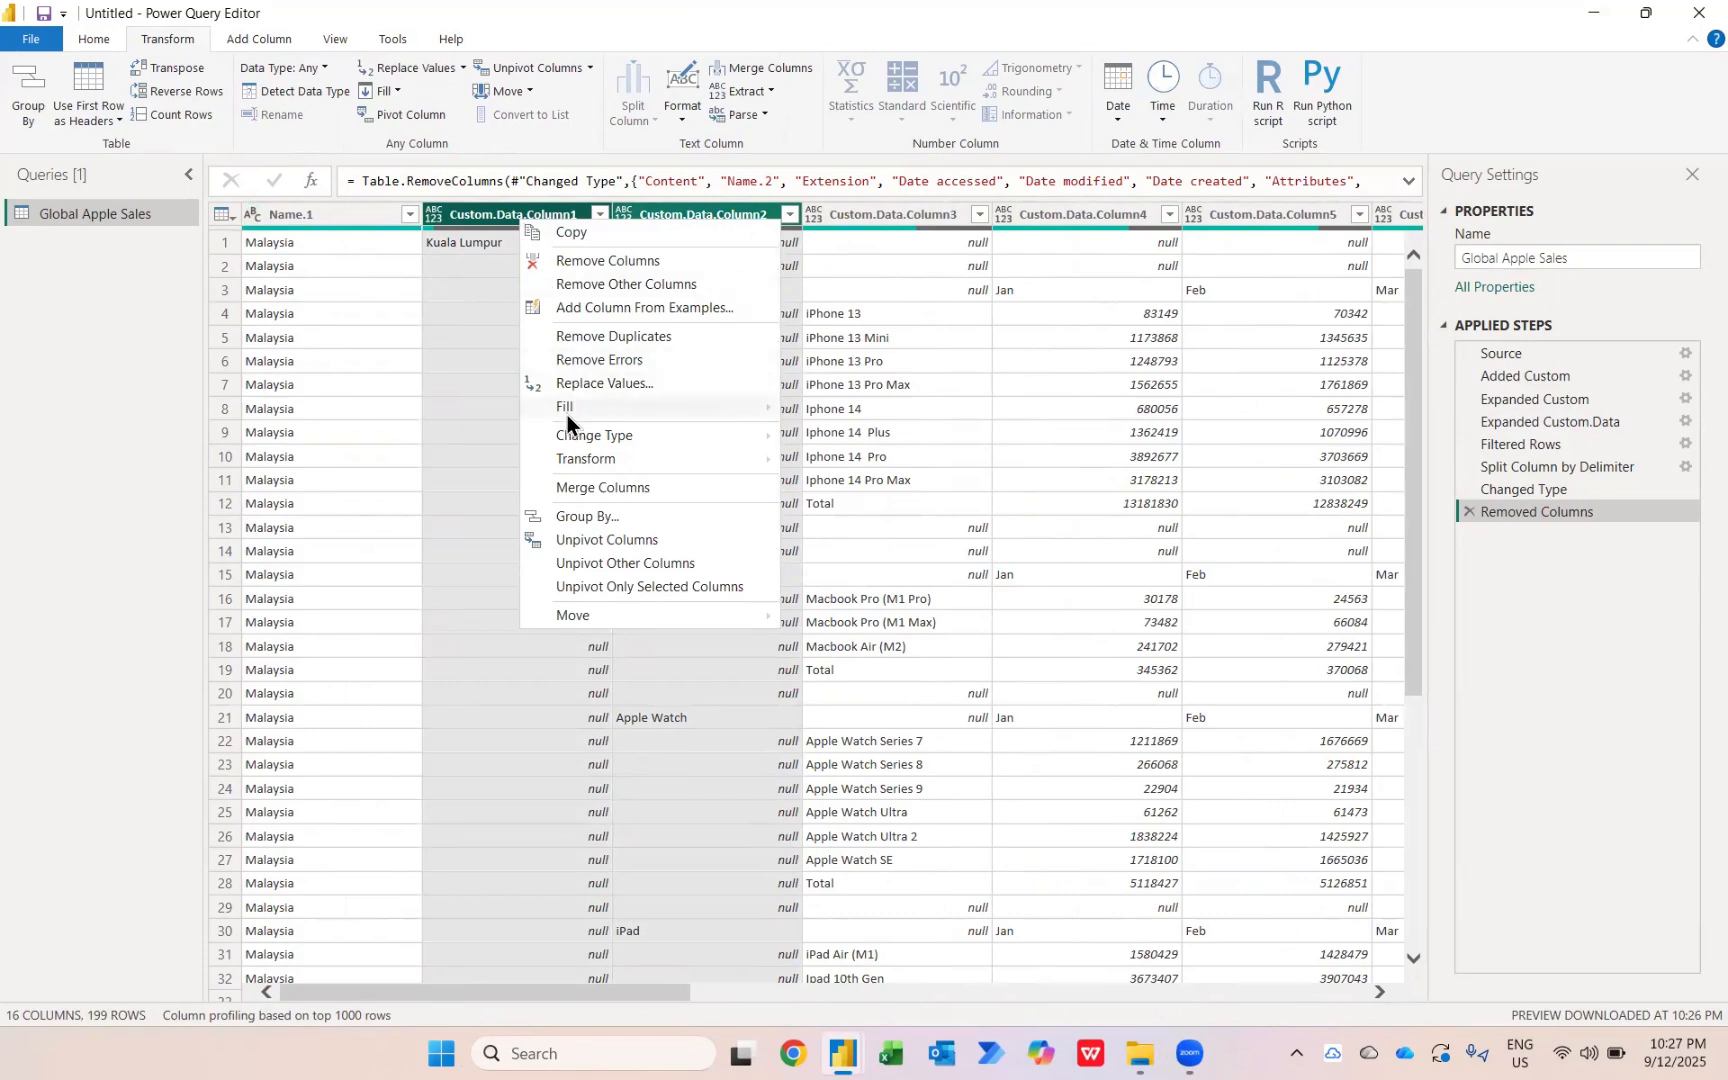
pyautogui.moveTo(566, 409)
pyautogui.click(817, 412)
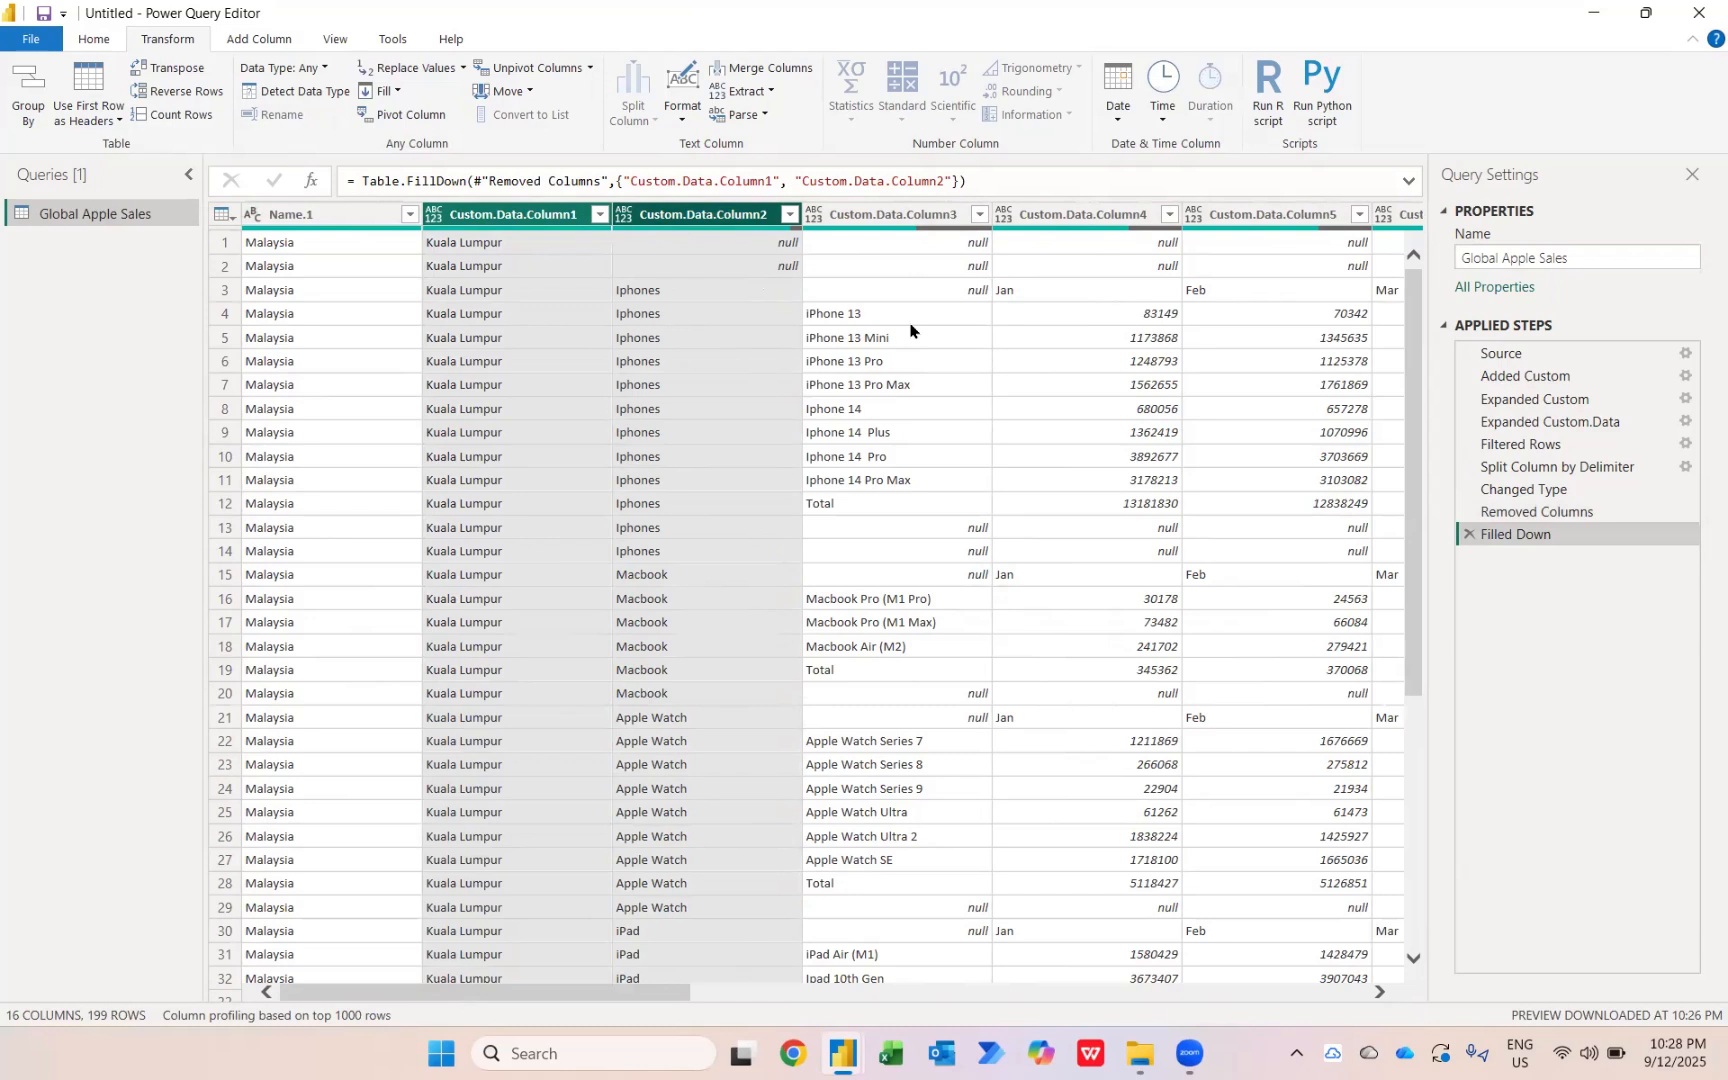
pyautogui.click(284, 250)
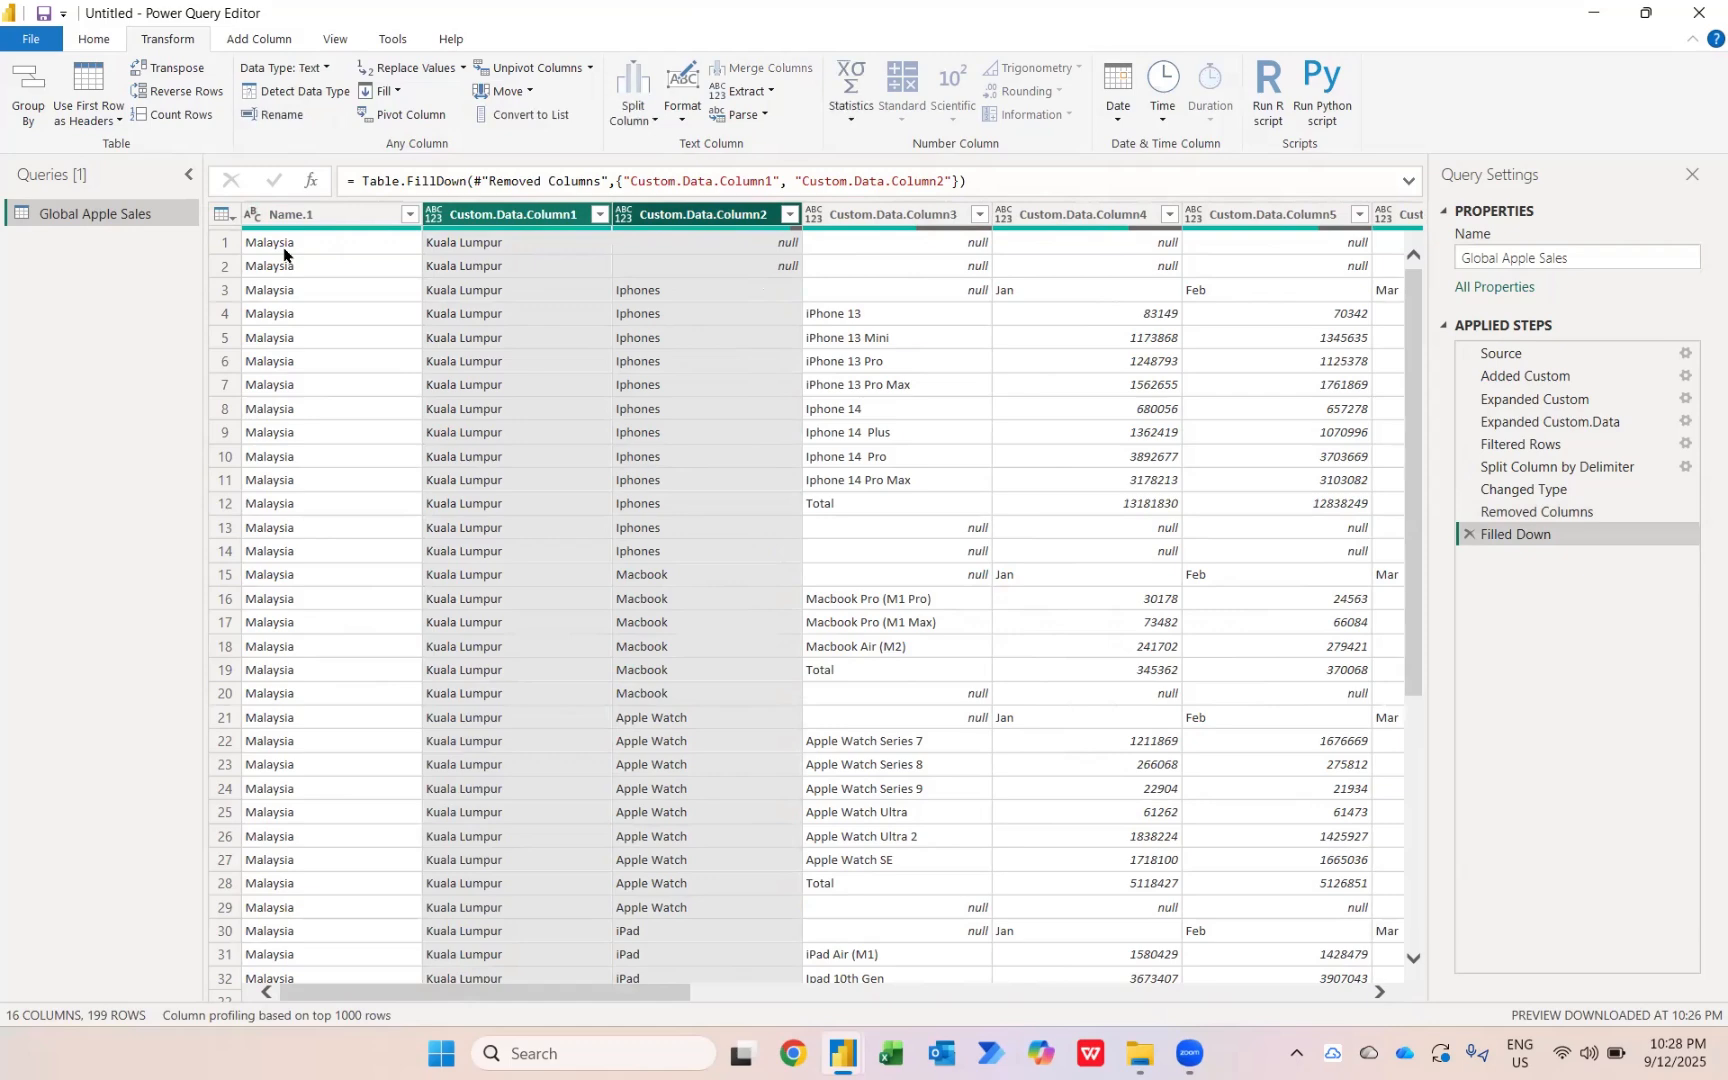
pyautogui.click(501, 252)
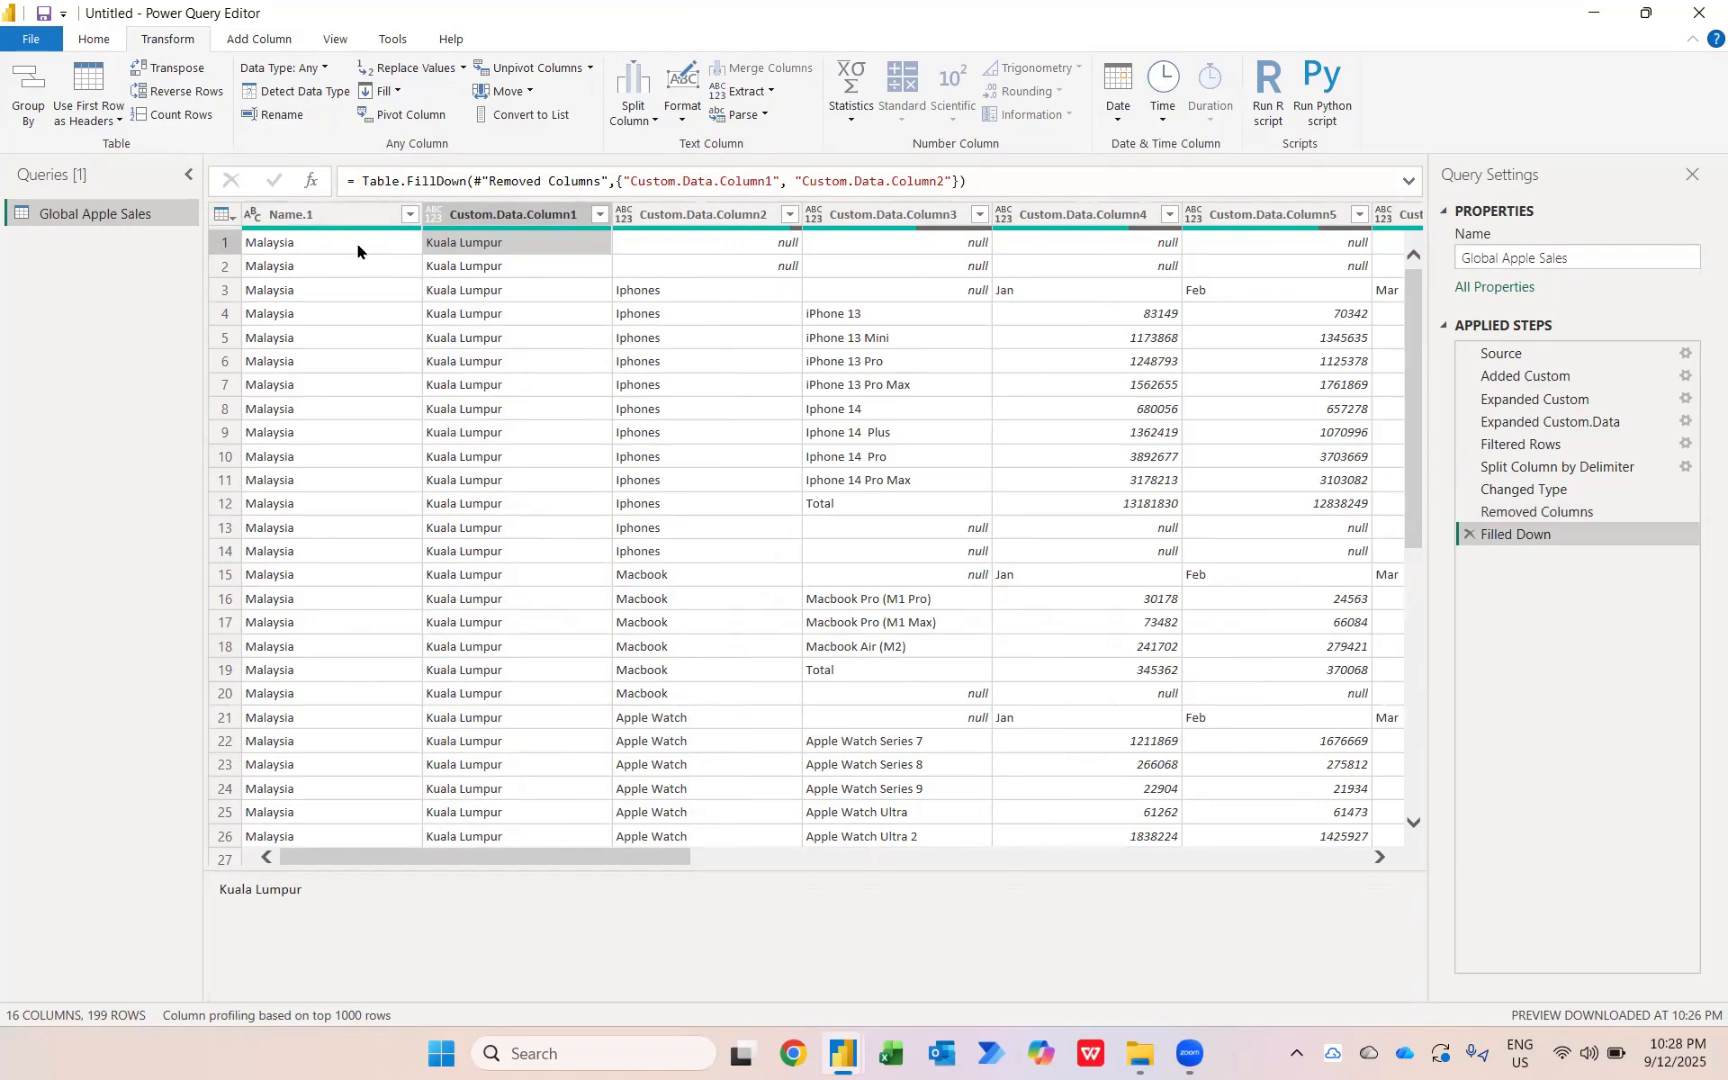
# - Filter Custom.Data.Column3 to exclude the null and Total rows
pyautogui.click(978, 215)
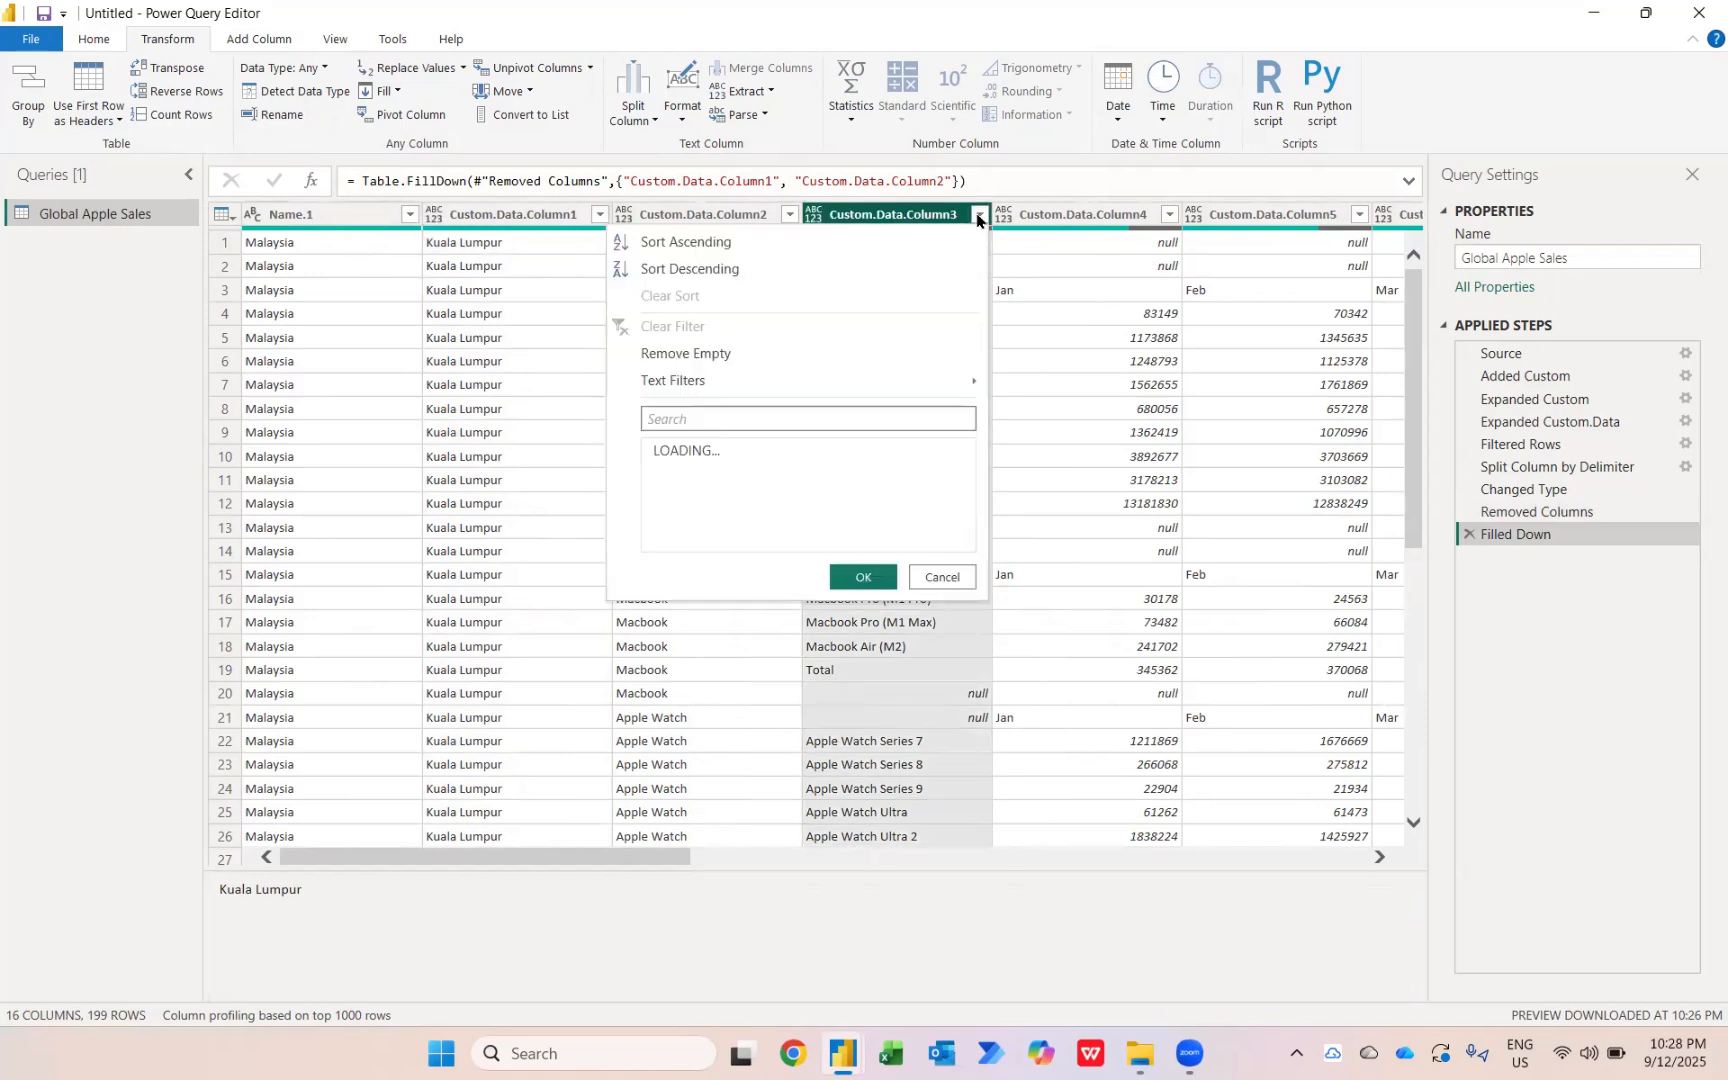
pyautogui.click(664, 472)
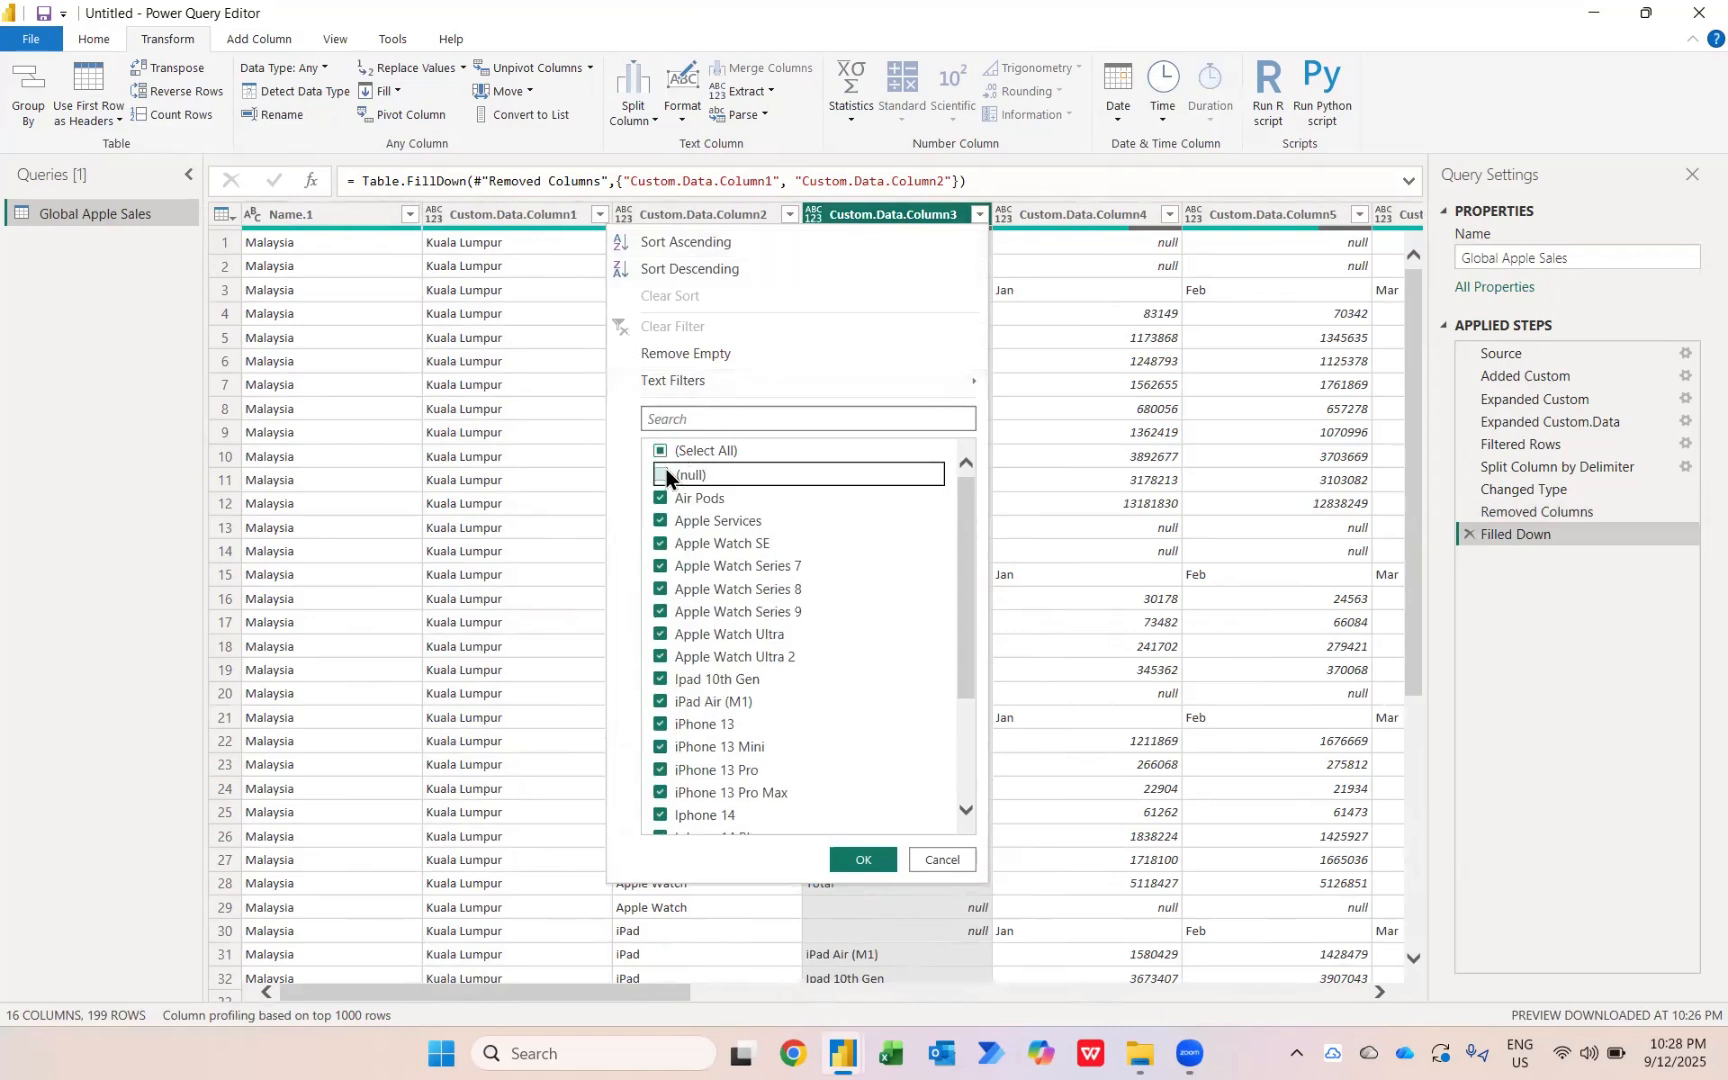
pyautogui.scroll(-3, 859, 630)
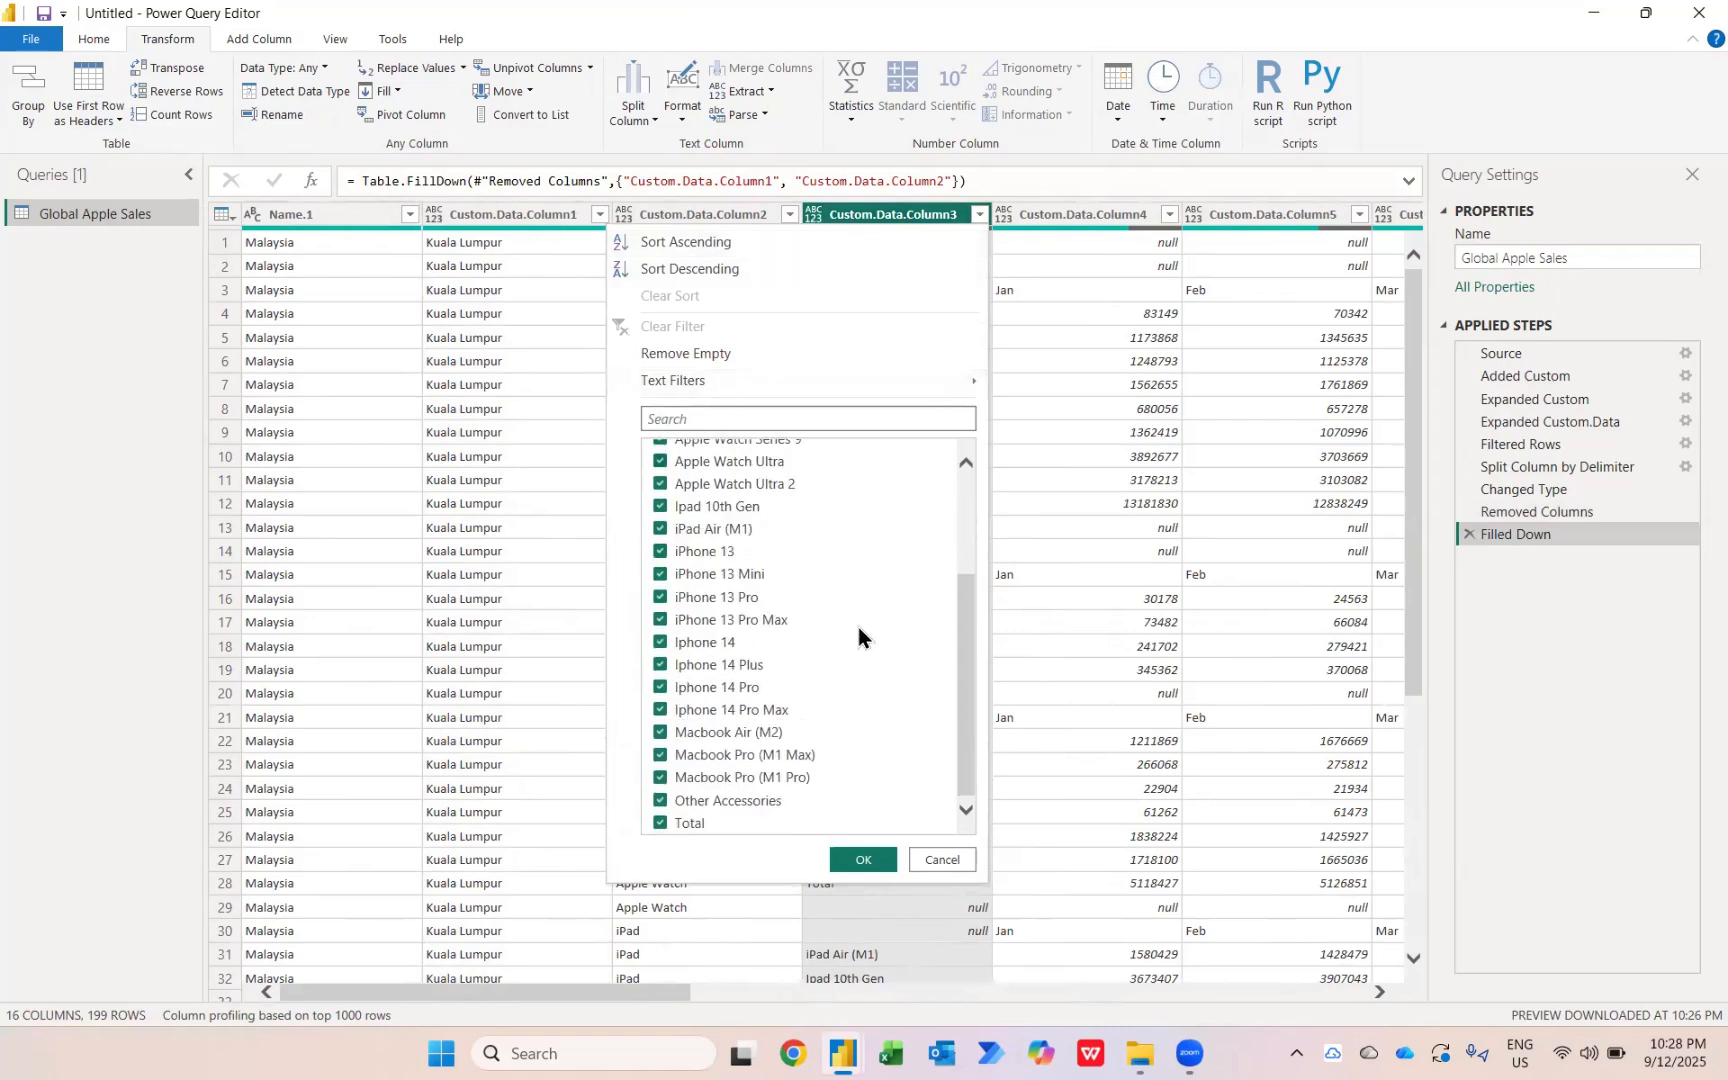
pyautogui.click(674, 826)
pyautogui.click(858, 860)
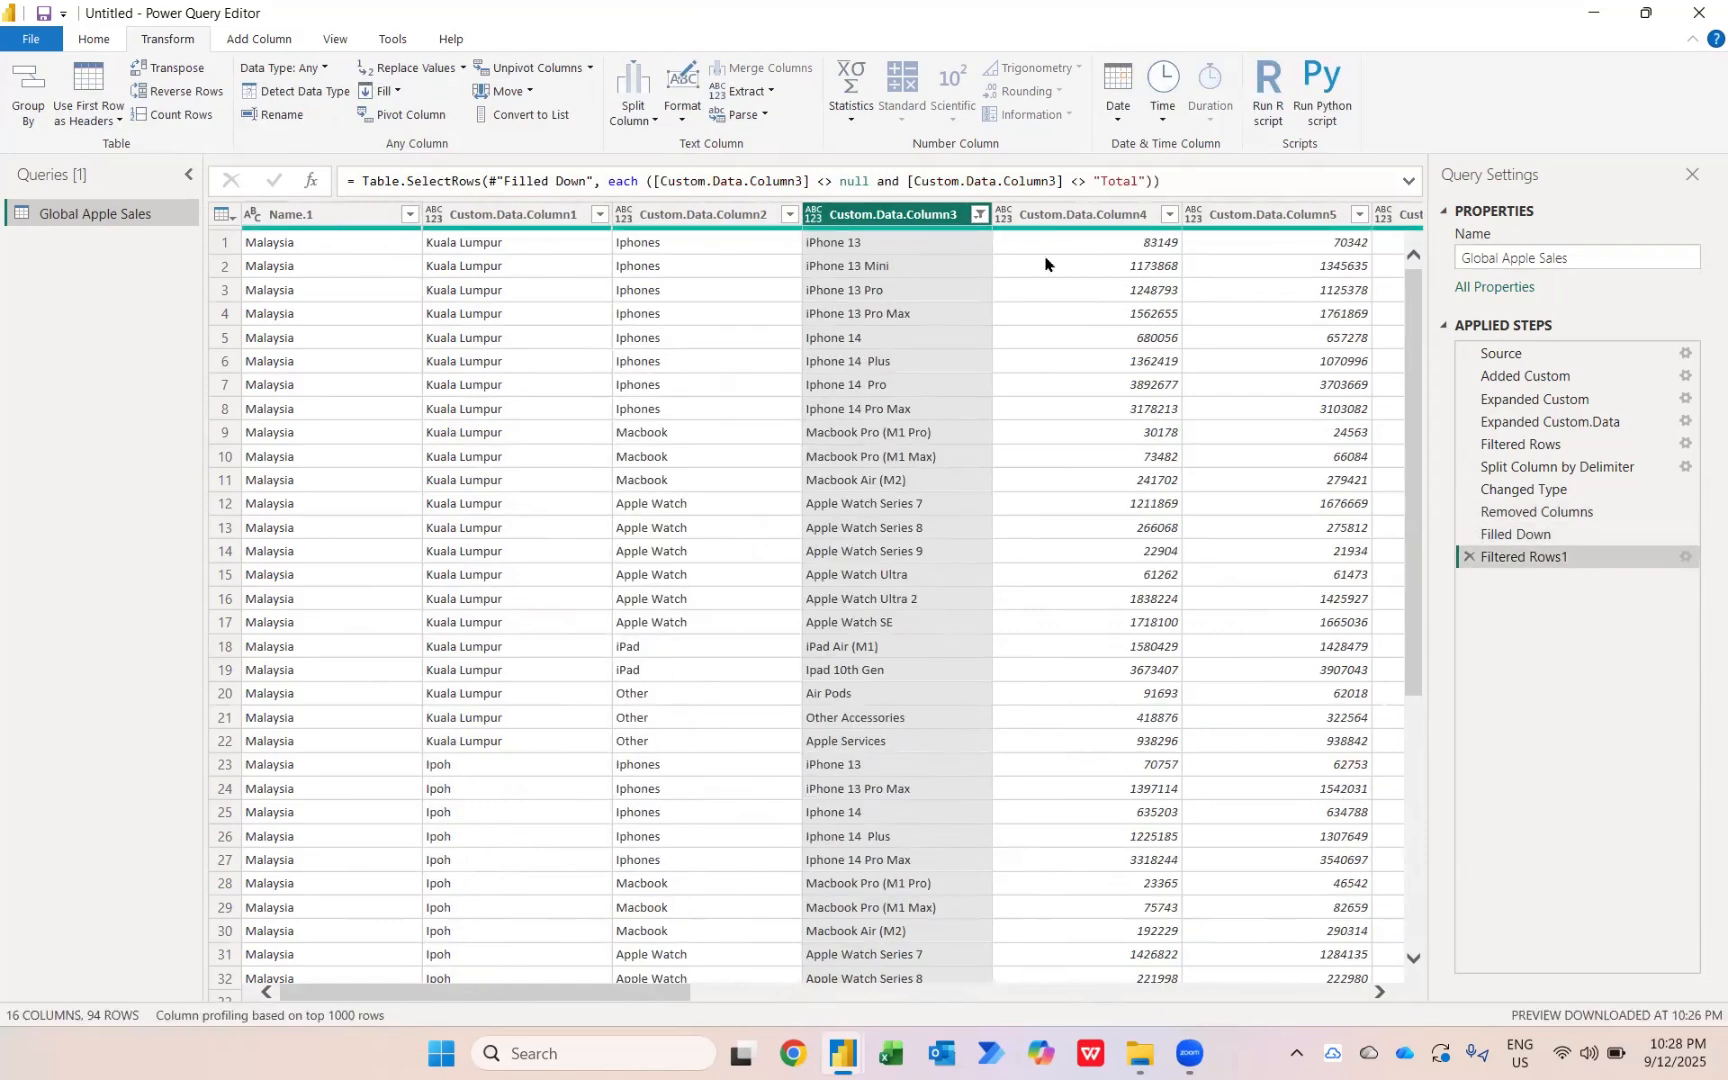
# - Rename Custom.Data.Column4 through Custom.Data.Column15 with the month names Jan through Dec
pyautogui.click(1086, 219)
pyautogui.doubleClick(1088, 220)
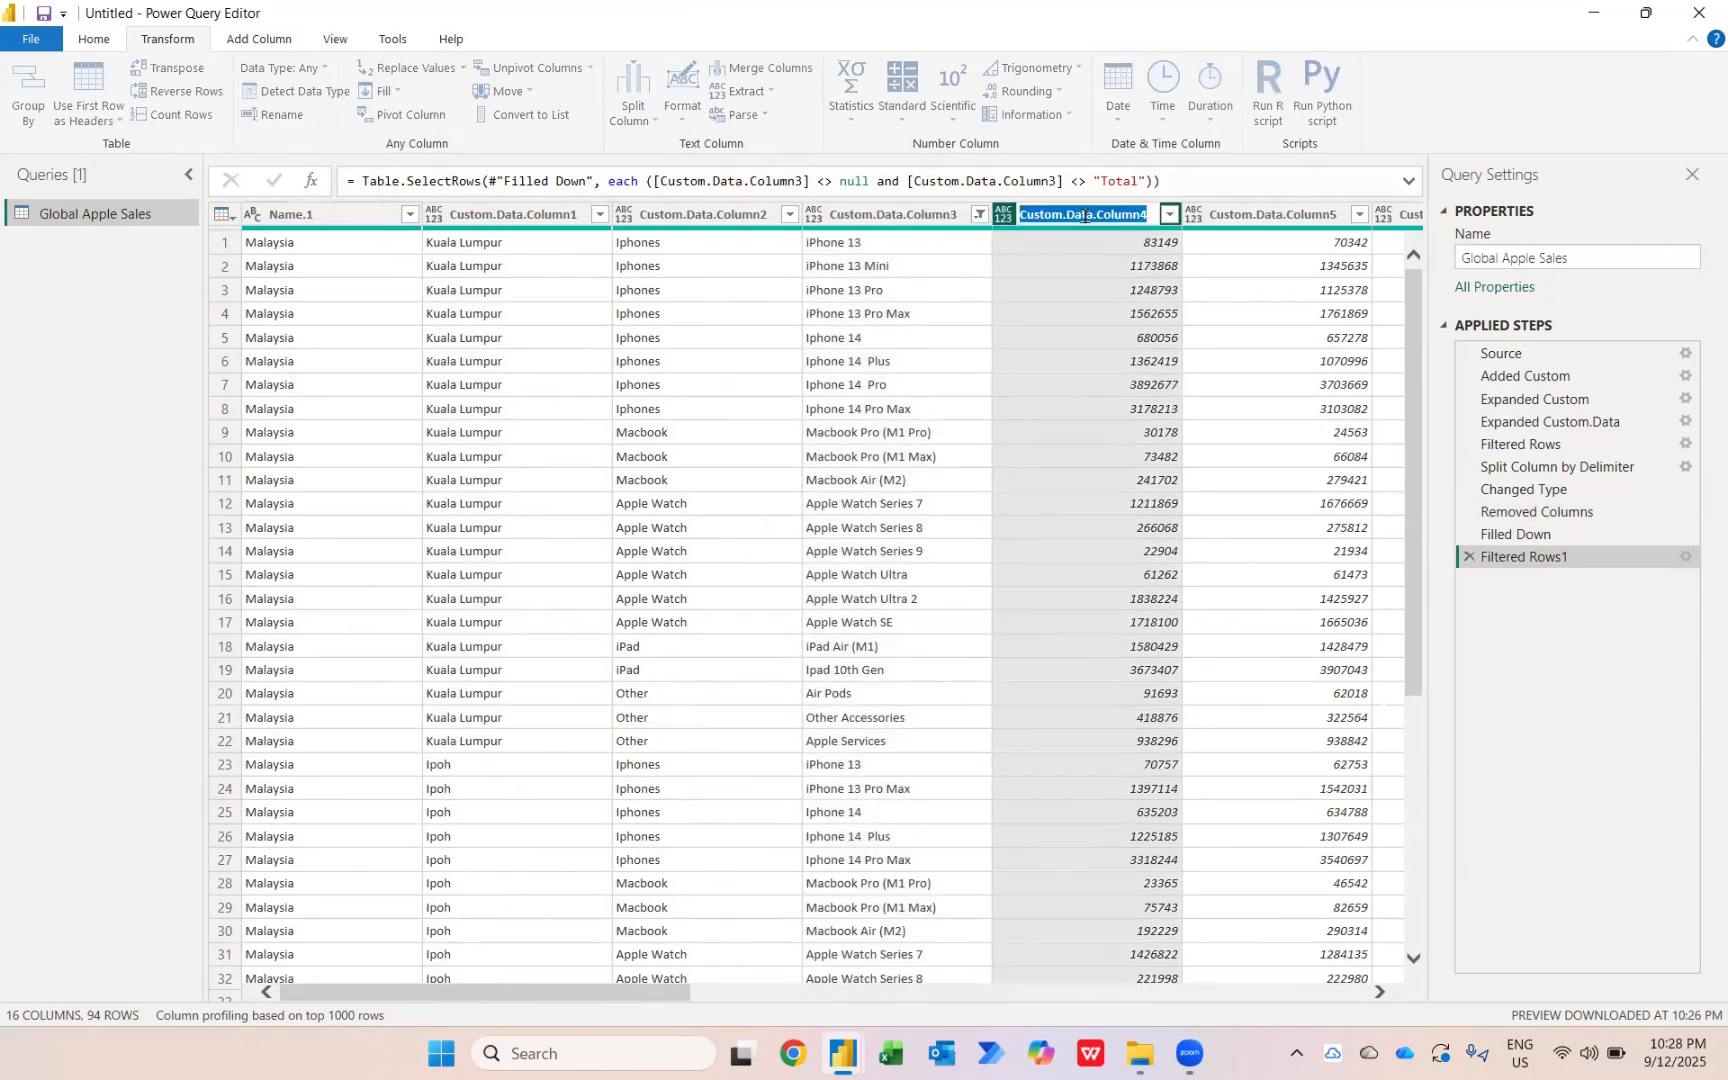
pyautogui.write('Jan')
pyautogui.press('Return')
pyautogui.click(1245, 214)
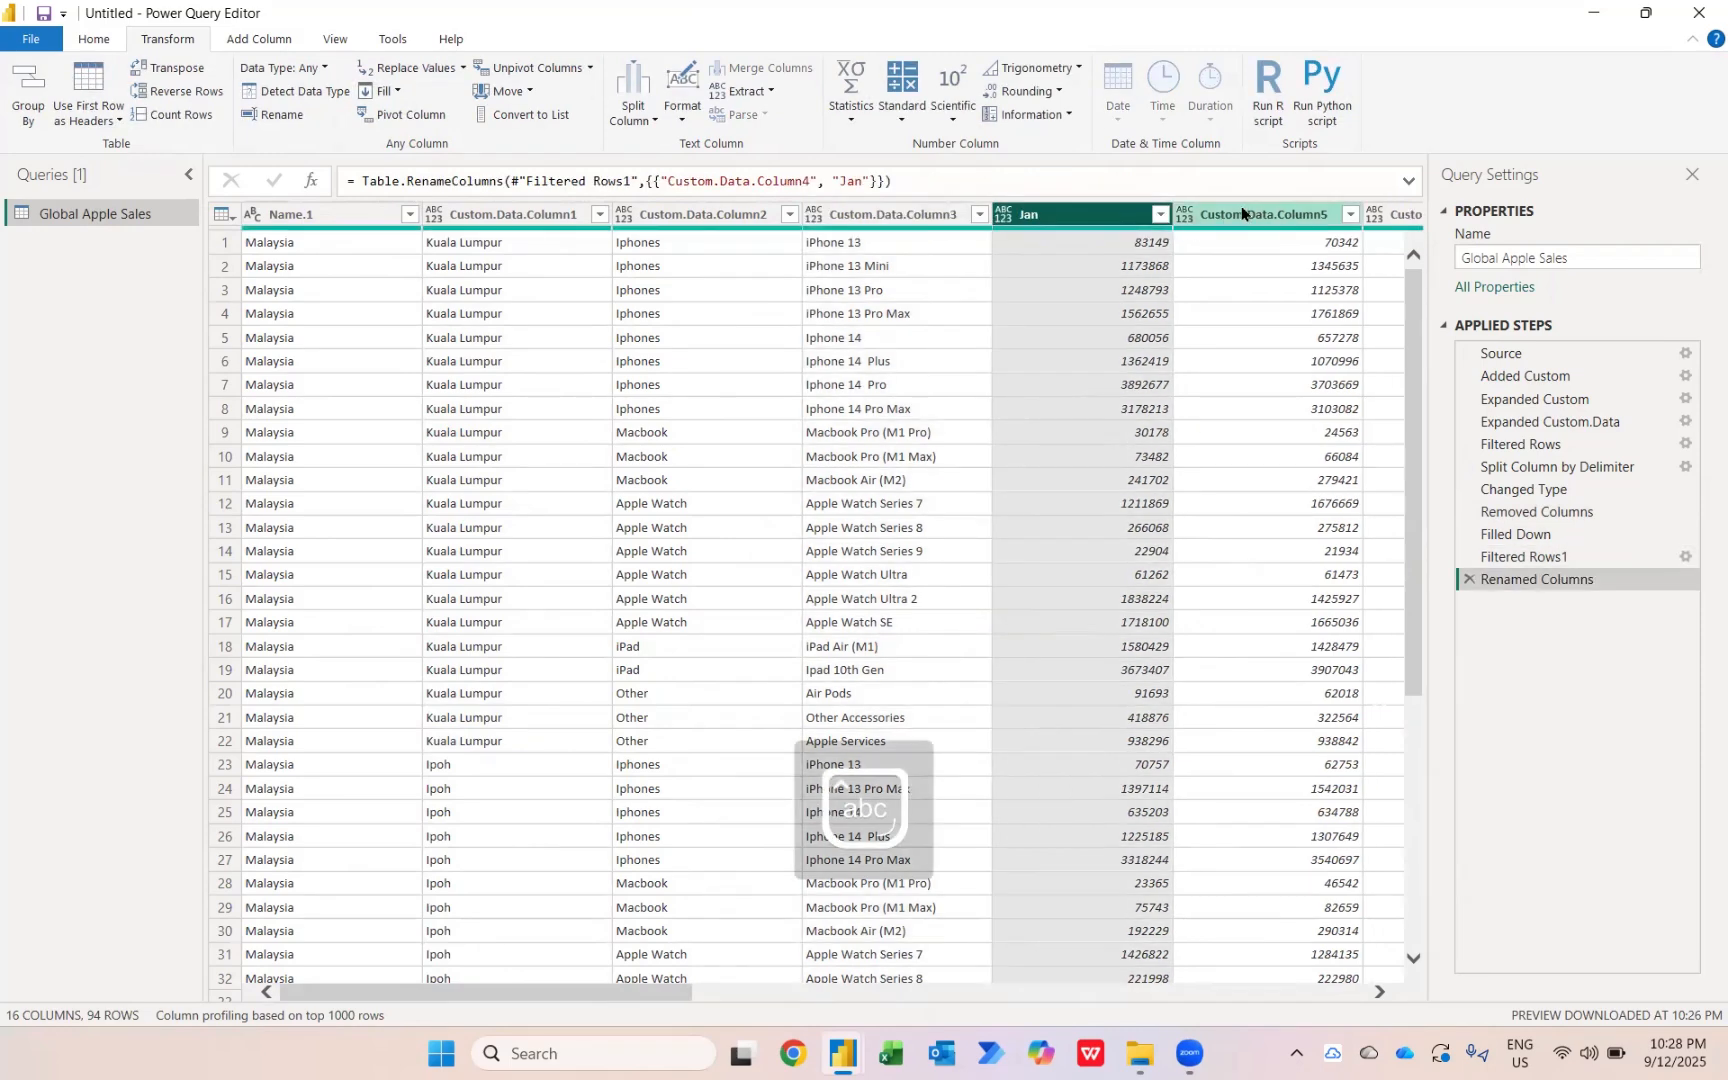
pyautogui.doubleClick(1245, 213)
pyautogui.write('Fe')
pyautogui.write('b')
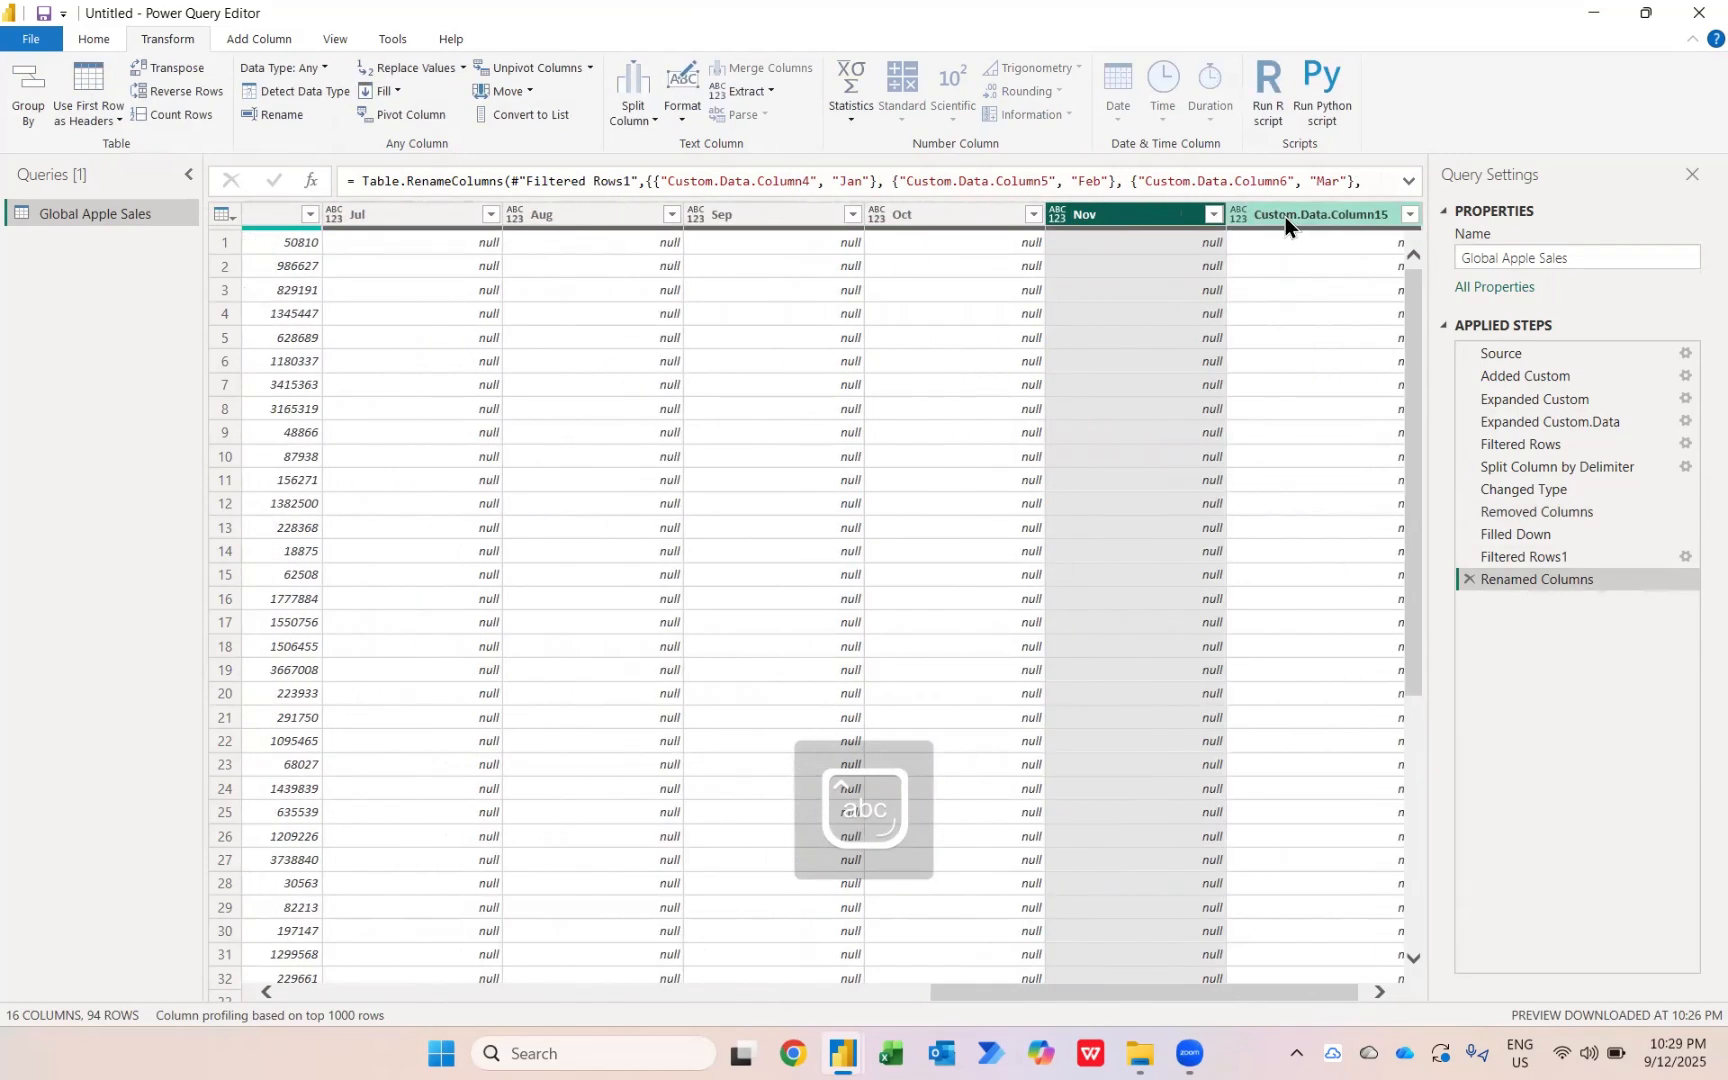
pyautogui.doubleClick(1289, 217)
pyautogui.write('Dec')
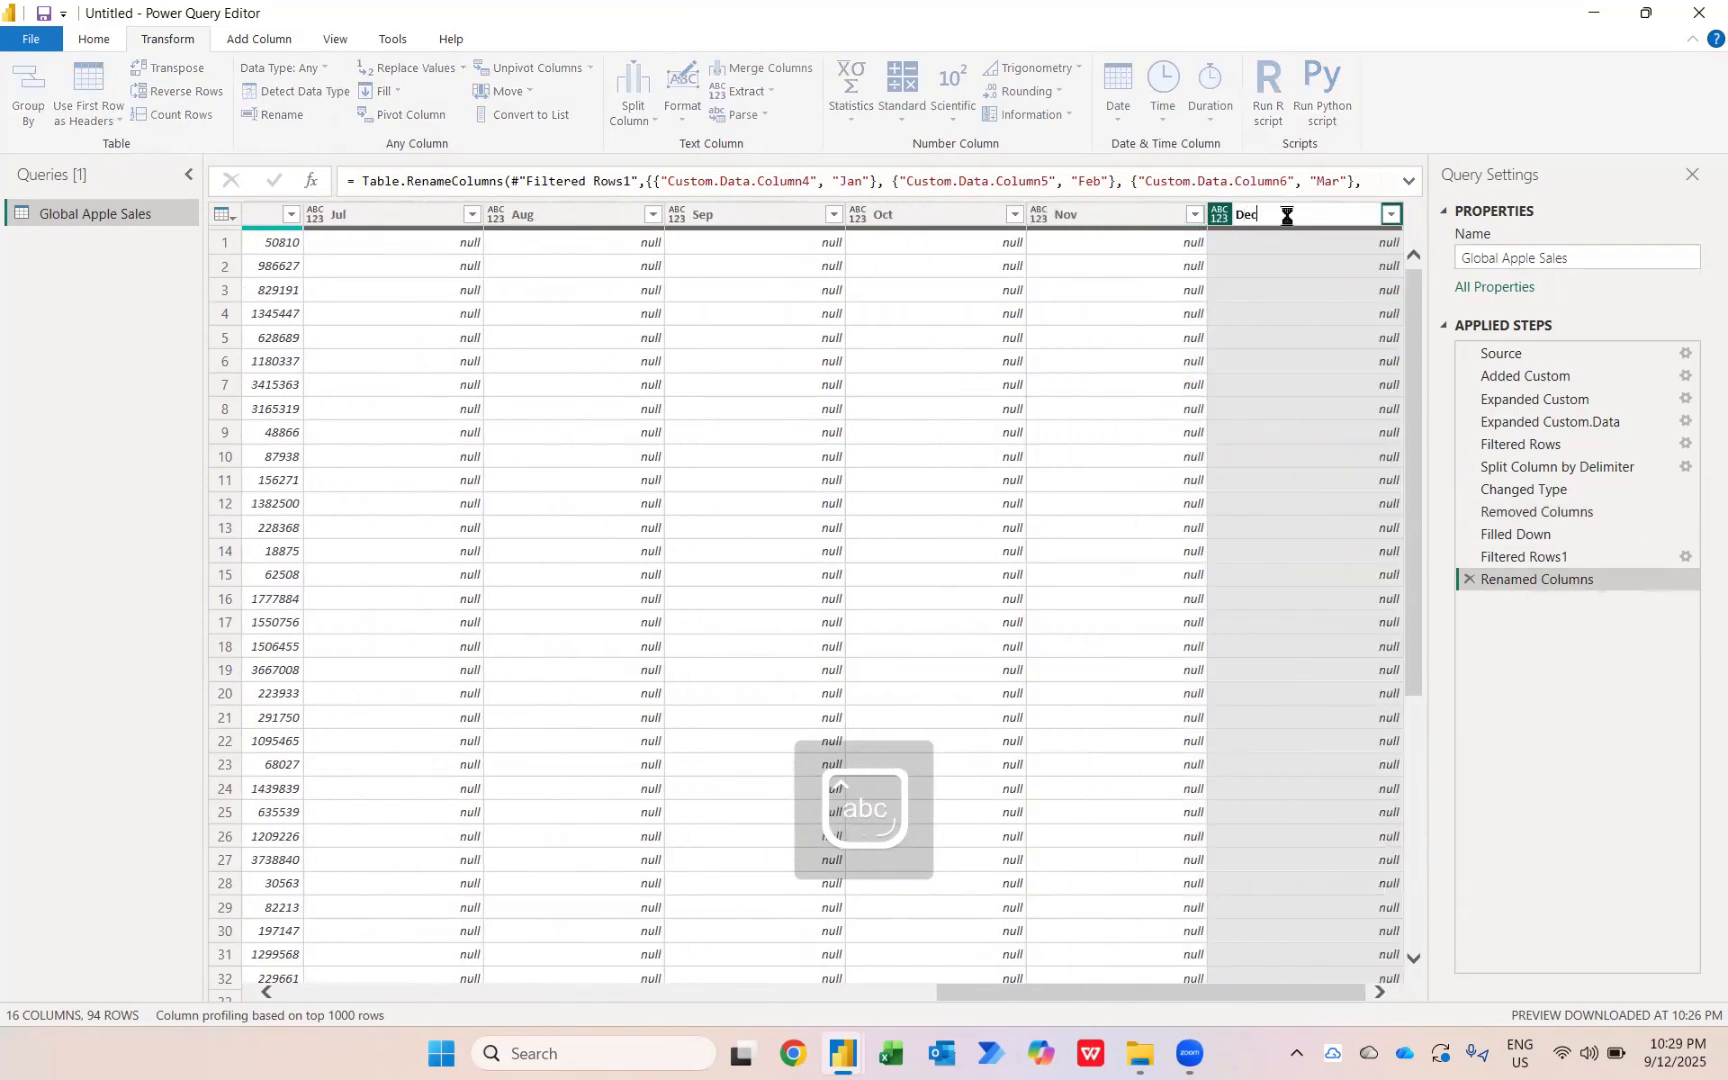
pyautogui.press('Return')
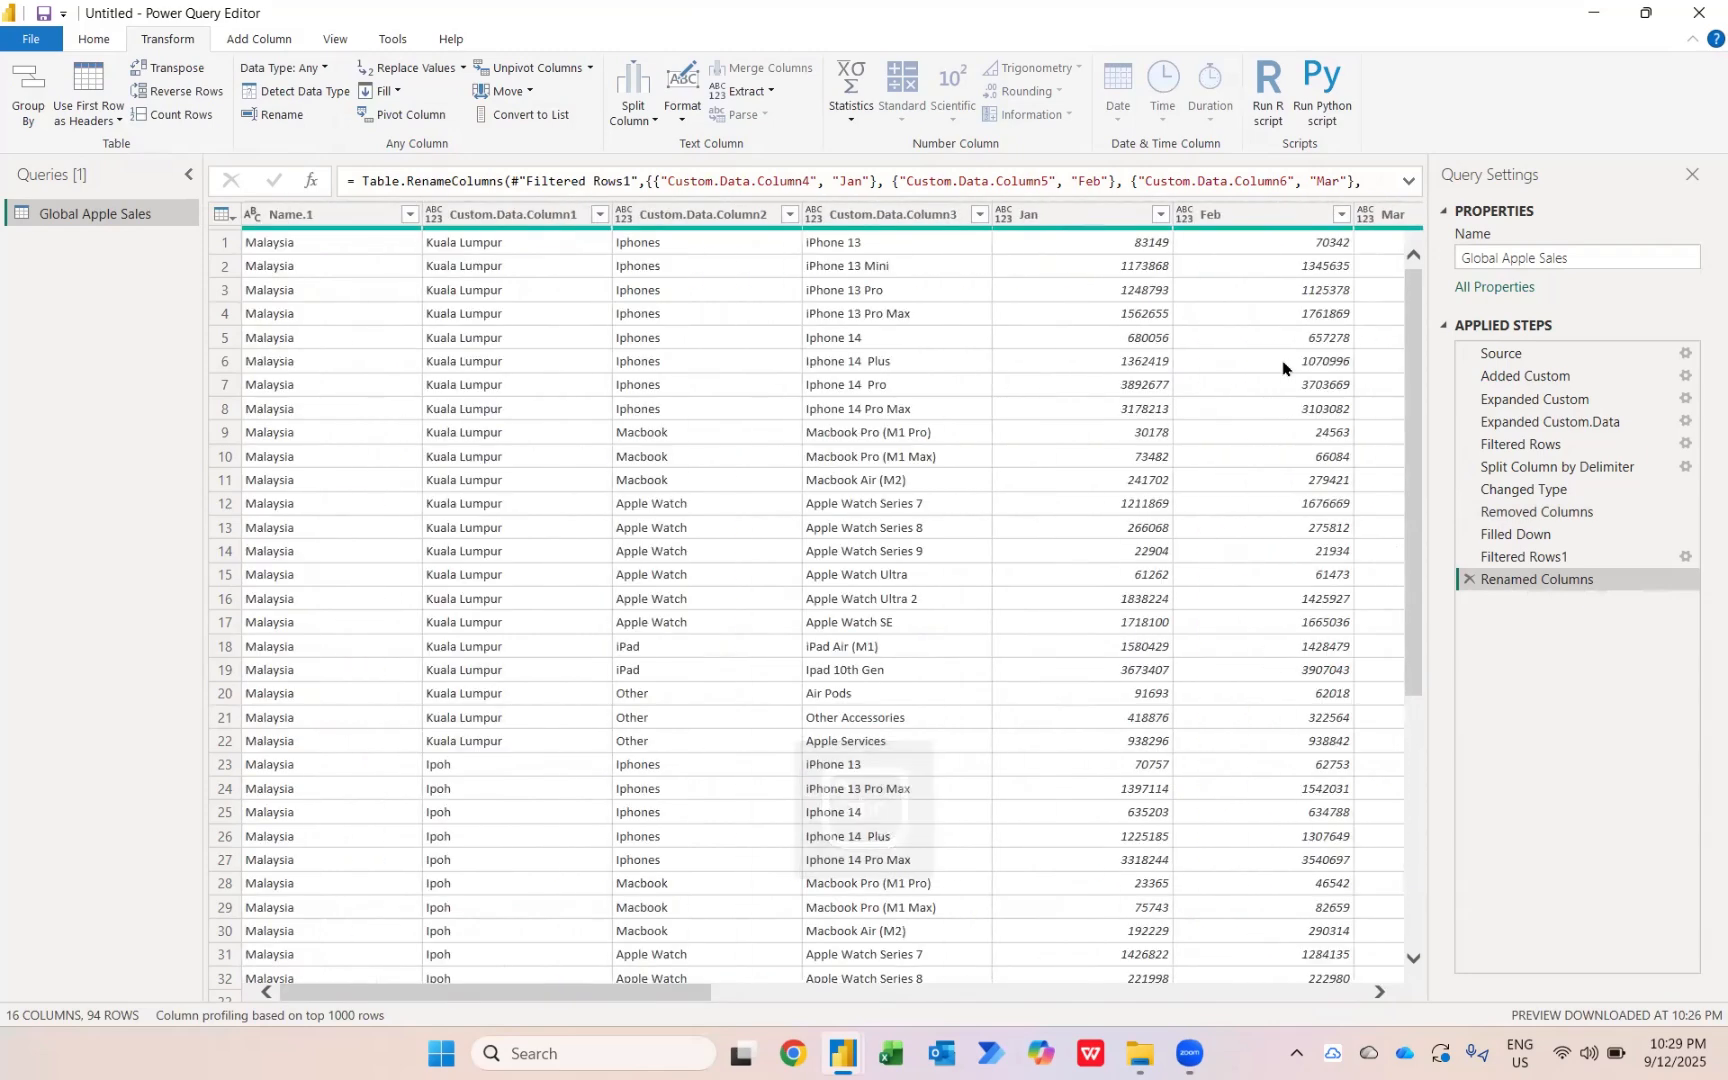
# - Unpivot every column except Name.1 and Custom.Data.Column1 through Custom.Data.Column3, and compare the result with the Renamed Columns step
pyautogui.click(295, 214)
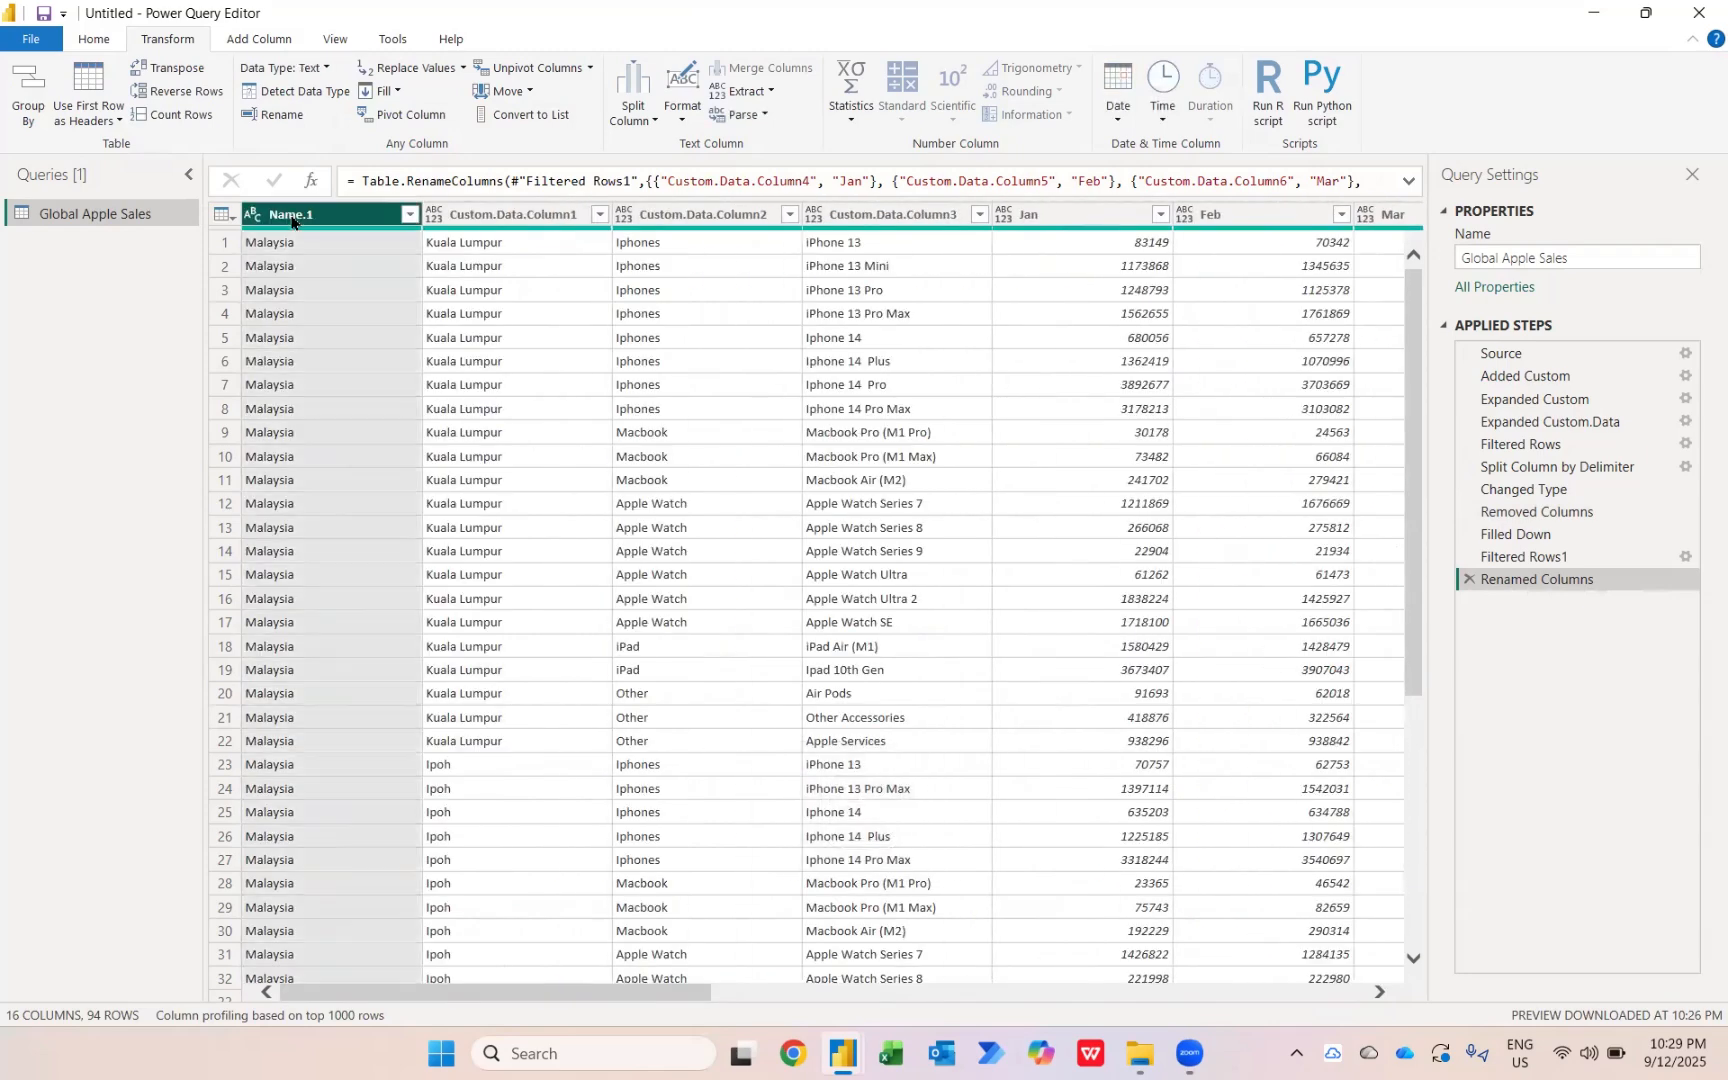
pyautogui.keyDown('shift'); pyautogui.click(876, 215); pyautogui.keyUp('shift')
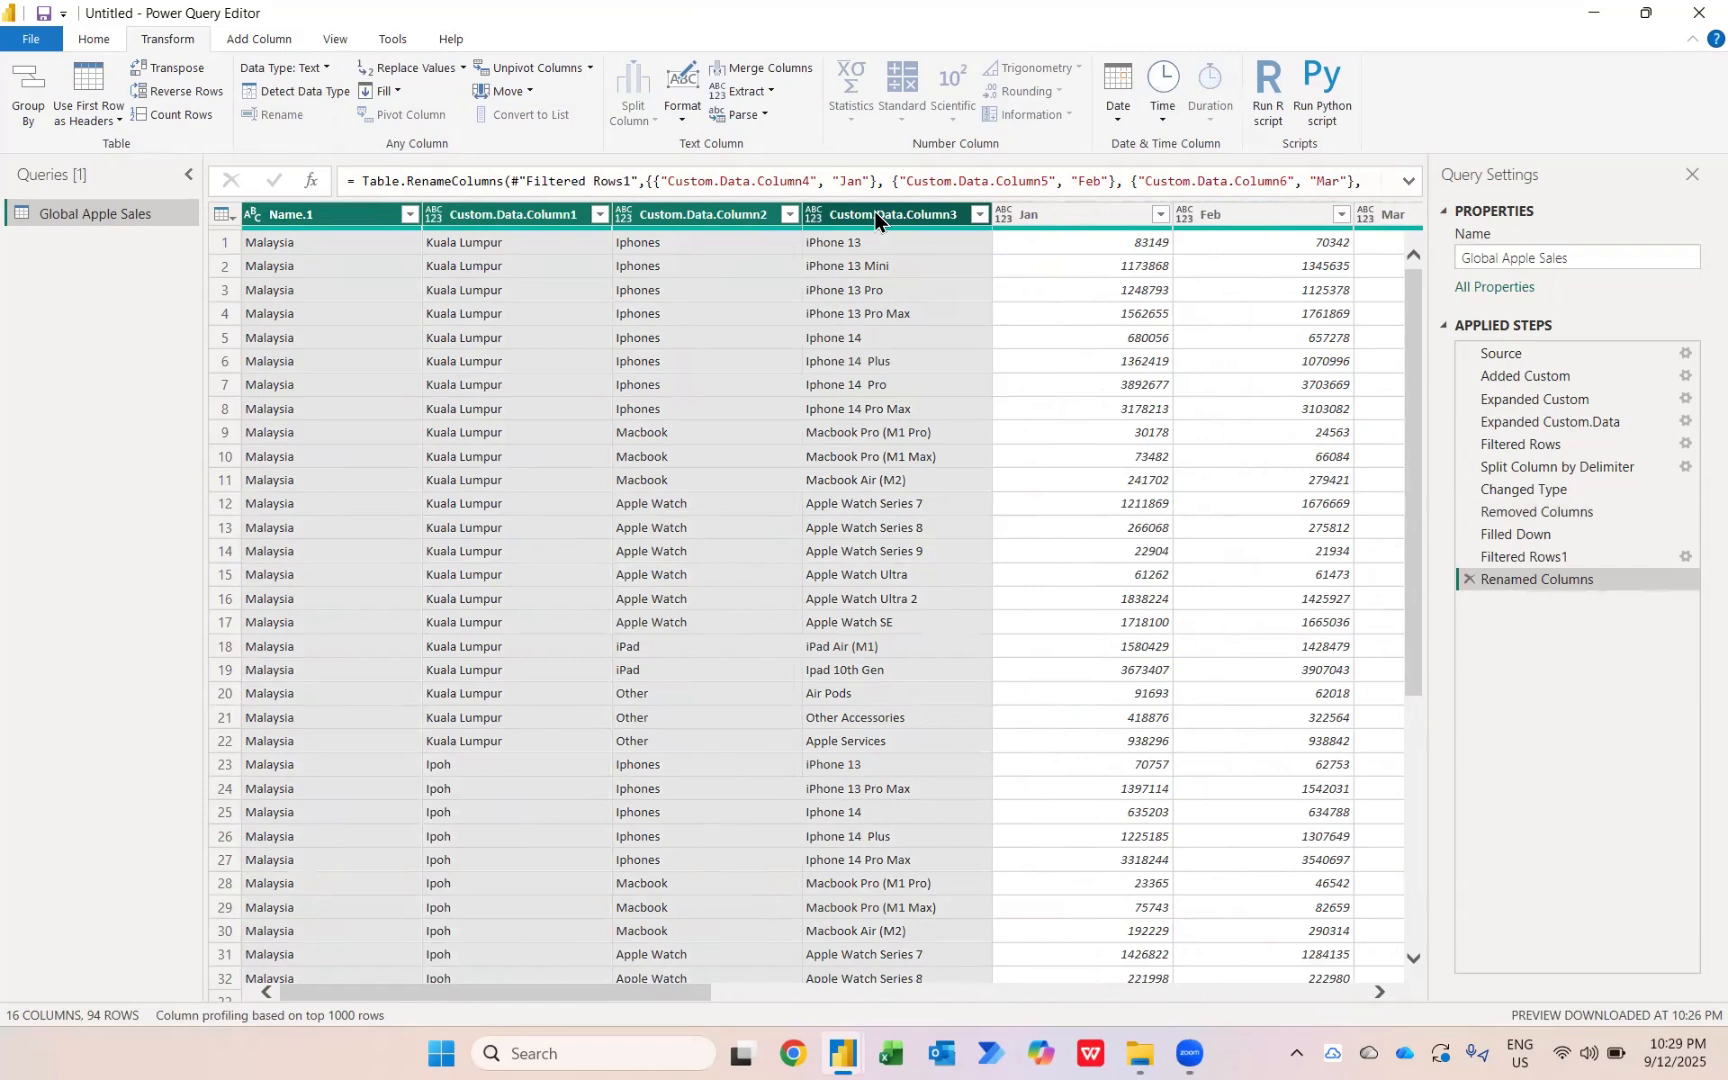
pyautogui.rightClick(876, 218)
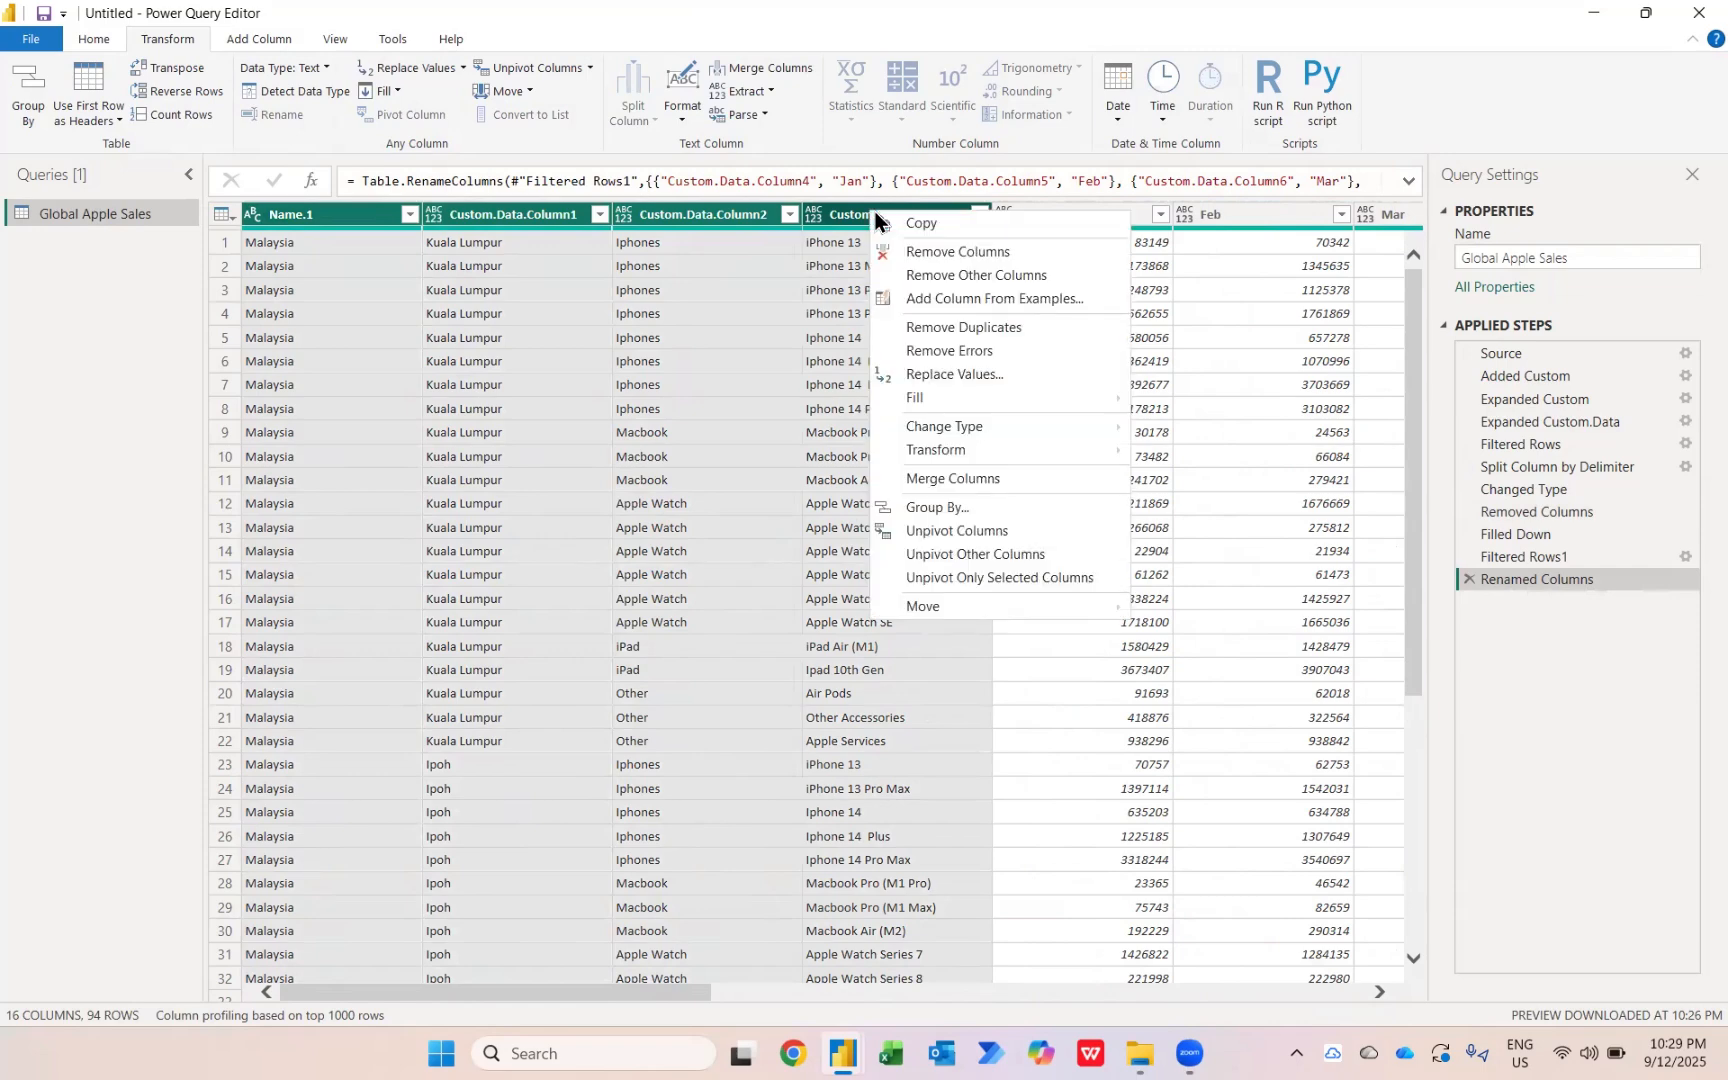
pyautogui.click(952, 553)
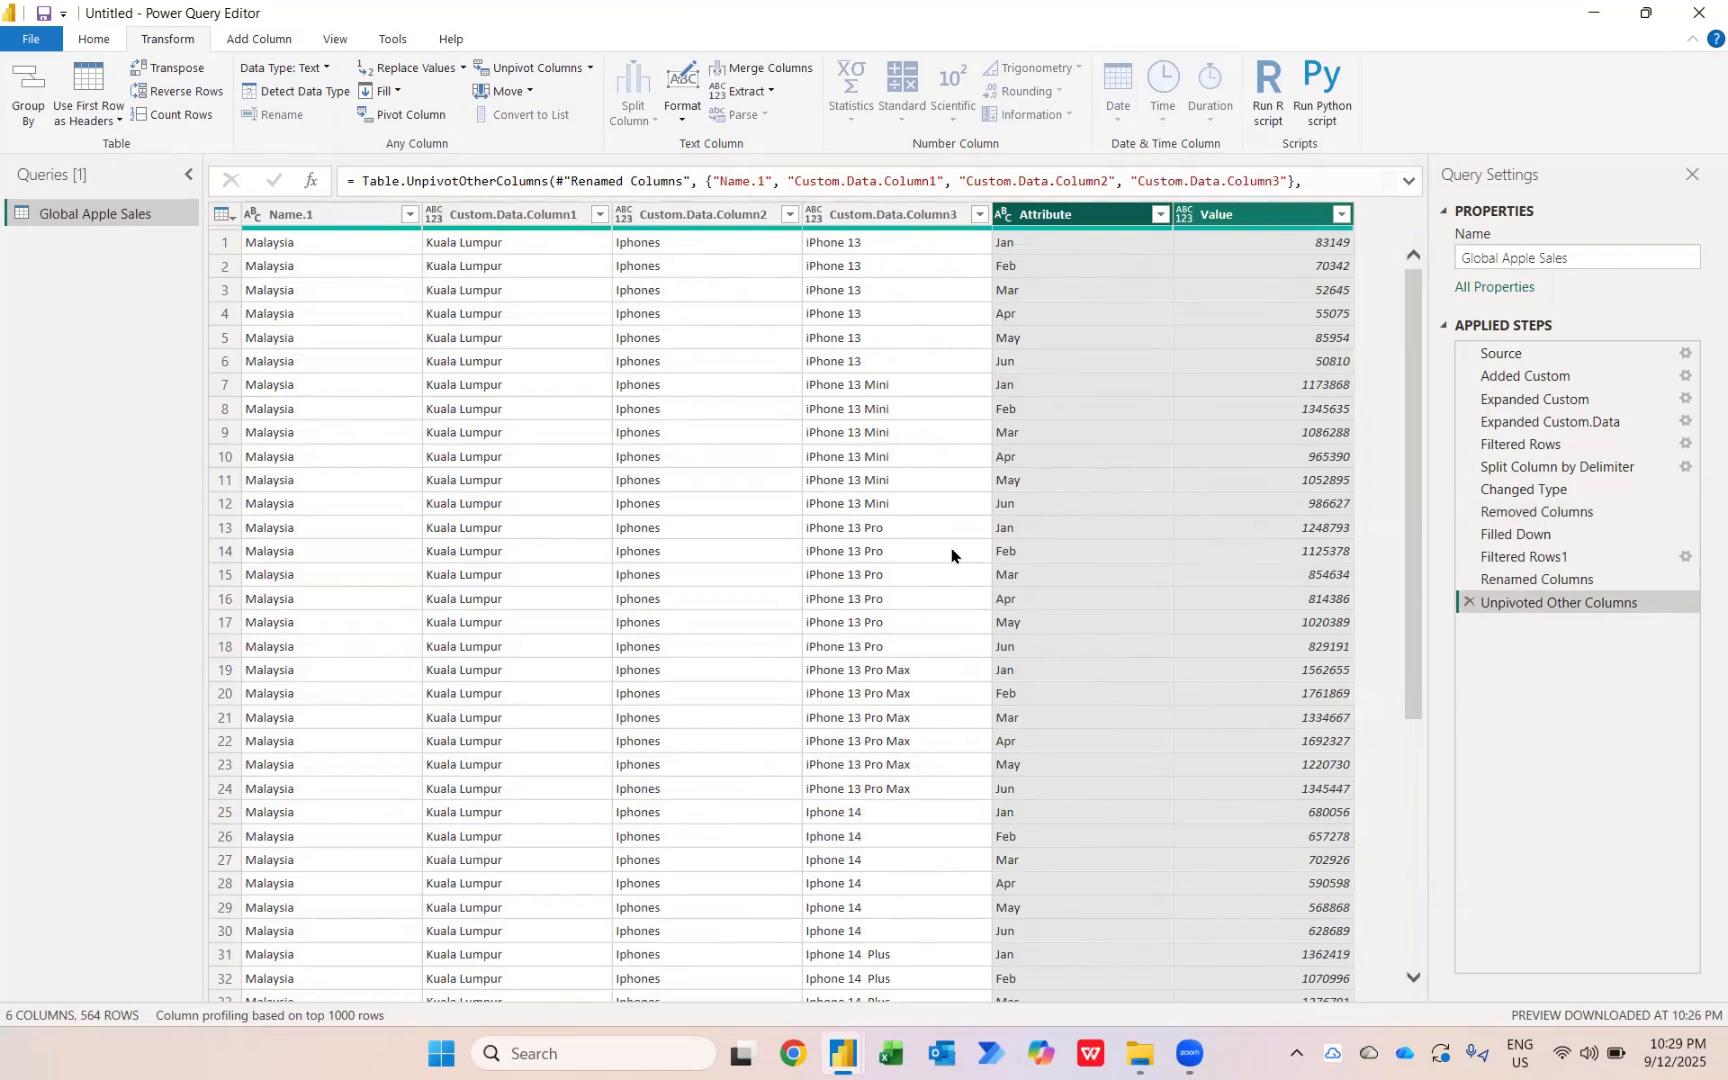
pyautogui.click(1533, 579)
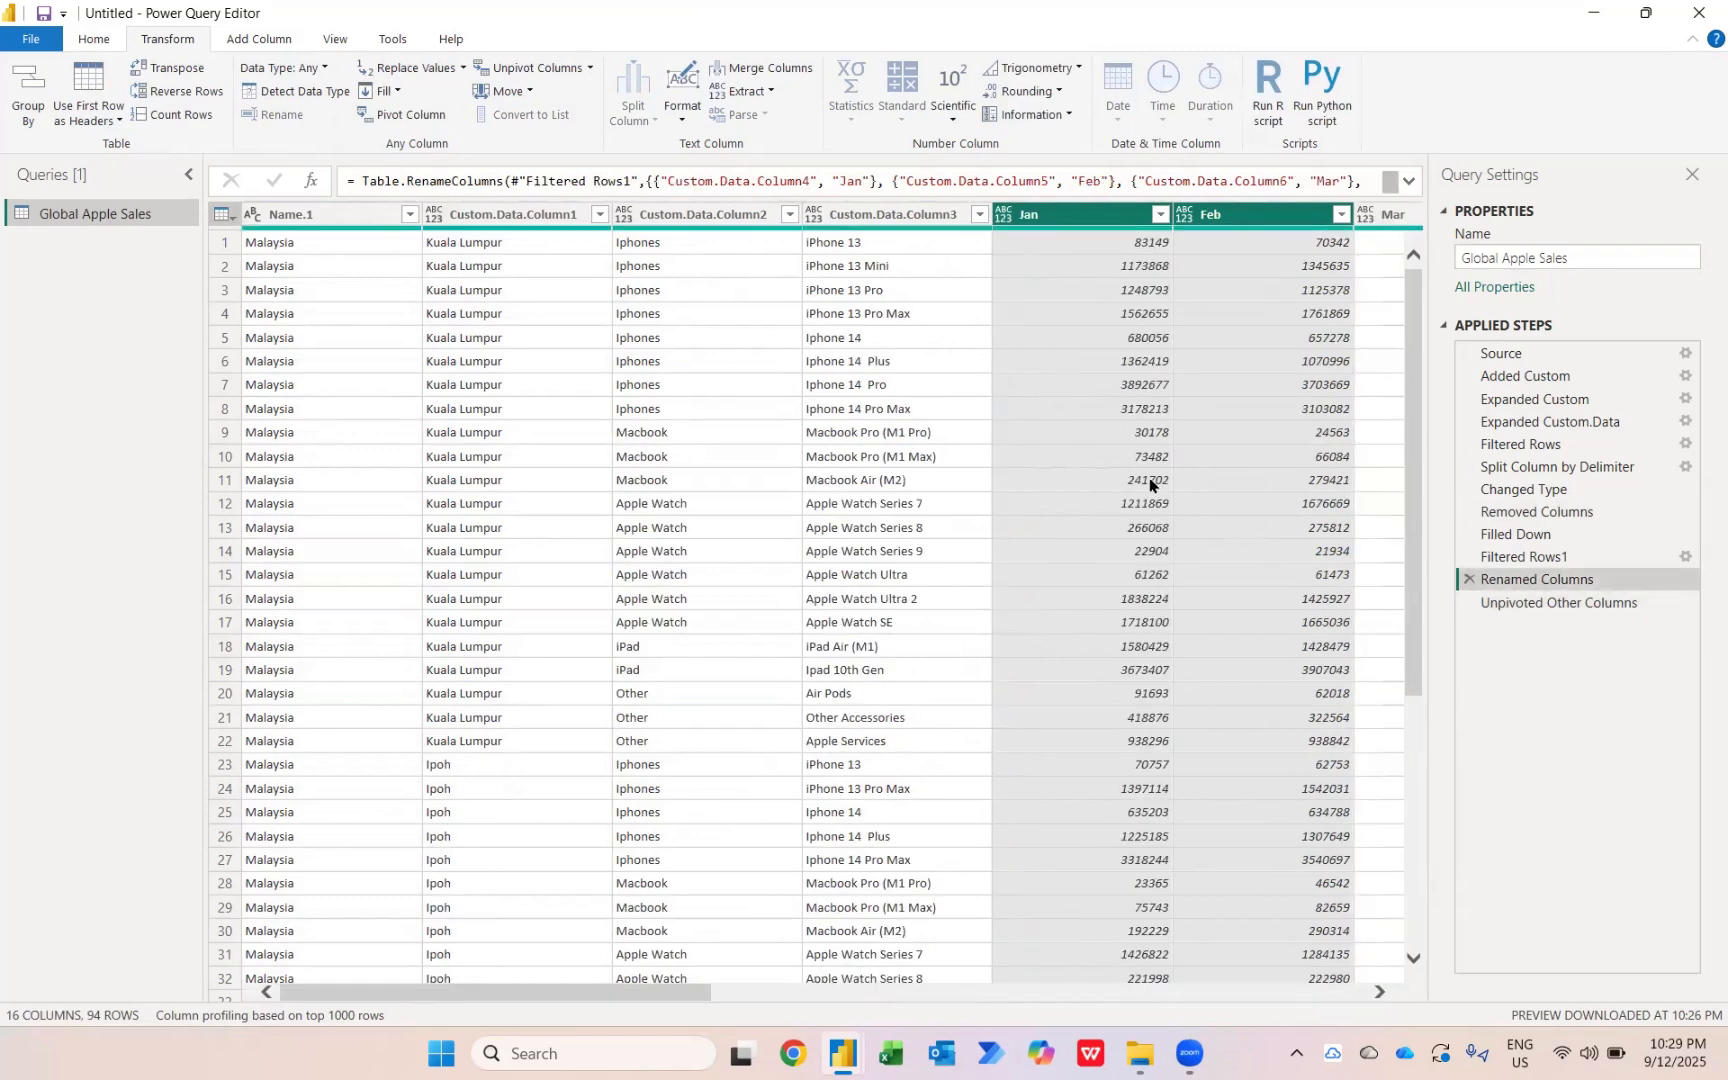
pyautogui.hscroll(10, 1150, 485)
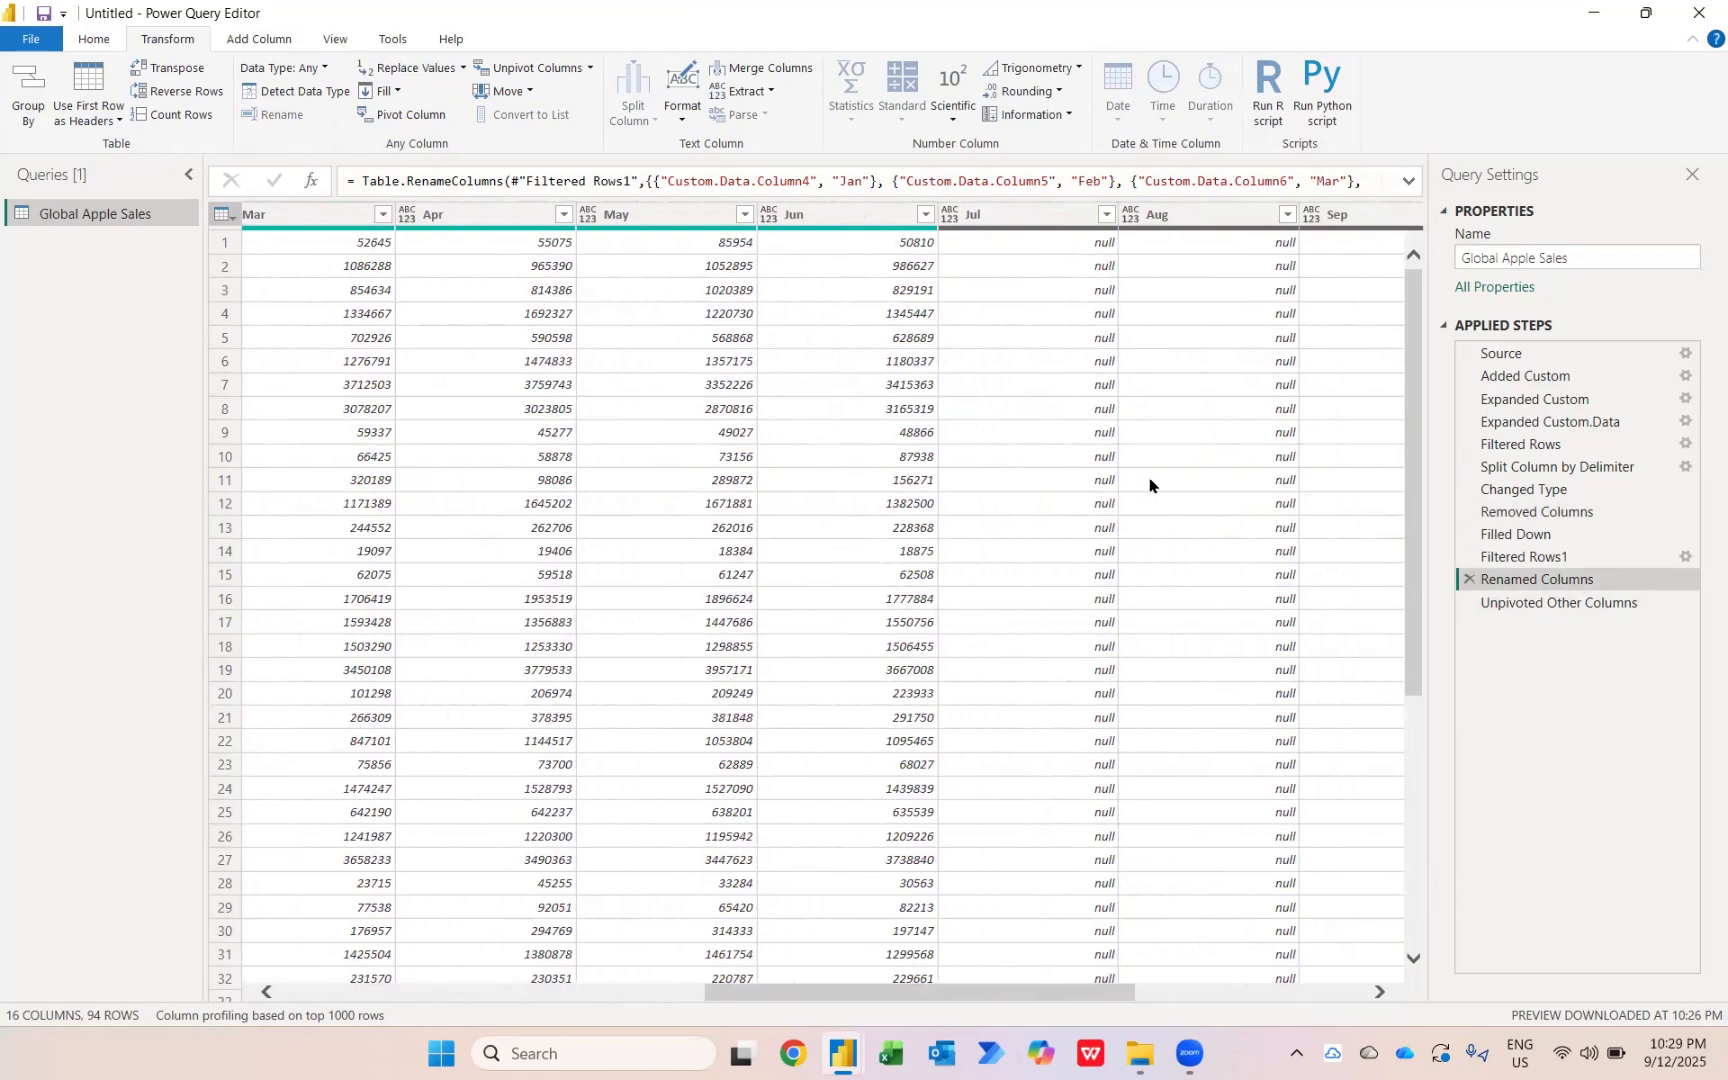
pyautogui.click(1545, 603)
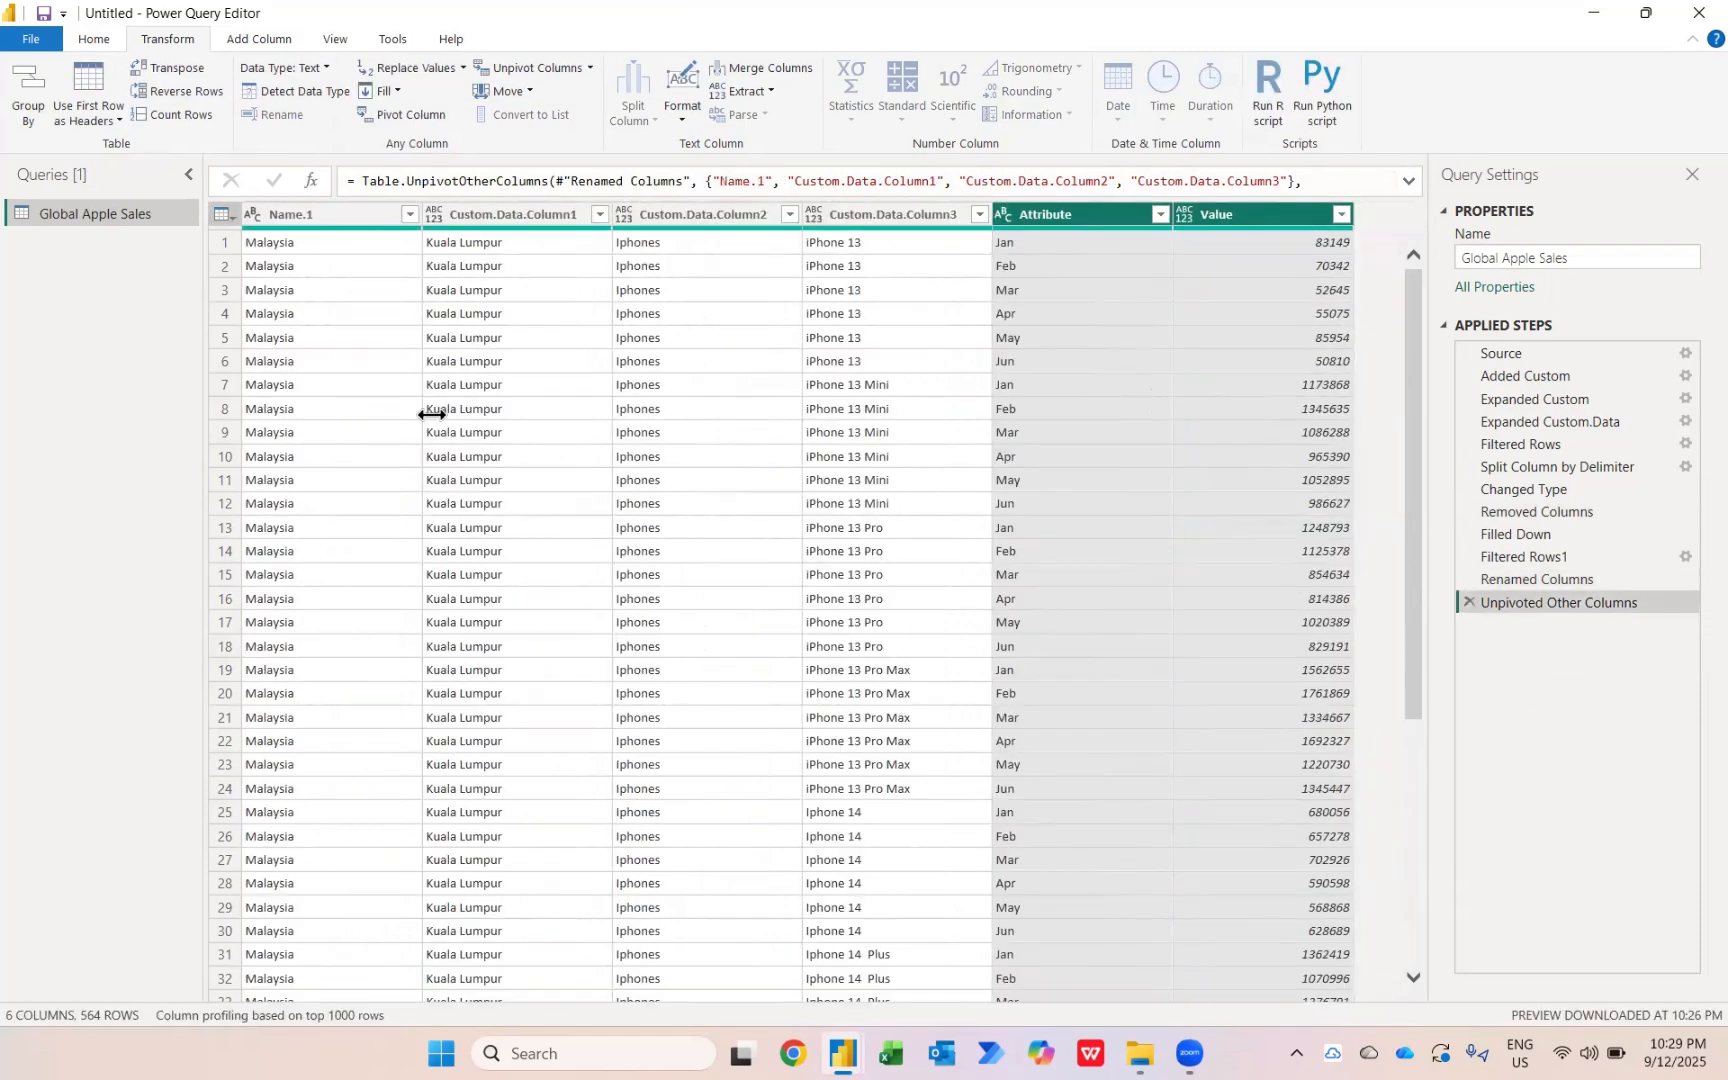
# - Rename the Name.1 column to Region and Custom.Data.Column1 to Cities
pyautogui.doubleClick(303, 215)
pyautogui.write('Region')
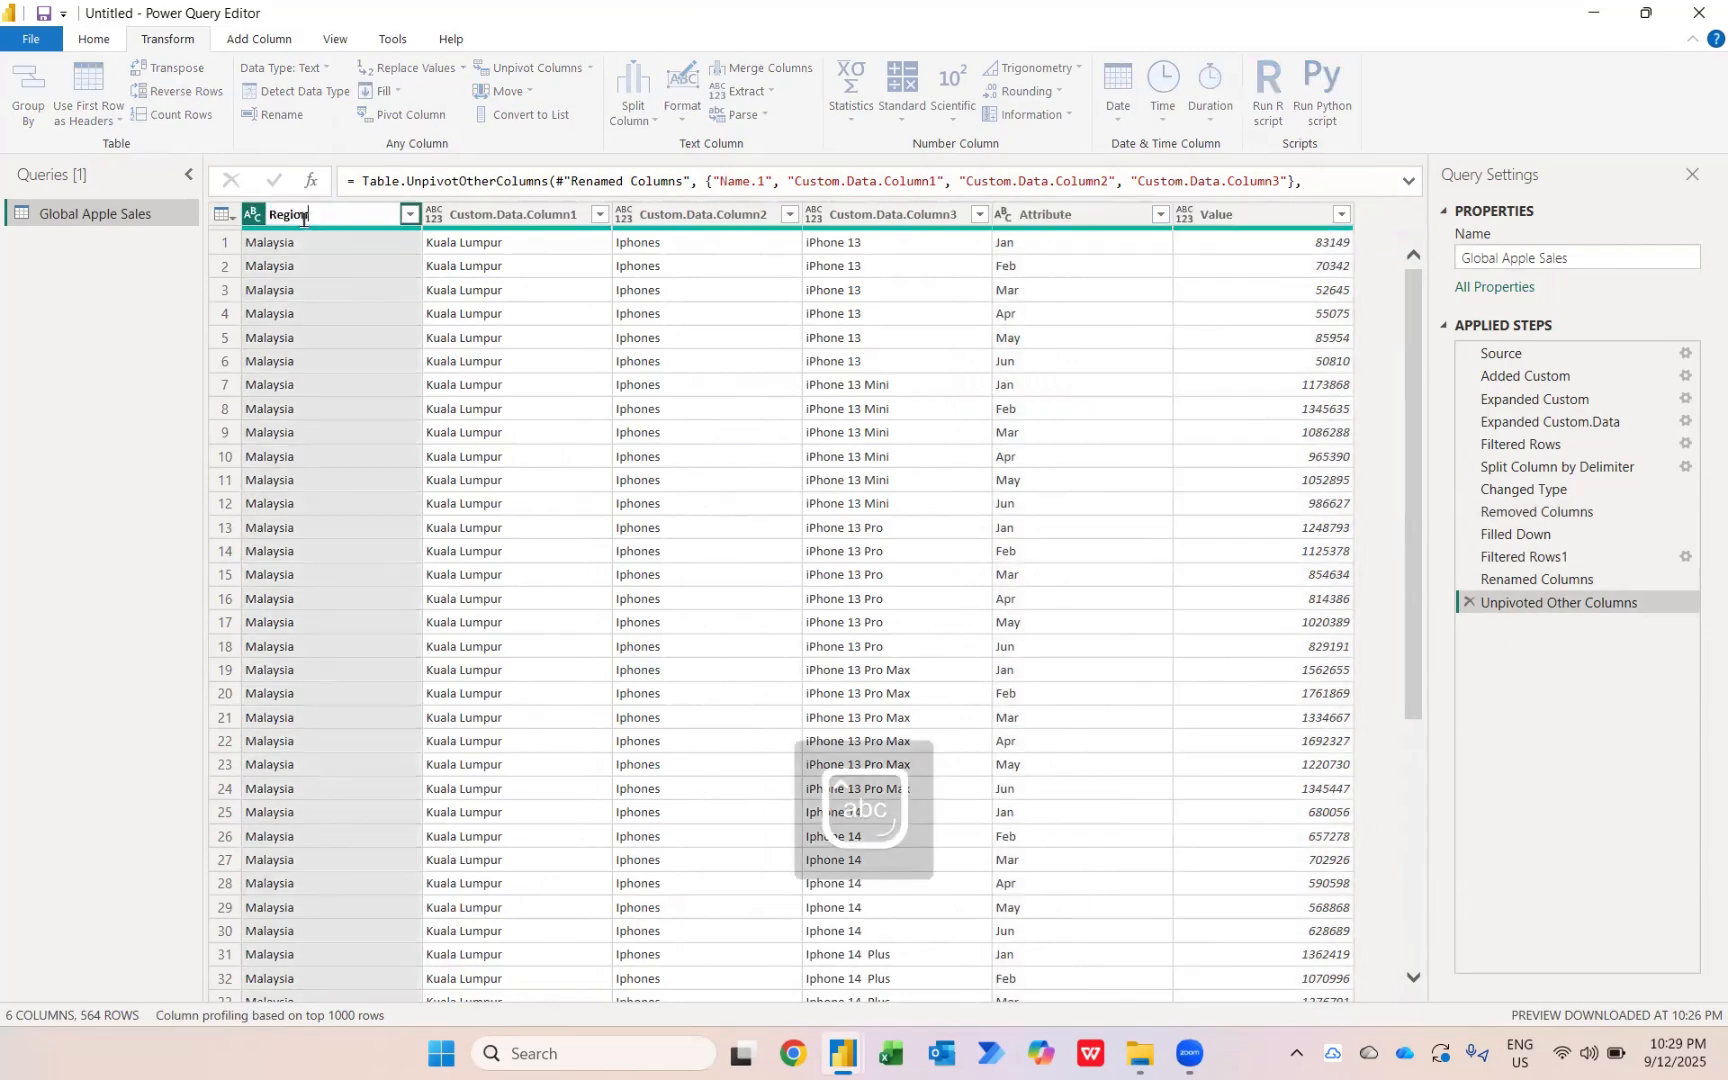
pyautogui.press('Return')
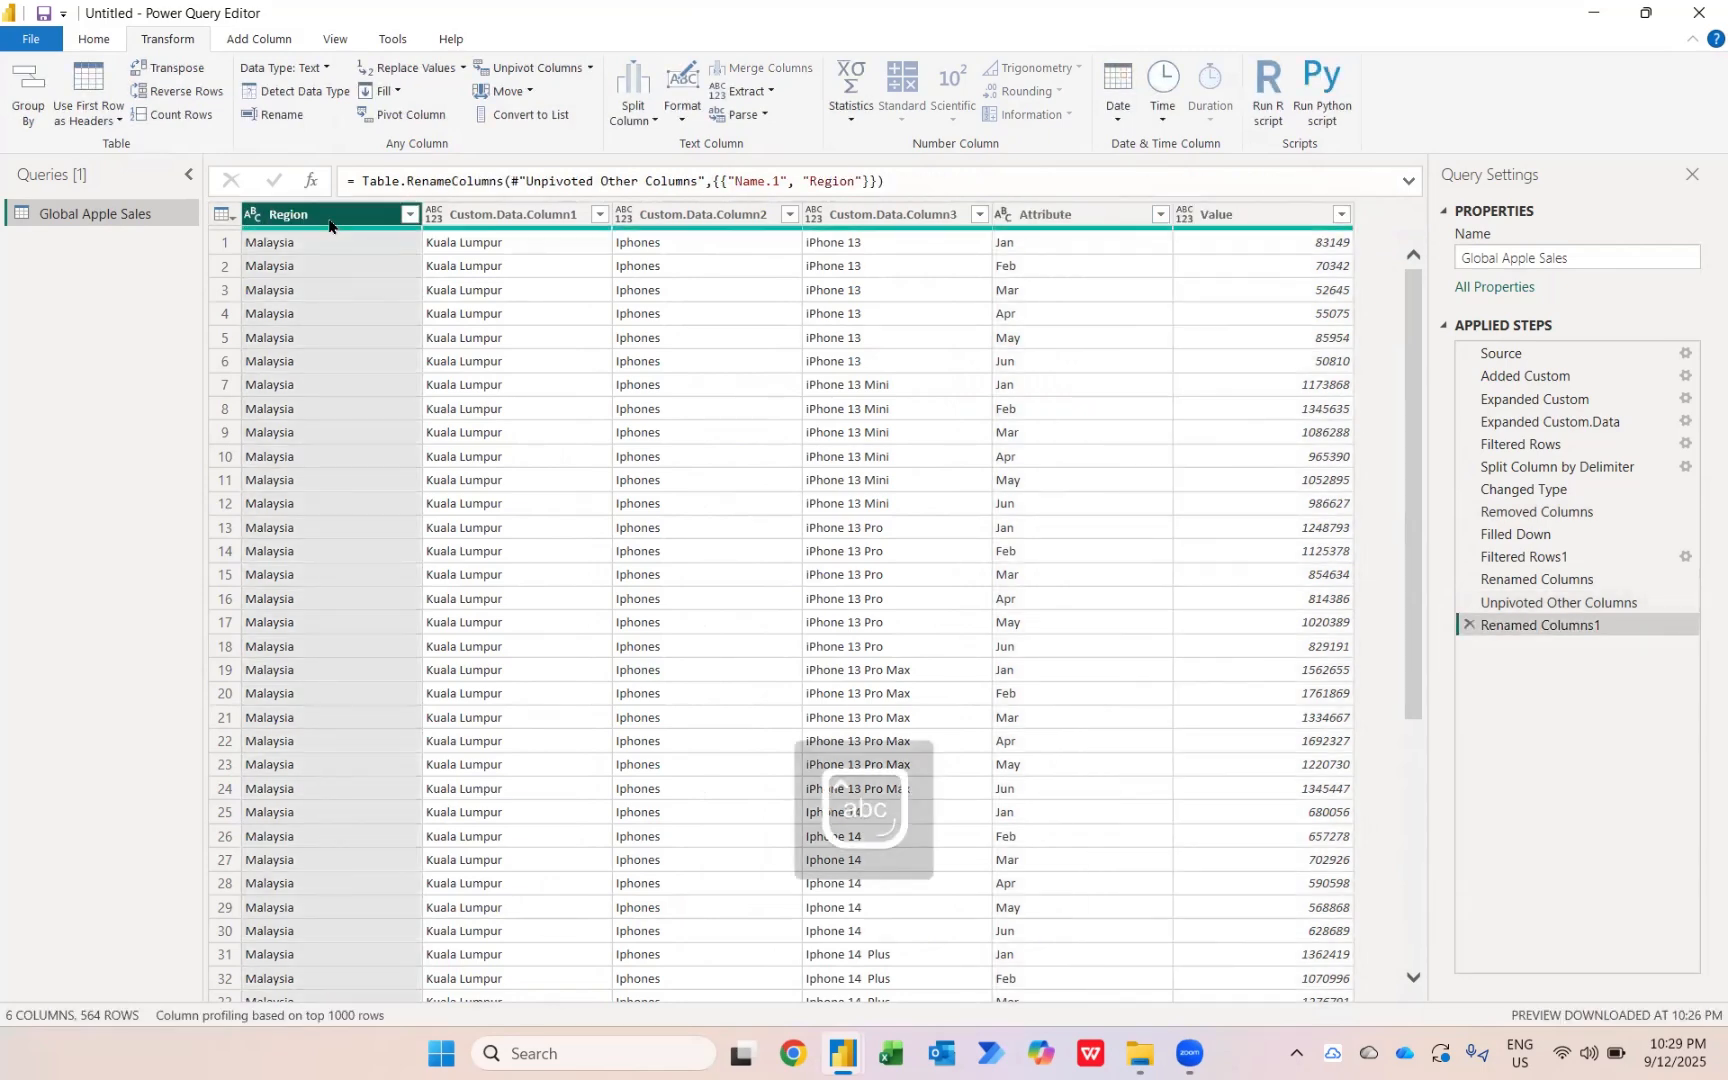
pyautogui.doubleClick(510, 213)
pyautogui.write('Cities')
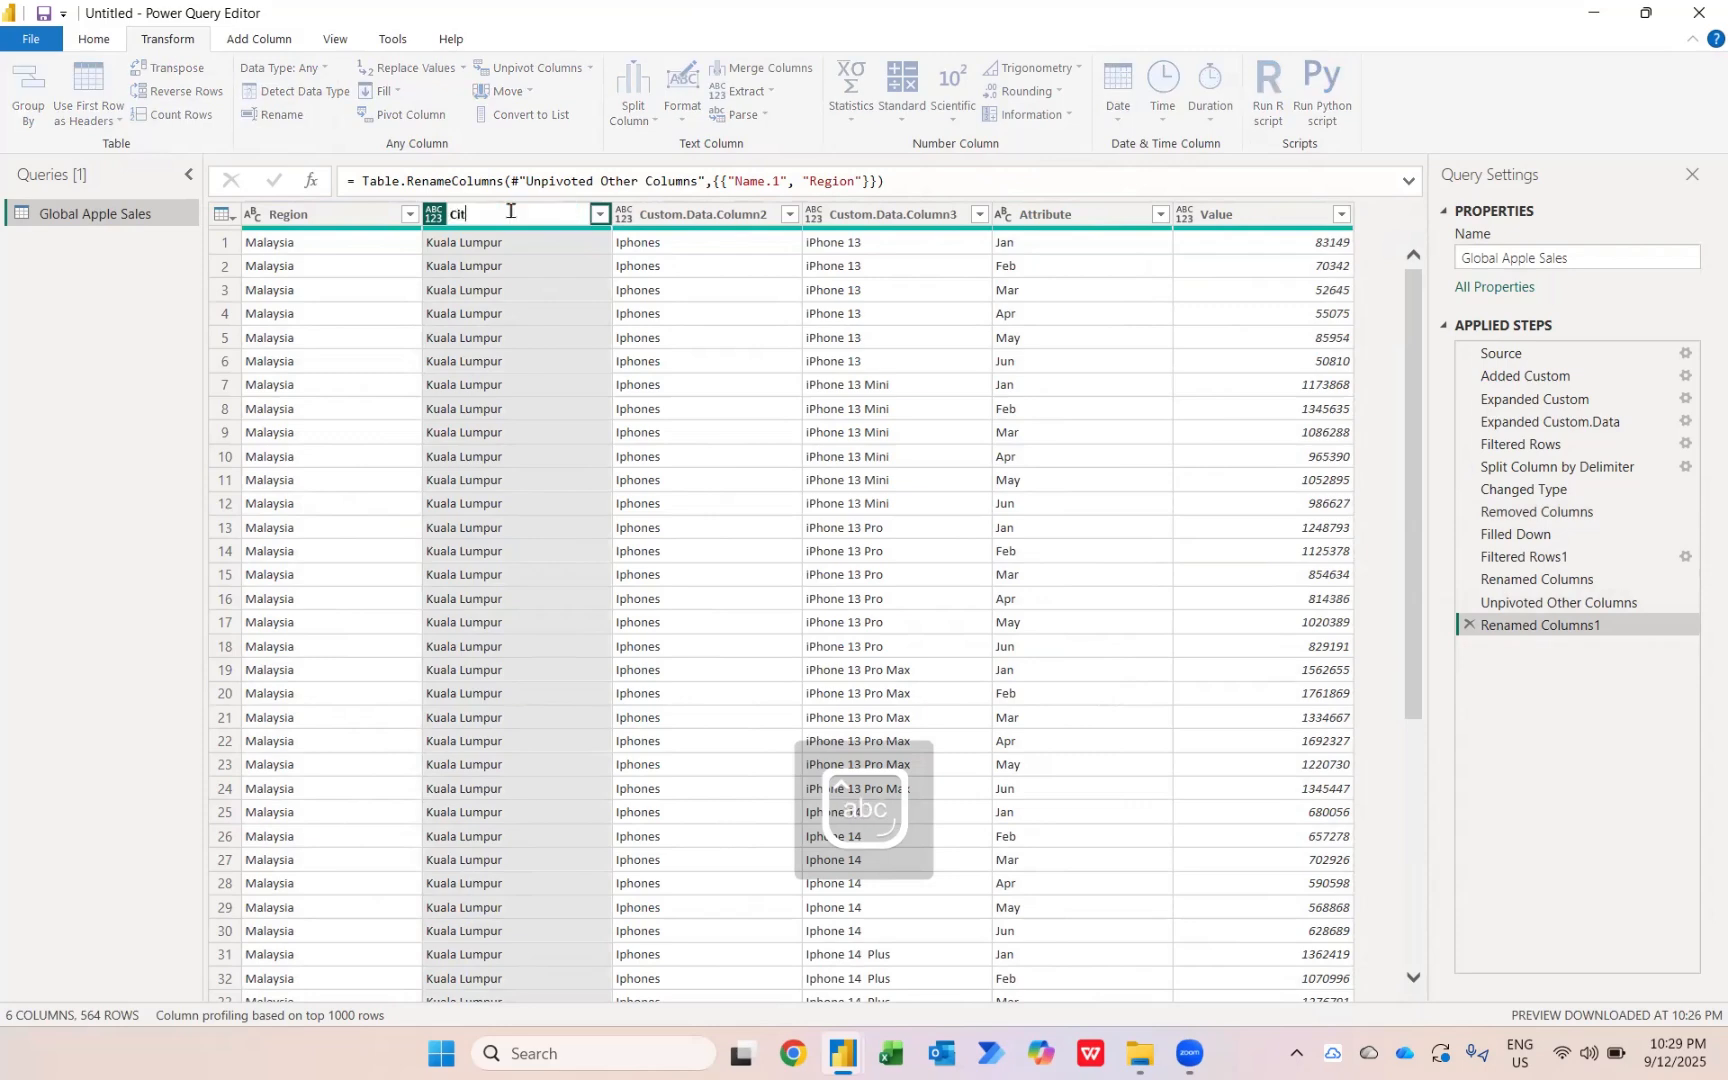
pyautogui.press('Return')
# - Rename Custom.Data.Column2 to Products and Custom.Data.Column3 to Models
pyautogui.doubleClick(678, 216)
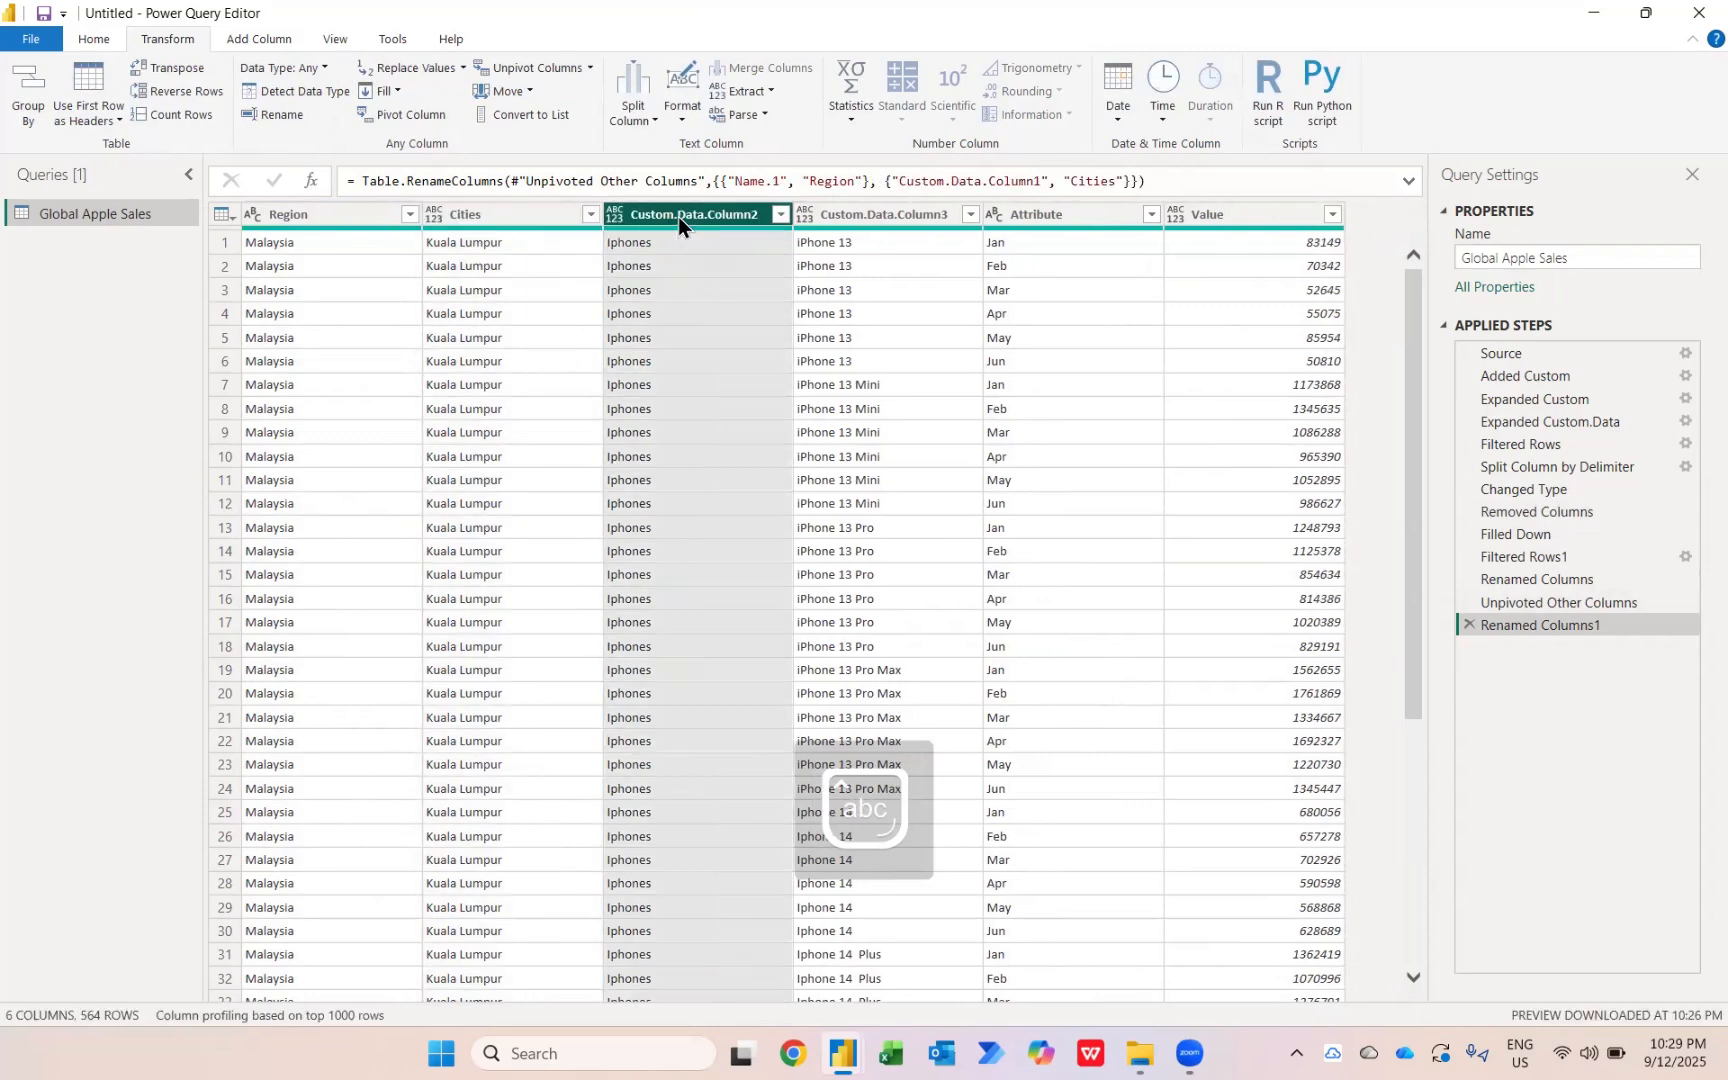
pyautogui.write('Products')
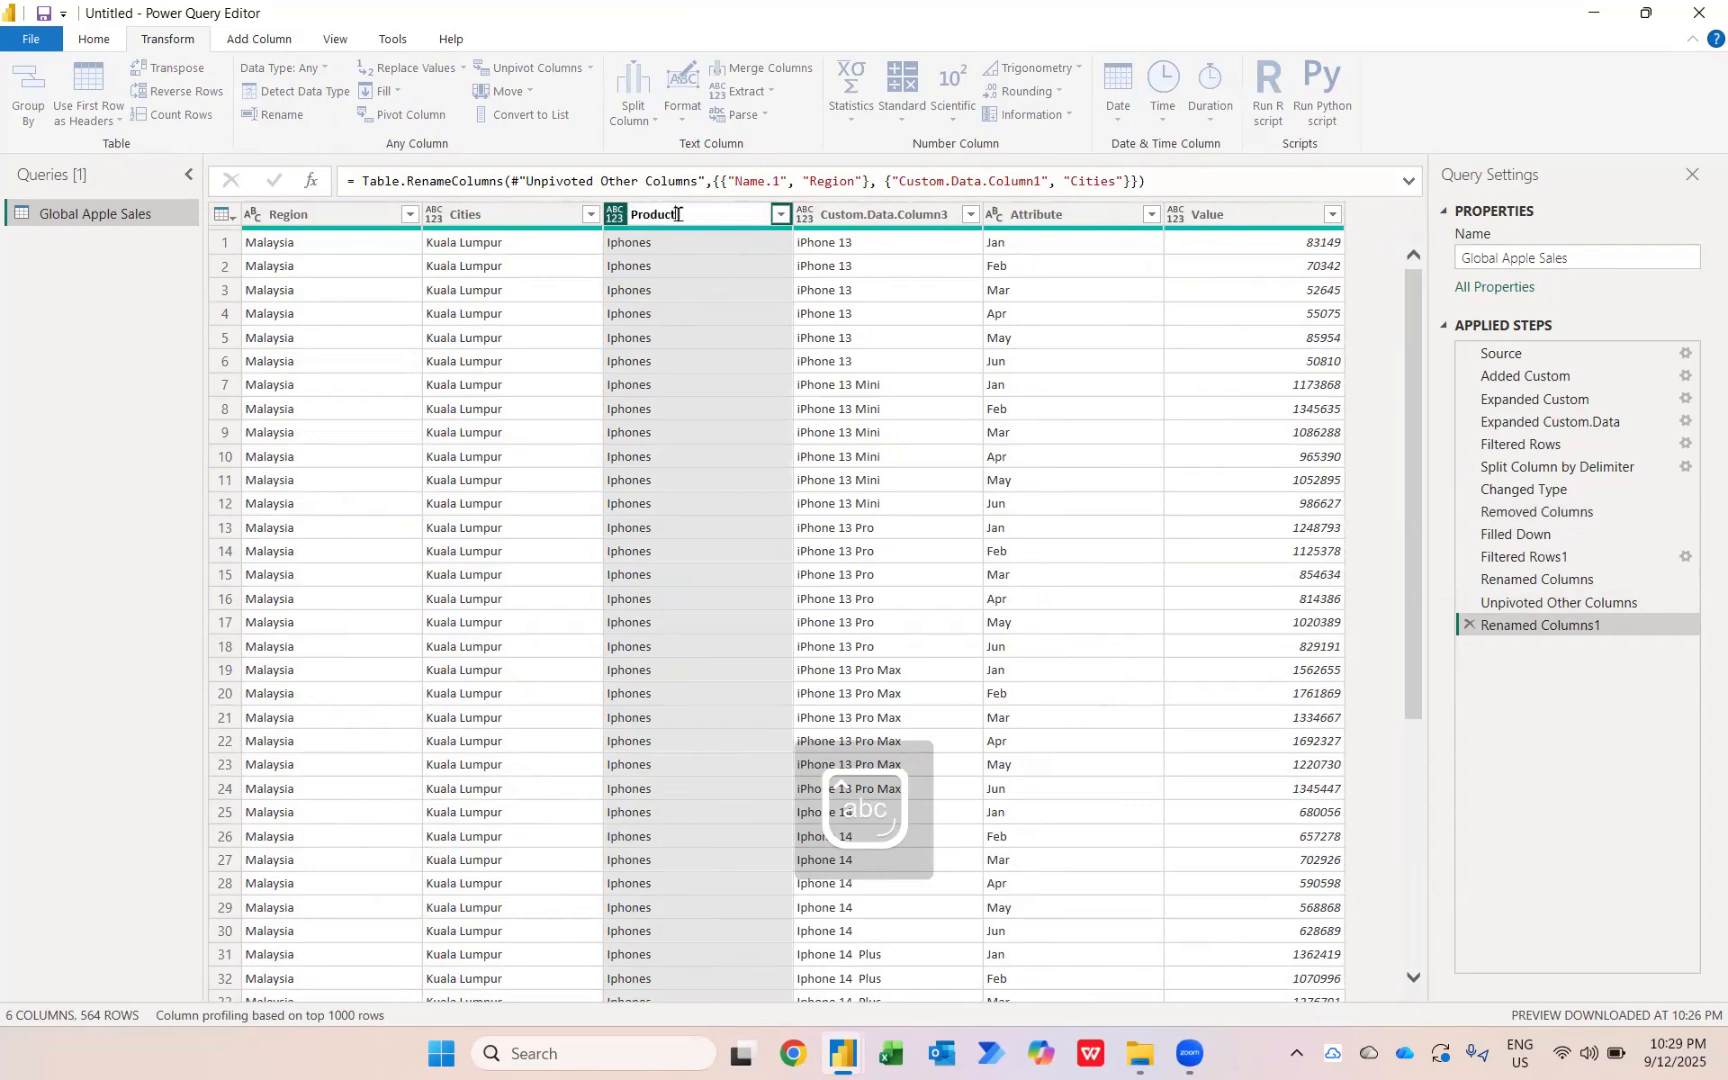
pyautogui.press('Return')
pyautogui.doubleClick(851, 216)
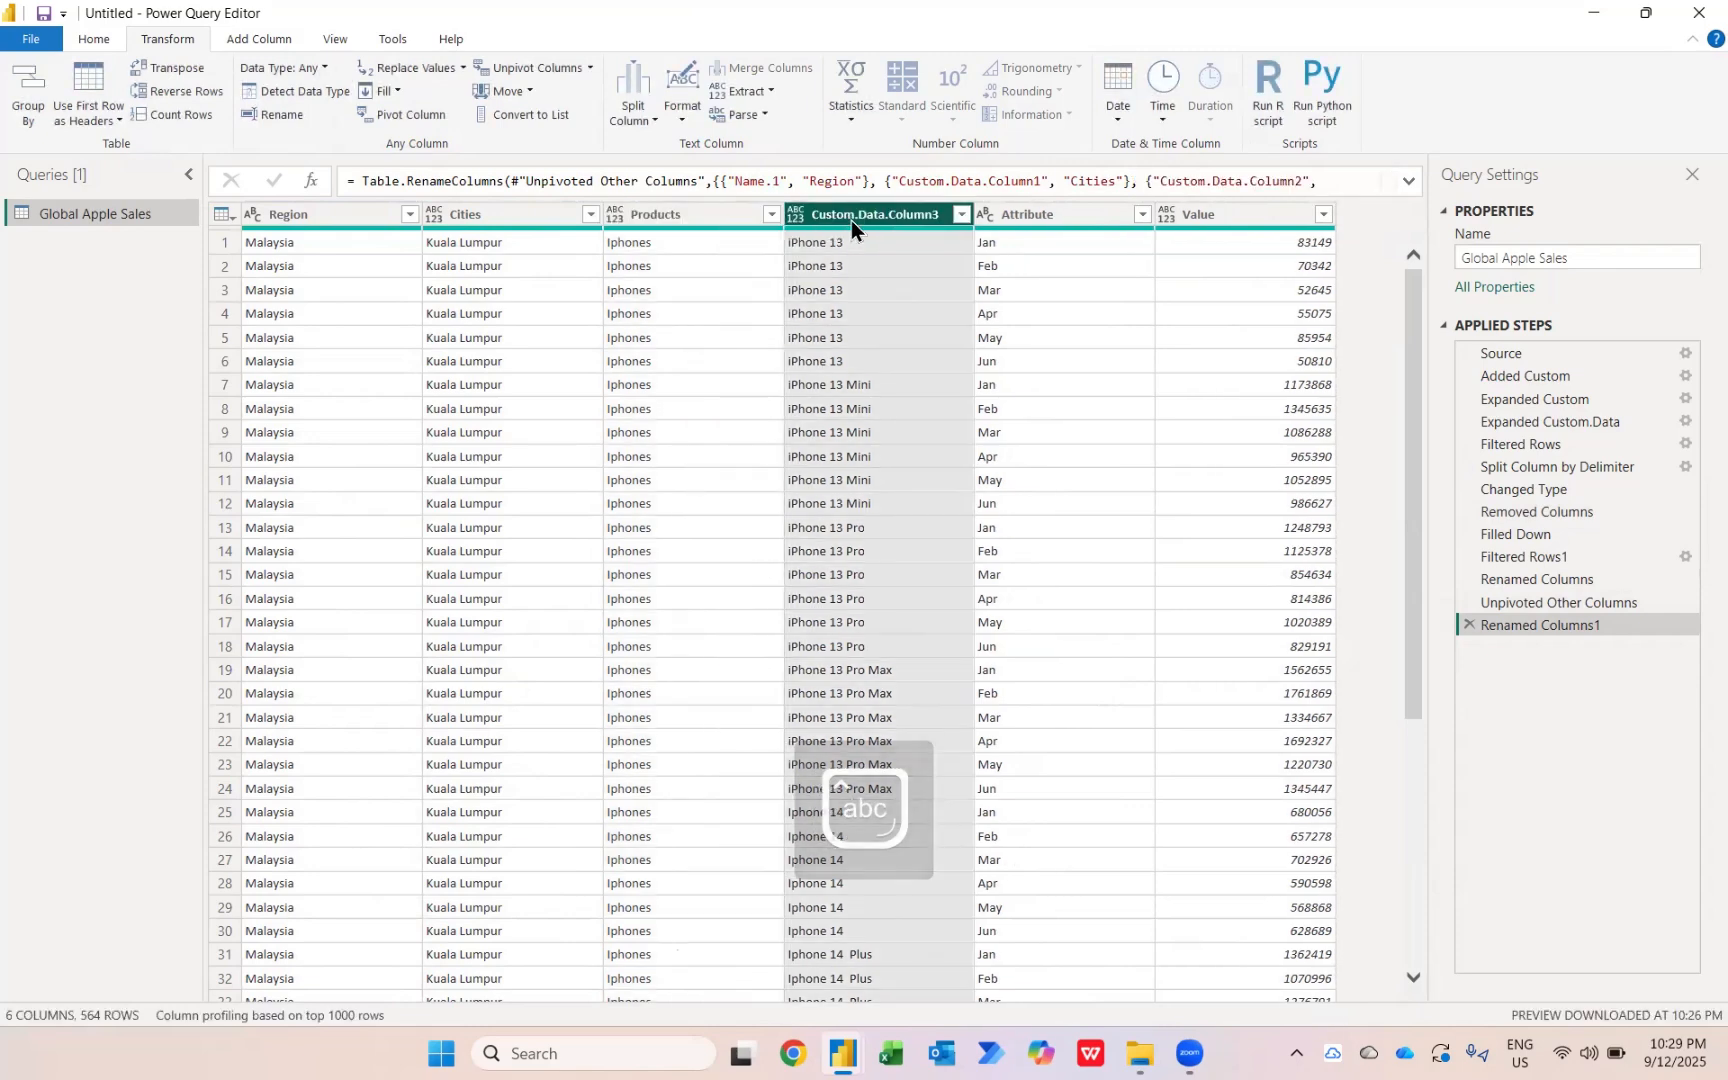
pyautogui.write('Models')
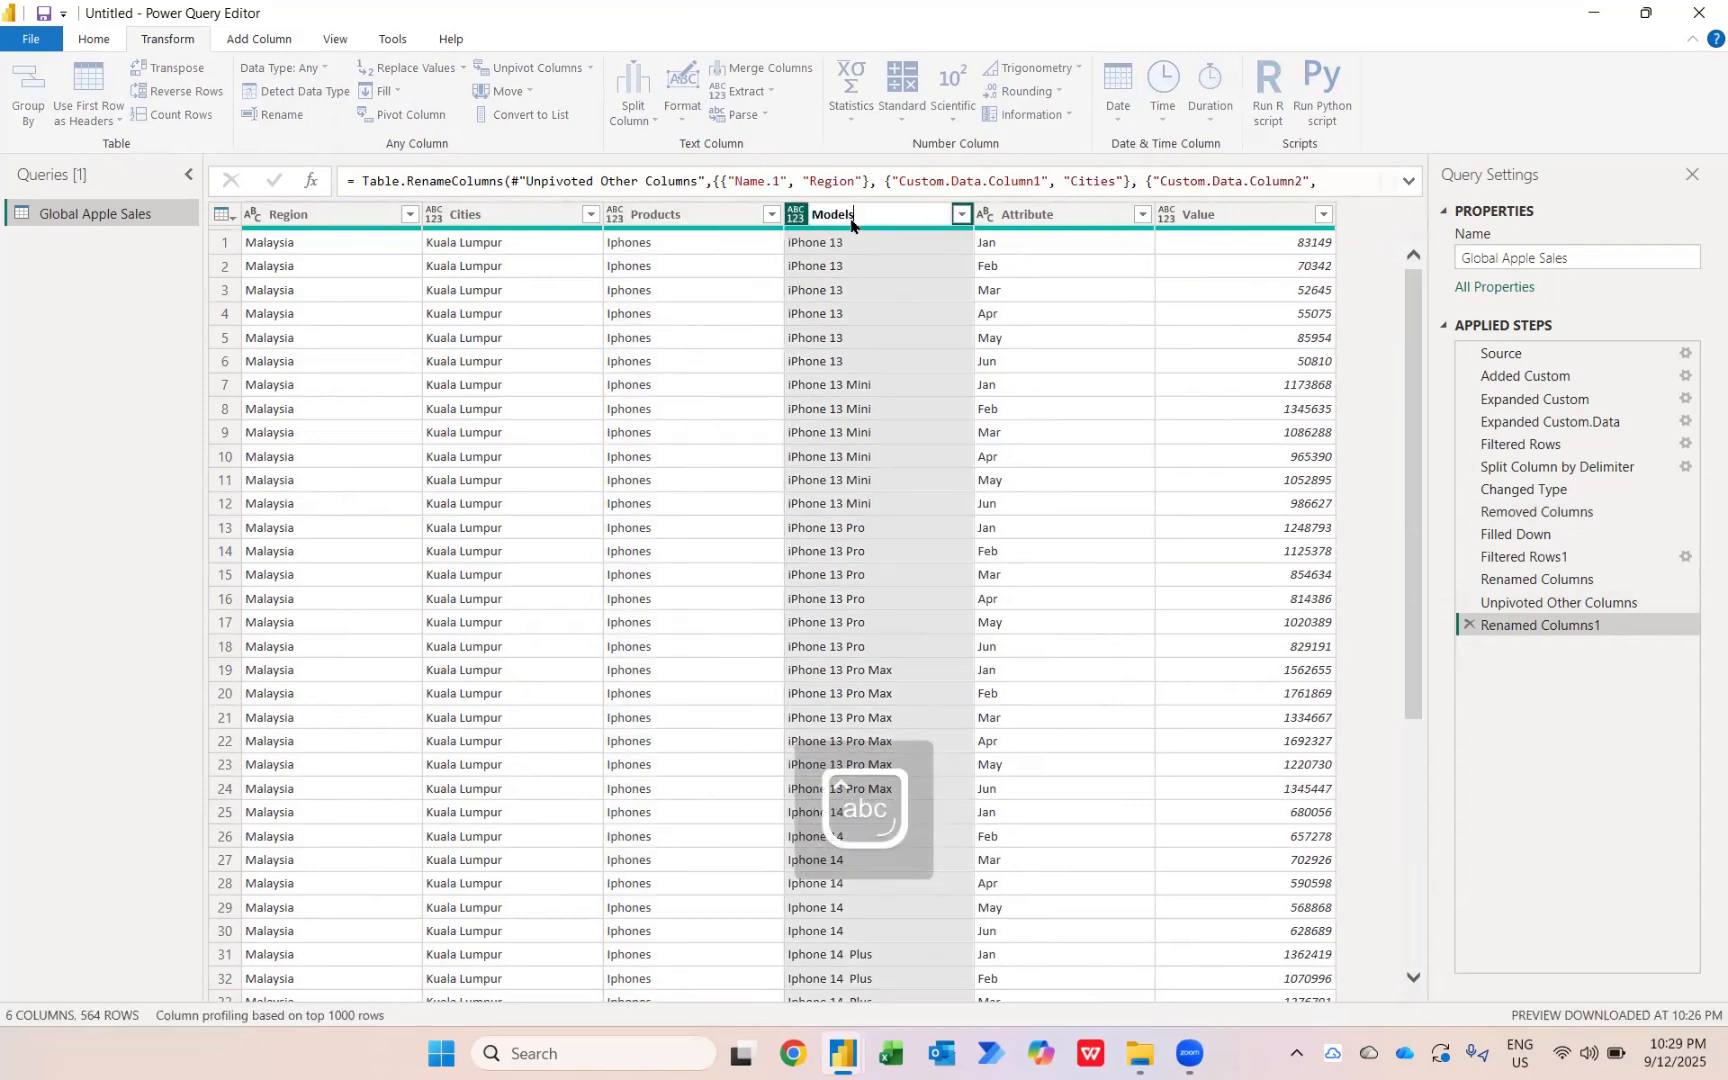
pyautogui.press('Return')
# - Rename the unpivoted Attribute column to Months
pyautogui.doubleClick(1041, 214)
pyautogui.write('Months')
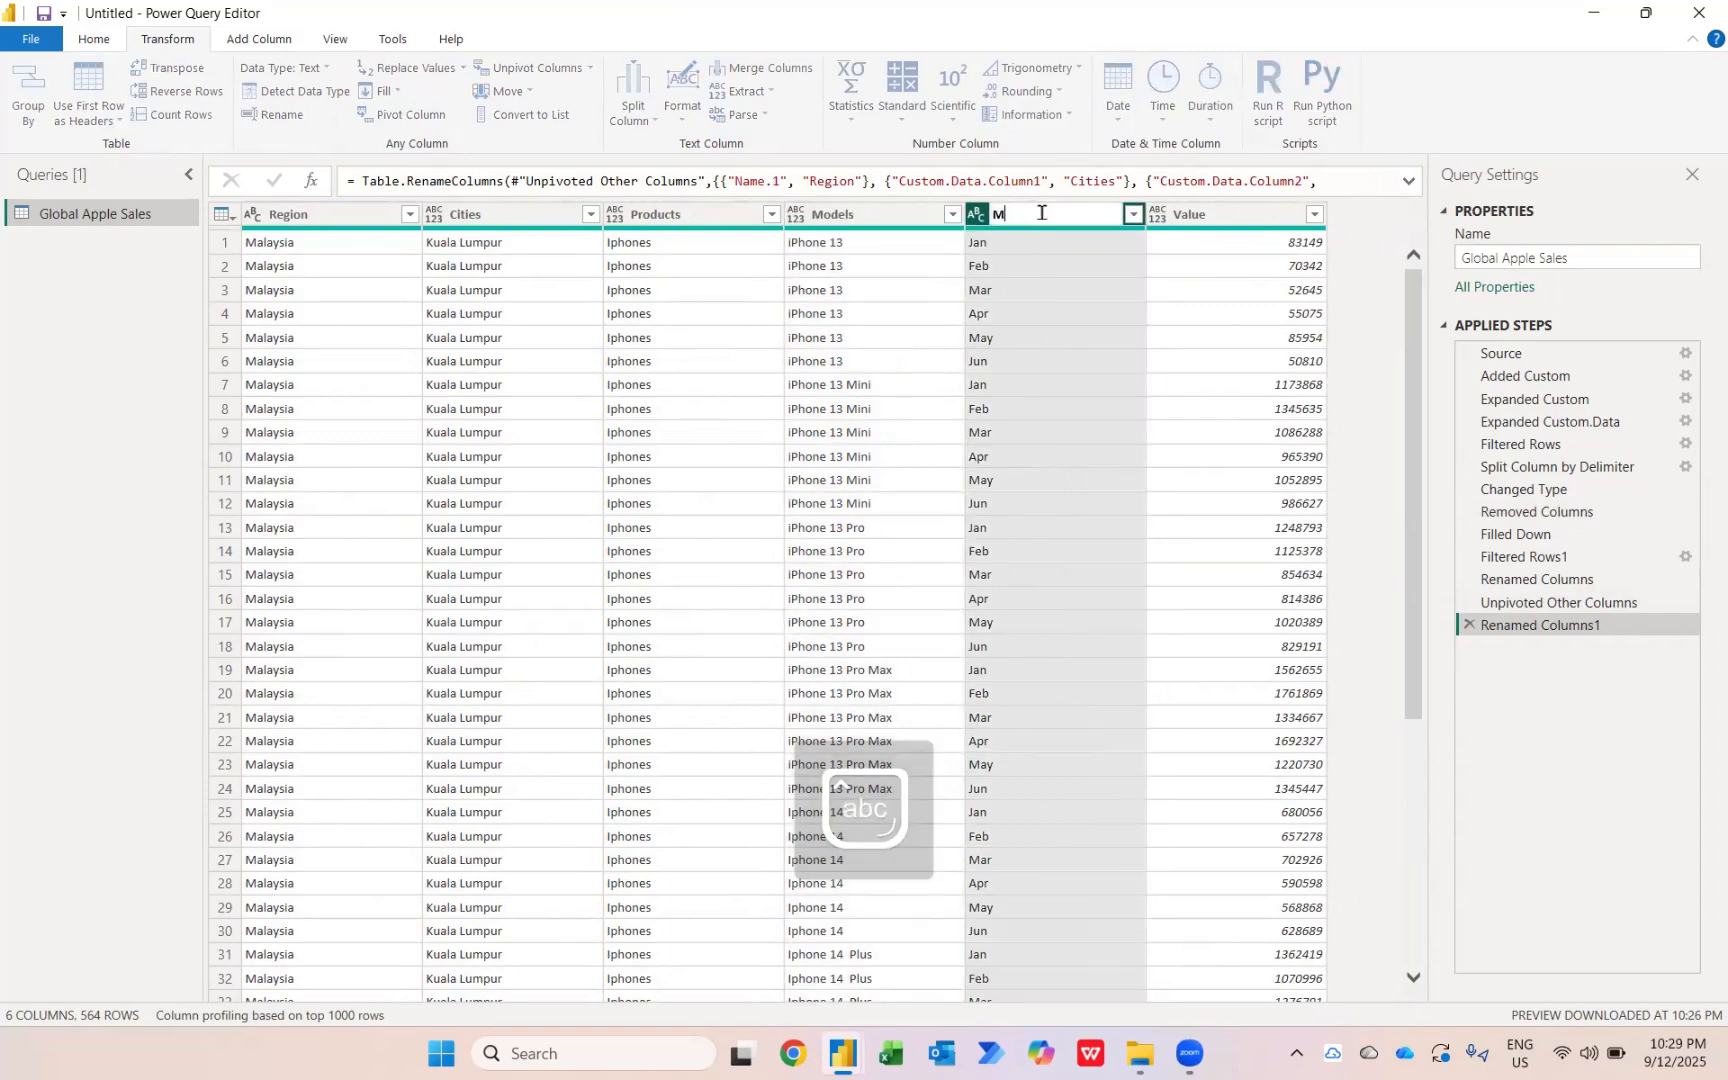
pyautogui.press('Return')
# - Set the Value column's data type to Whole Number and the Cities, Products and Models columns to Text
pyautogui.click(1157, 216)
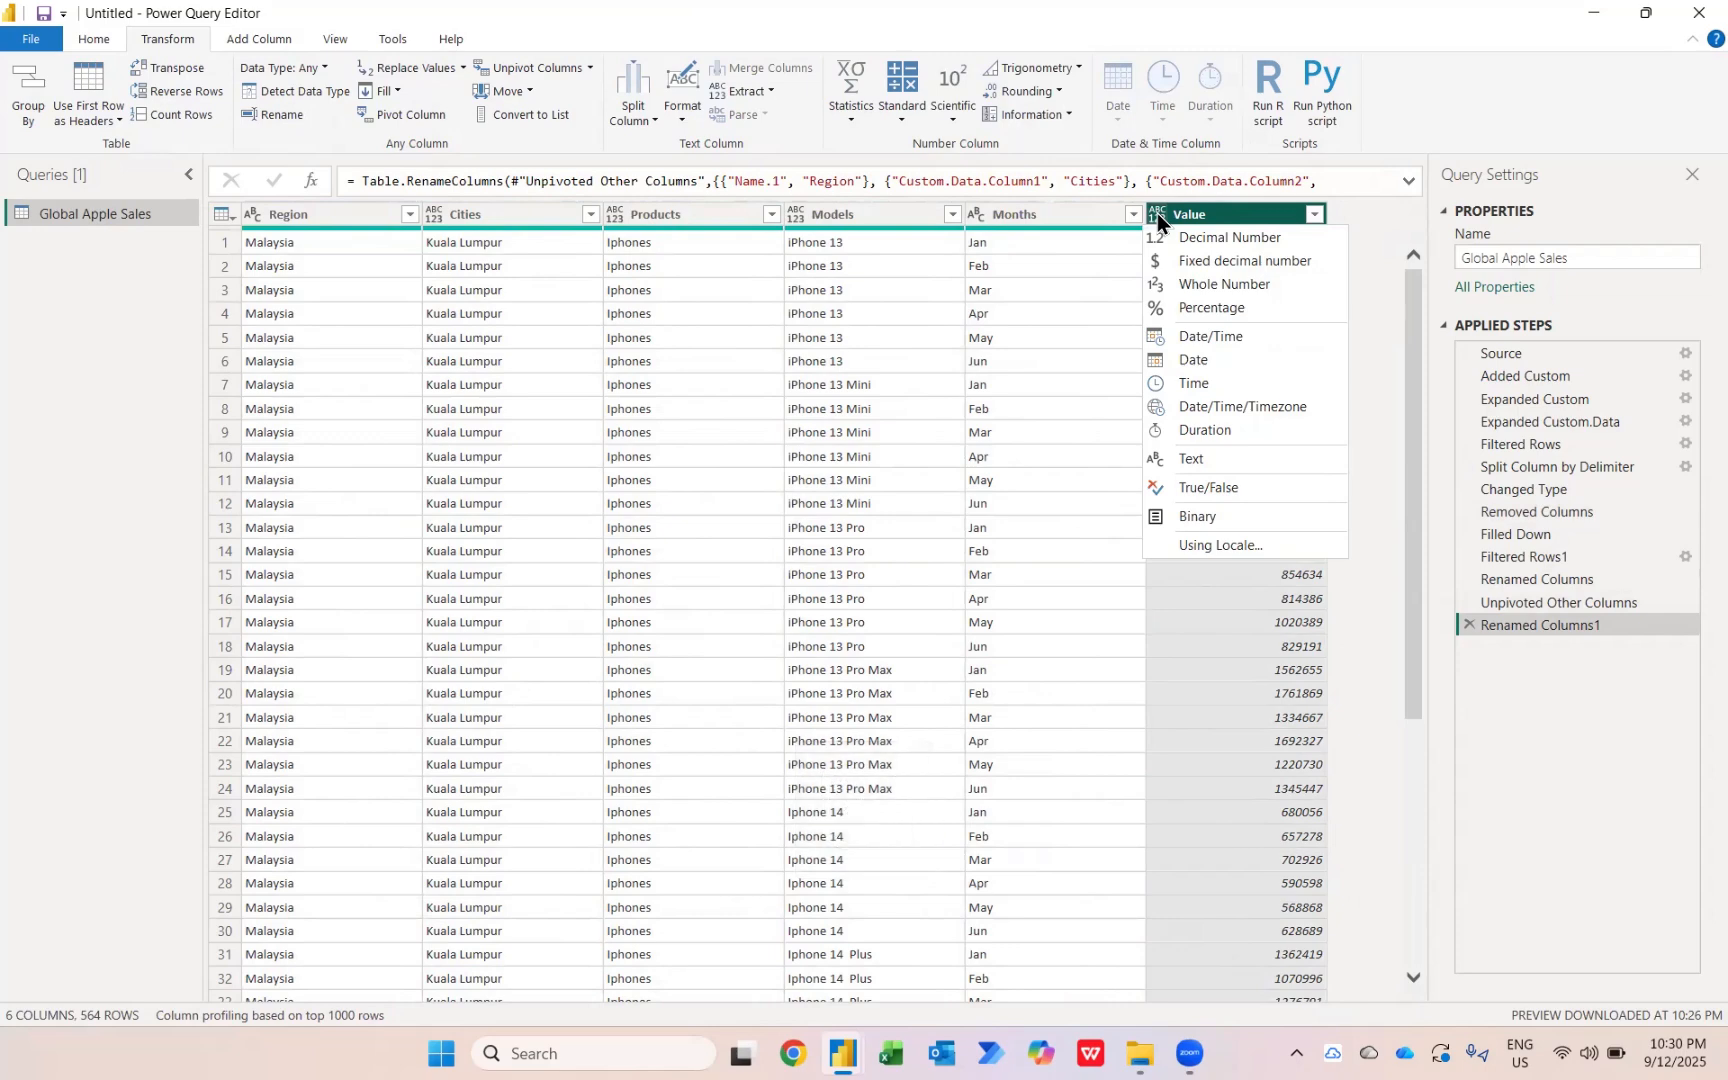
pyautogui.click(1184, 284)
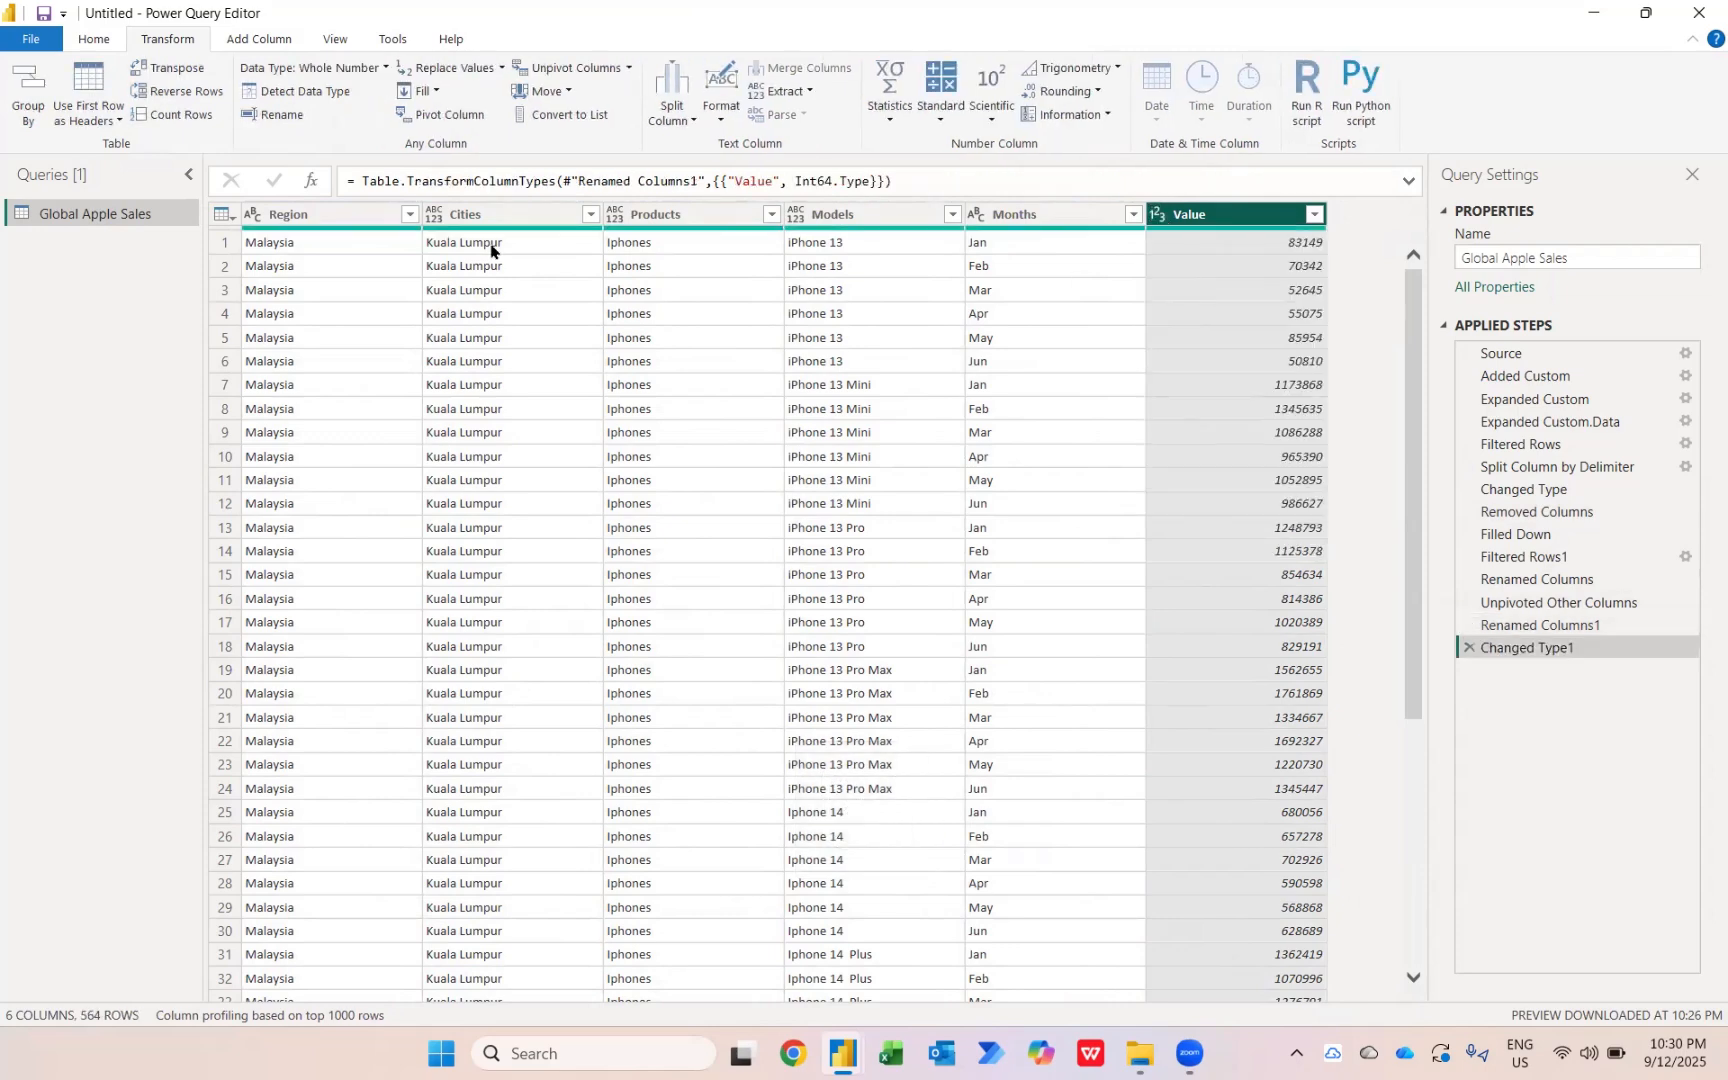
pyautogui.click(469, 228)
pyautogui.keyDown('shift'); pyautogui.click(830, 226); pyautogui.keyUp('shift')
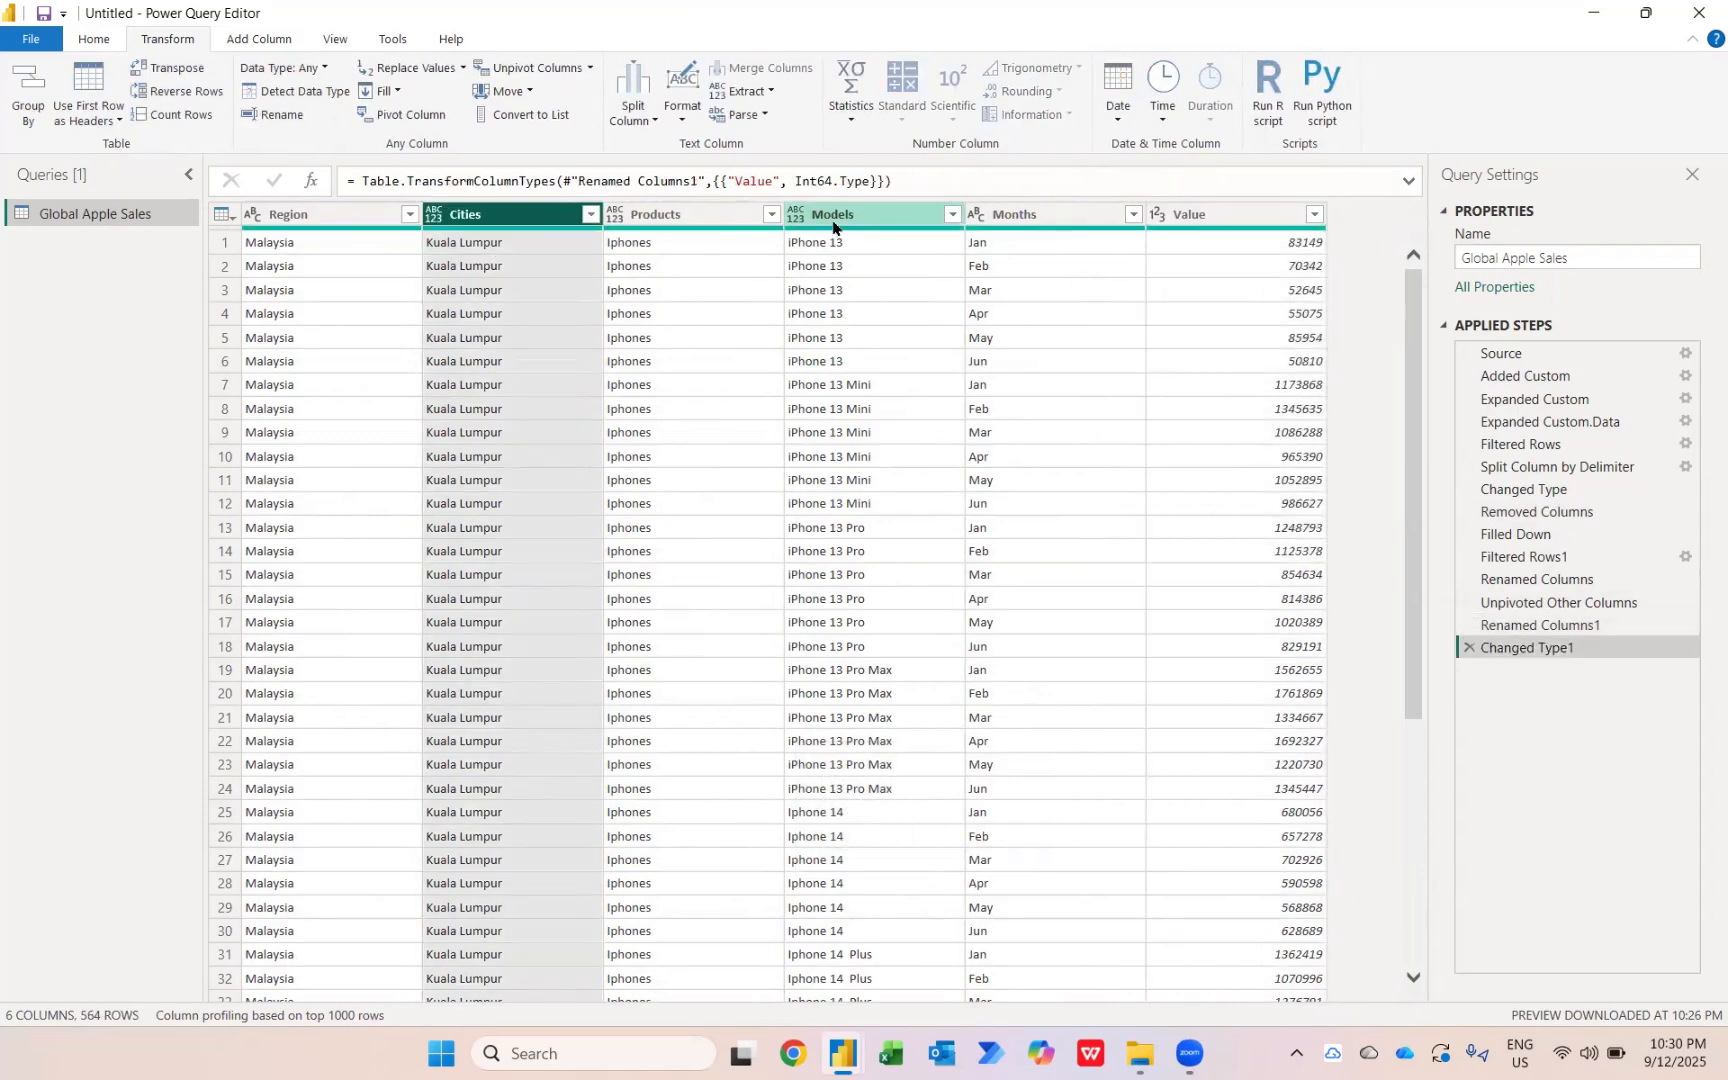
pyautogui.click(256, 69)
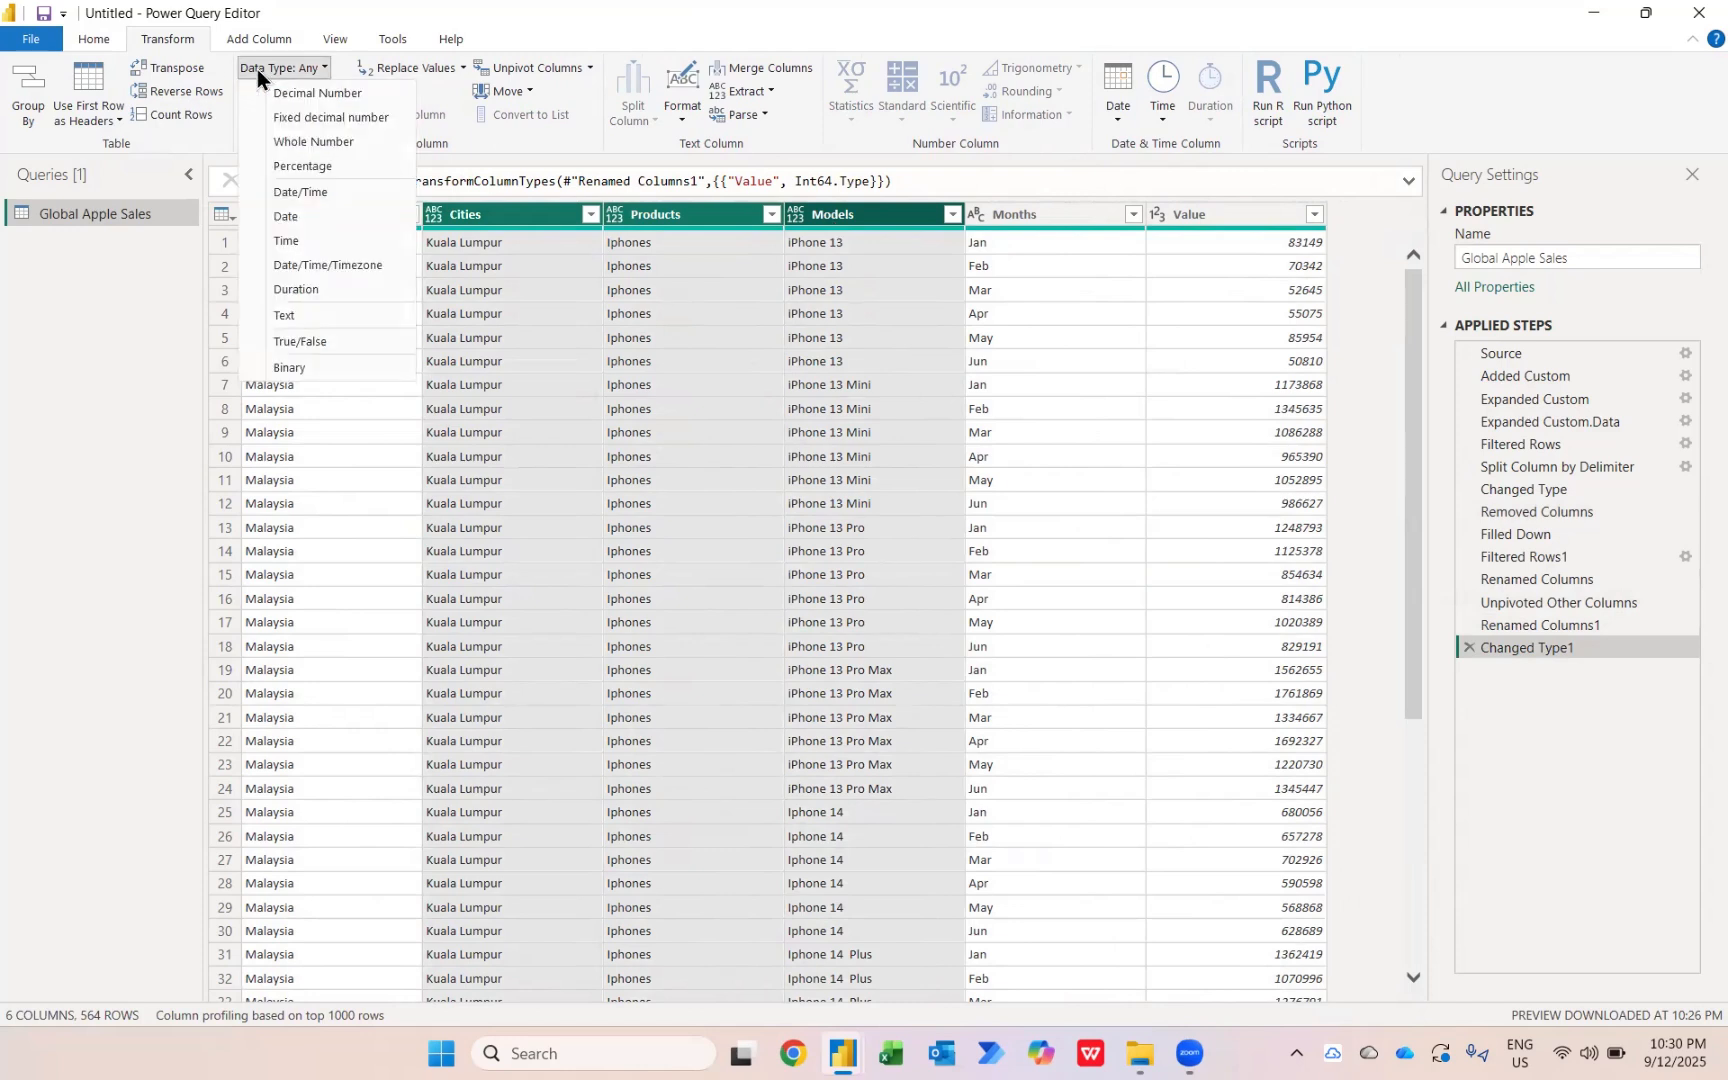
pyautogui.click(286, 316)
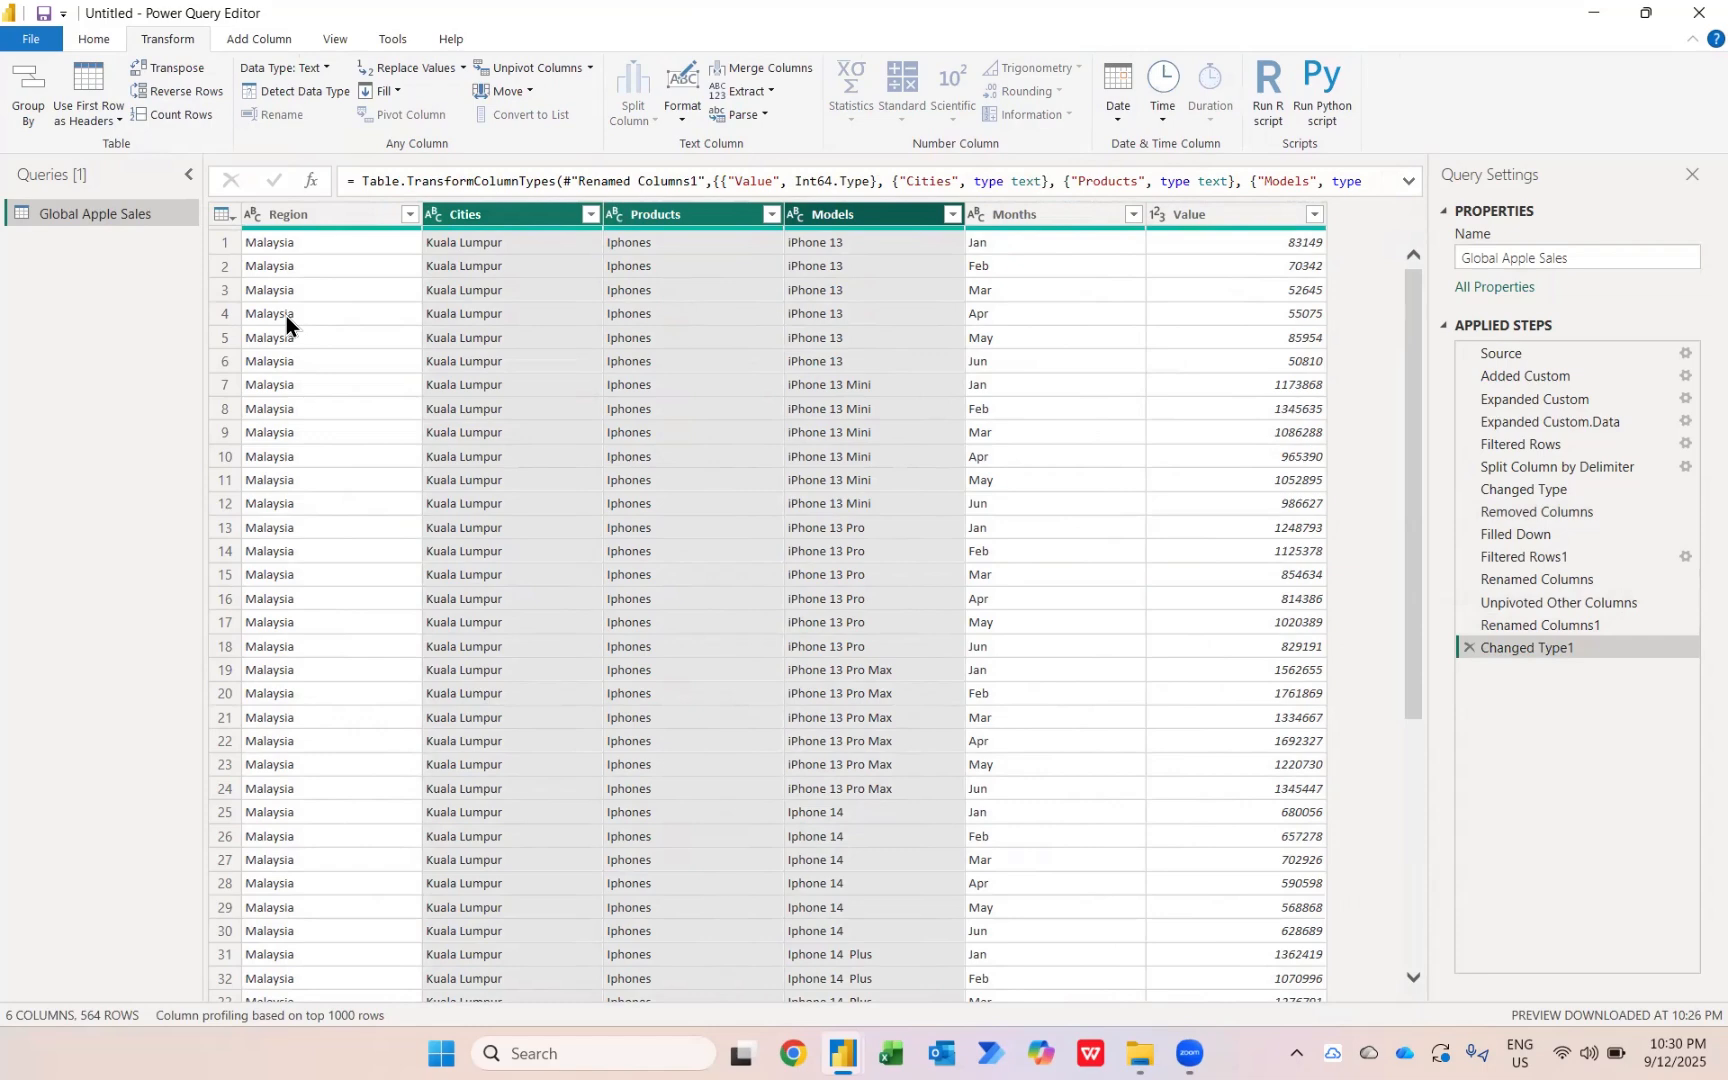
# - Close the query editor with the changes applied and expand the fields of the Global Apple Sales table
pyautogui.click(99, 44)
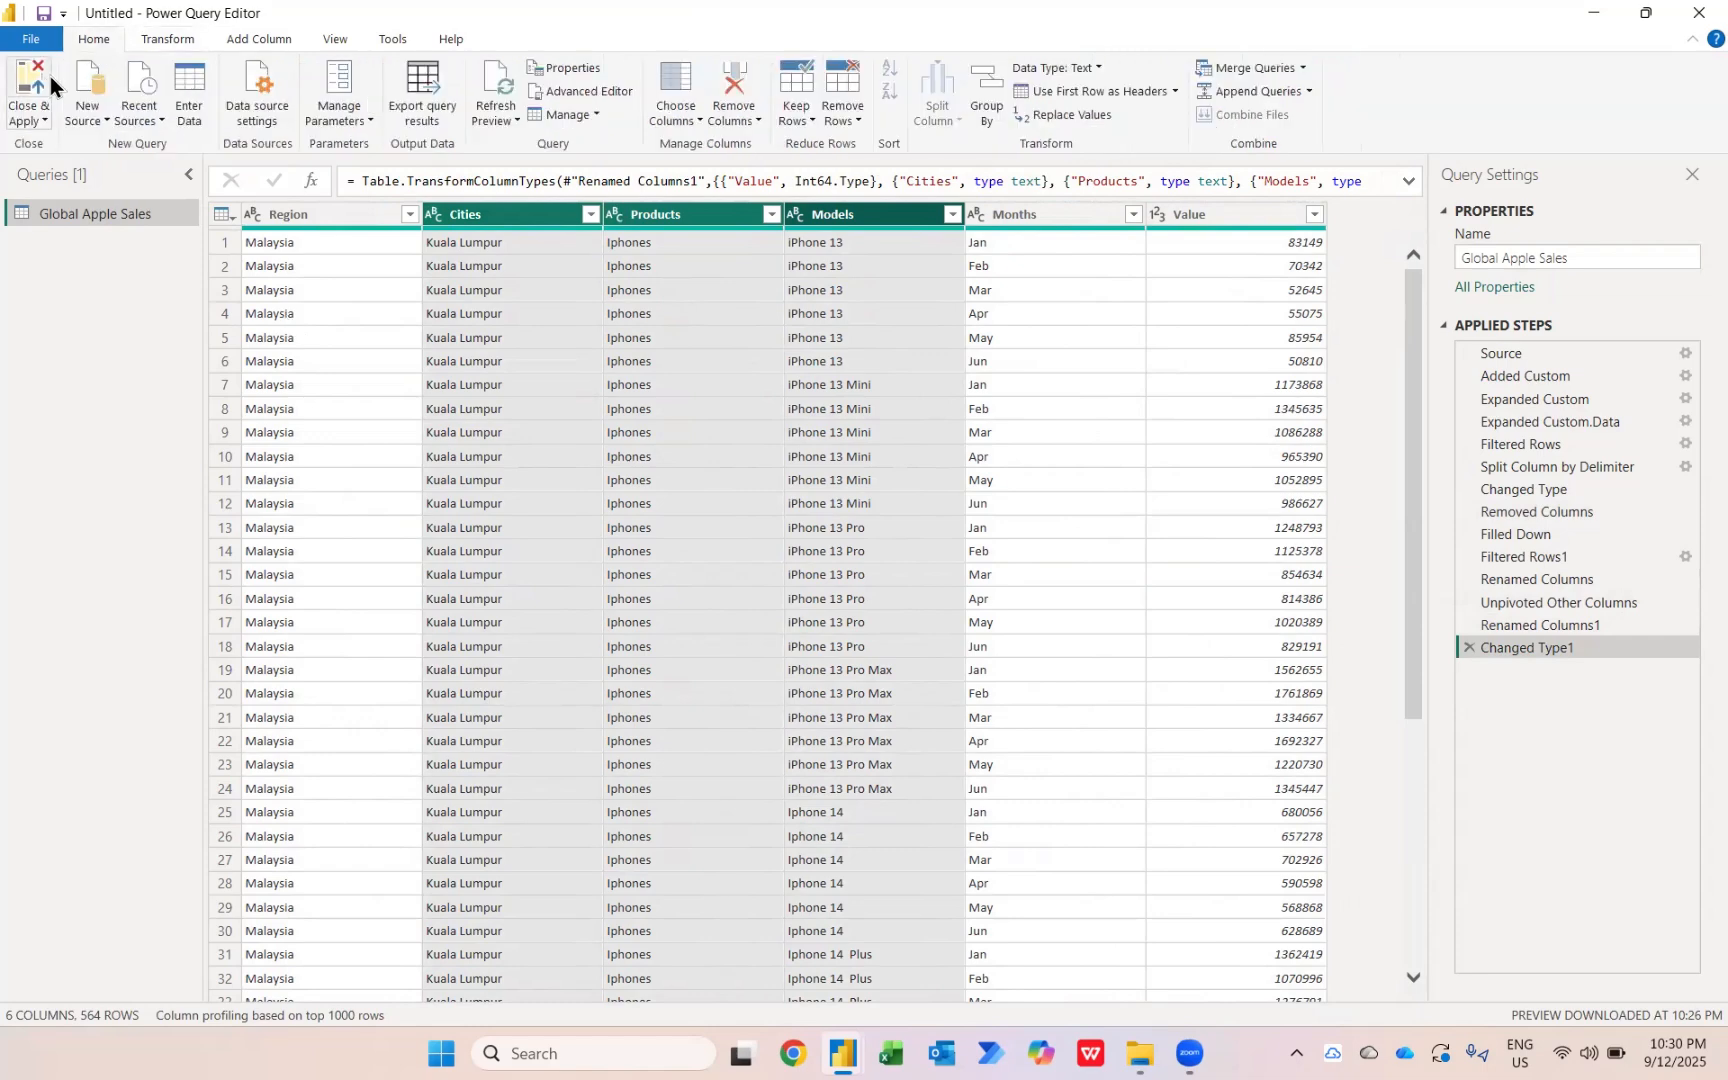
pyautogui.click(43, 80)
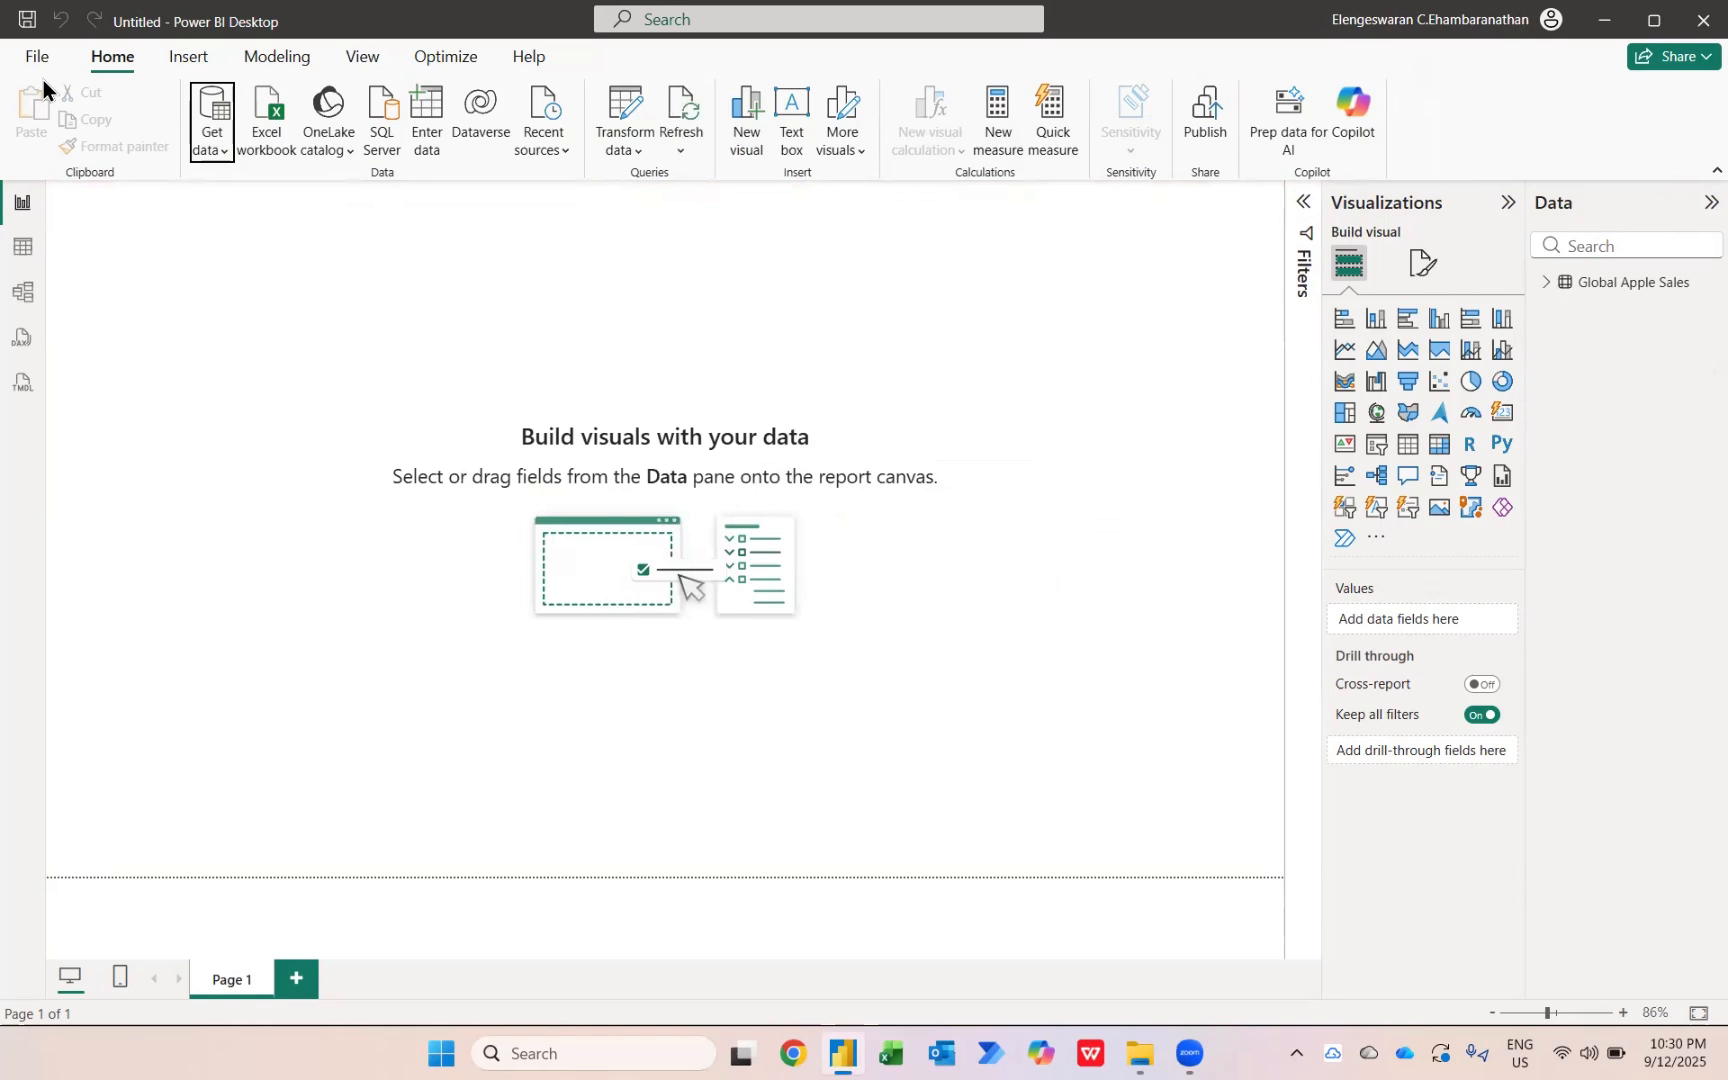
pyautogui.click(1534, 287)
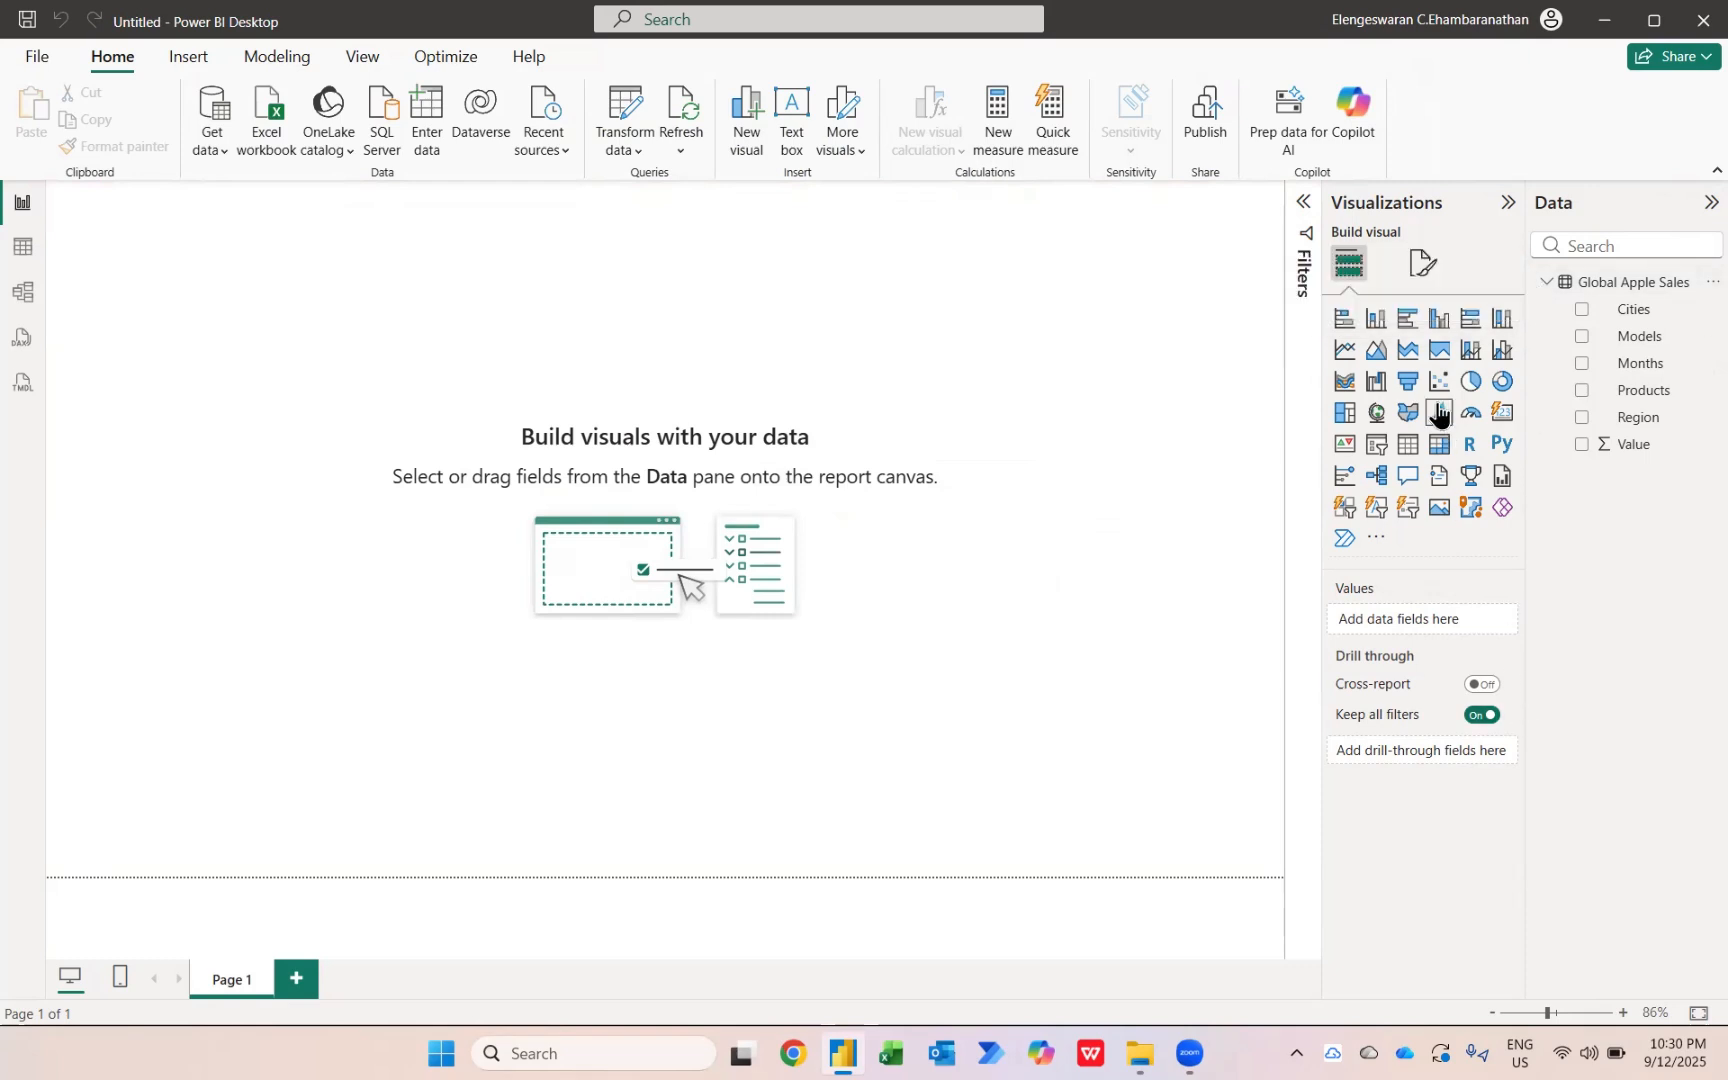
# - Add a table visual showing Products and the sum of Value, and enlarge it on the report page
pyautogui.click(1410, 450)
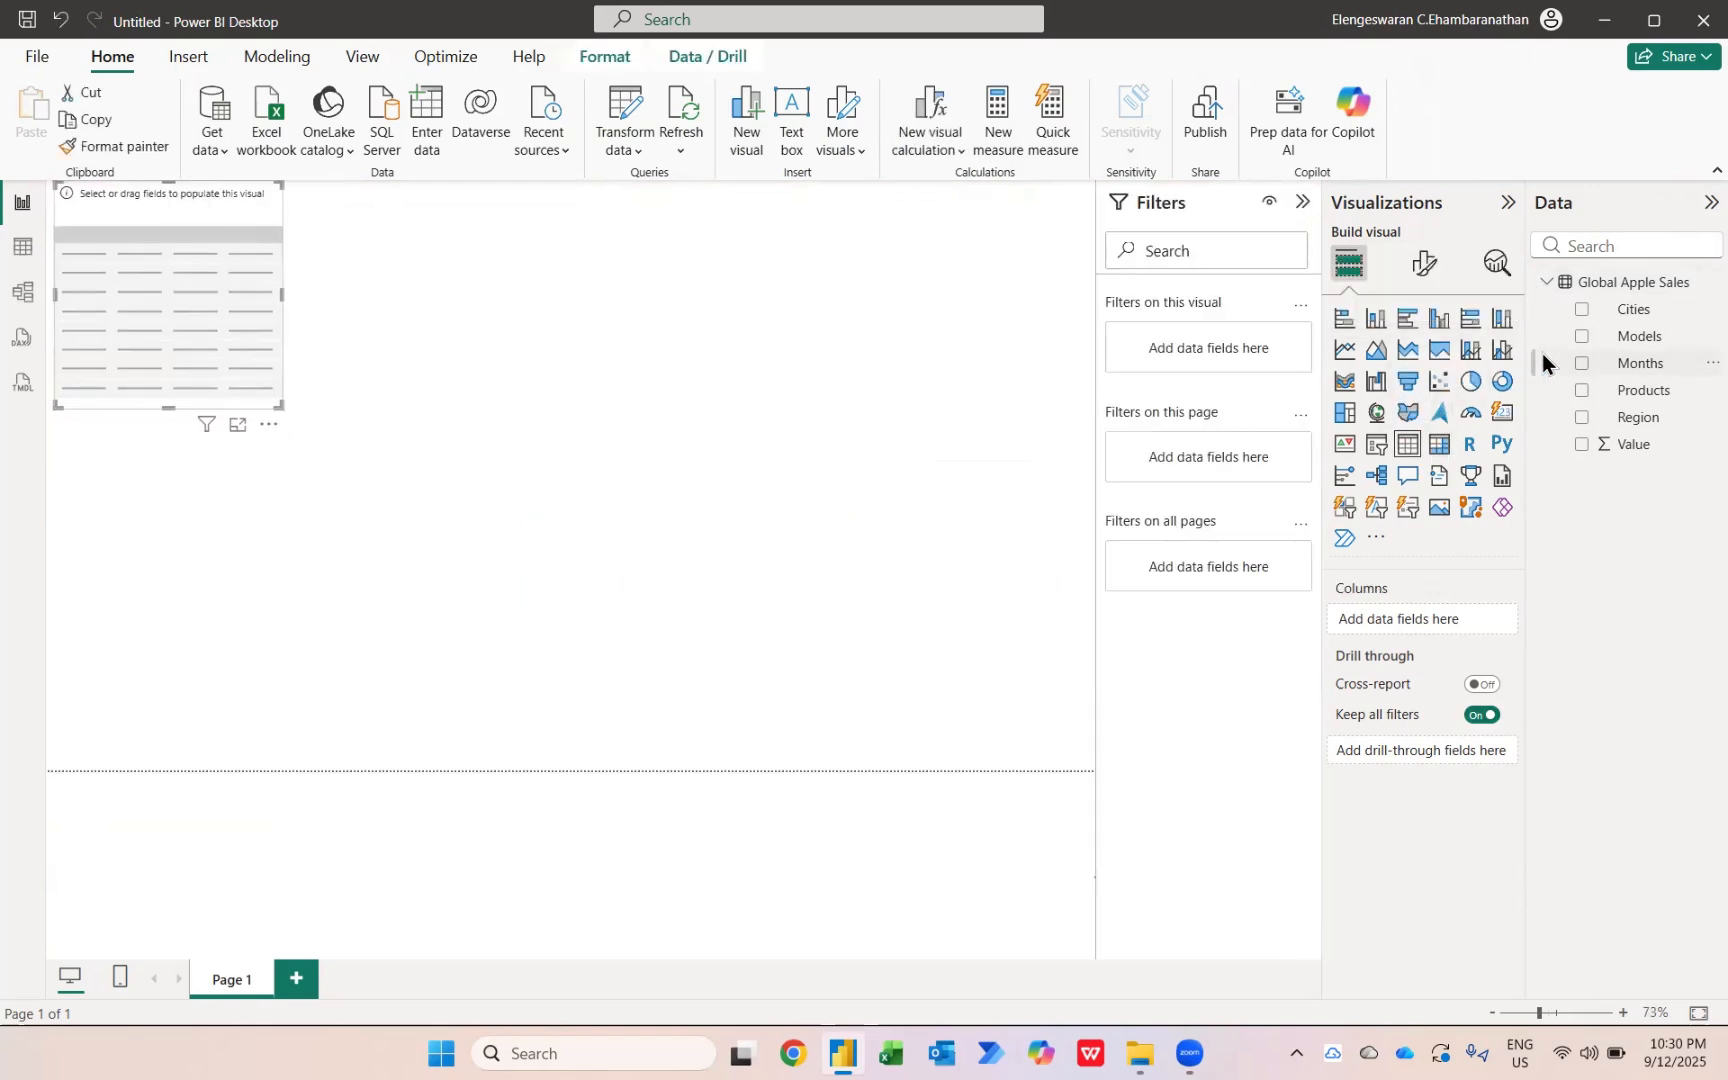
pyautogui.click(1581, 391)
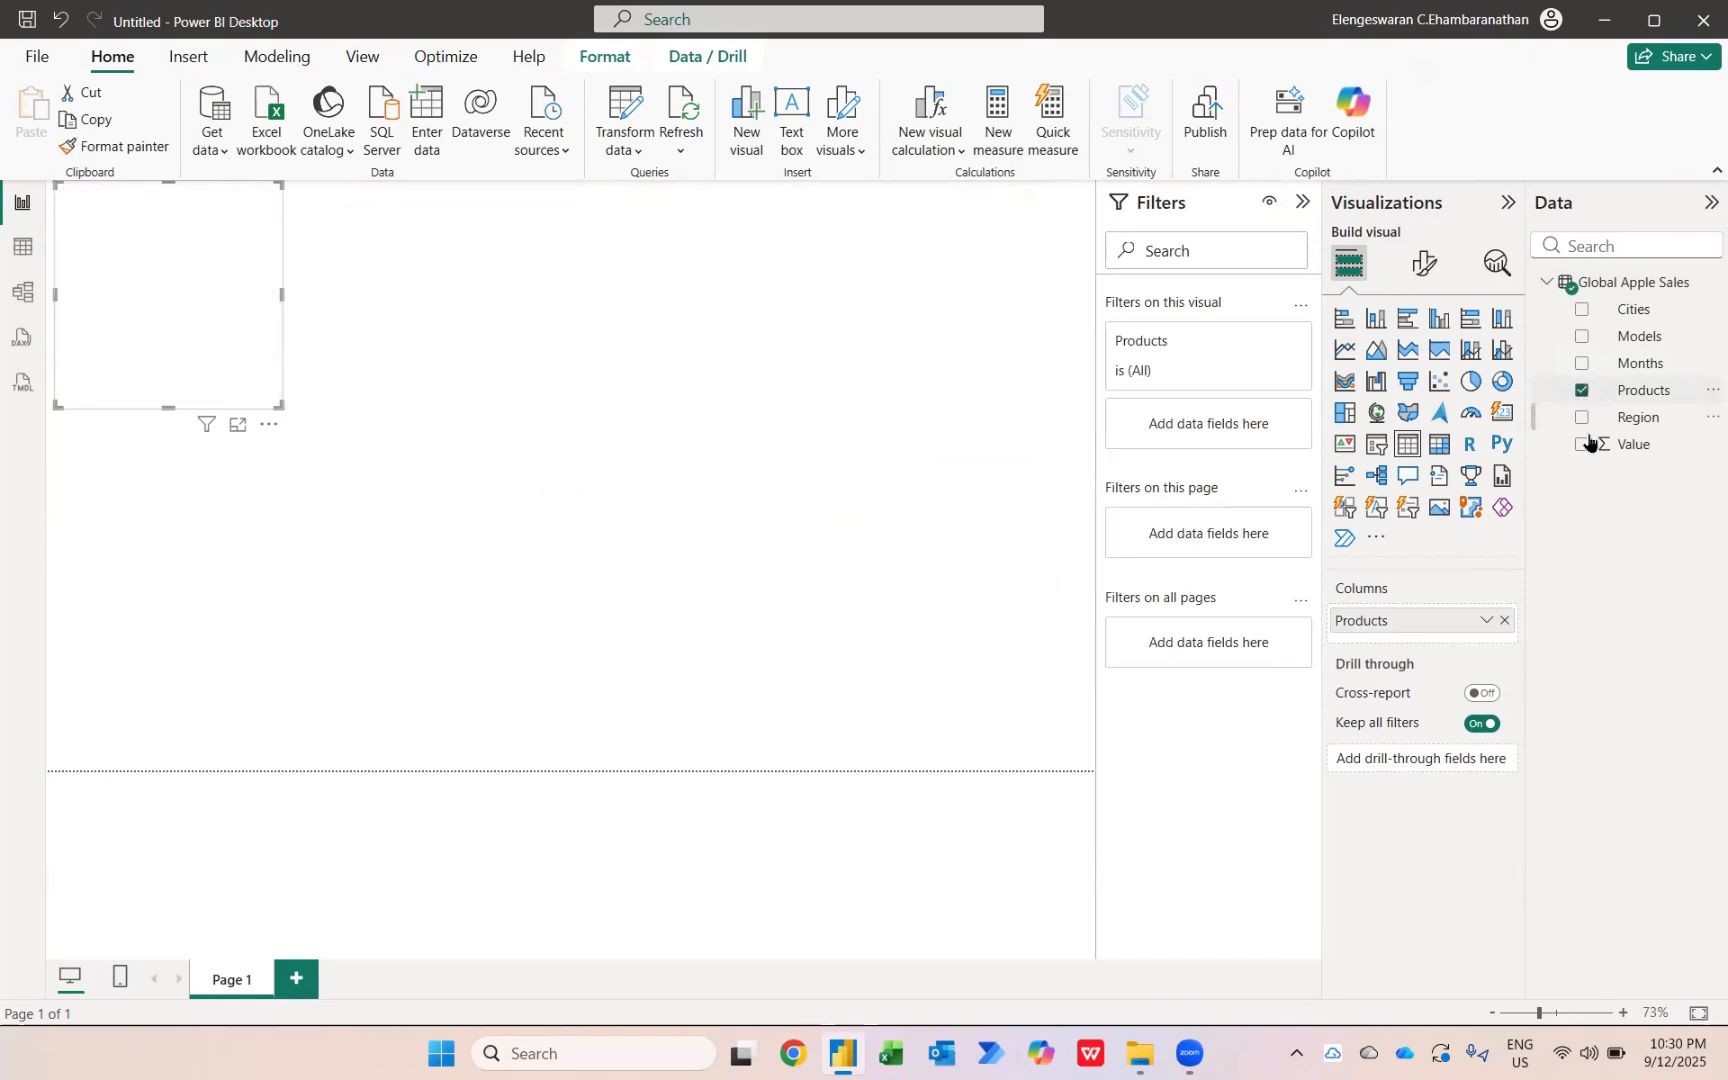
pyautogui.click(1582, 444)
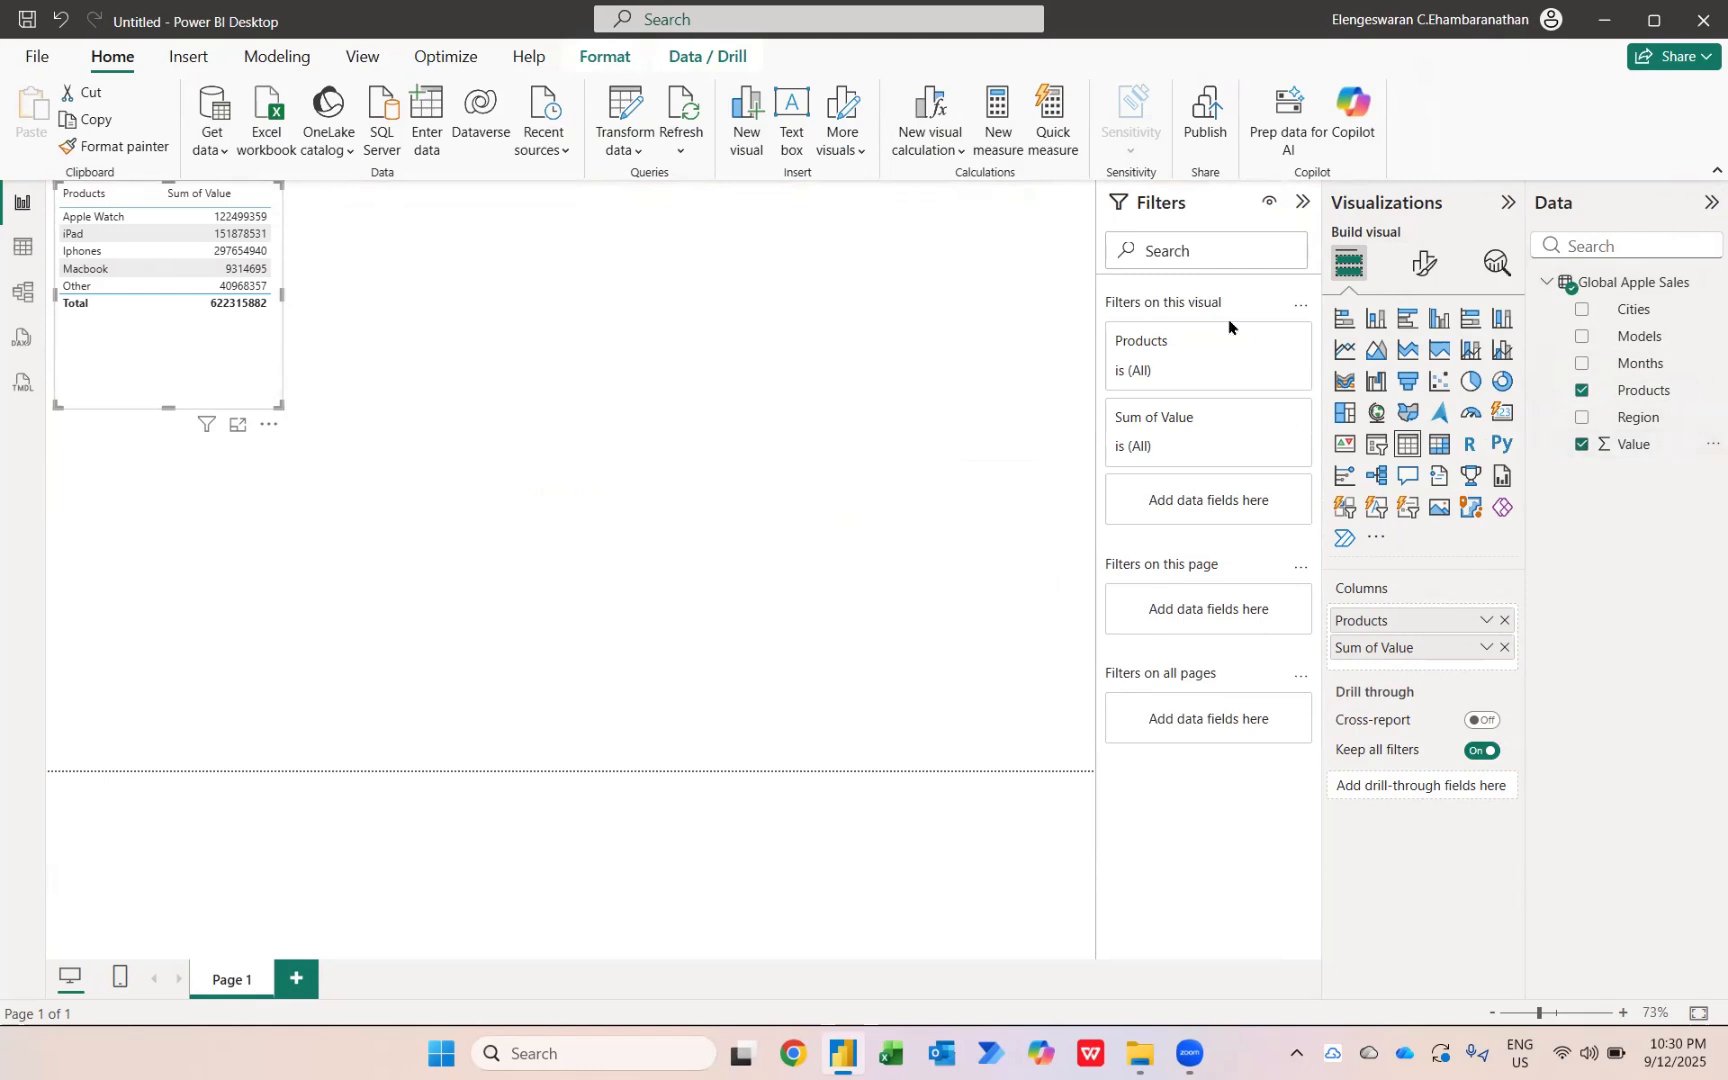
pyautogui.moveTo(281, 402); pyautogui.dragTo(490, 590)
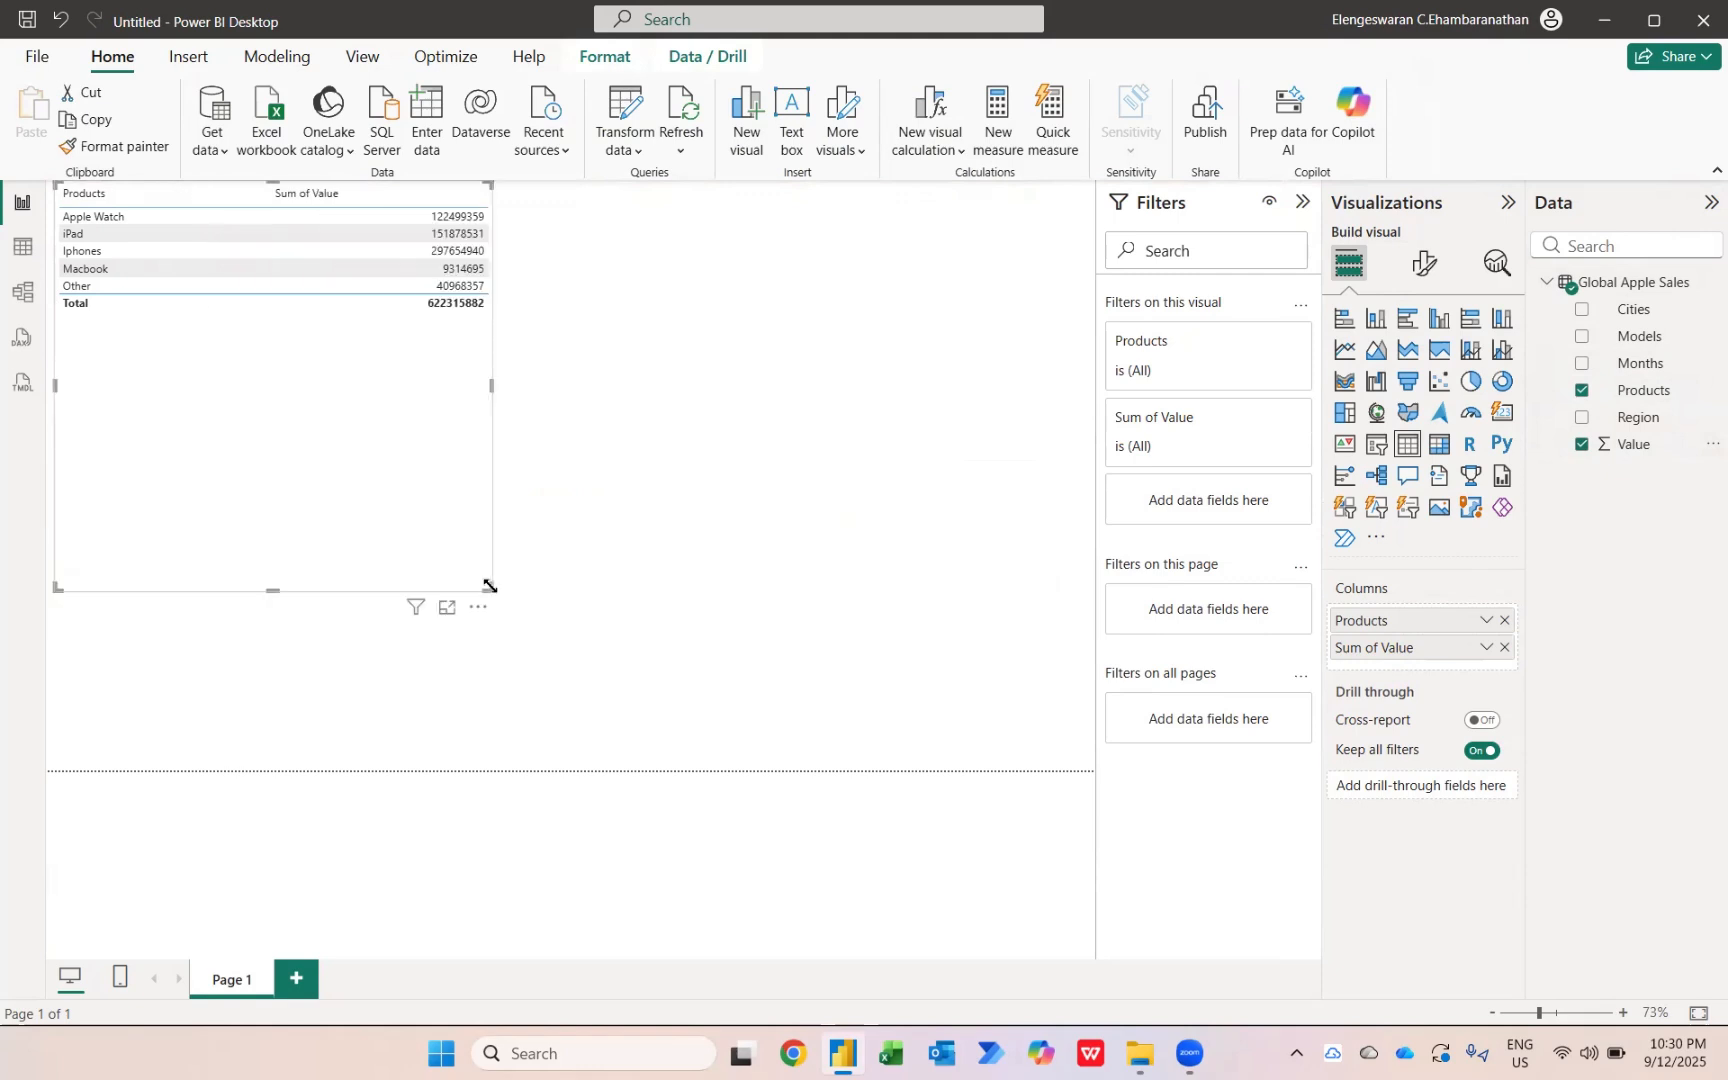
# - Set the resize behavior of the table visual's column headers to Fit to content
pyautogui.click(1427, 267)
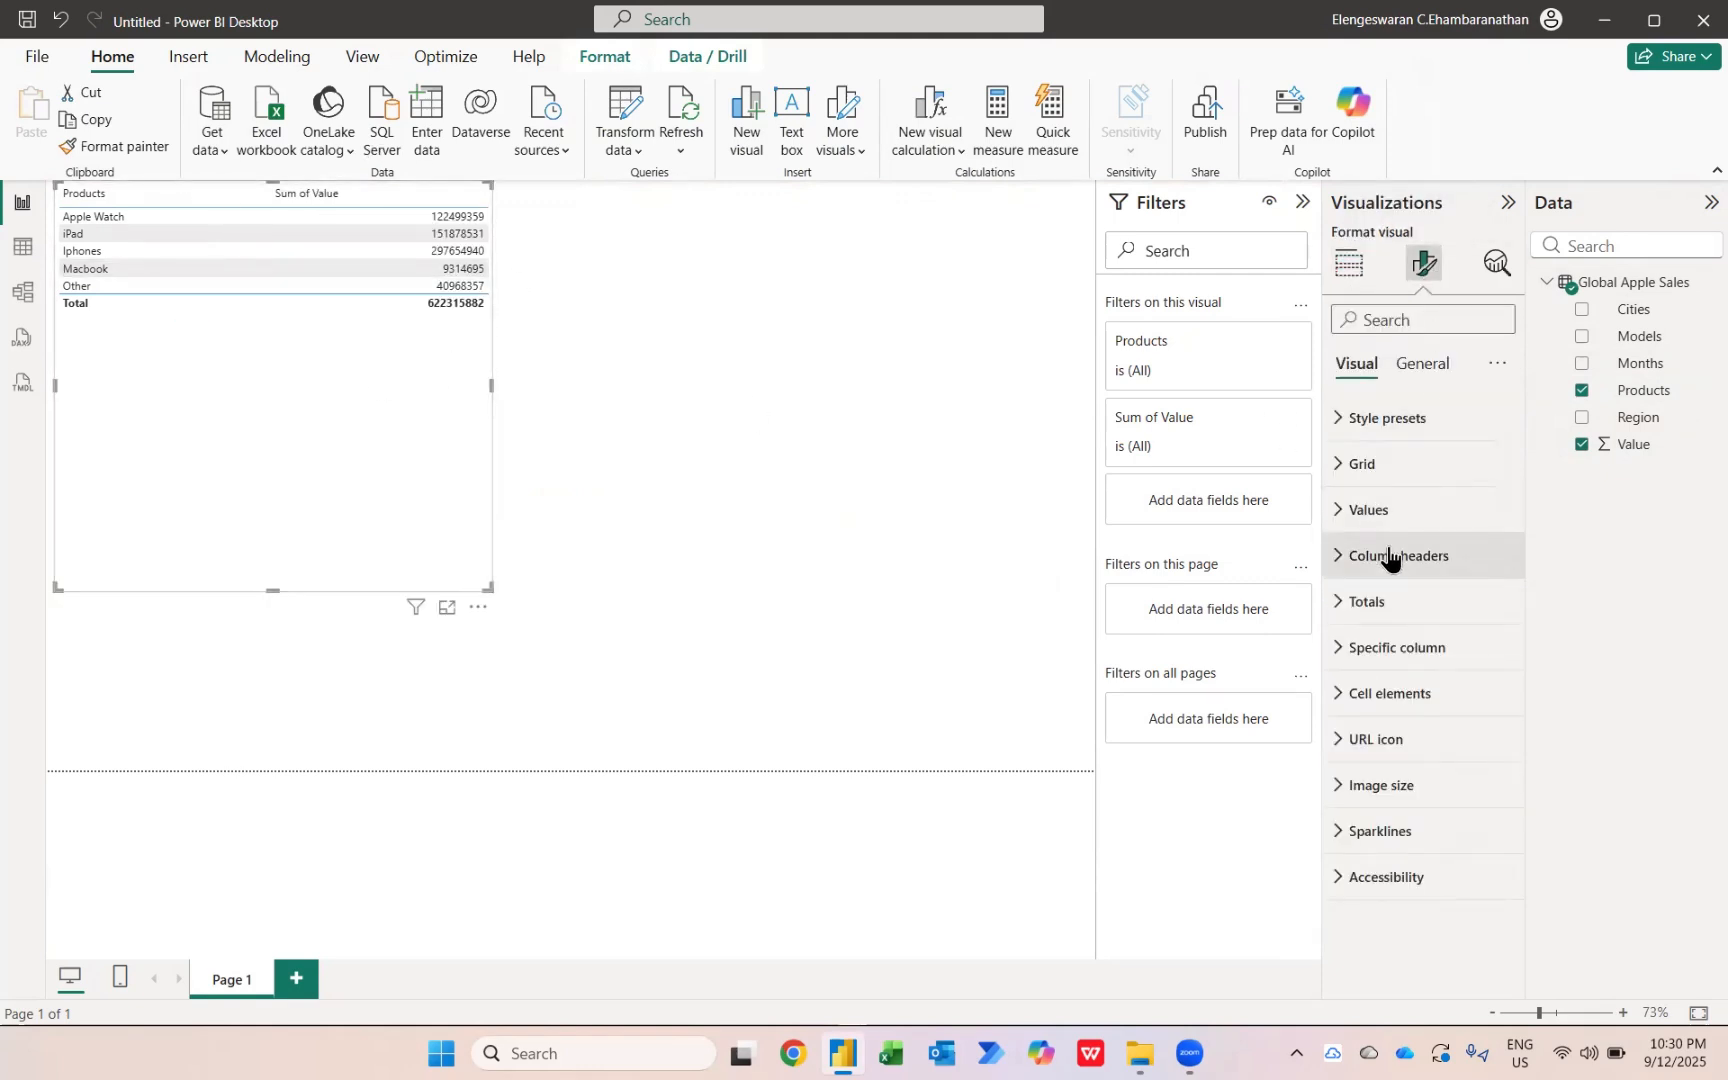
pyautogui.click(1388, 557)
pyautogui.scroll(-3, 1431, 788)
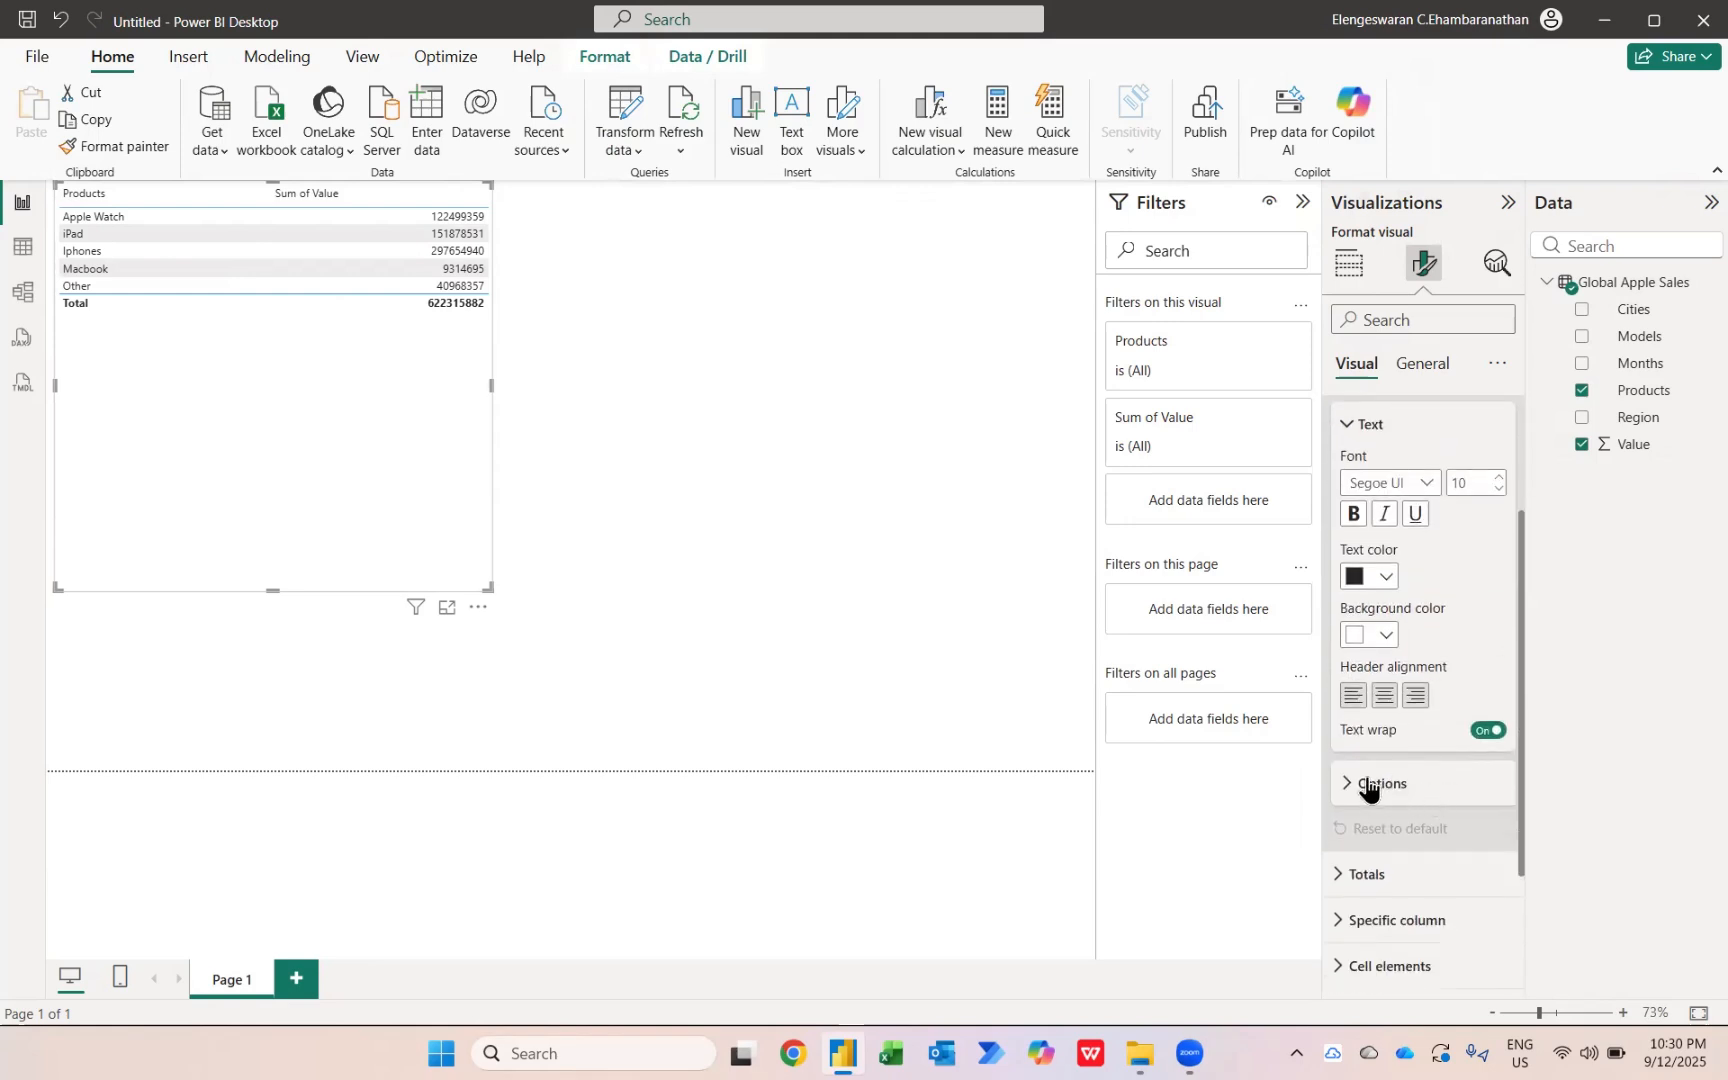
pyautogui.click(1369, 787)
pyautogui.scroll(-1, 1366, 780)
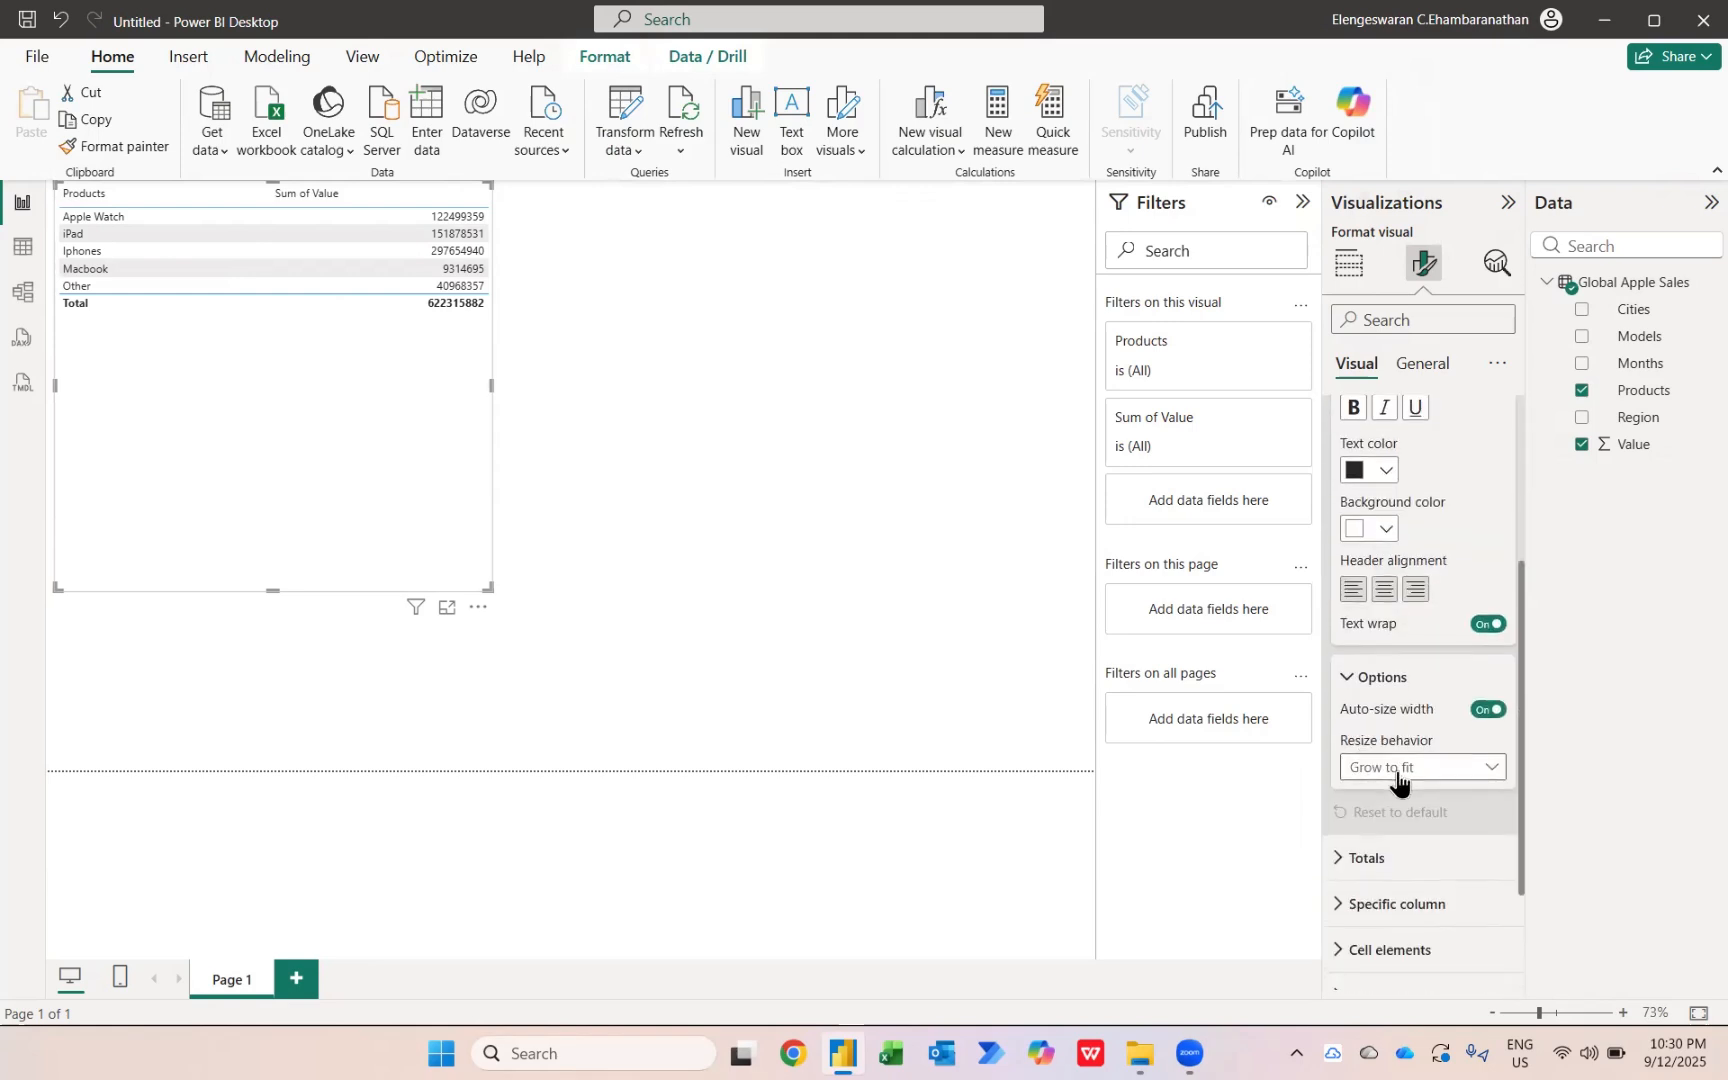
pyautogui.click(1398, 772)
pyautogui.click(1378, 815)
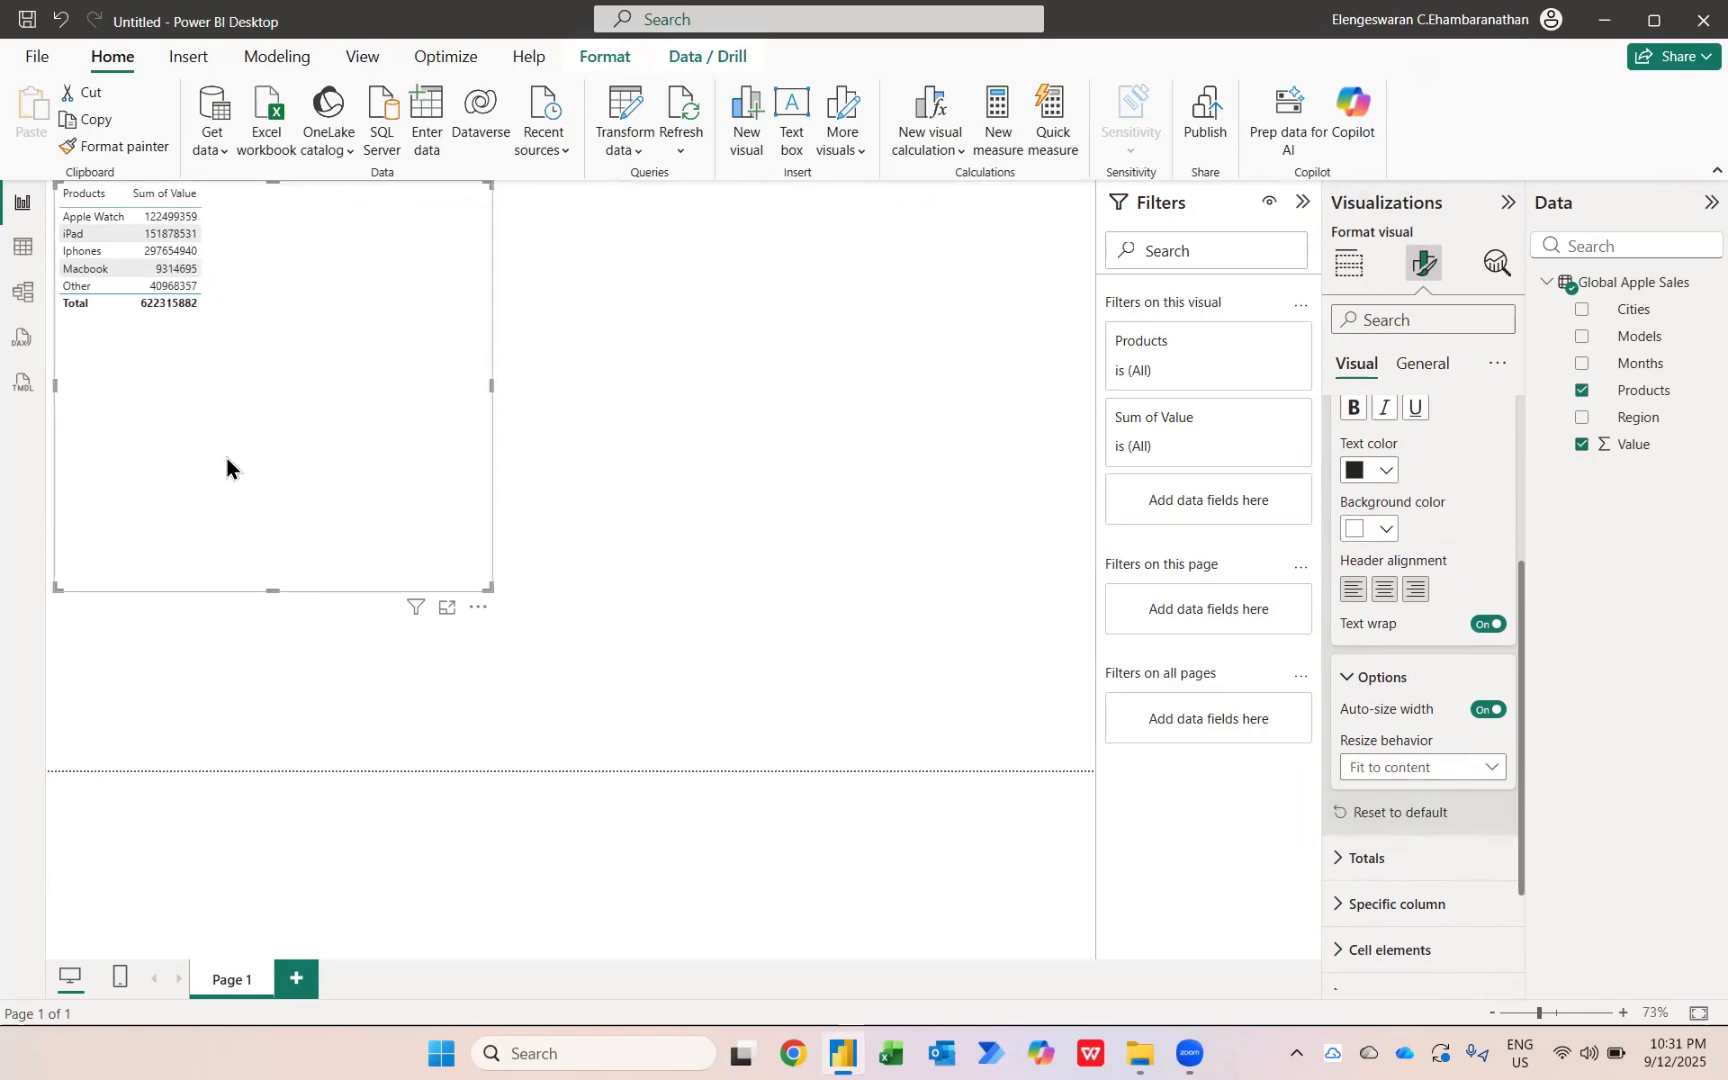
# - Set the font size of the table visual's values to 20
pyautogui.scroll(3, 1427, 780)
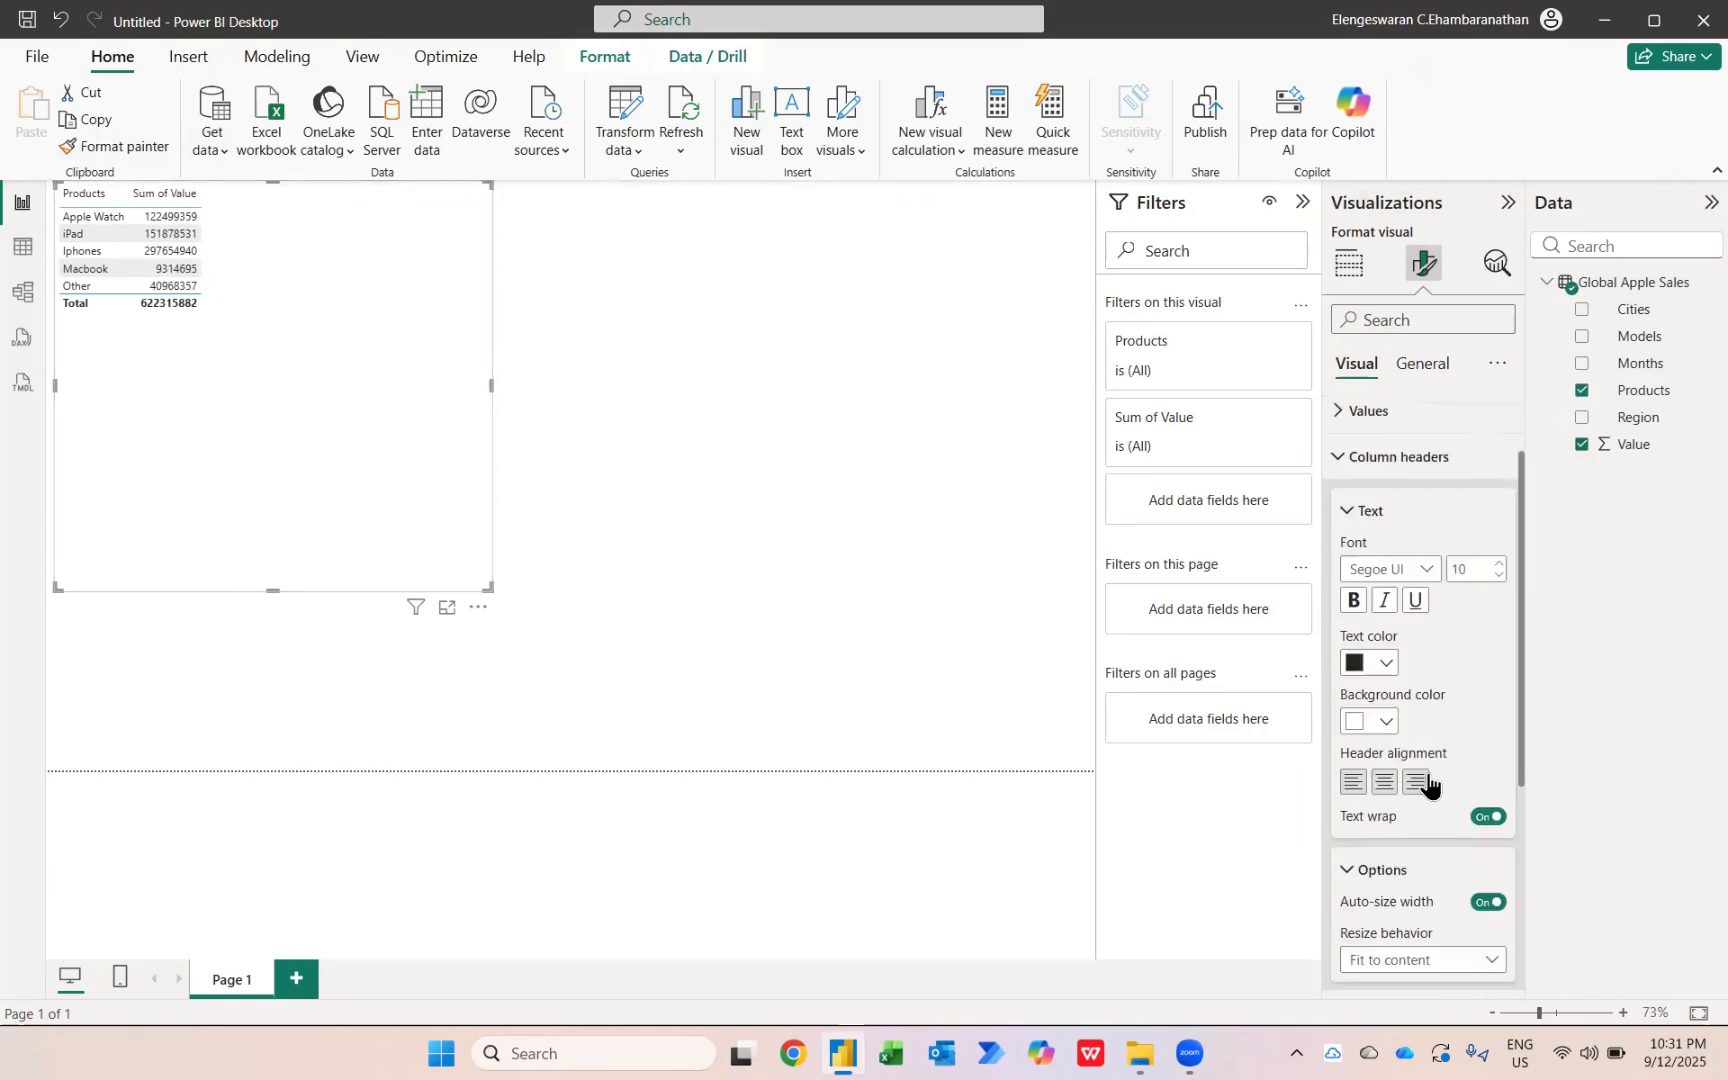
pyautogui.click(1385, 524)
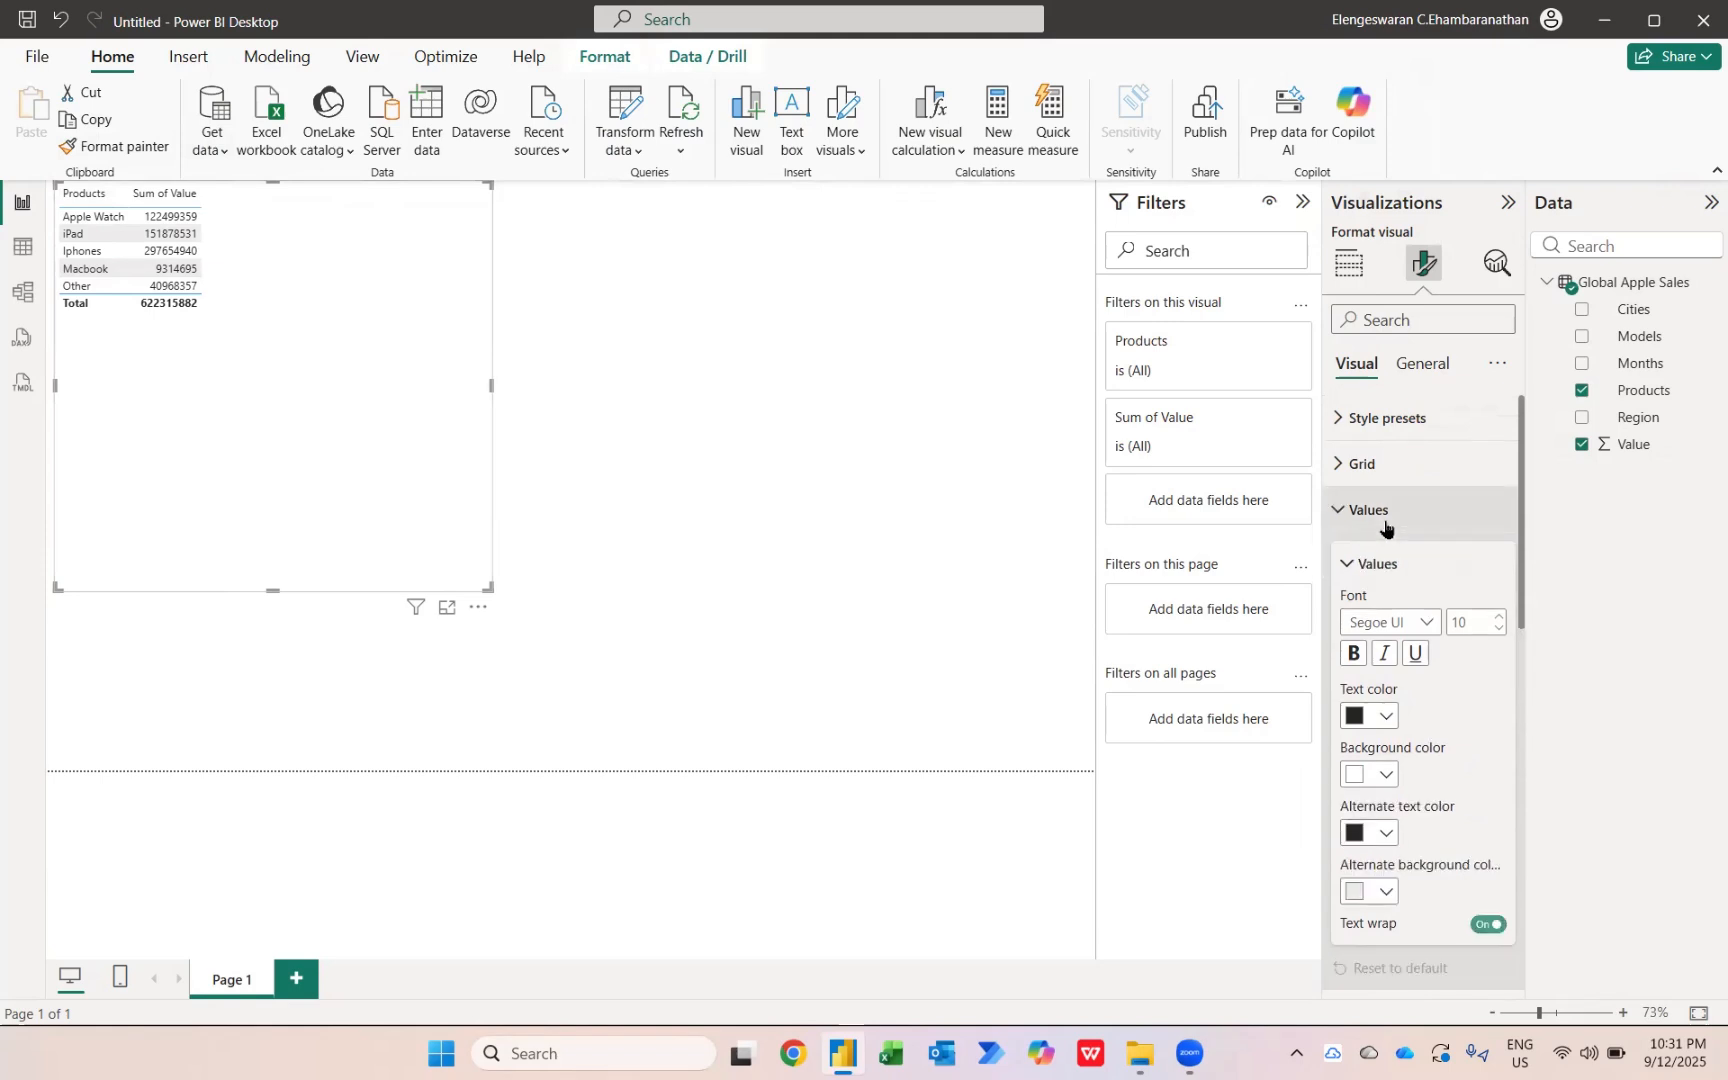
pyautogui.doubleClick(1474, 617)
pyautogui.write('20')
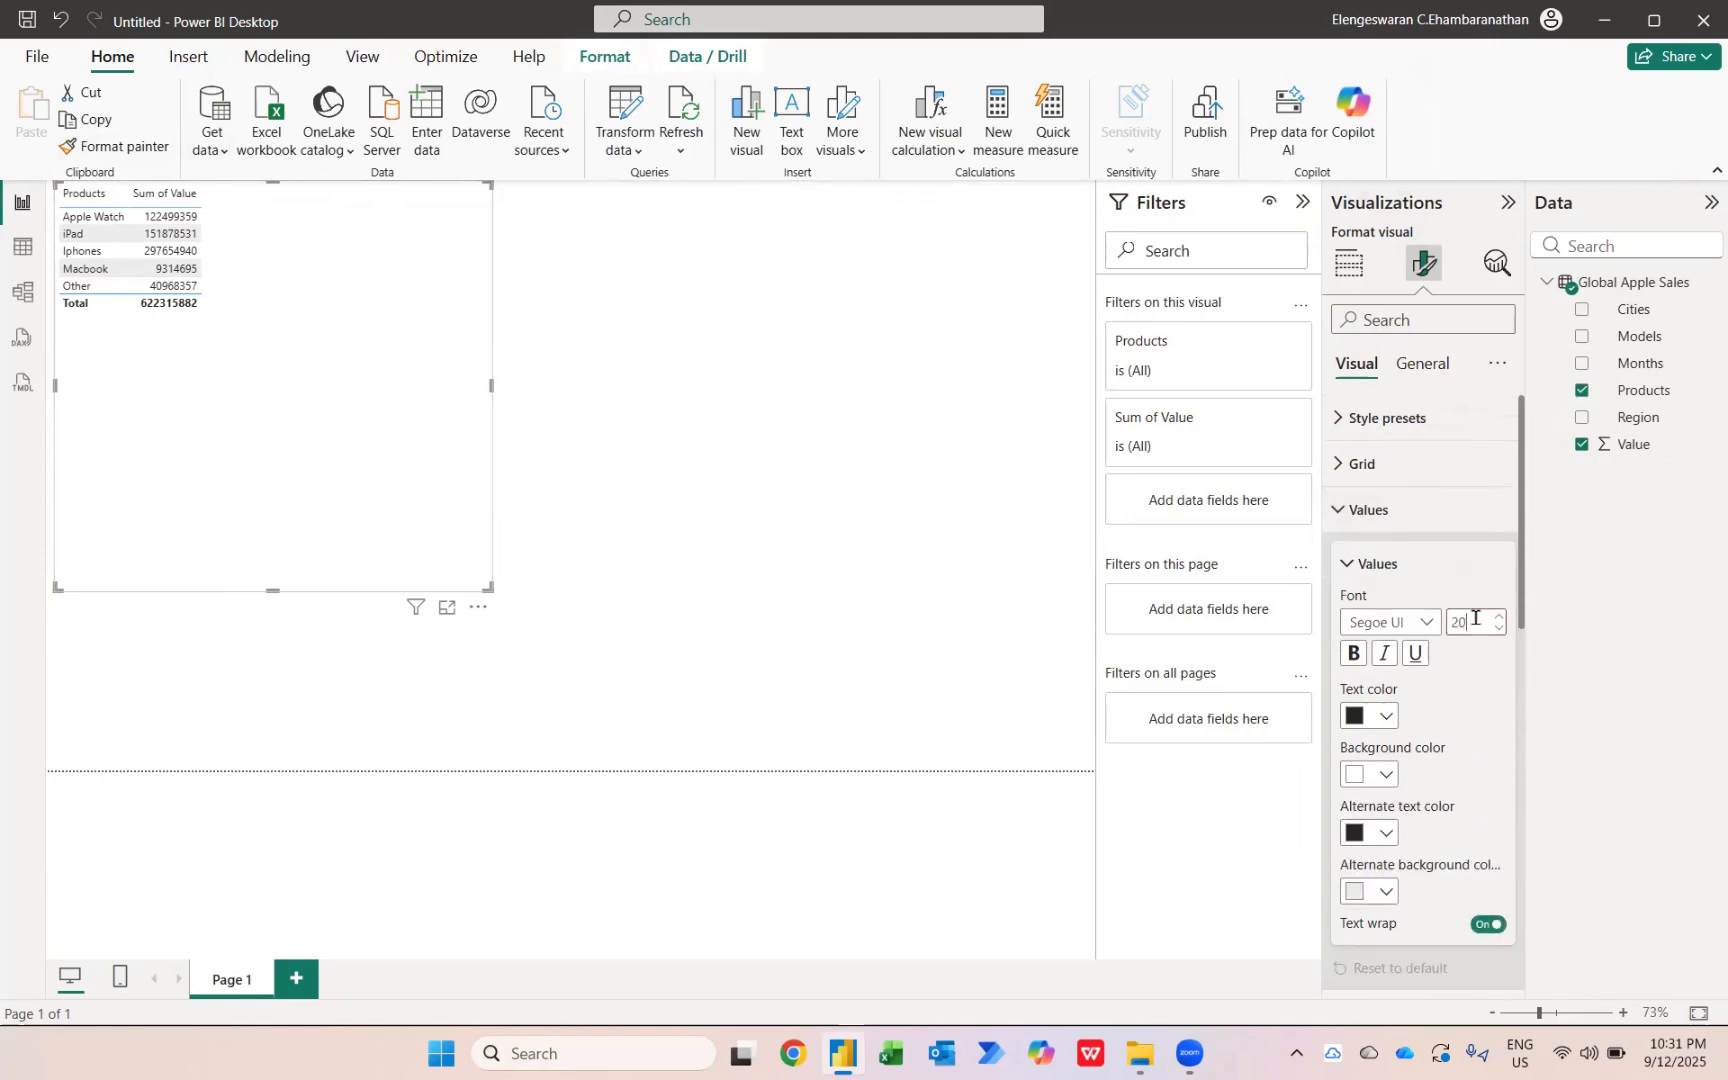
pyautogui.click(1358, 513)
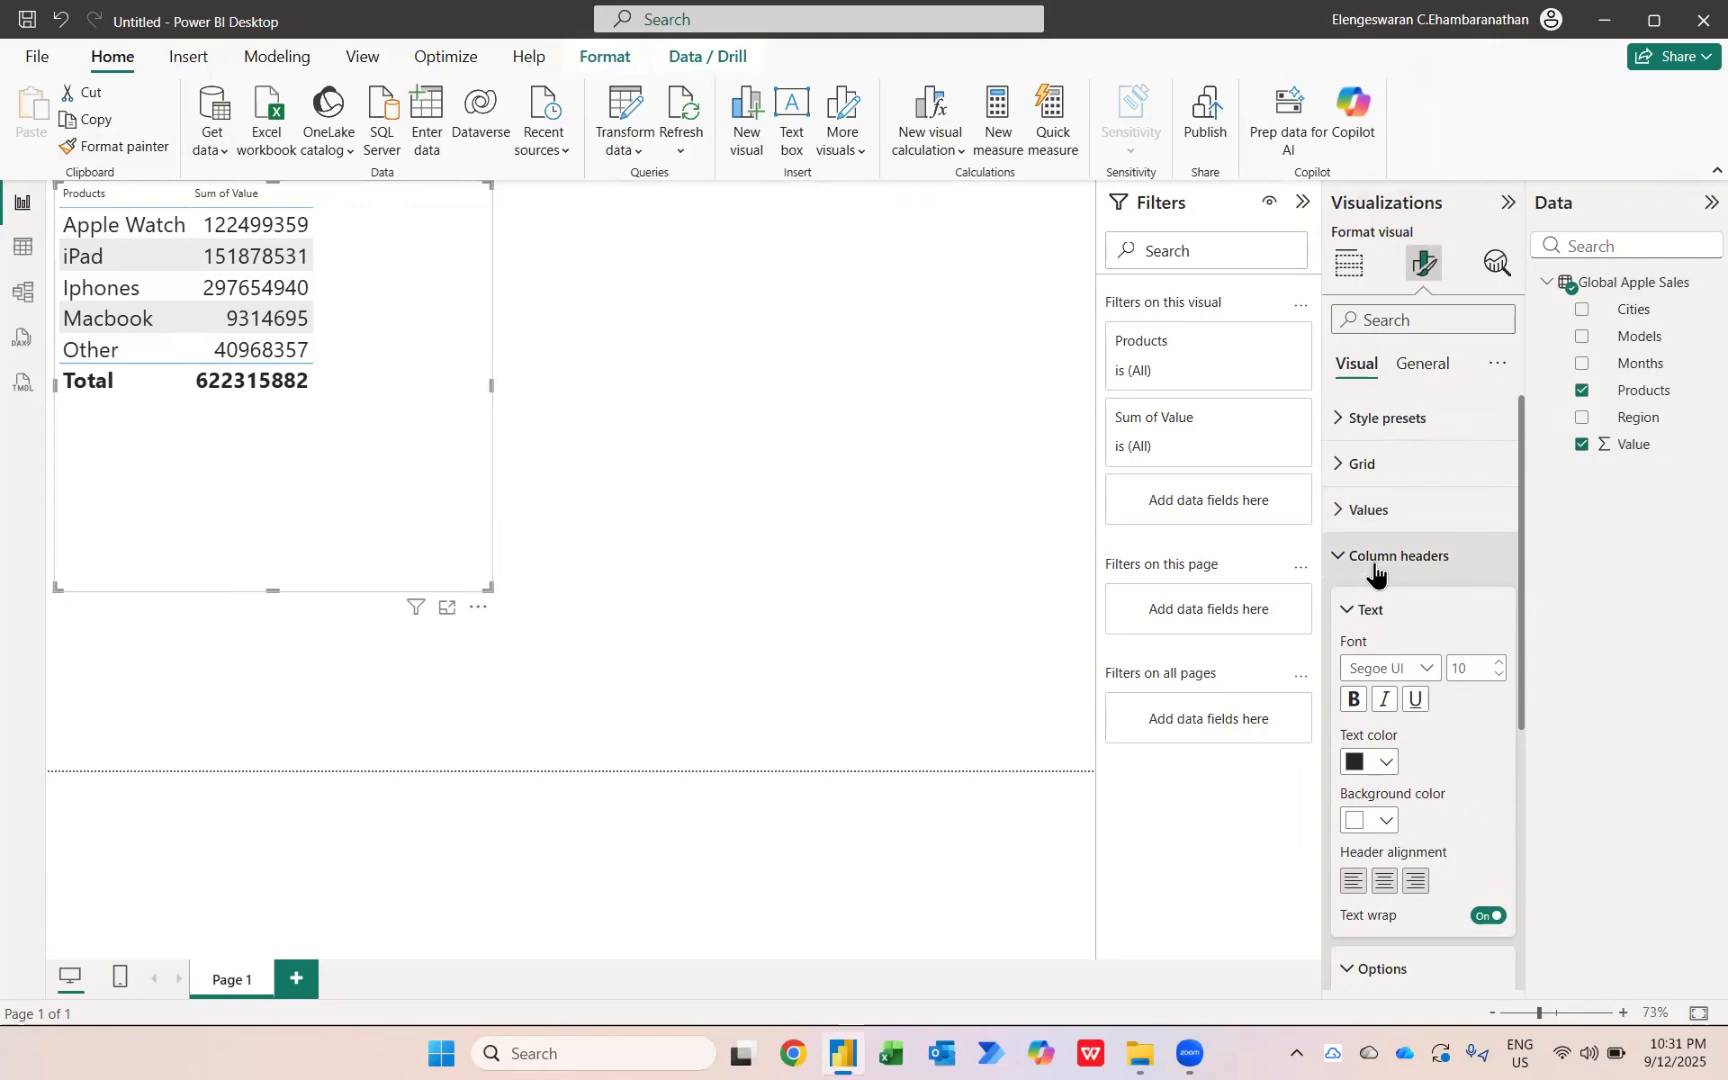
# - Set the table's column header font size to 20 and shrink the visual around its contents
pyautogui.click(1378, 558)
pyautogui.click(1385, 556)
pyautogui.doubleClick(1468, 665)
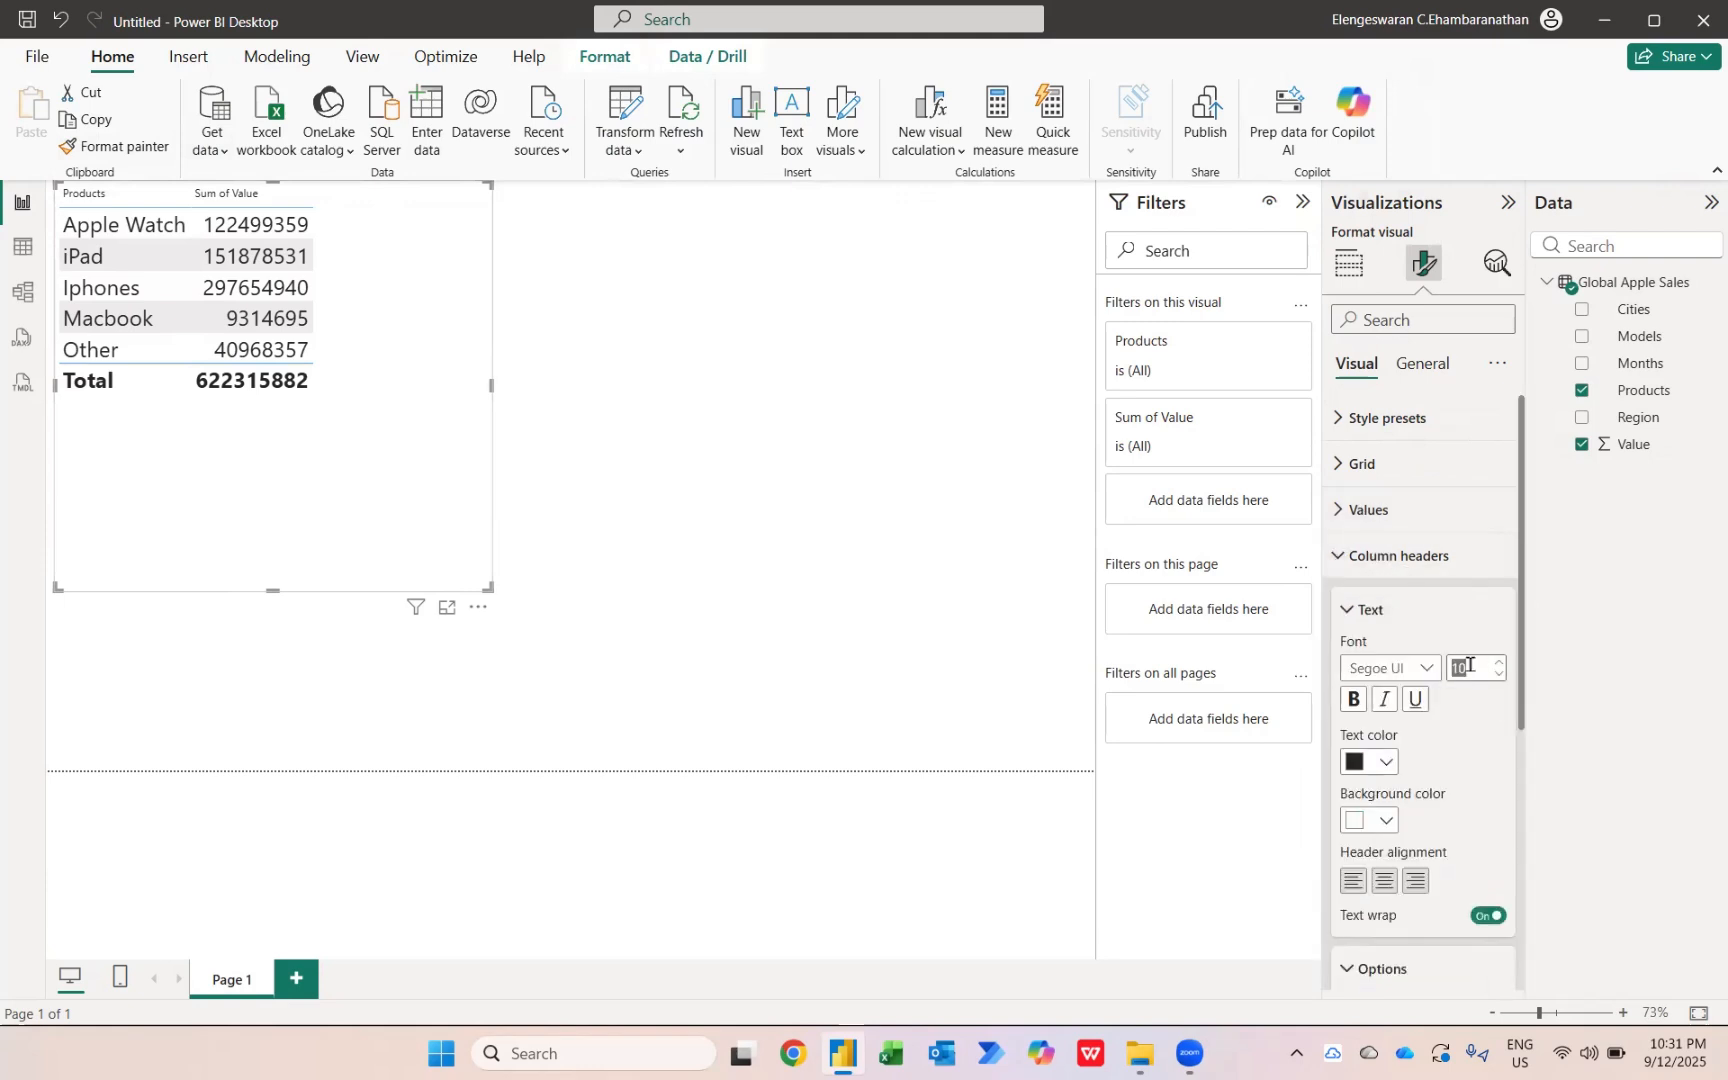
pyautogui.write('20')
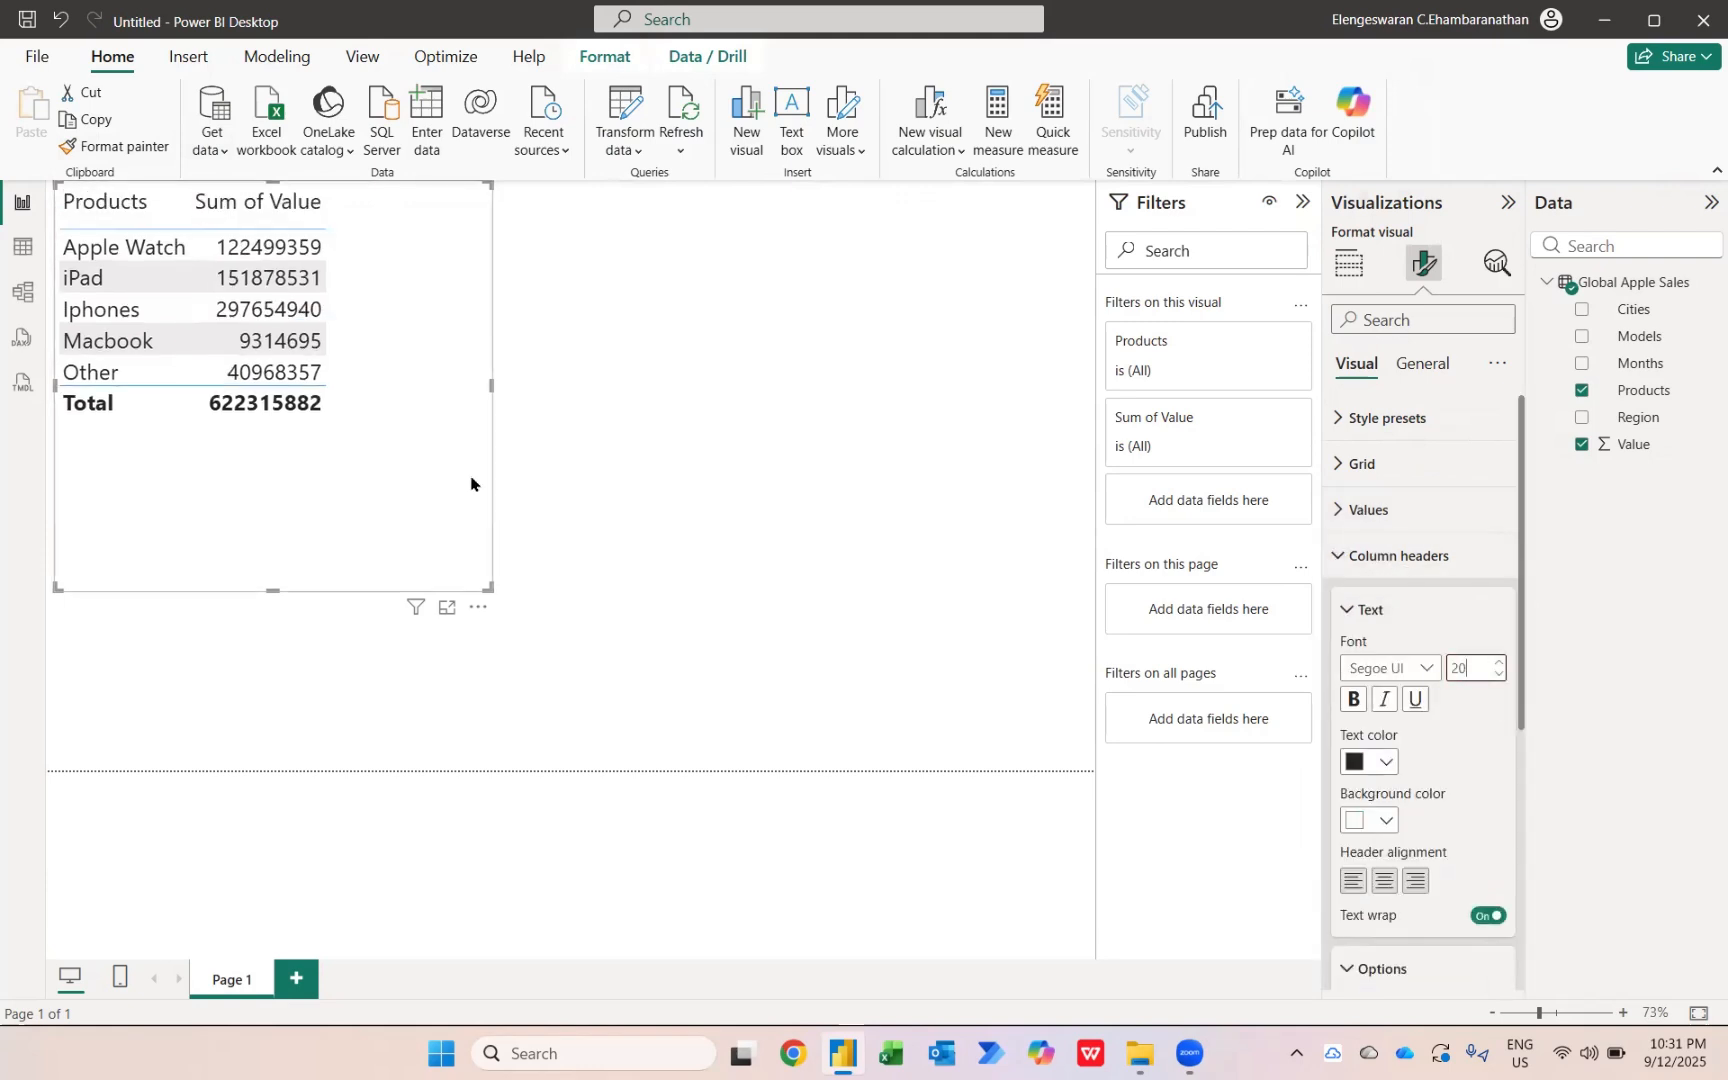
pyautogui.moveTo(488, 586); pyautogui.dragTo(374, 495)
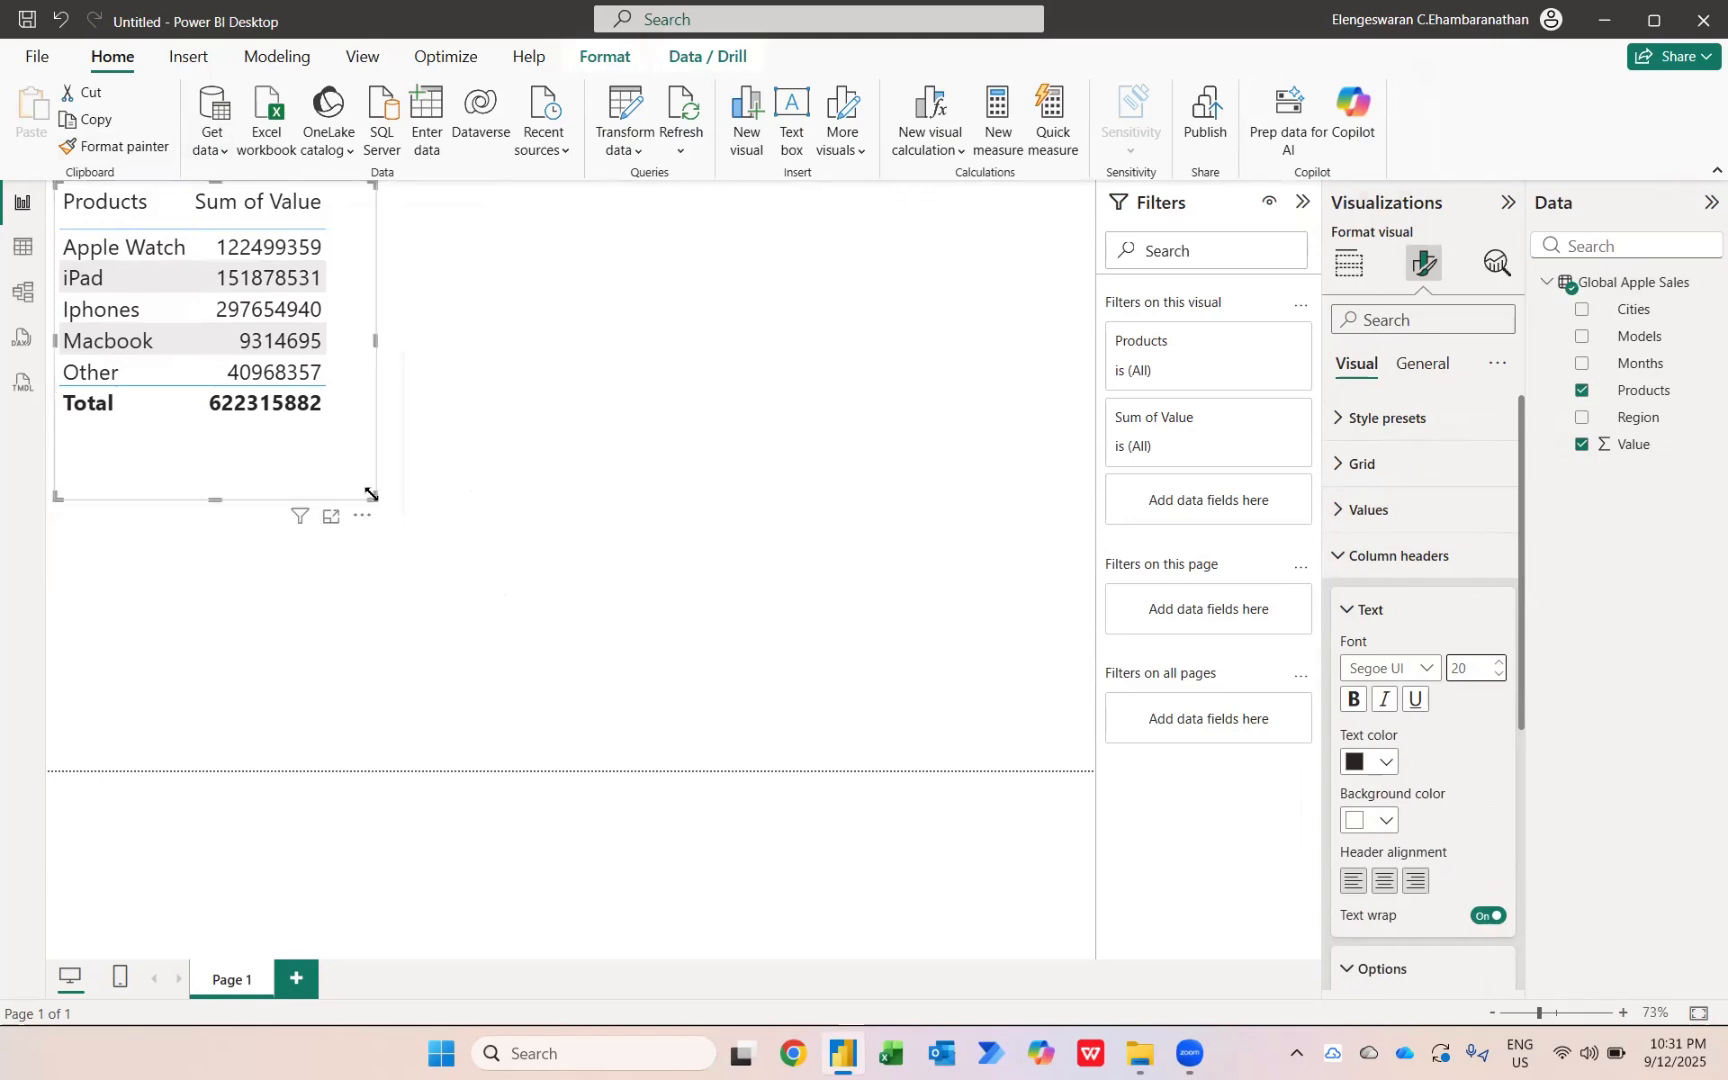
# - Format the Value field with thousands separators and sort the table by Sum of Value in descending order
pyautogui.click(1636, 447)
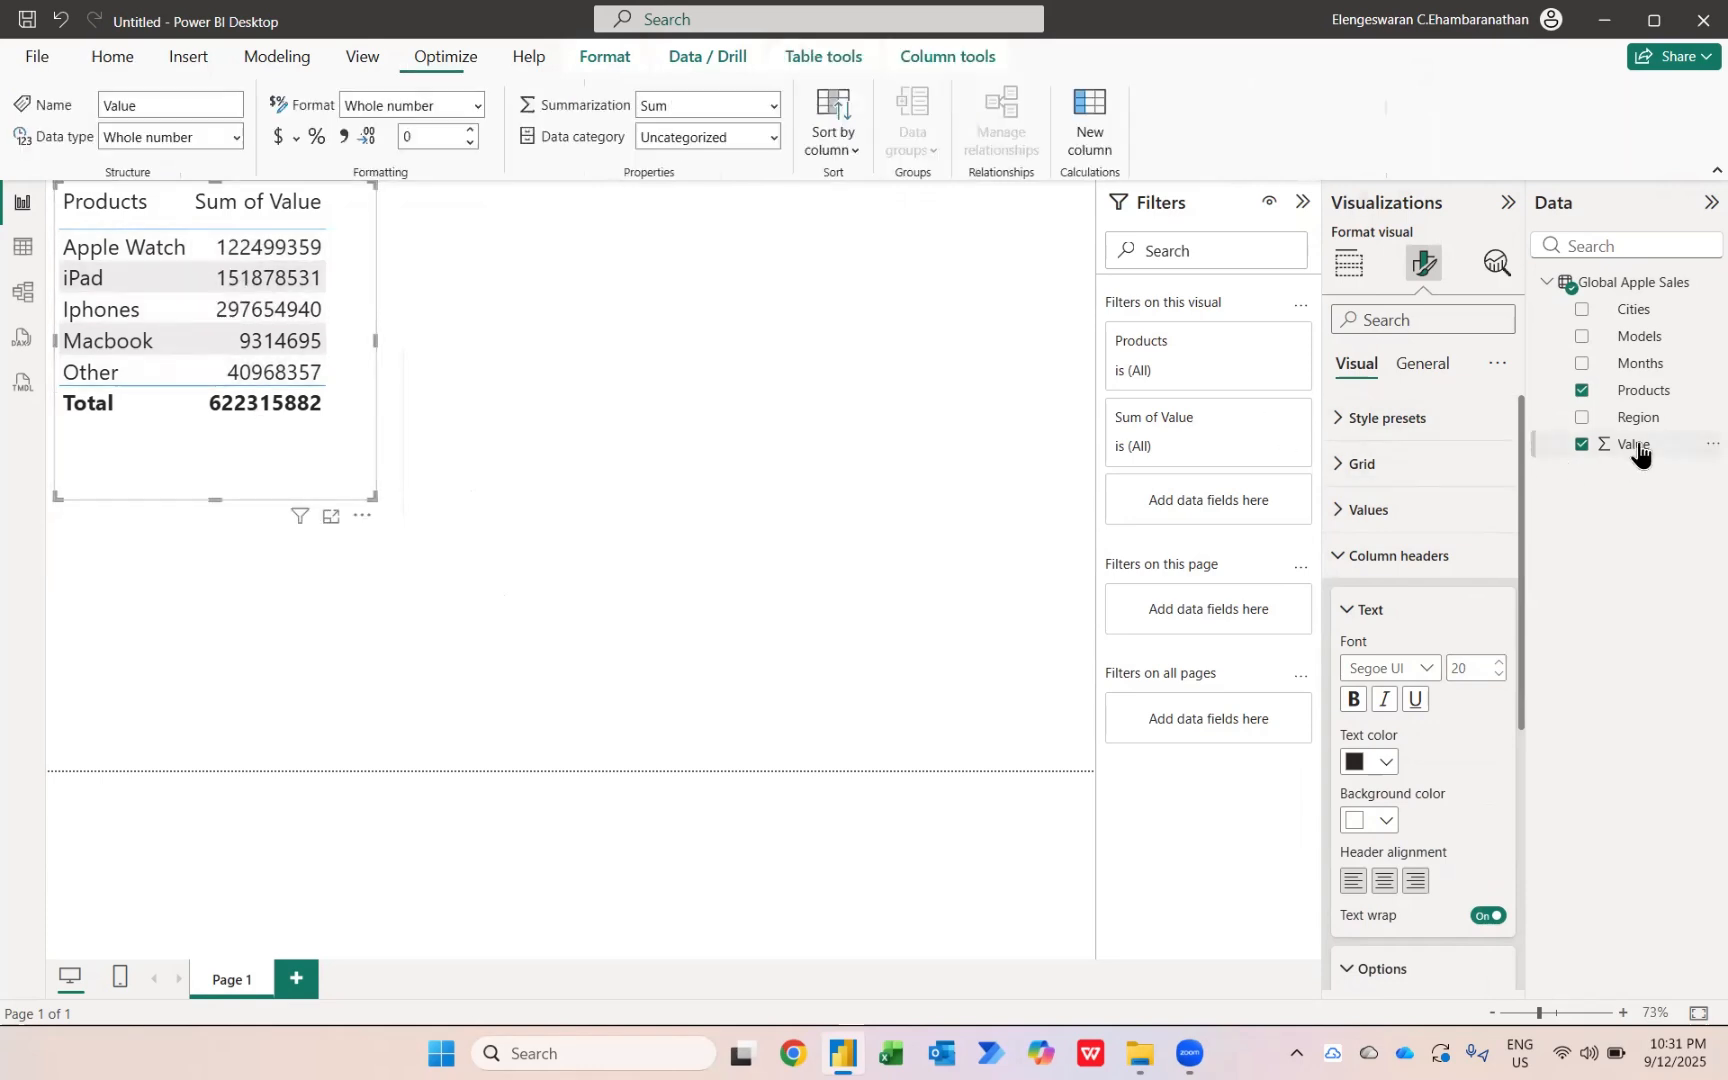
pyautogui.click(345, 145)
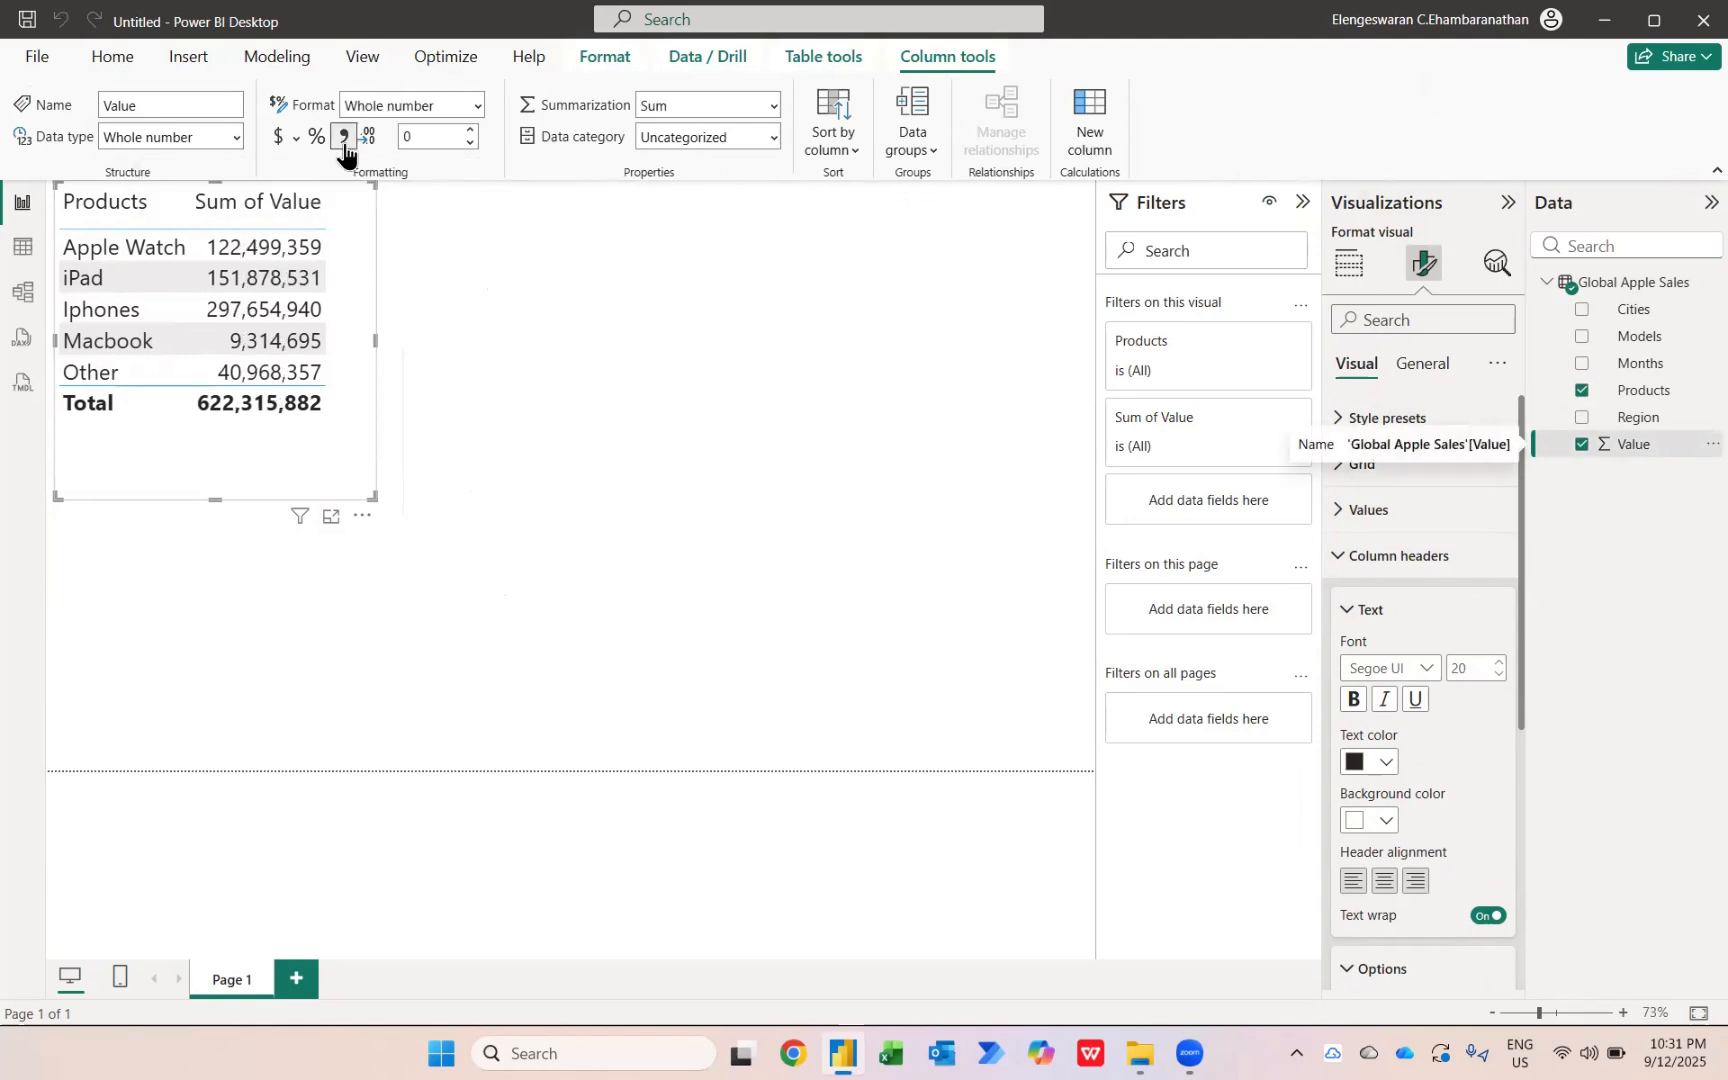
pyautogui.click(202, 225)
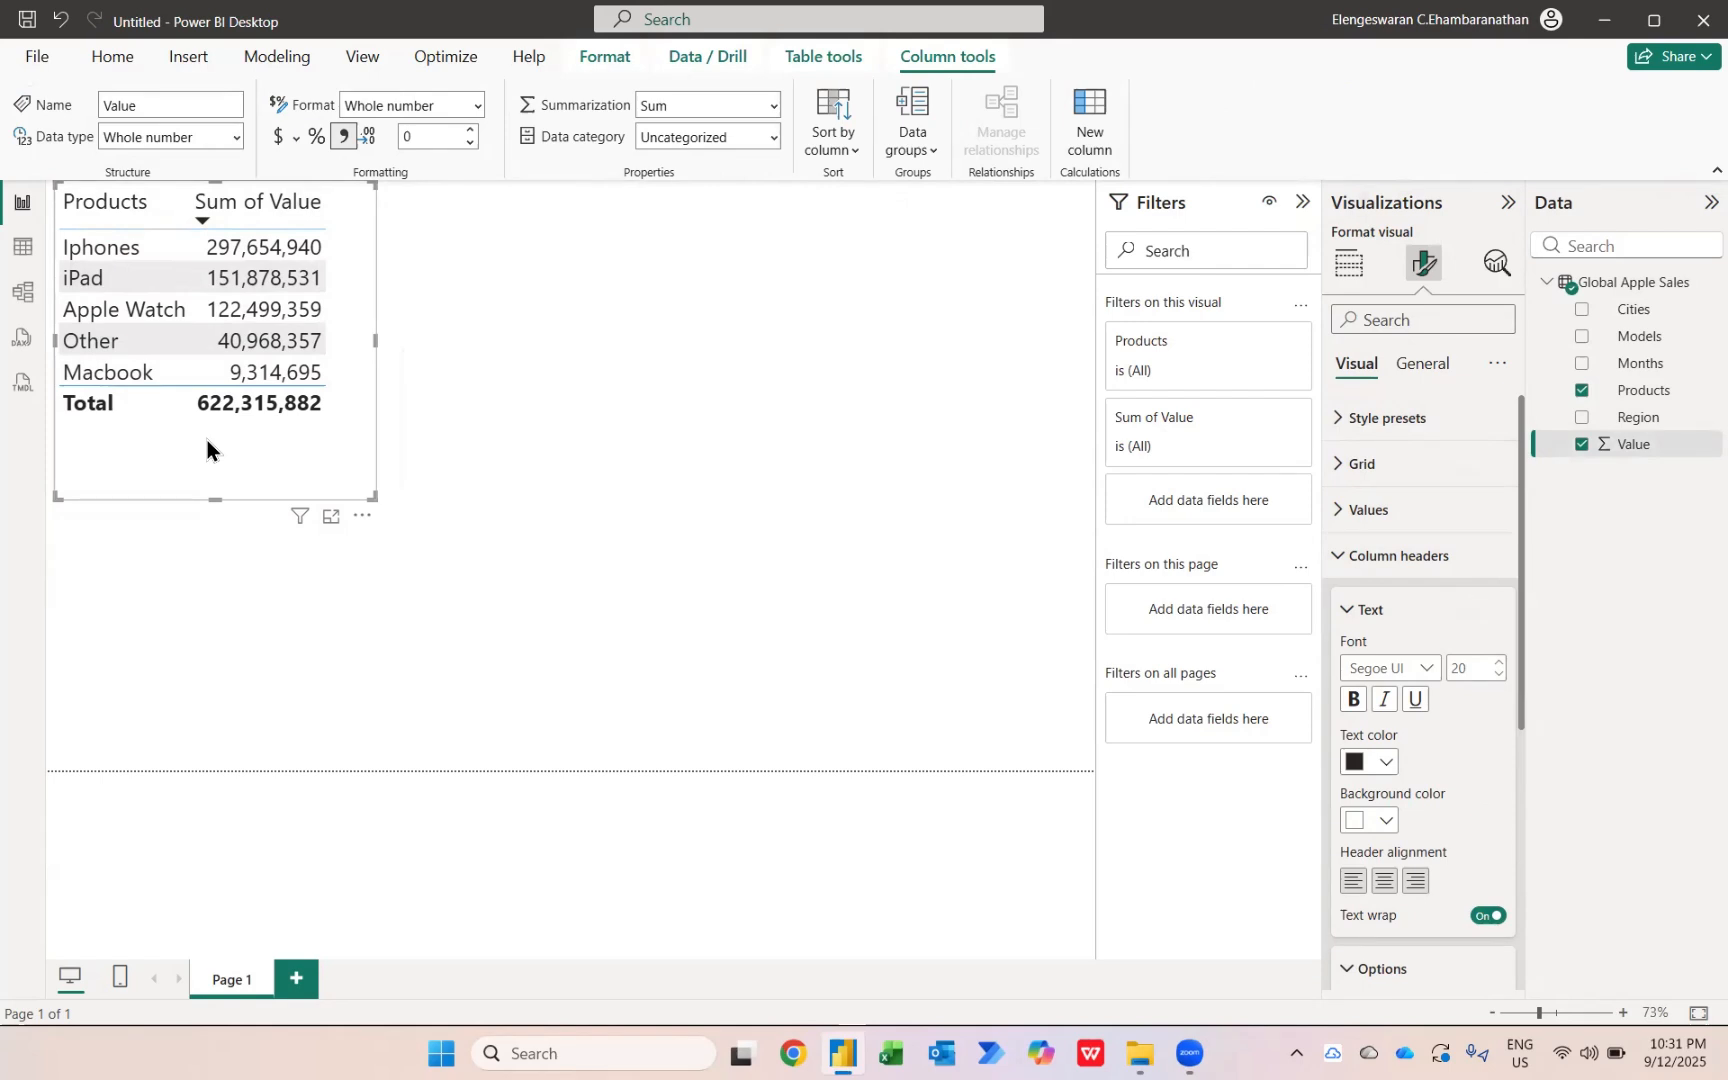
# - Add Value to the table a second time, shown as percent of grand total, and resize the visual to fit the three columns
pyautogui.click(1347, 265)
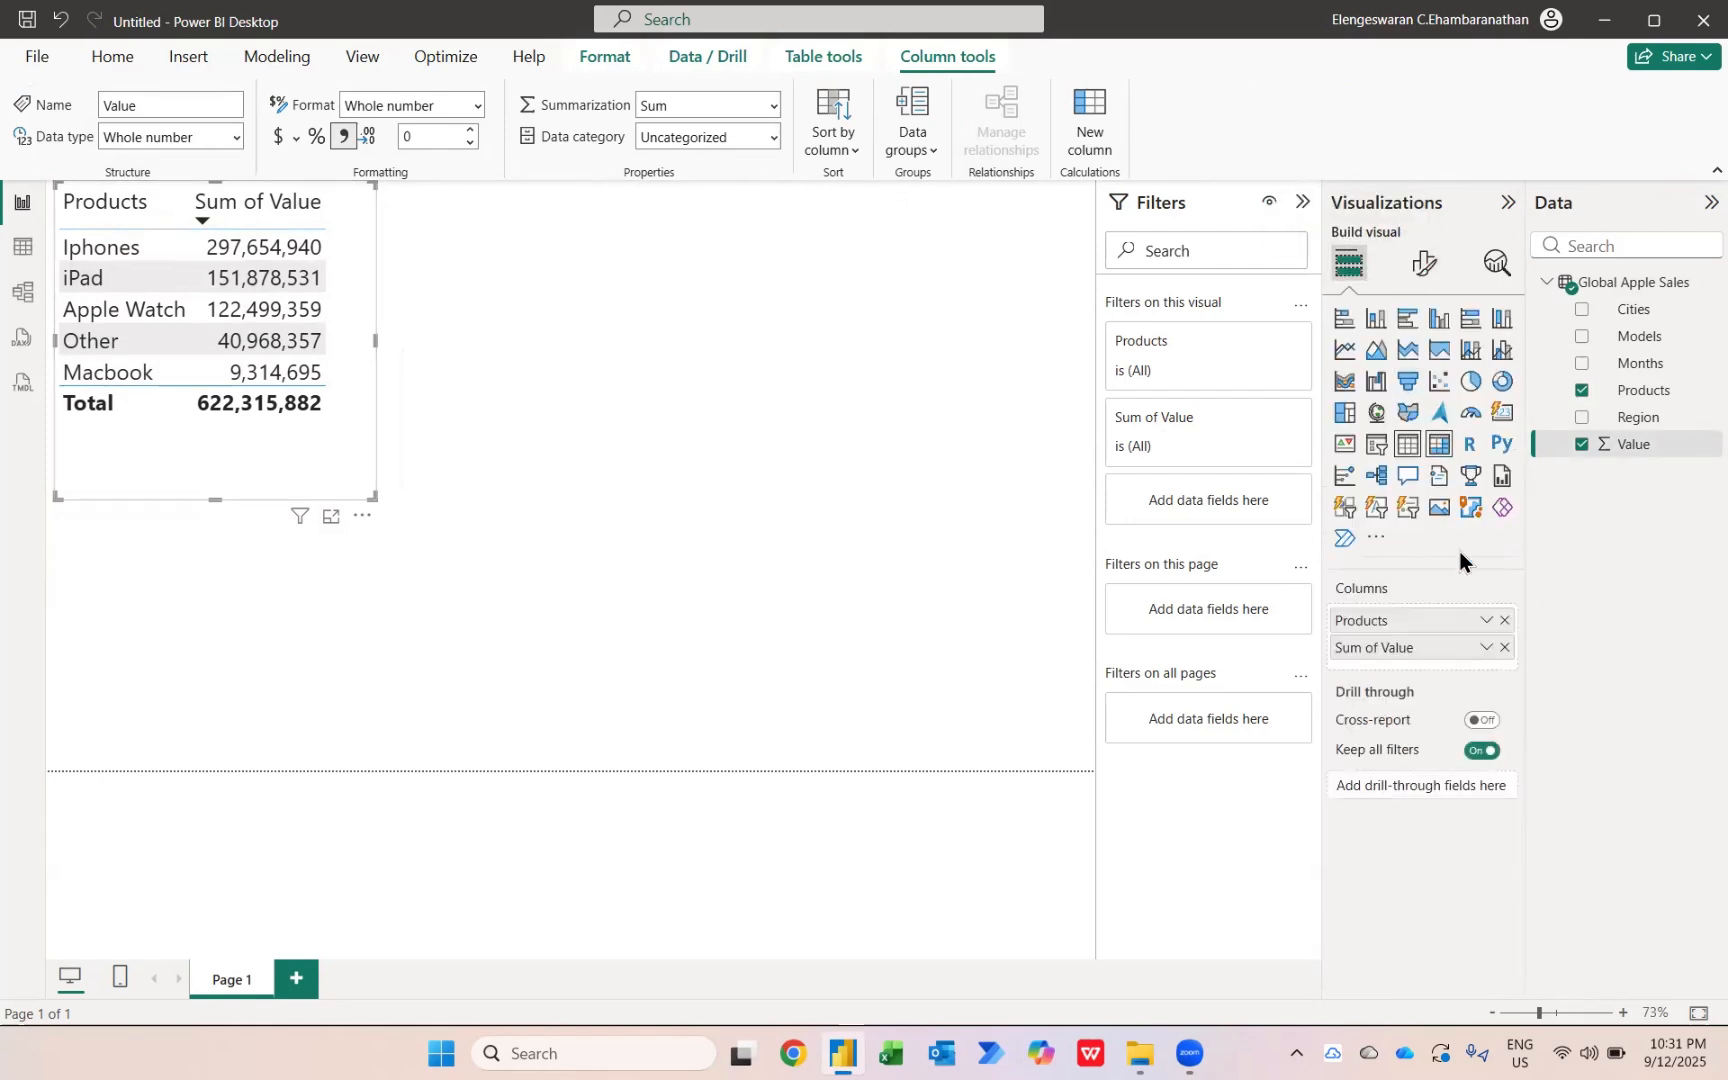
pyautogui.moveTo(1650, 447); pyautogui.dragTo(1430, 660)
pyautogui.click(1486, 675)
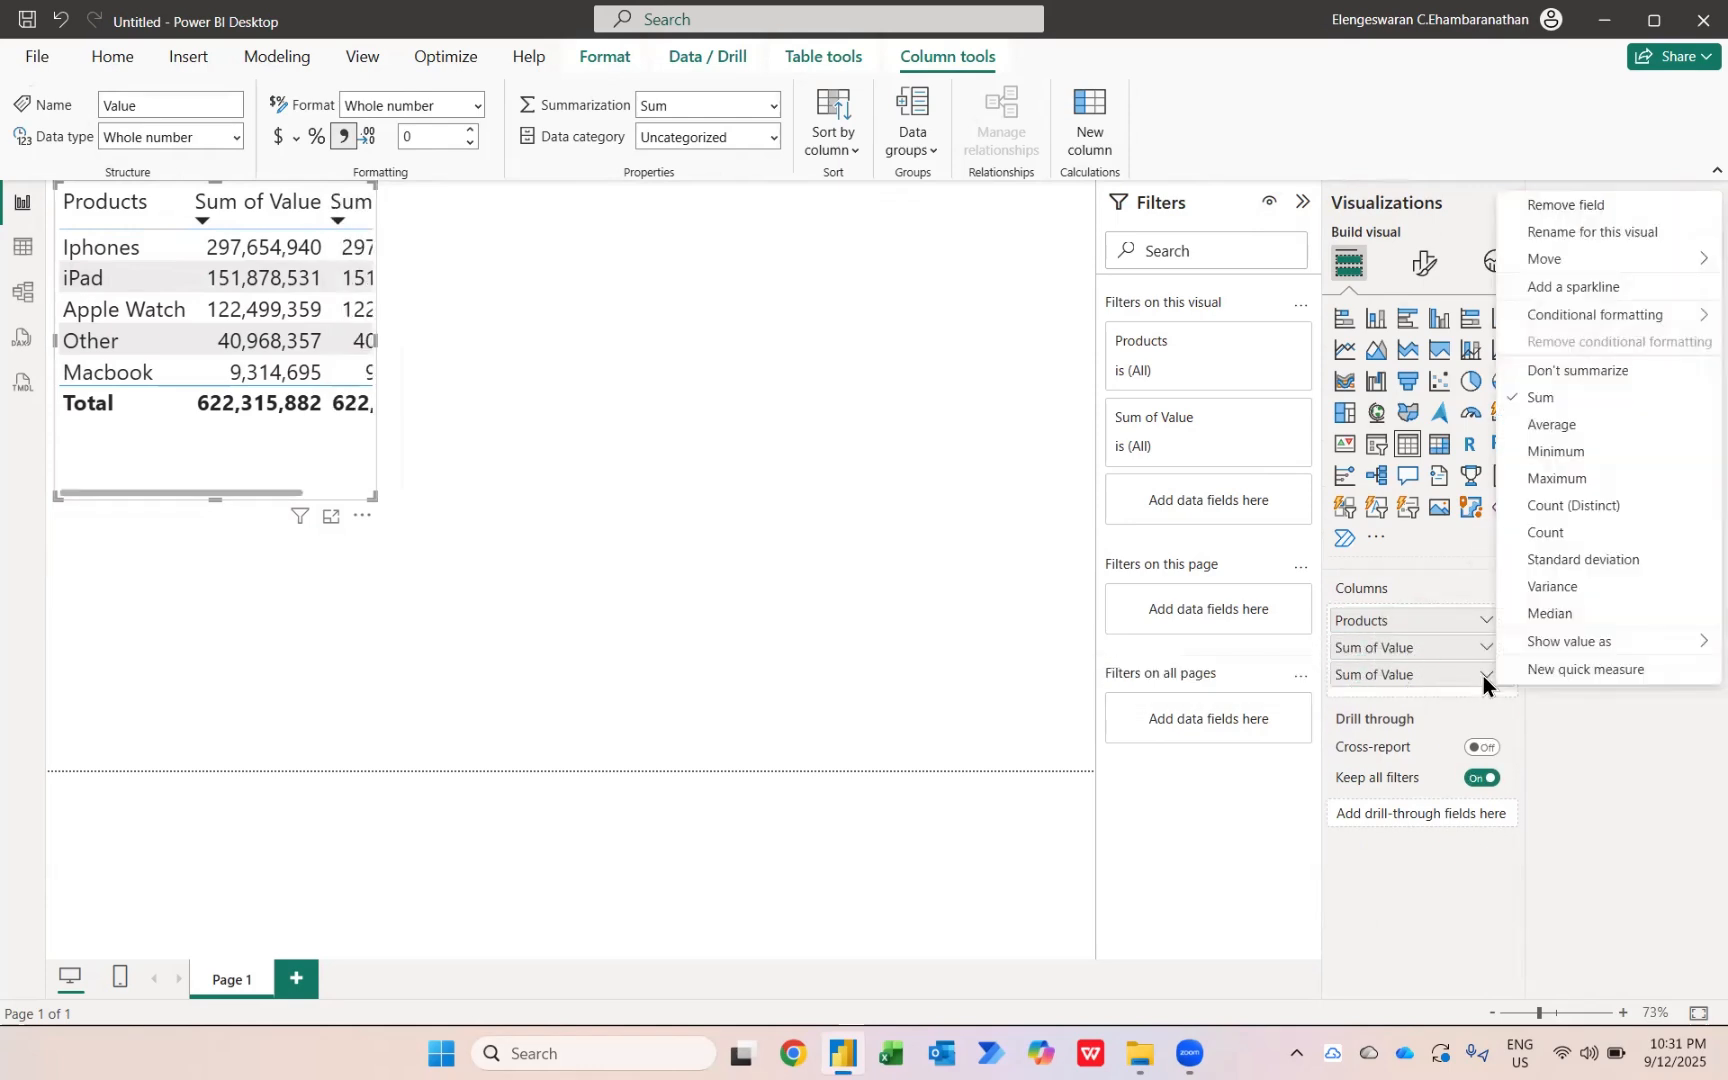
pyautogui.moveTo(1555, 651)
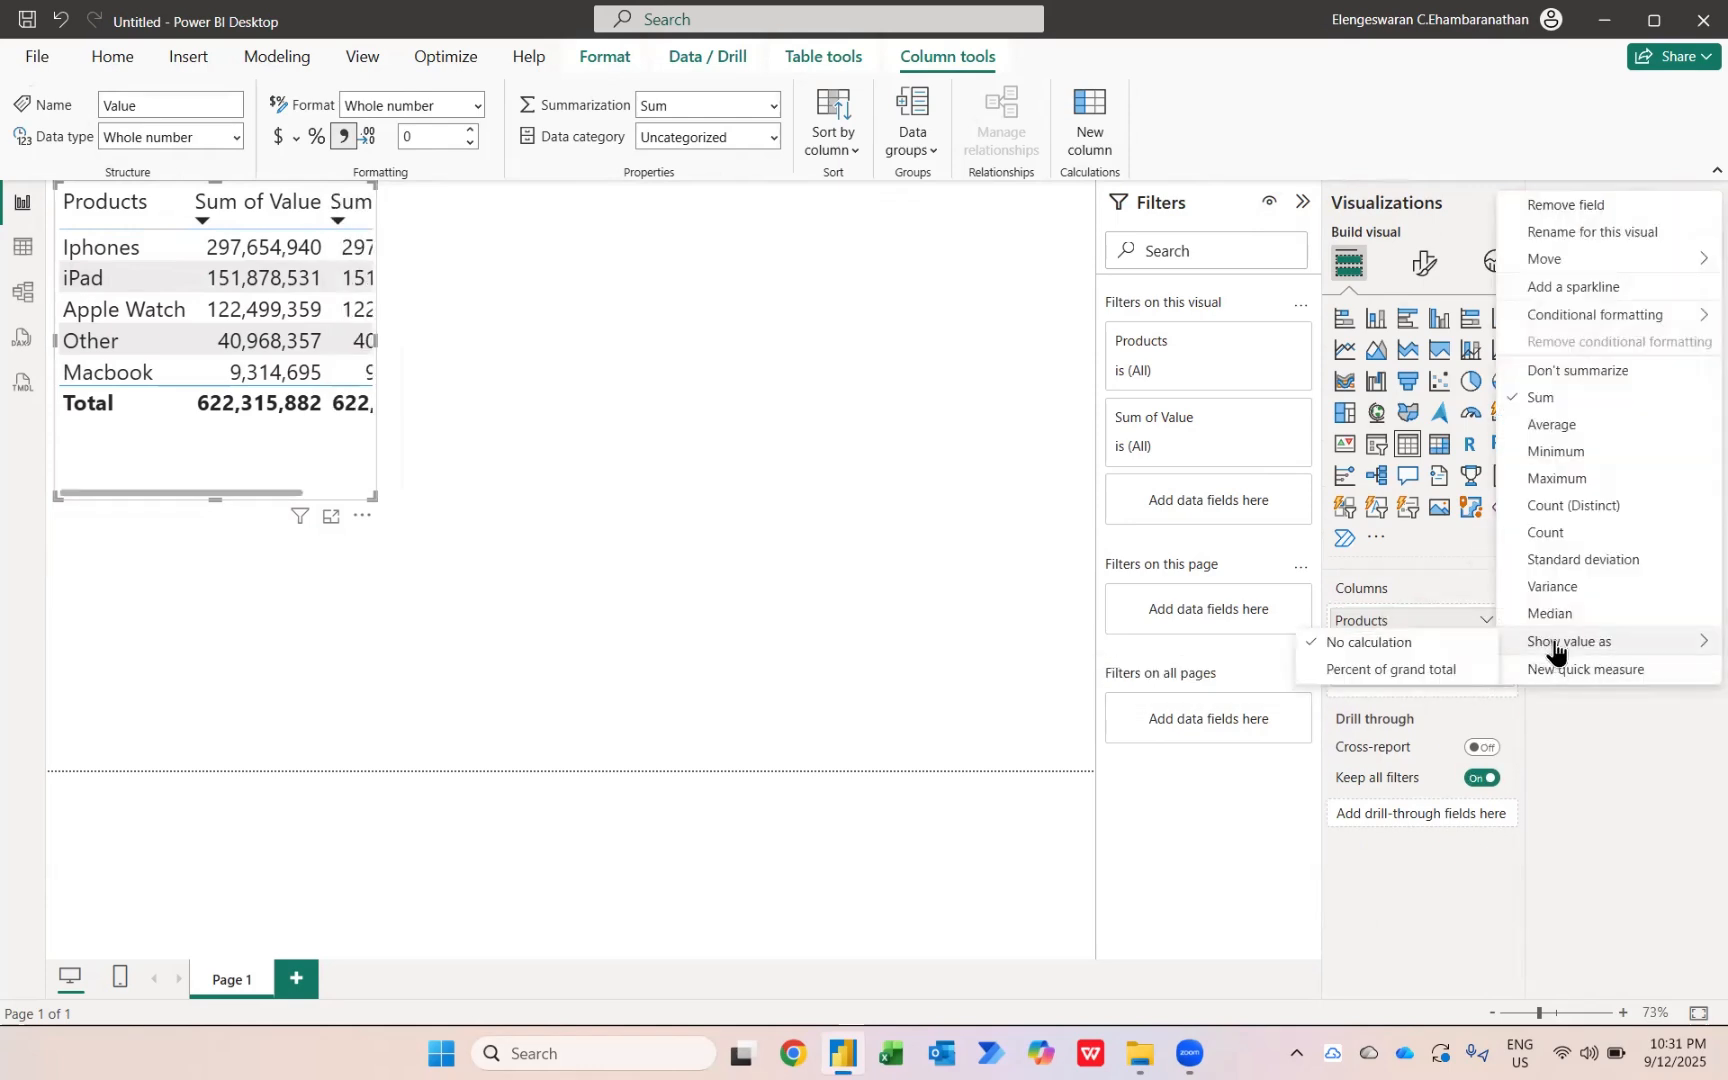
pyautogui.click(1437, 672)
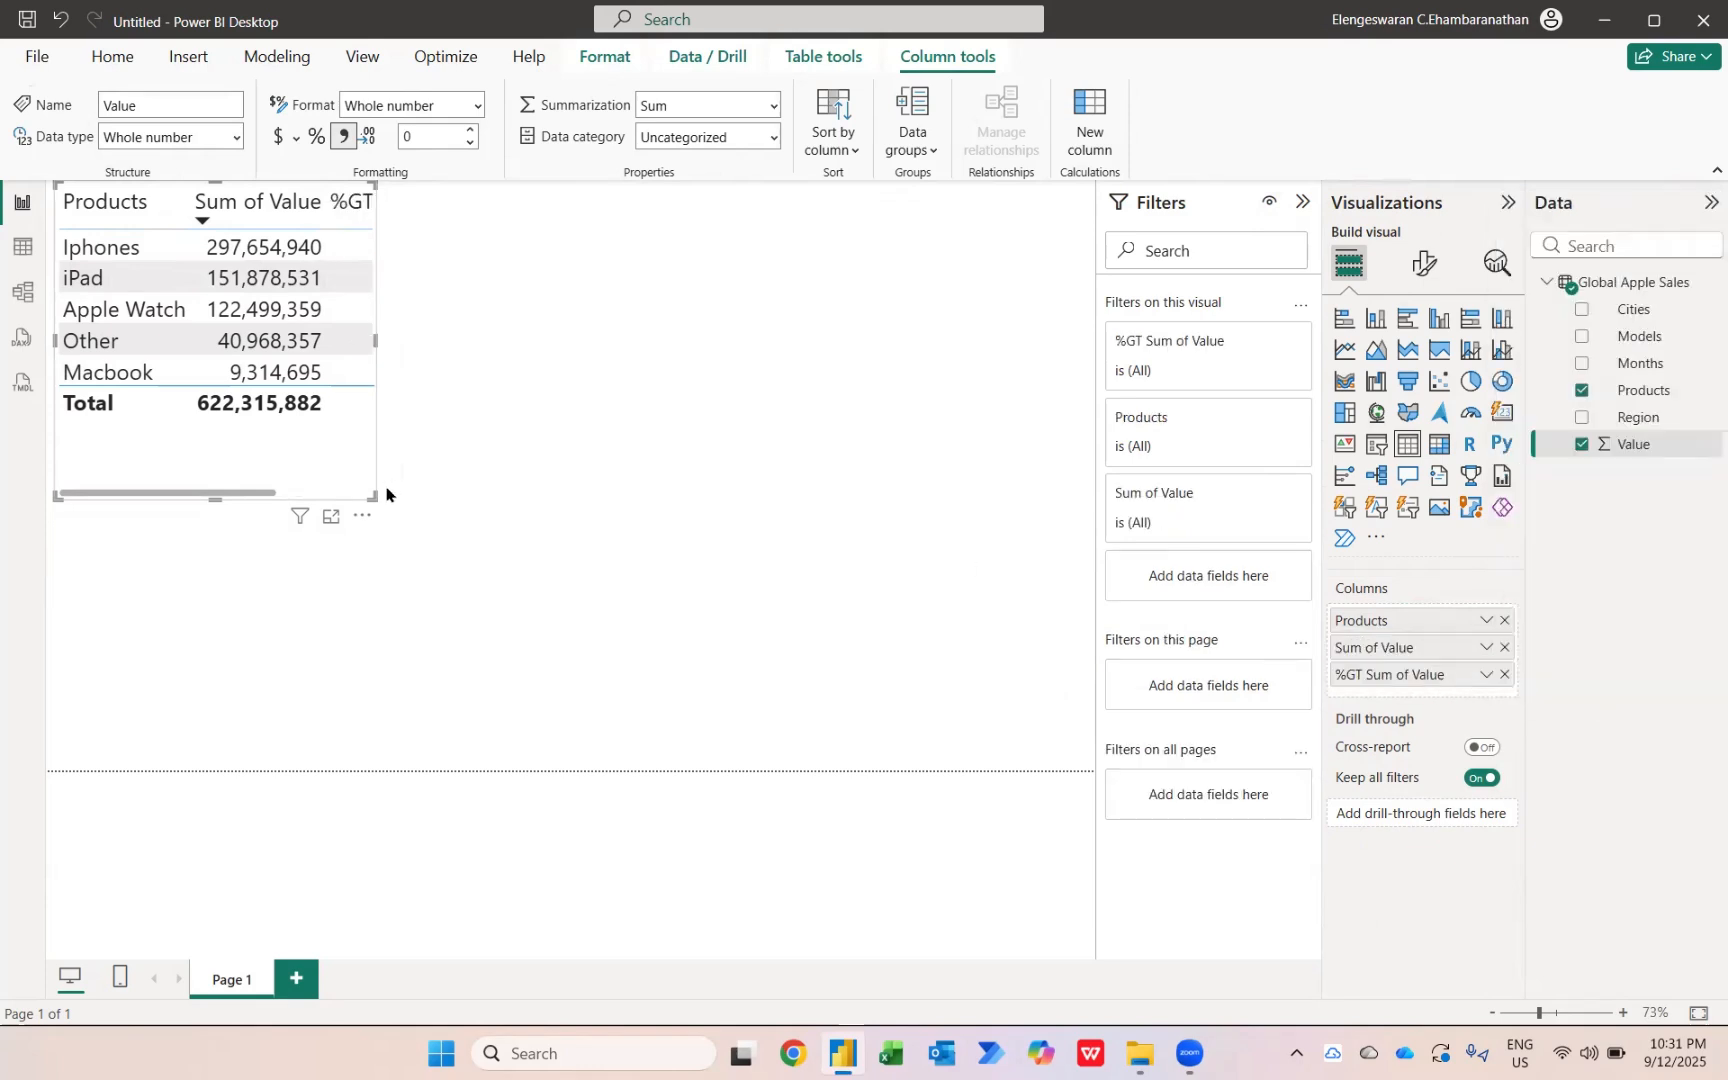
pyautogui.moveTo(374, 496); pyautogui.dragTo(548, 520)
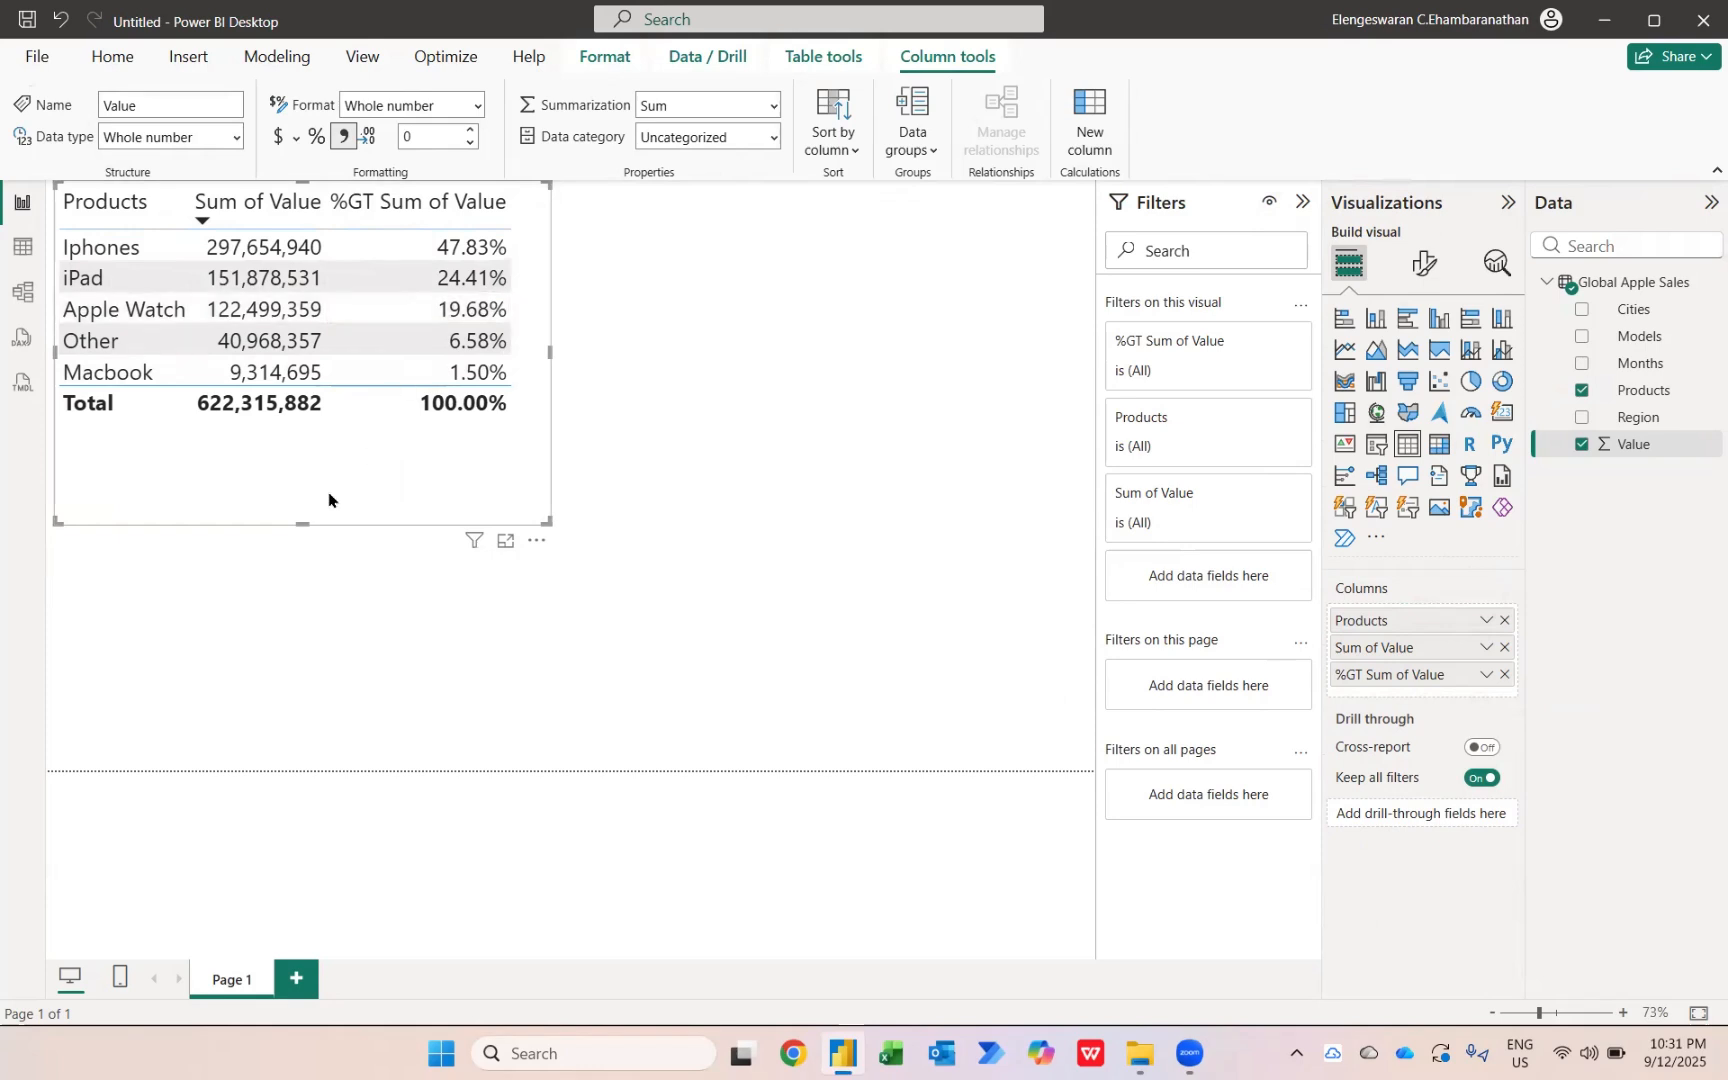
pyautogui.moveTo(293, 523); pyautogui.dragTo(297, 453)
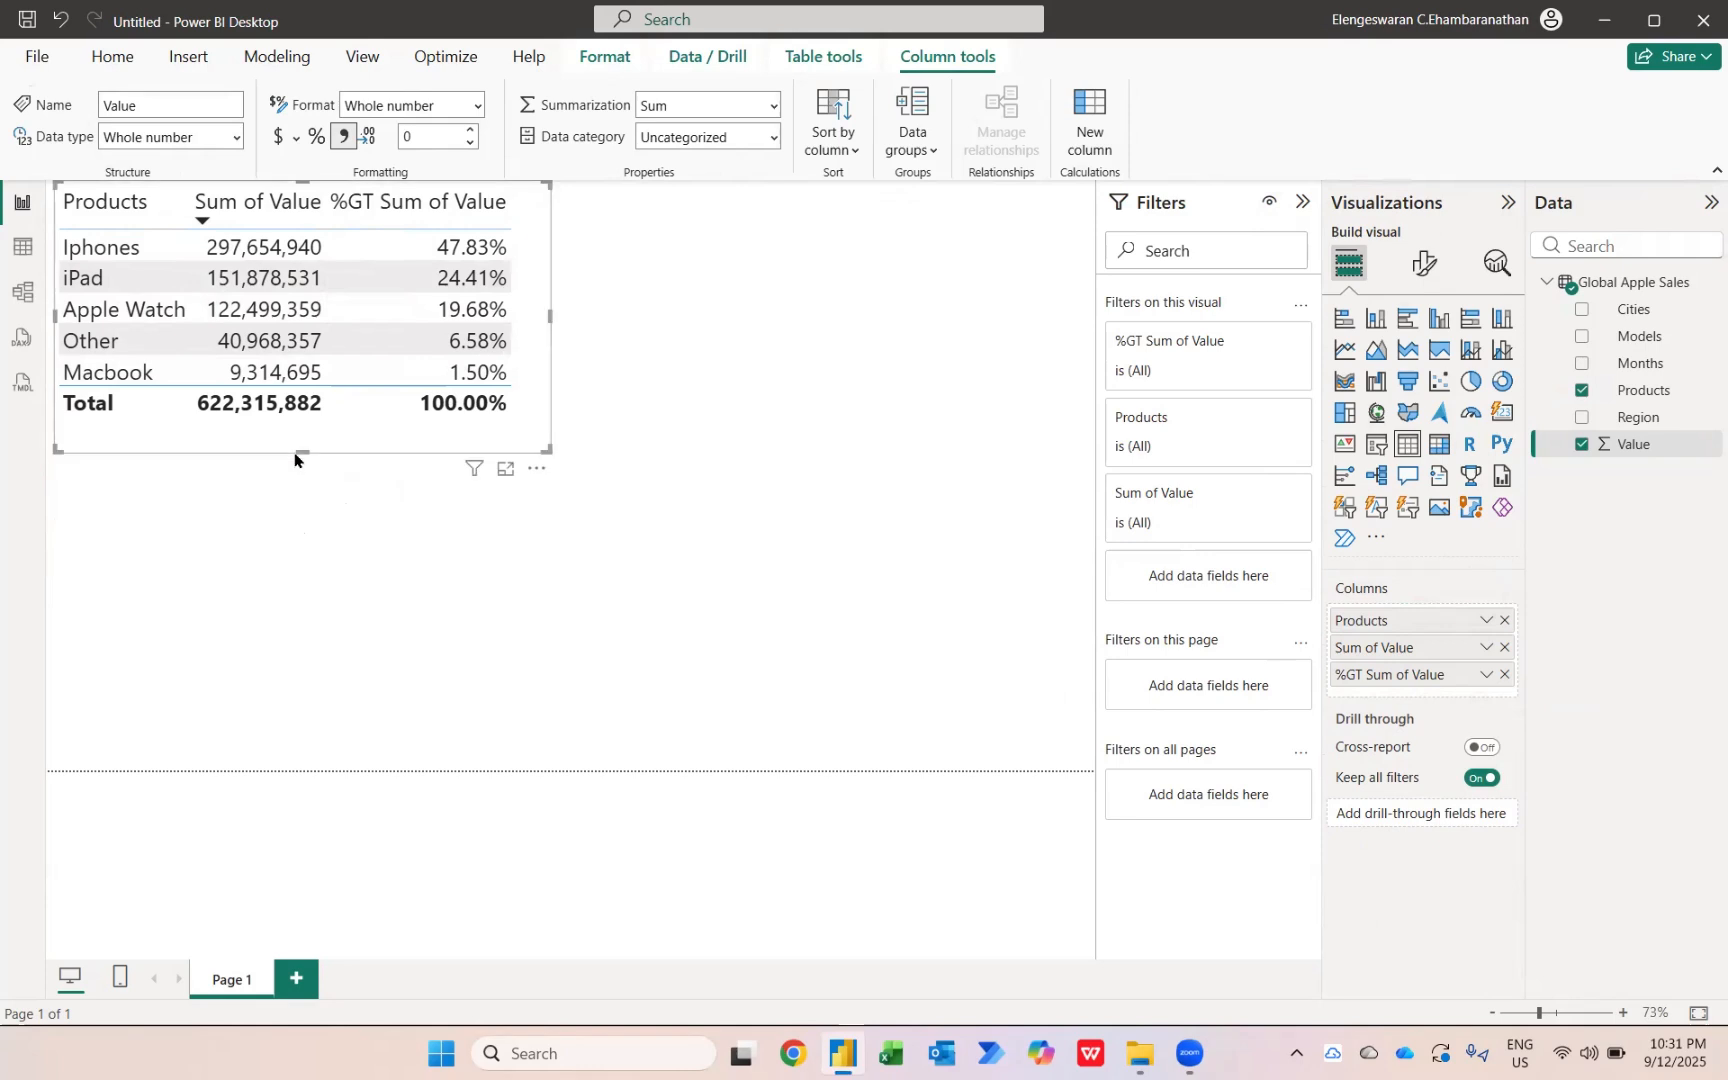
# - Rename the table's Sum of Value column to Total Sales
pyautogui.doubleClick(1405, 645)
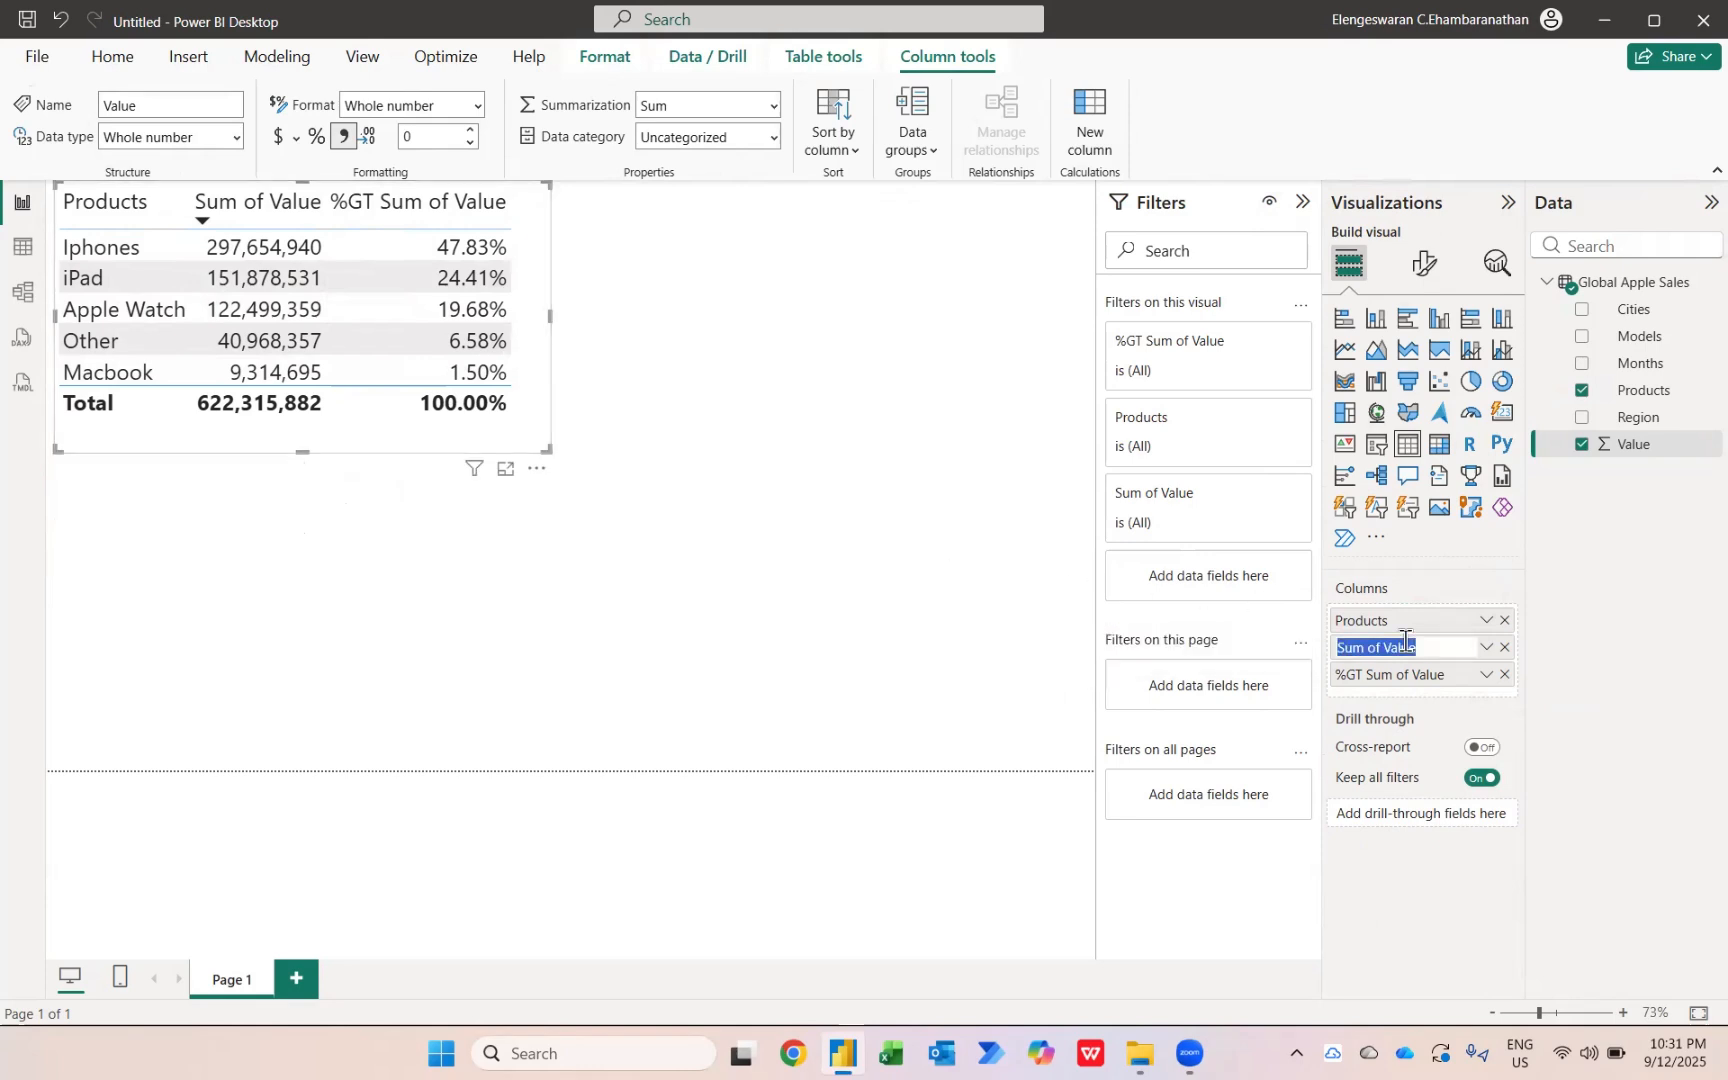
pyautogui.write('T')
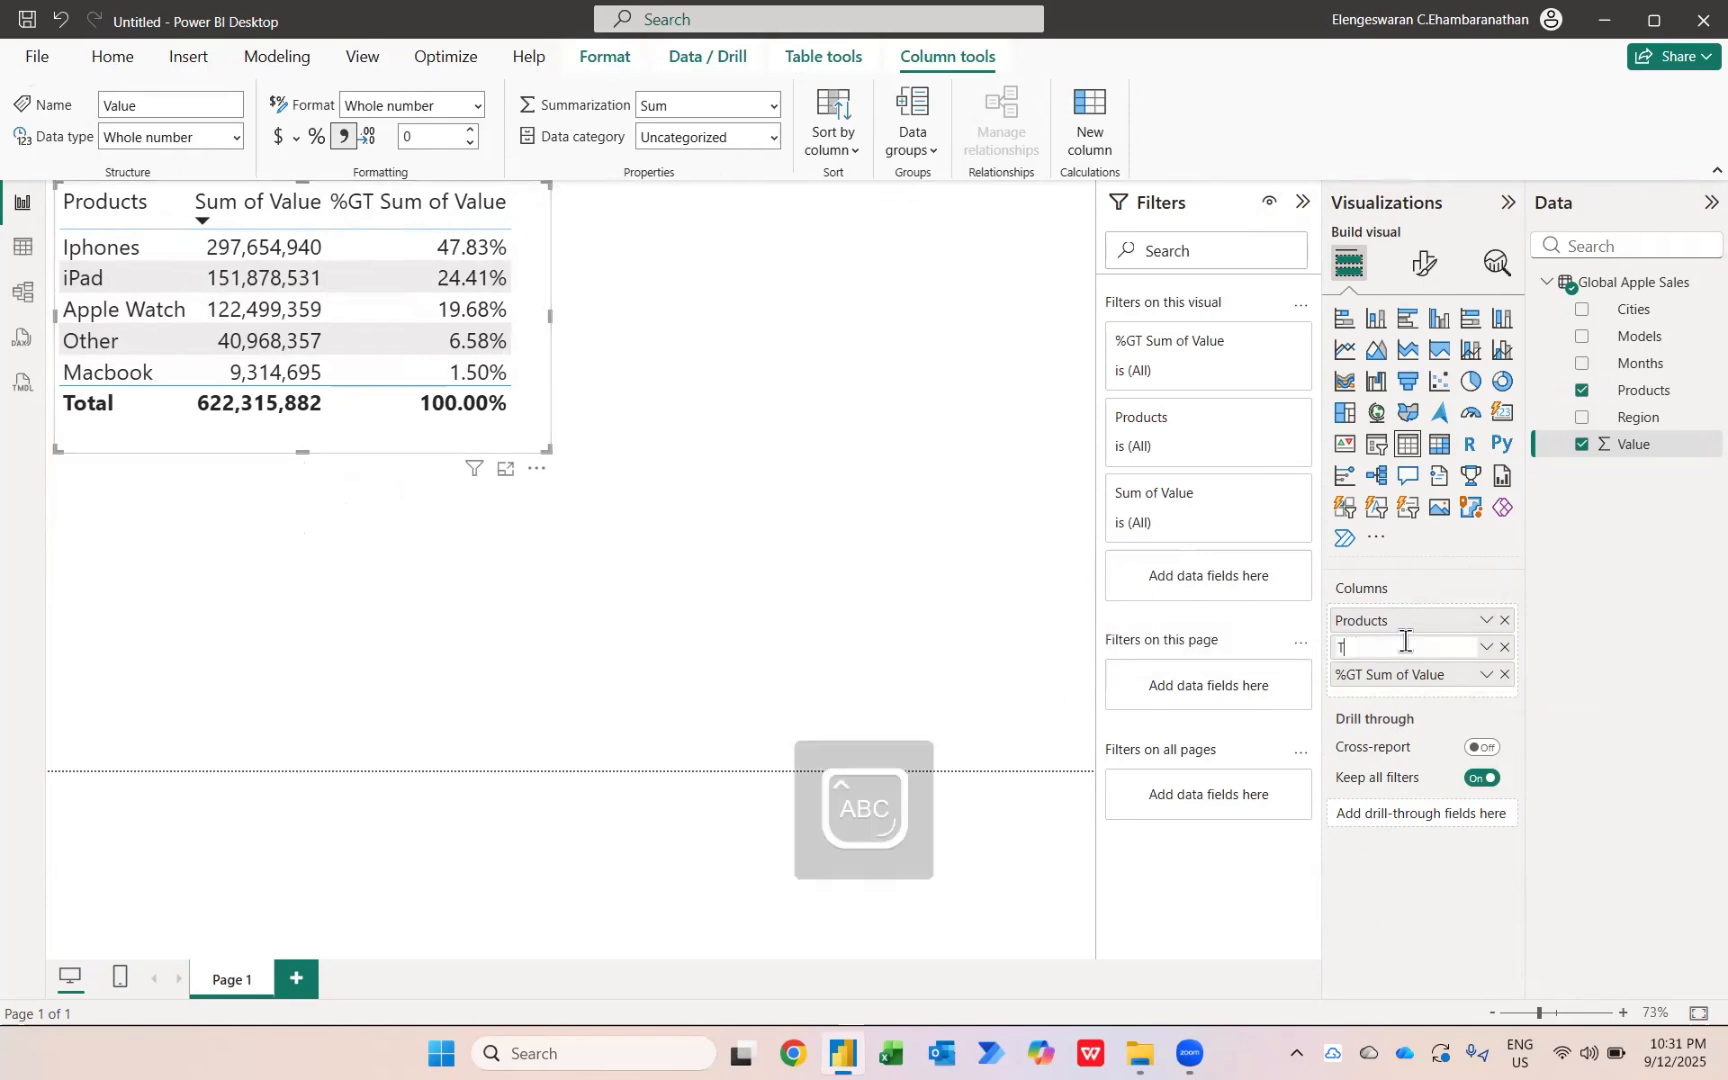
pyautogui.write('otal Sales')
pyautogui.press('Return')
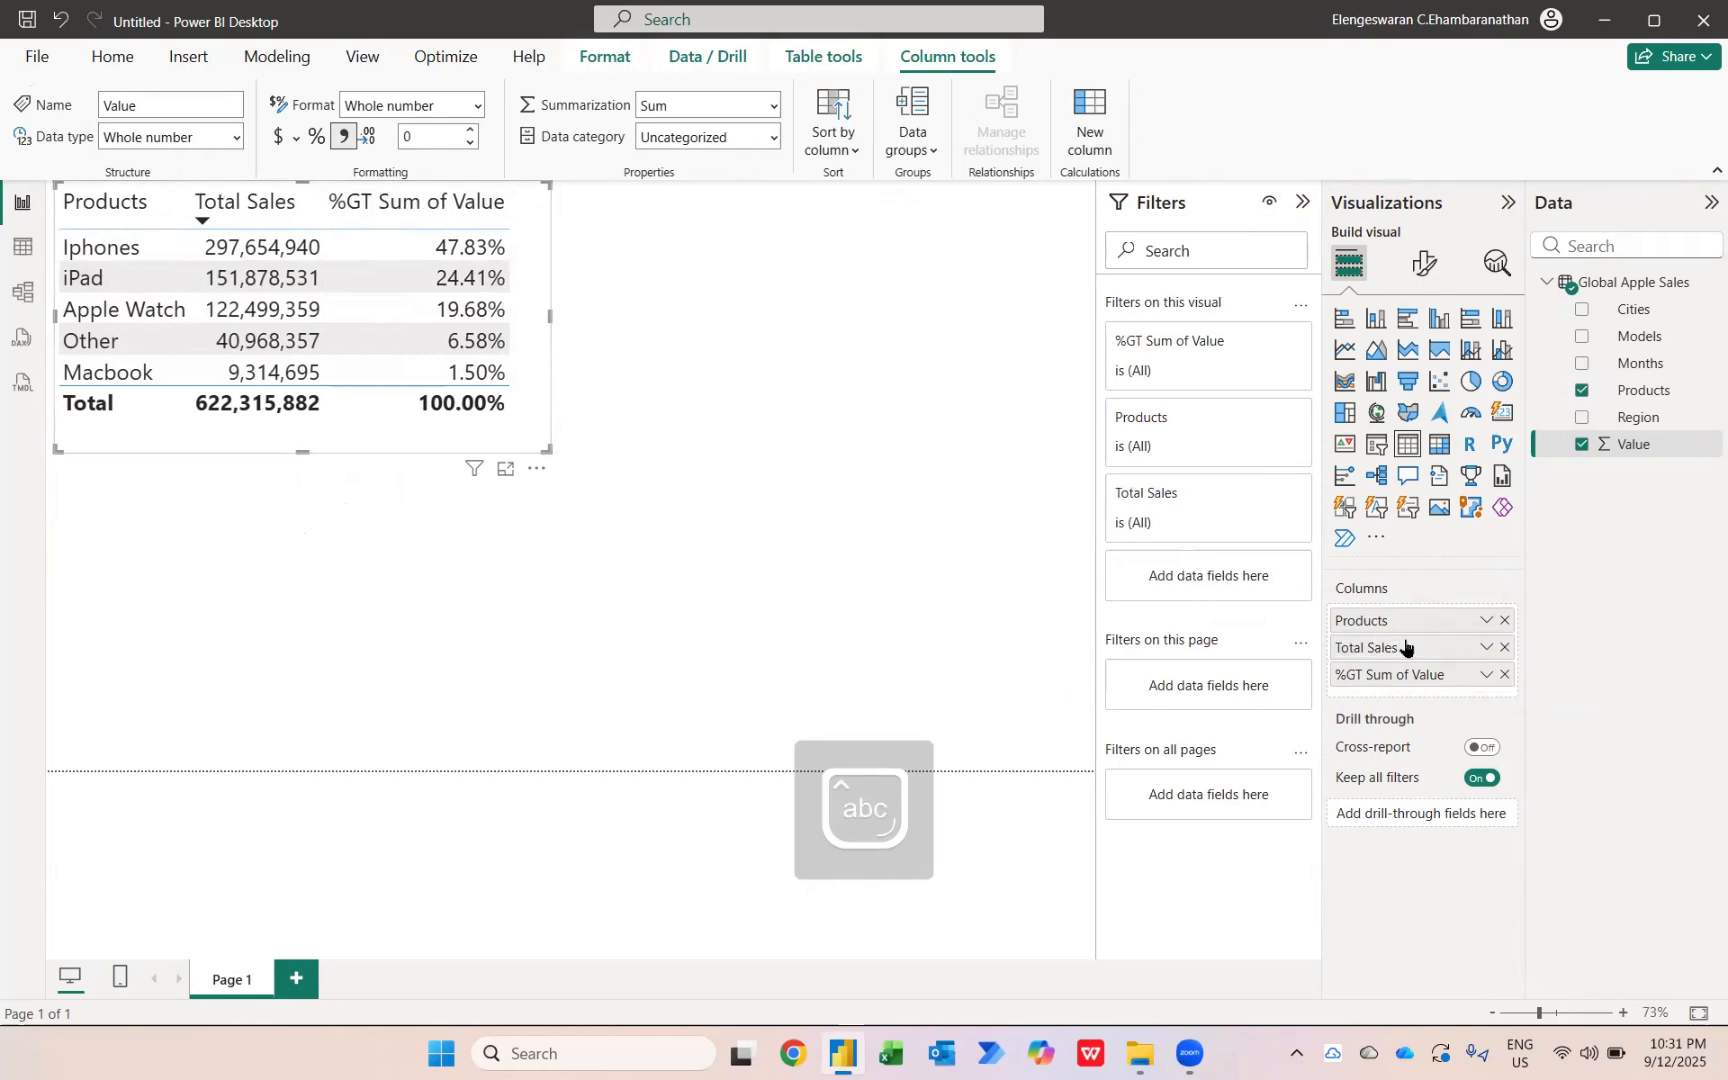
# - Rename the percent-of-grand-total column in the table to Apportionment (%)
pyautogui.doubleClick(1396, 672)
pyautogui.hotkey('ctrl', 'a')
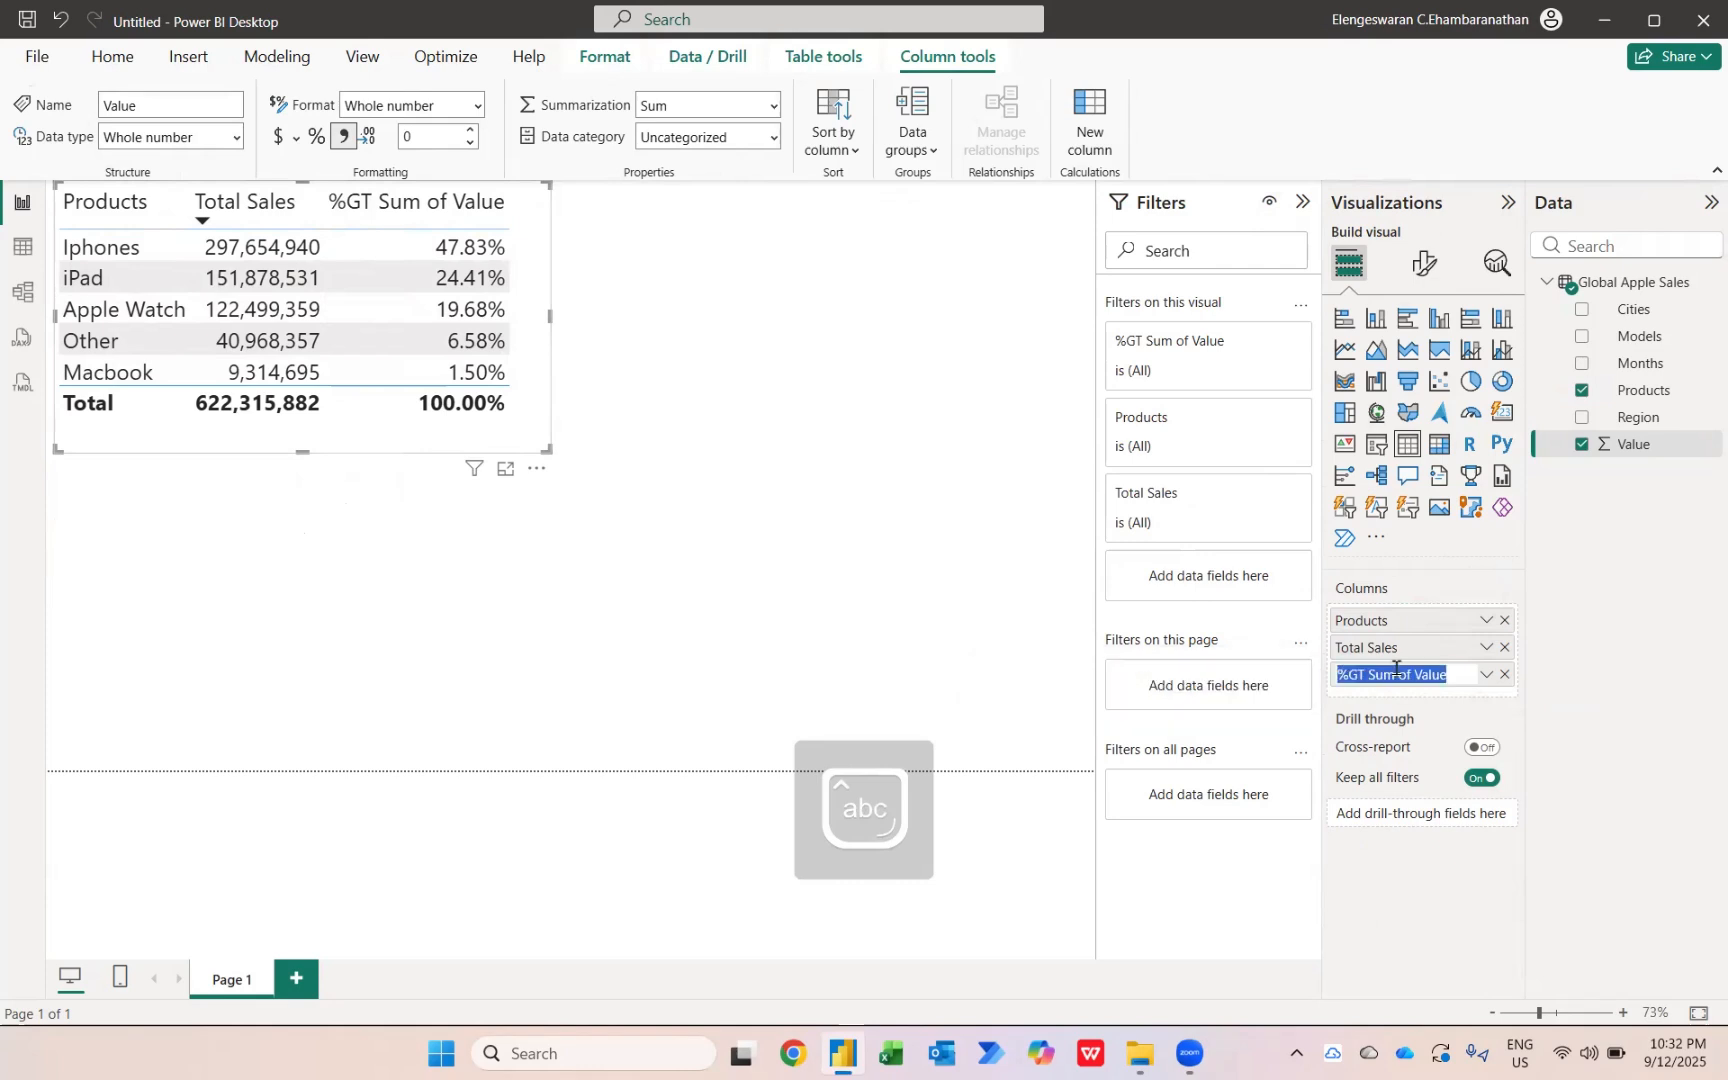
pyautogui.write('Apportion')
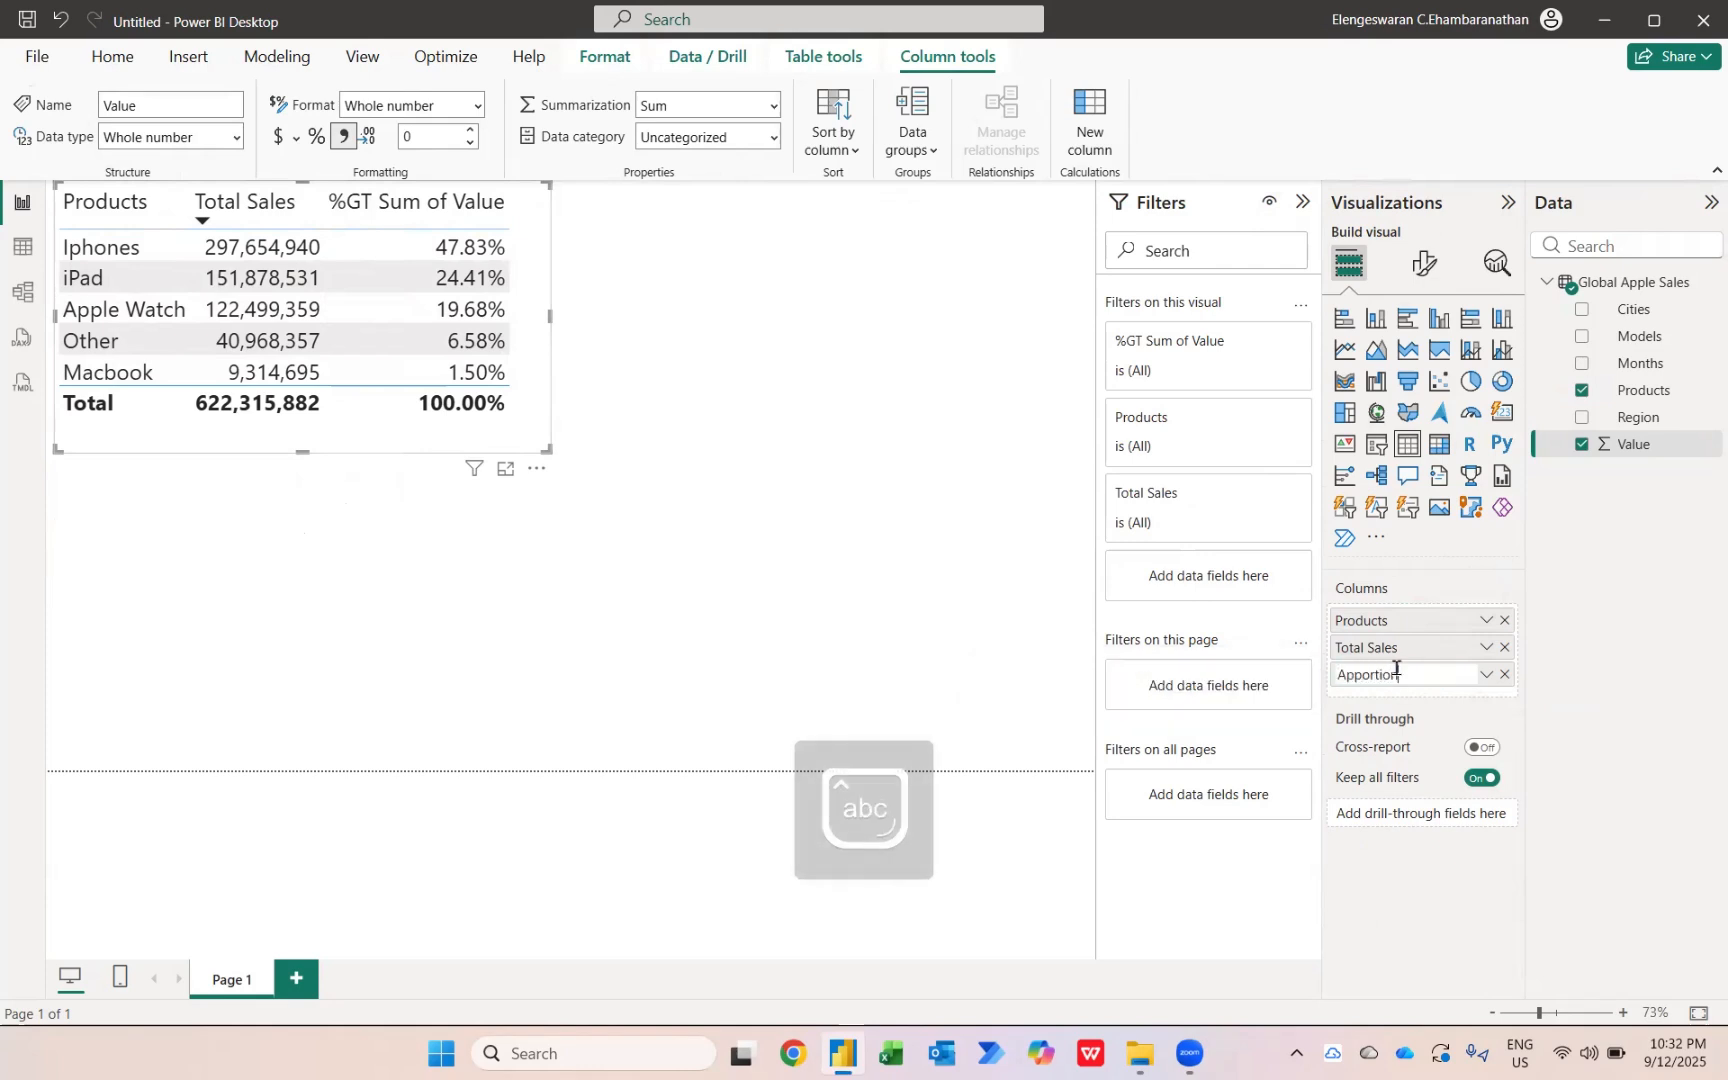
pyautogui.write('ment (%)')
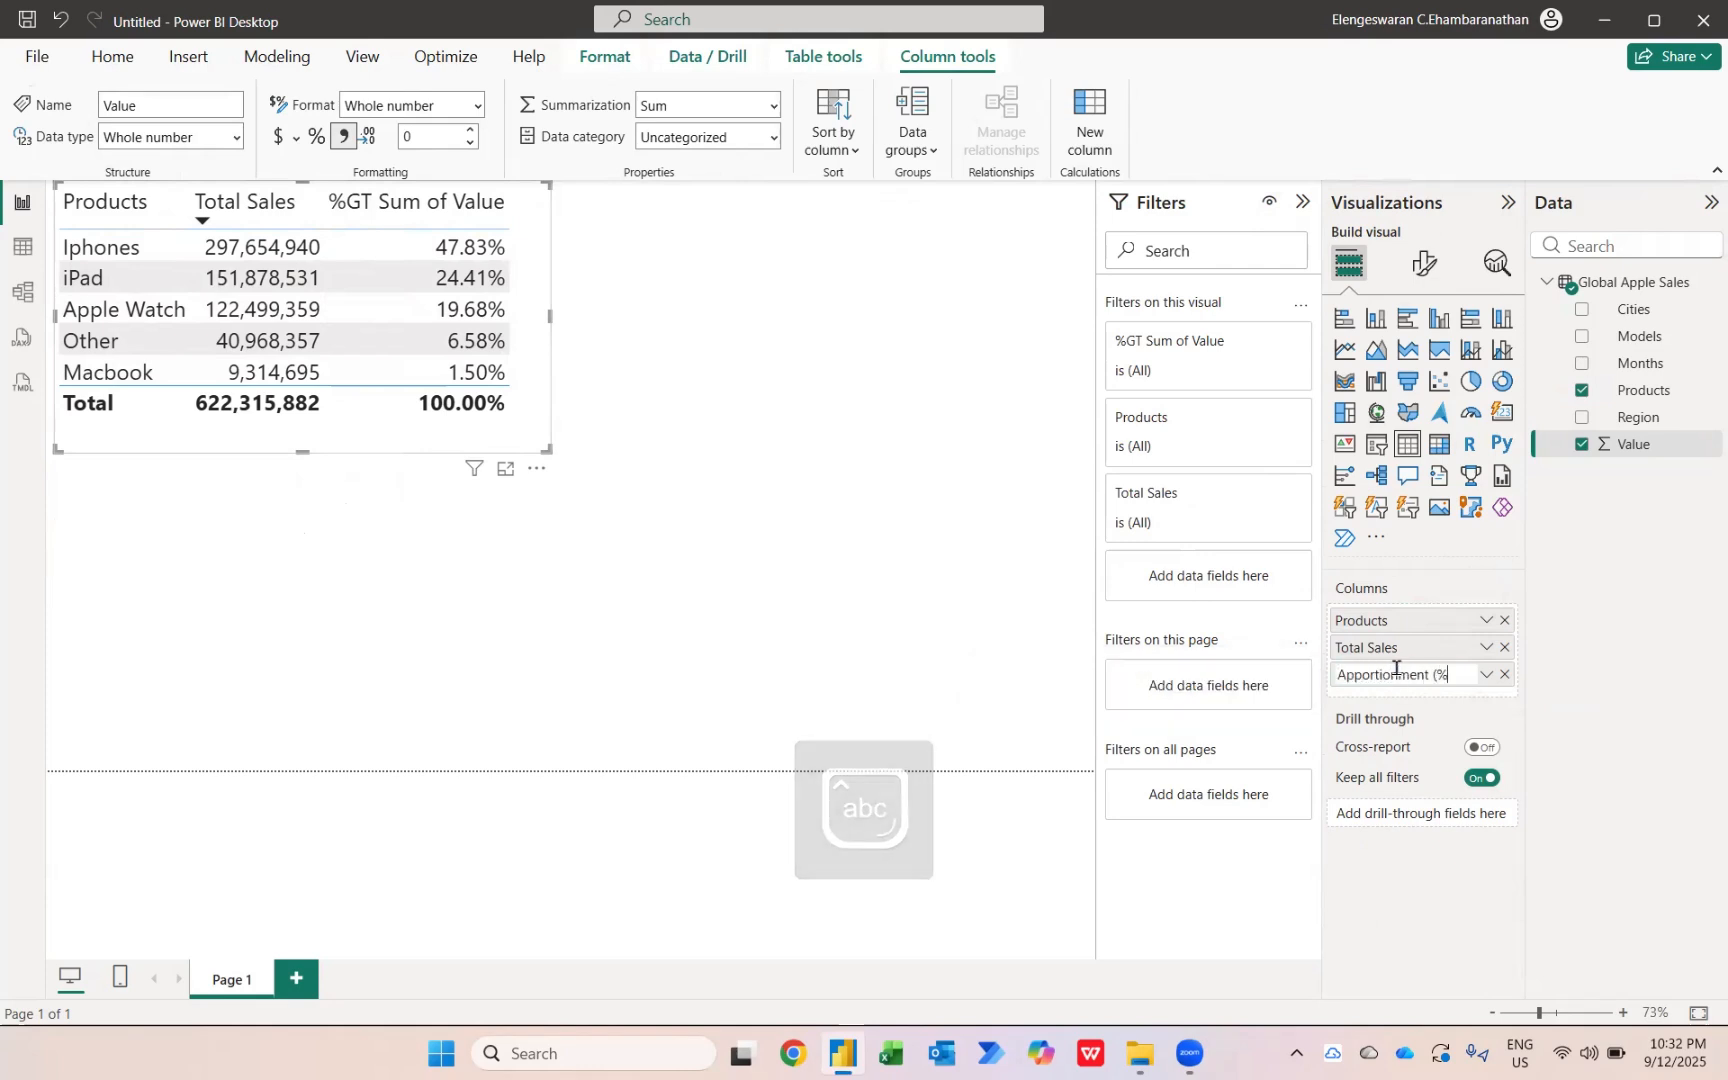
pyautogui.press('Return')
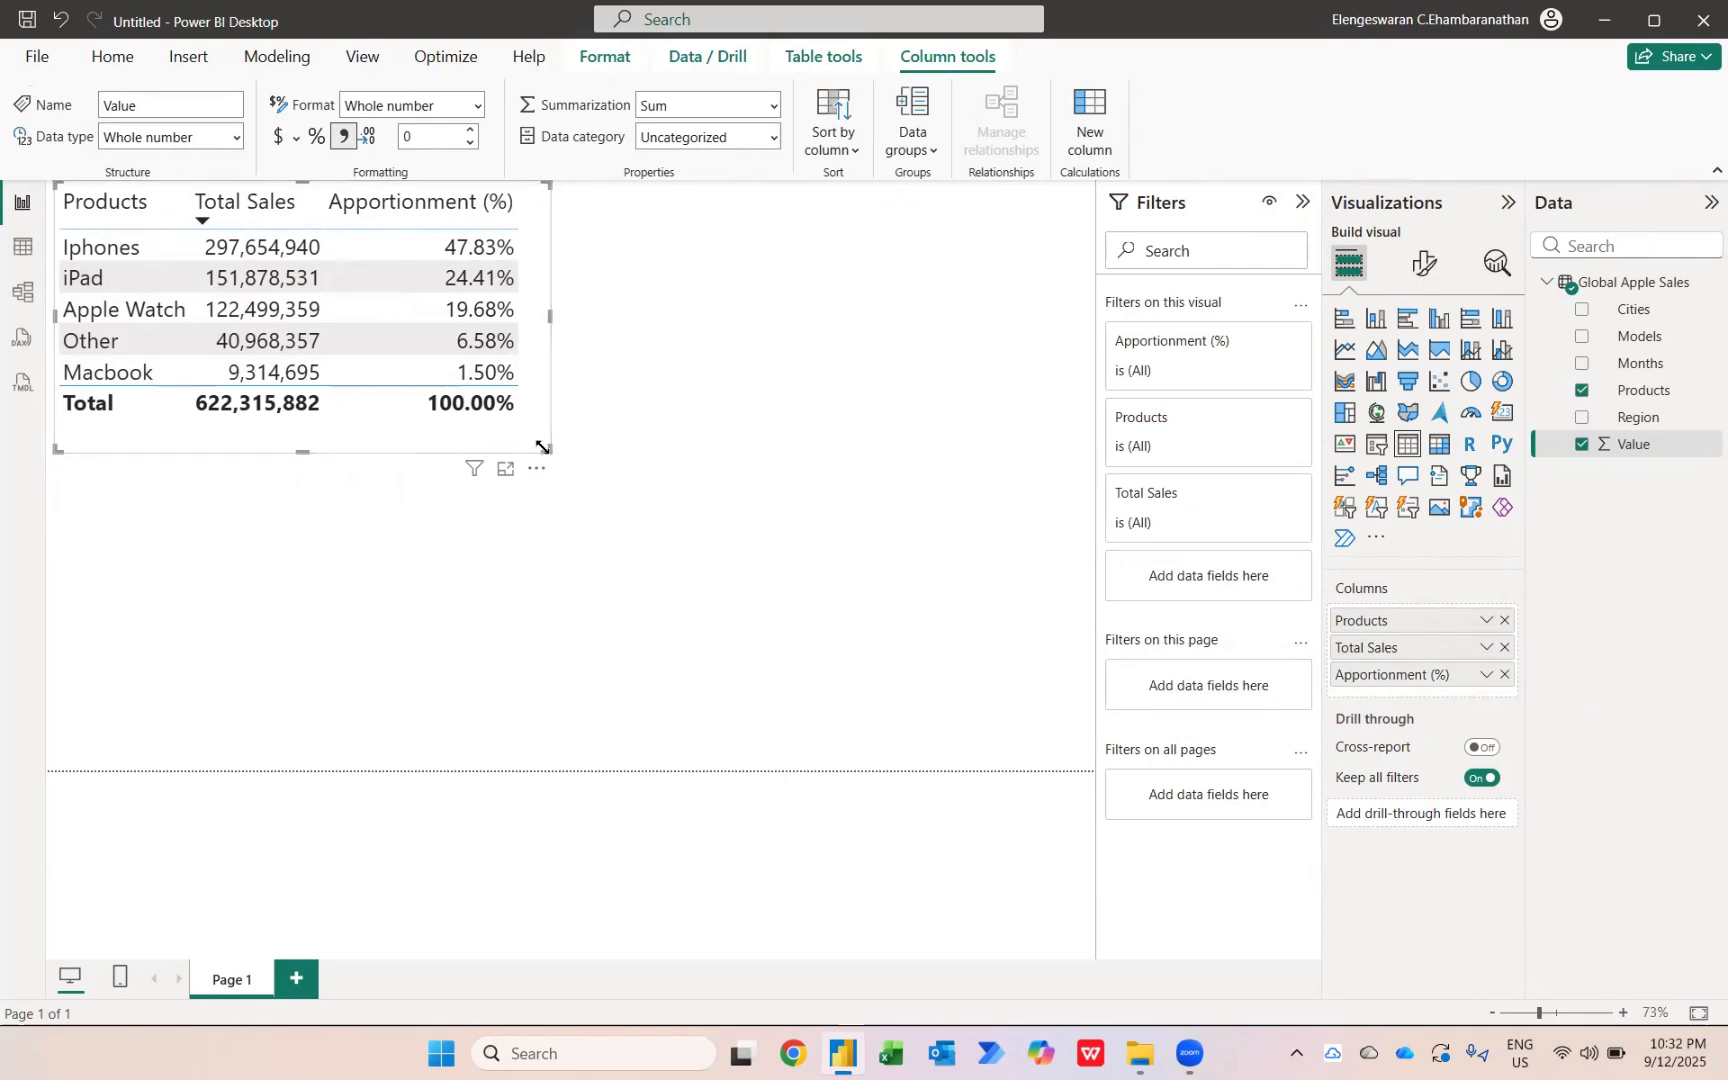
# - Trim the table visual slightly, move it lower on the report page and deselect it
pyautogui.moveTo(546, 451); pyautogui.dragTo(533, 438)
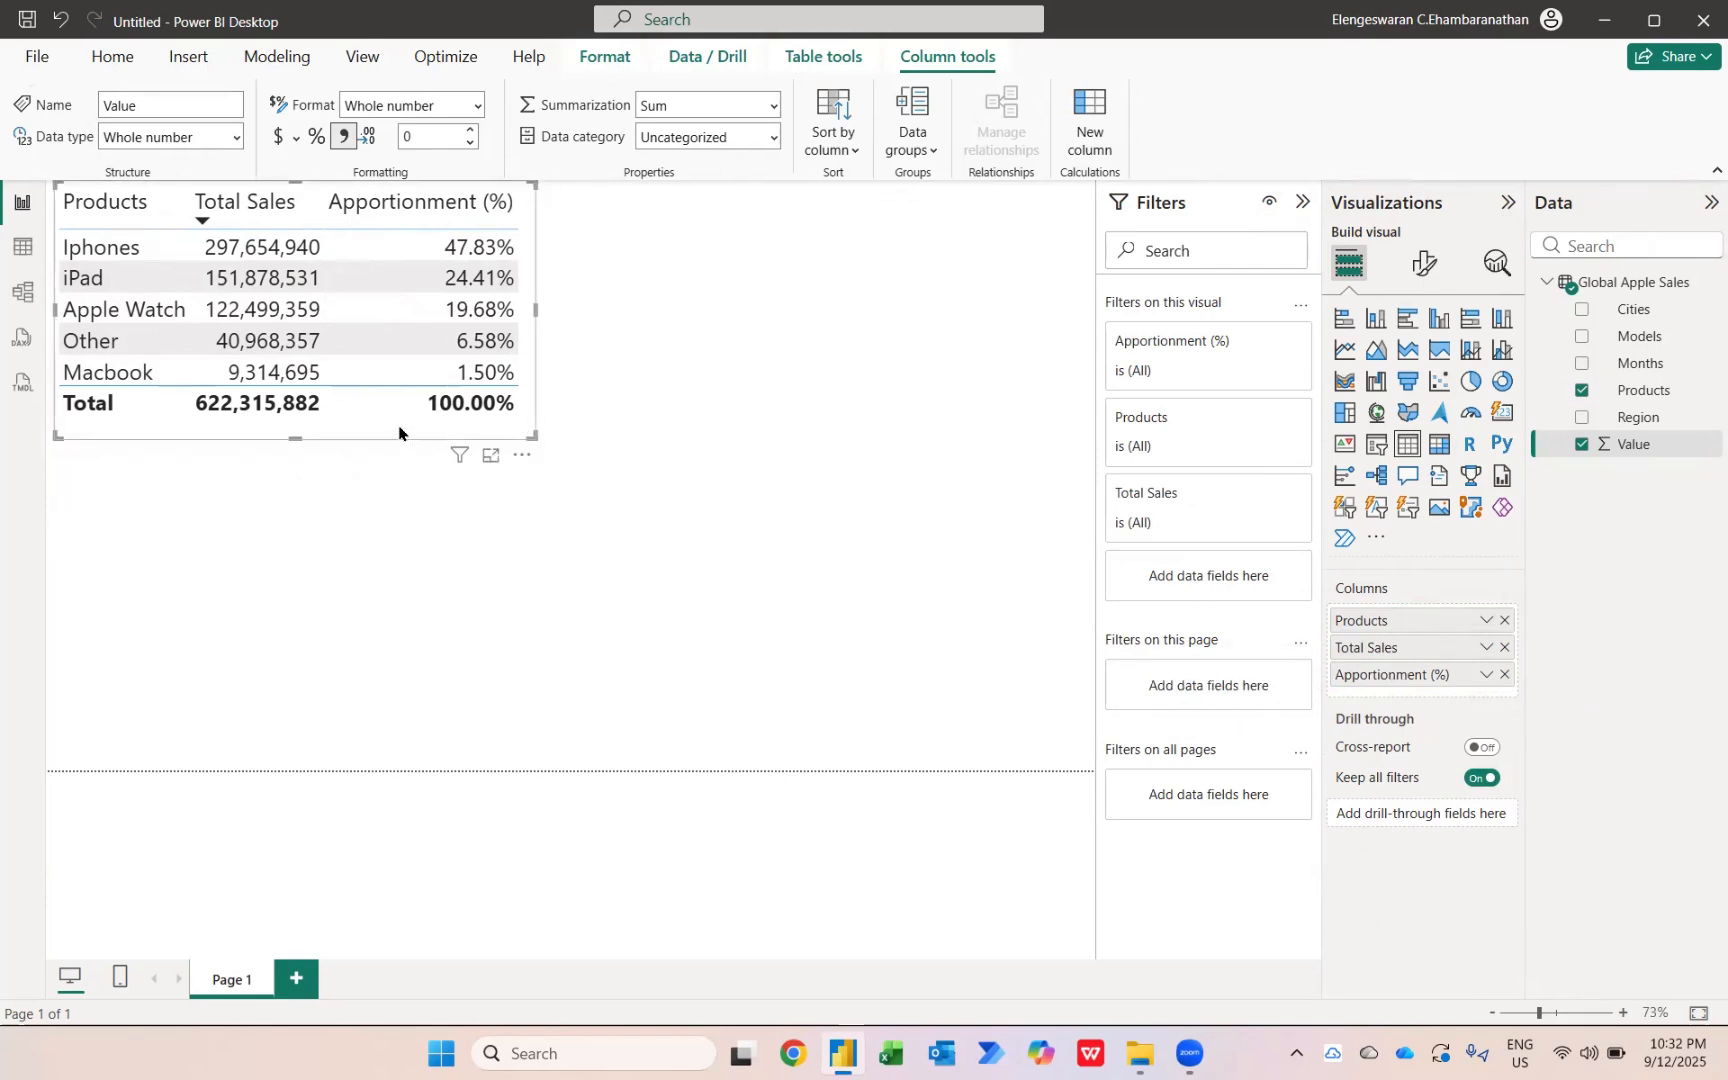
pyautogui.moveTo(397, 432); pyautogui.dragTo(374, 536)
pyautogui.click(800, 546)
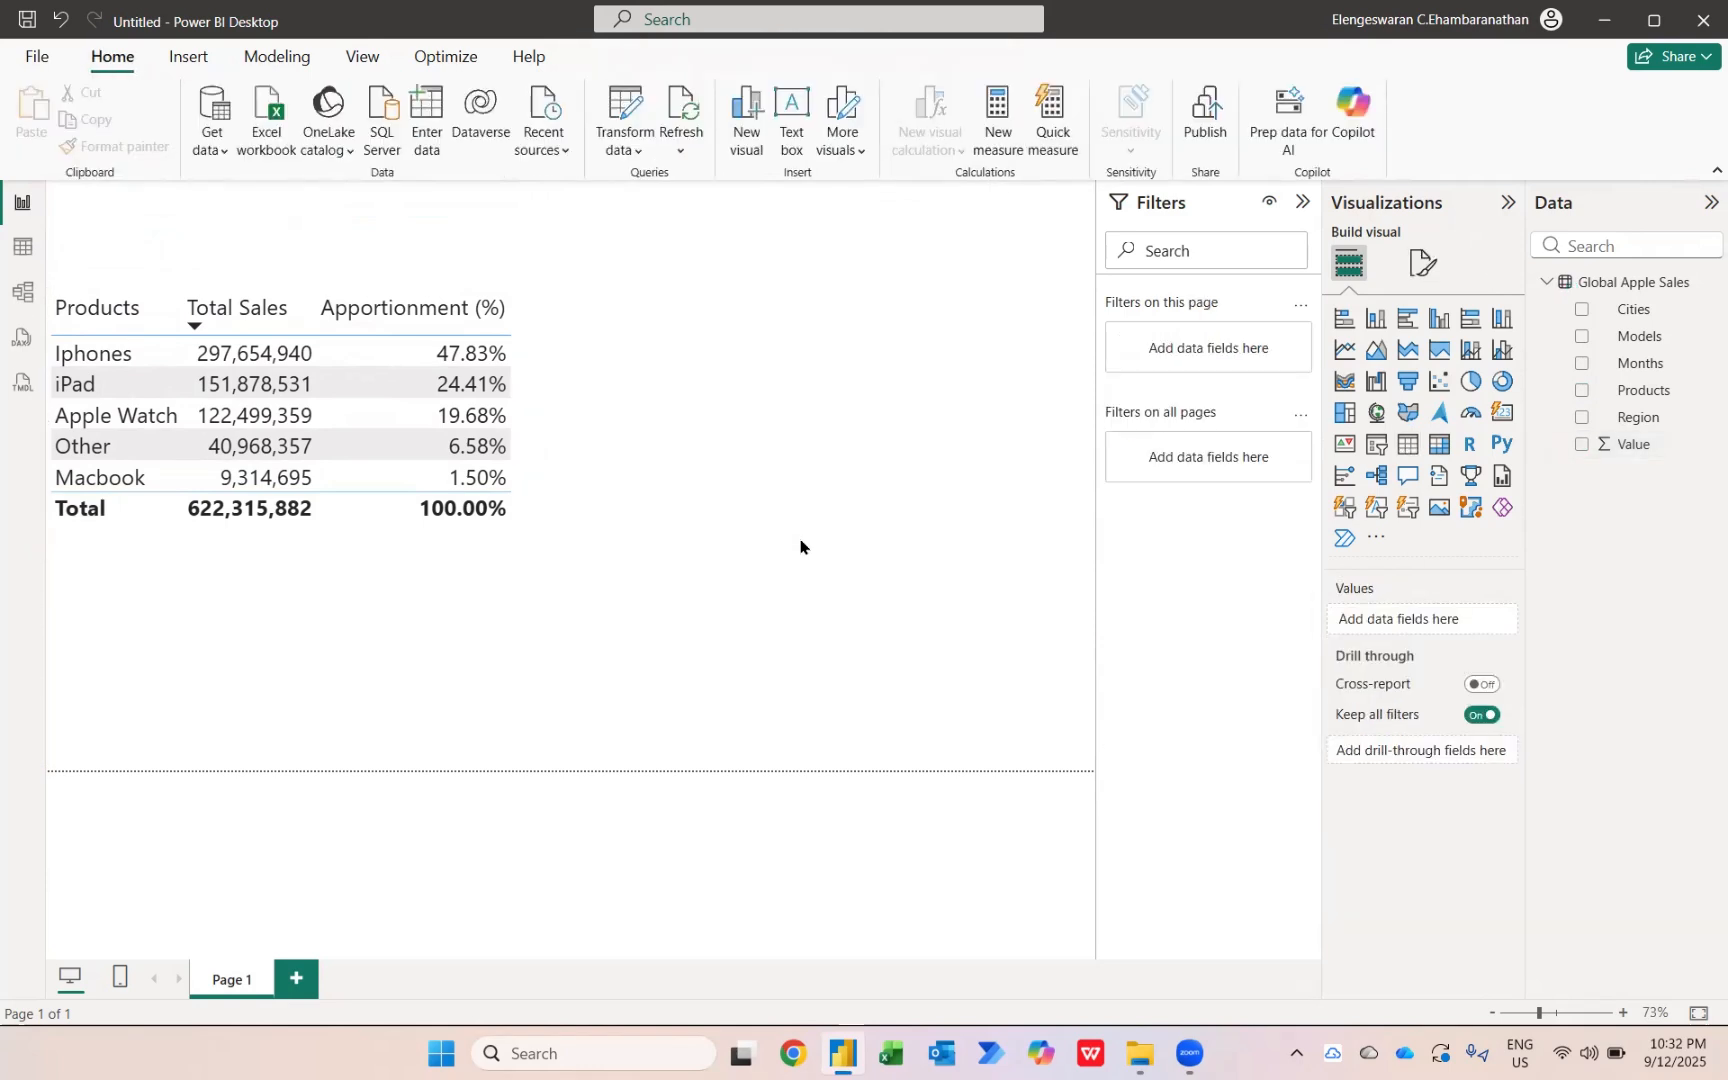
# - Add a clustered bar chart of the sum of Value by Models and enlarge it beside the table down to the page's lower edge
pyautogui.click(1405, 320)
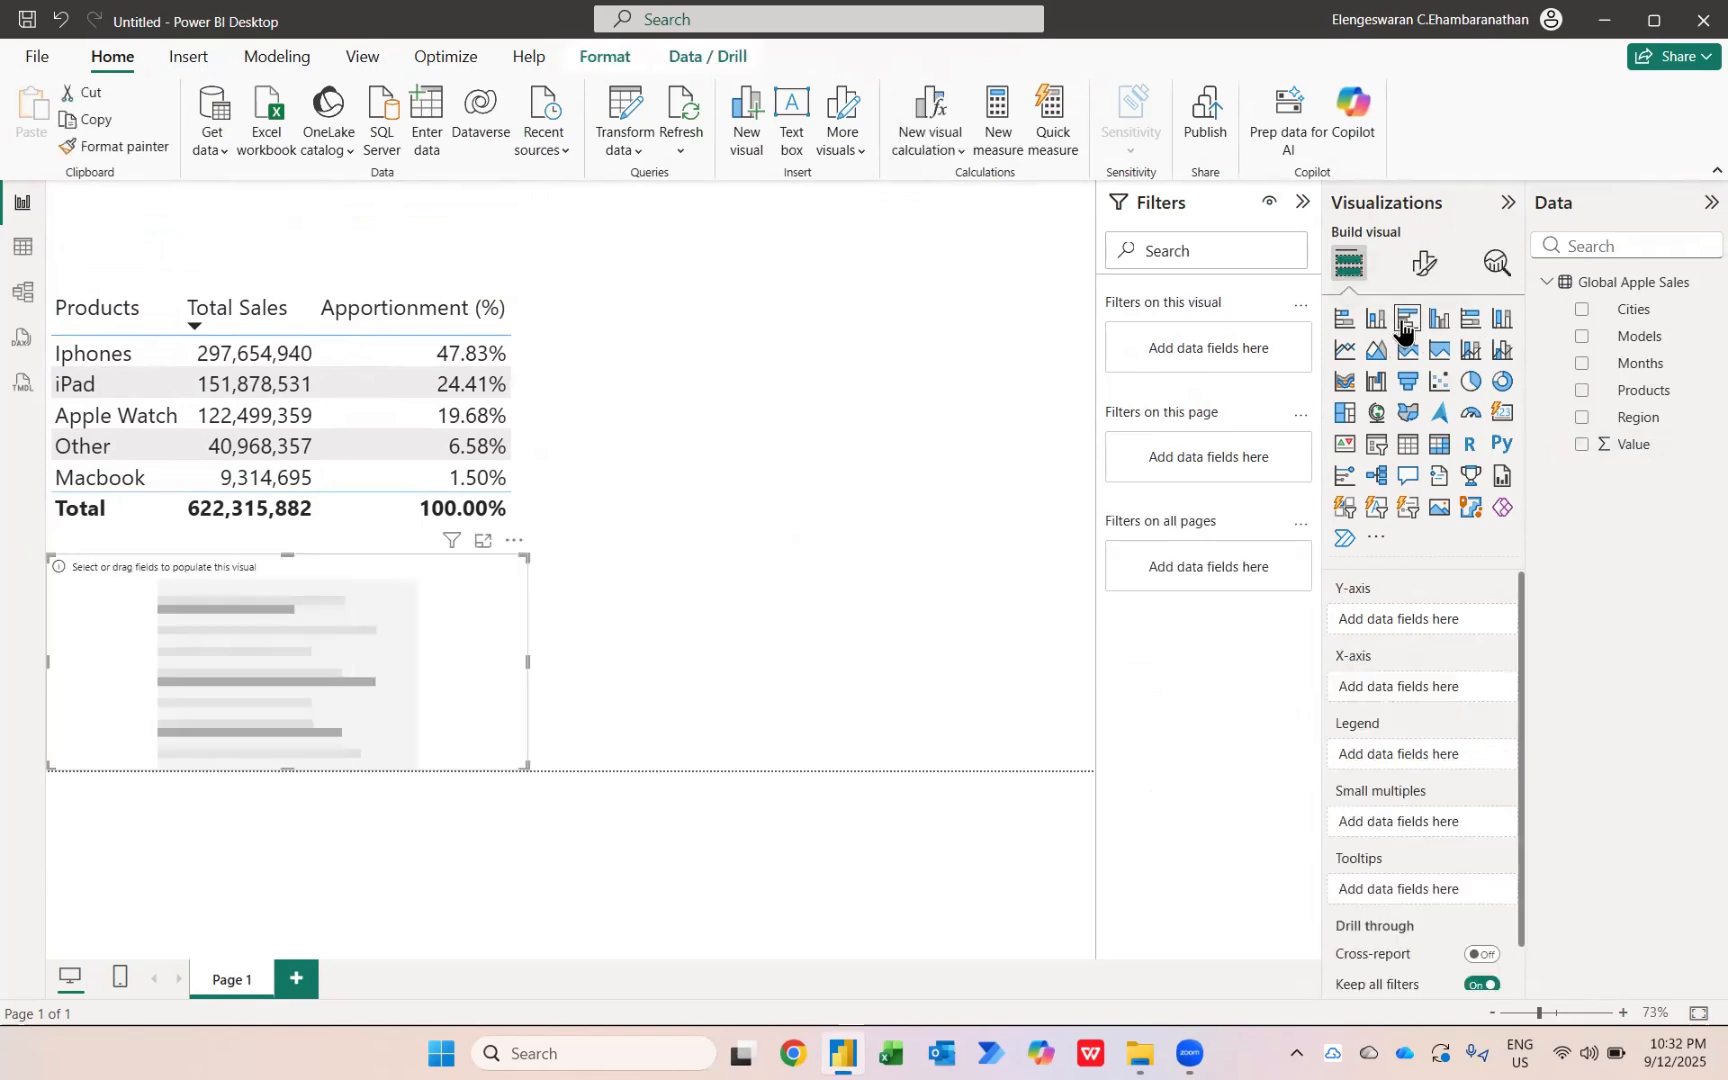
pyautogui.click(1581, 338)
pyautogui.click(1582, 445)
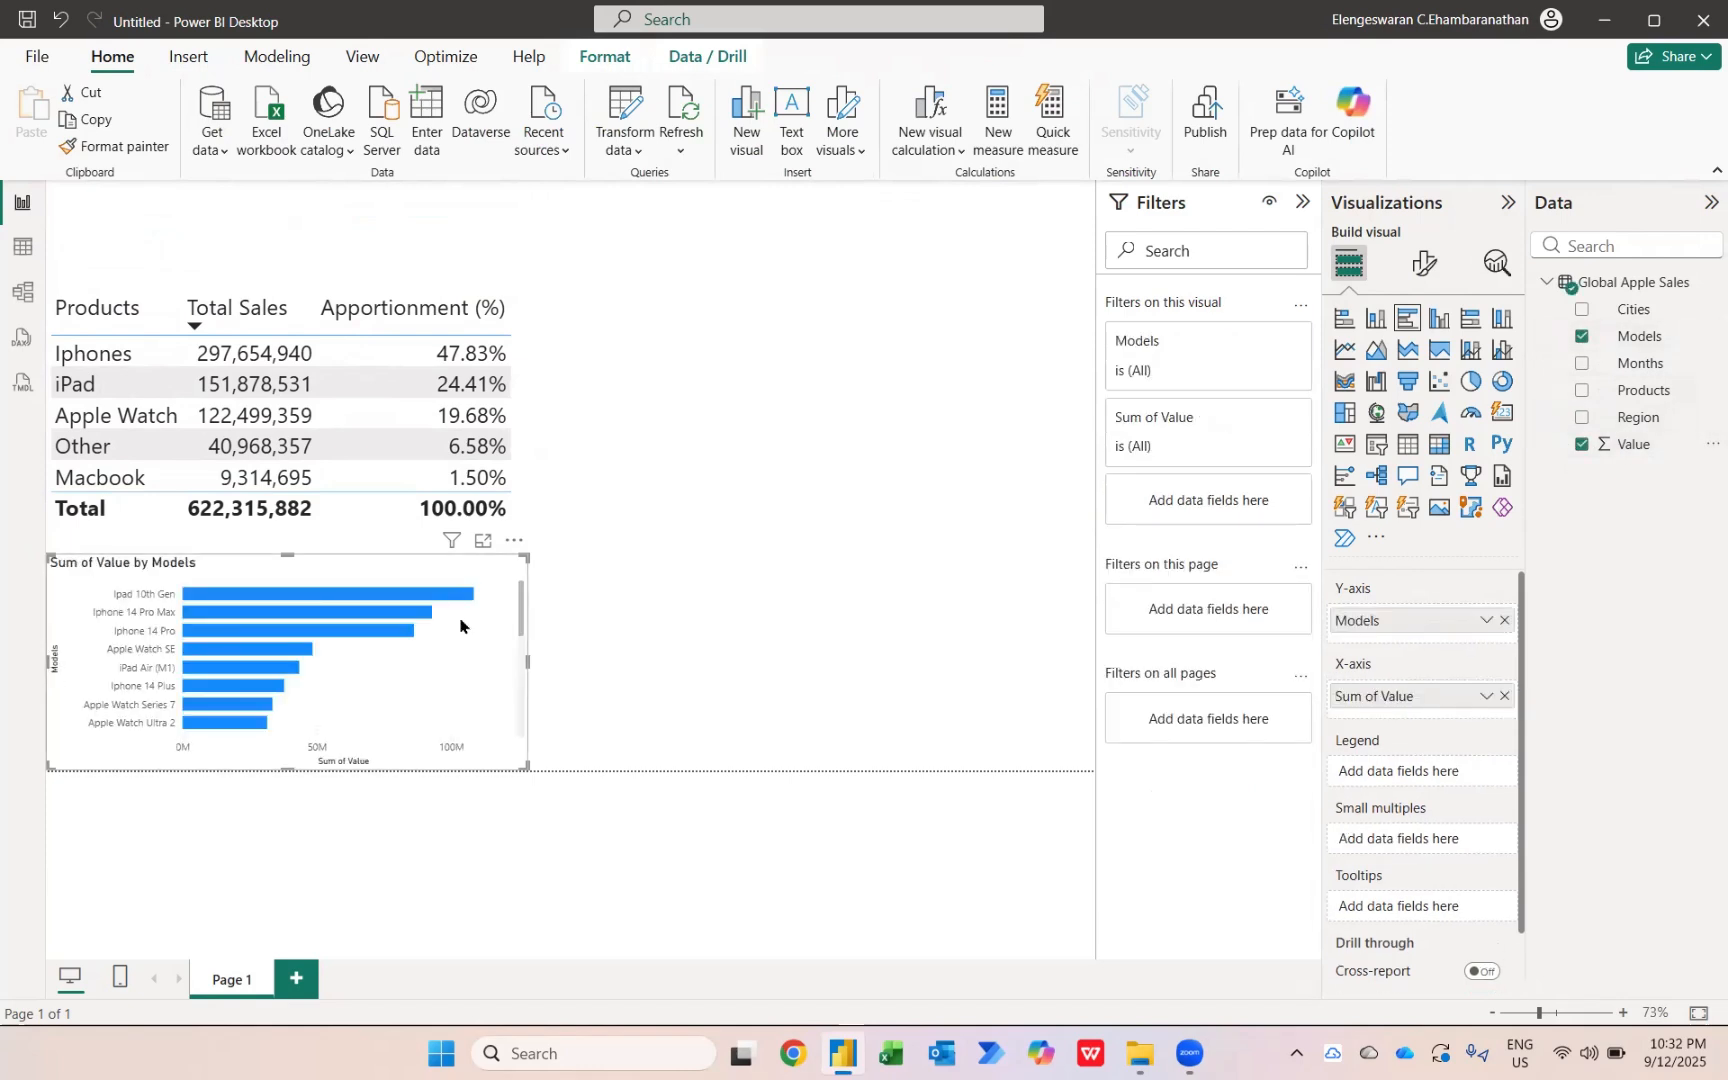
pyautogui.moveTo(366, 567); pyautogui.dragTo(843, 302)
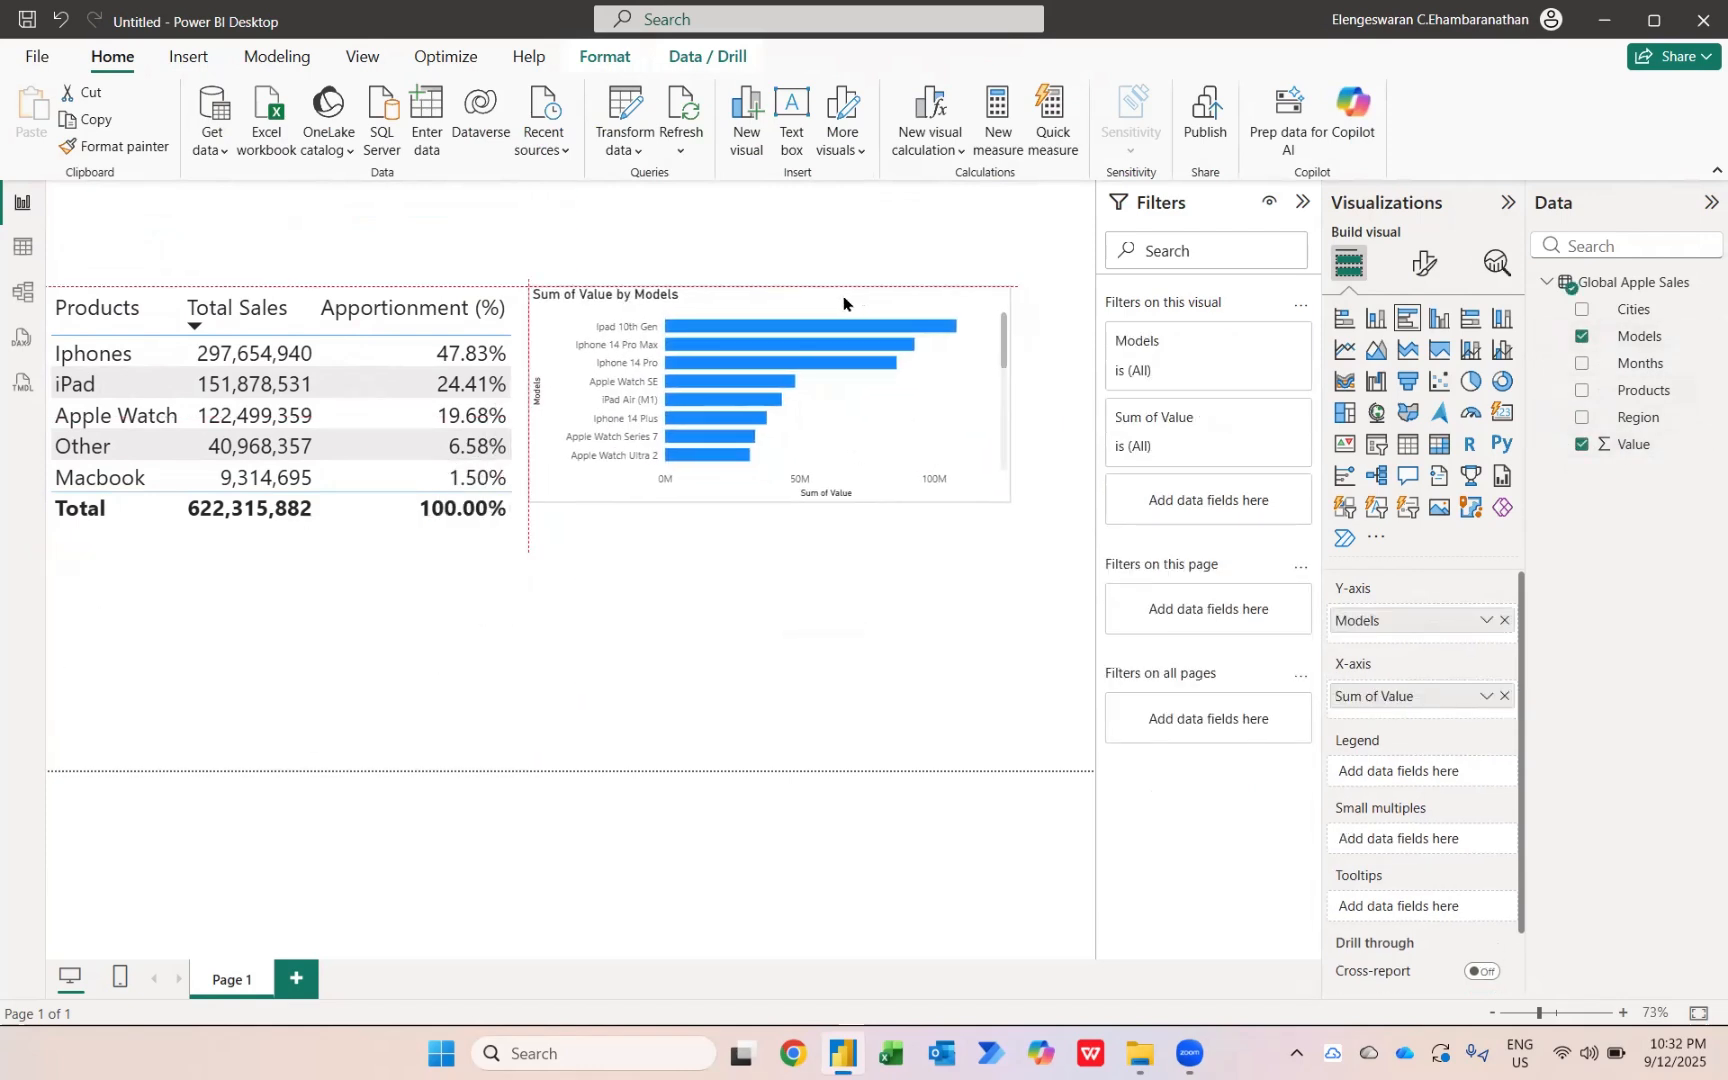
pyautogui.moveTo(1005, 499); pyautogui.dragTo(1100, 808)
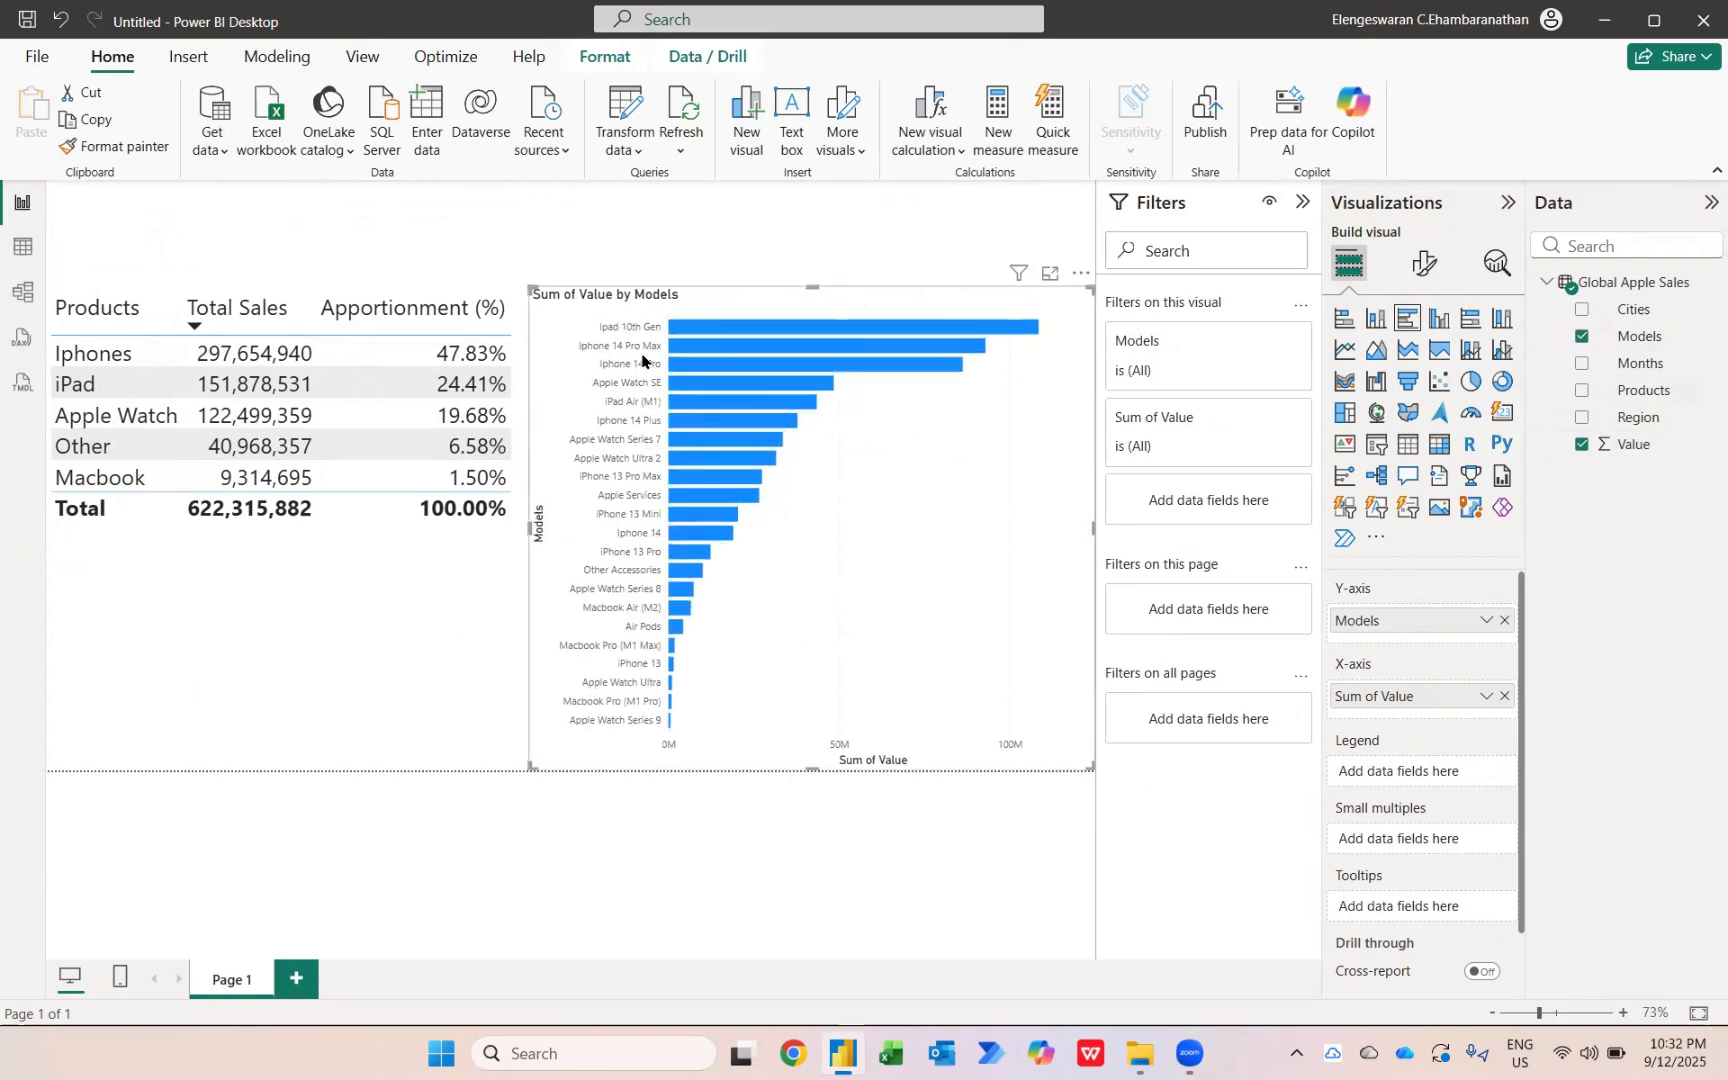
# - Turn on data labels for the bar chart of values by model
pyautogui.click(1424, 263)
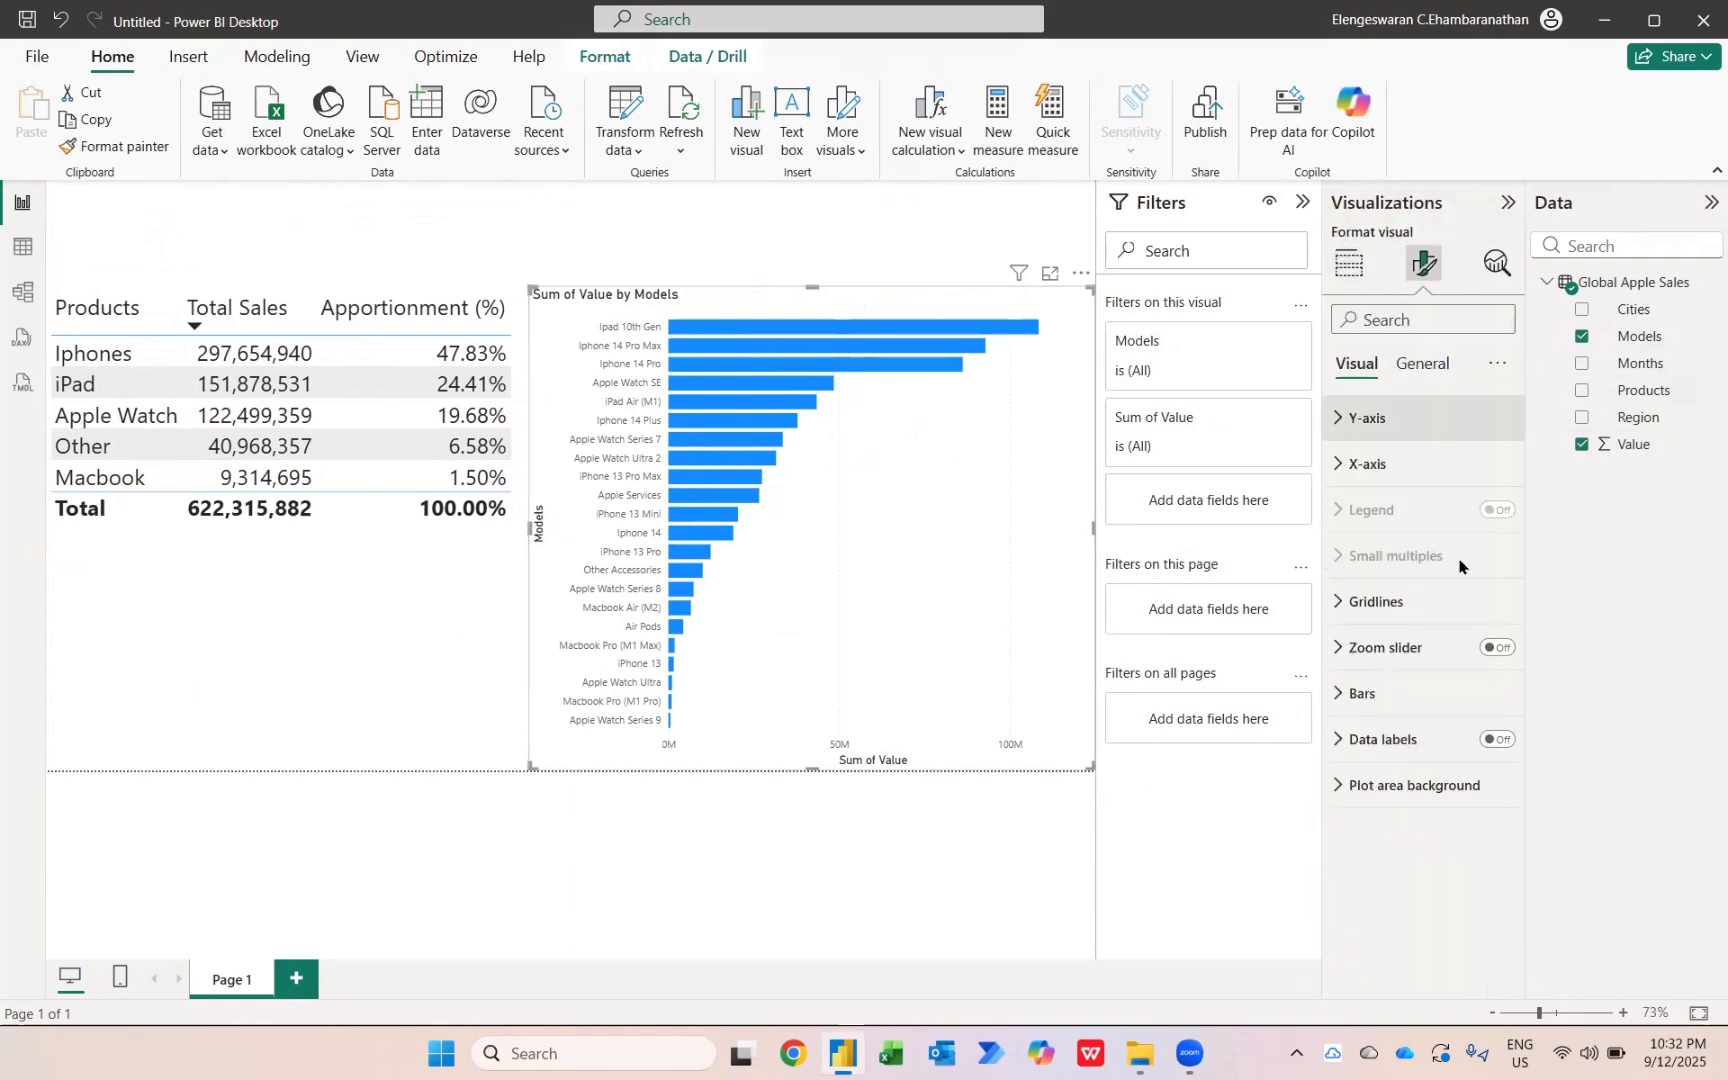
pyautogui.click(1505, 738)
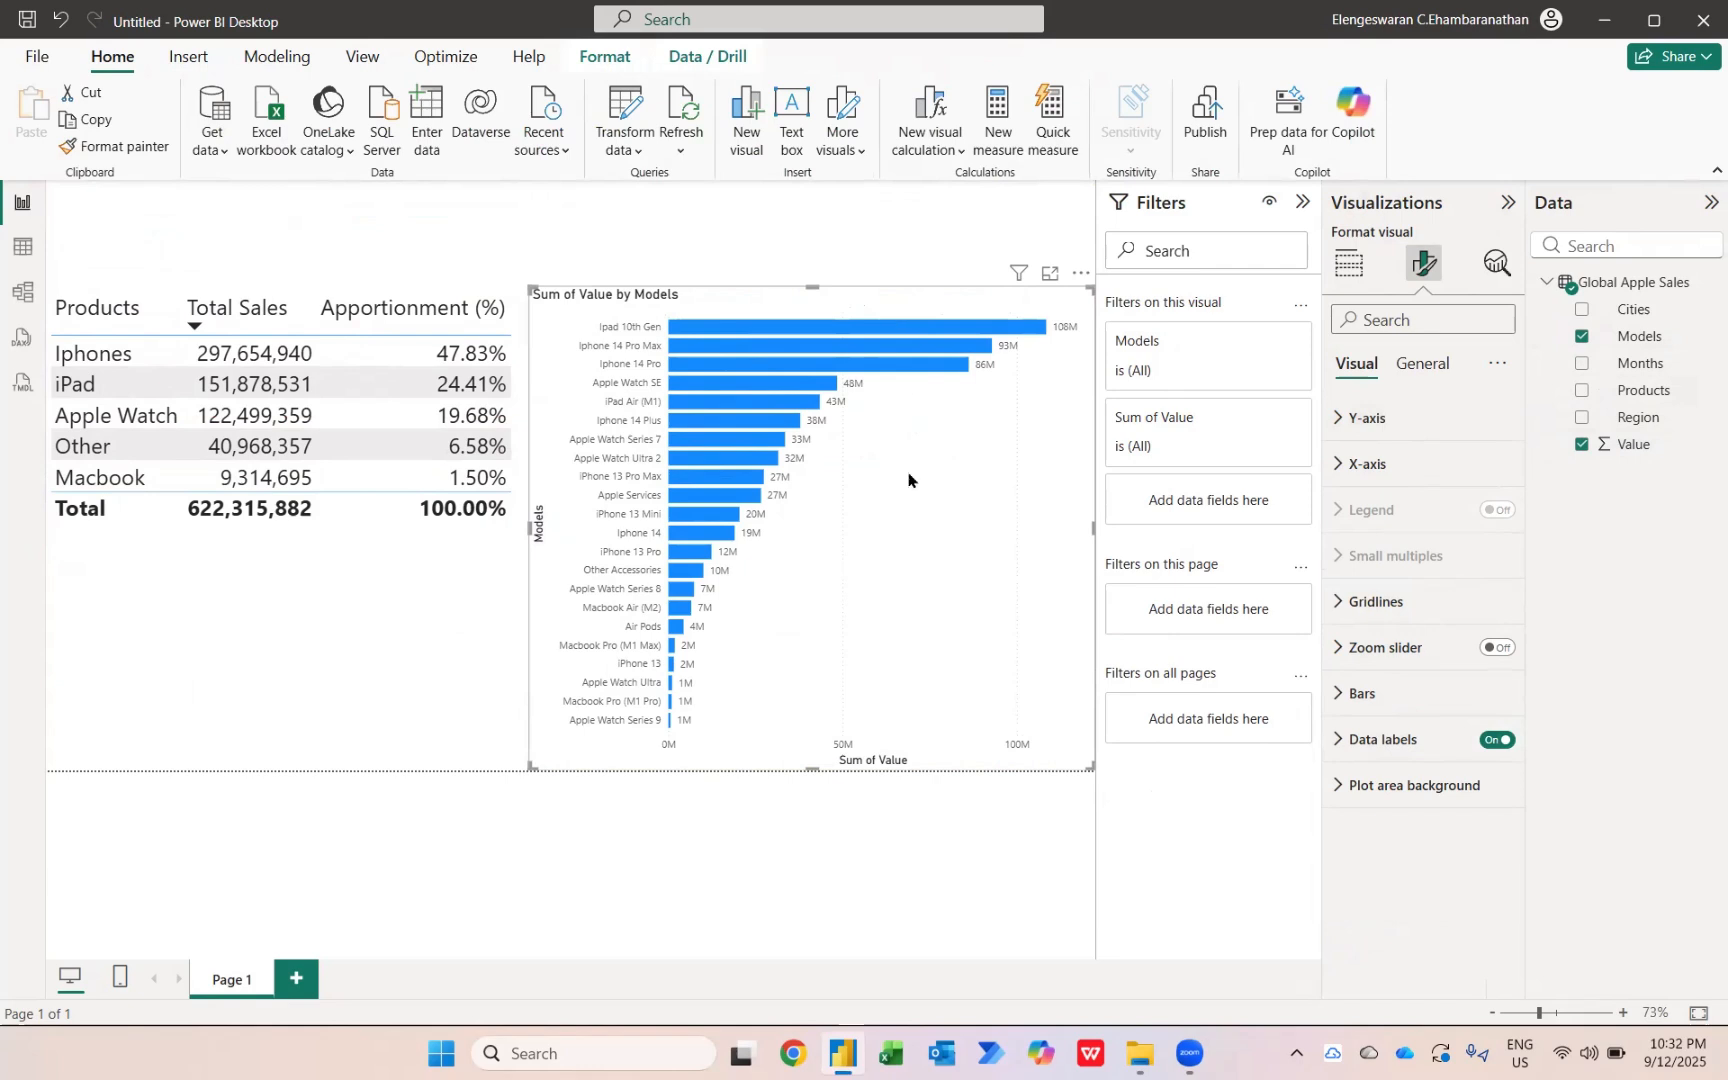
# - Filter the bar chart to the top 5 Models by Sum of Value with a Top N filter and deselect it
pyautogui.click(1254, 341)
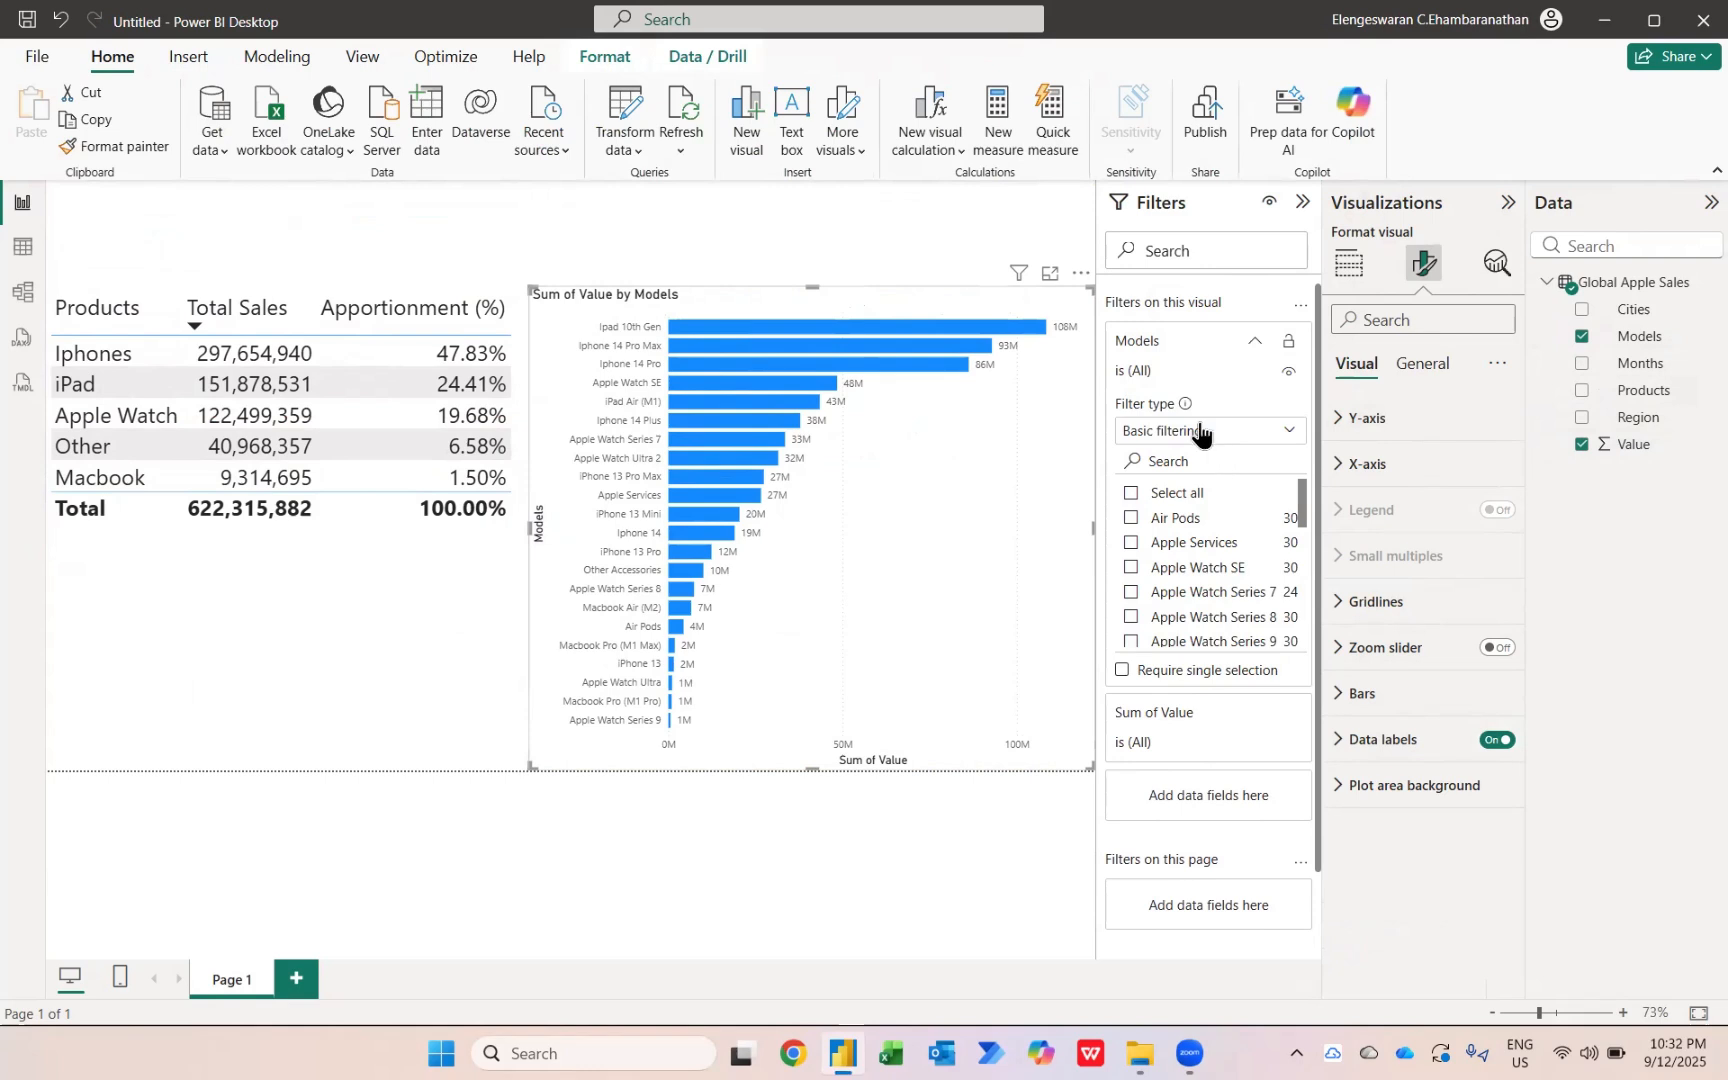
pyautogui.click(1200, 430)
pyautogui.click(1148, 515)
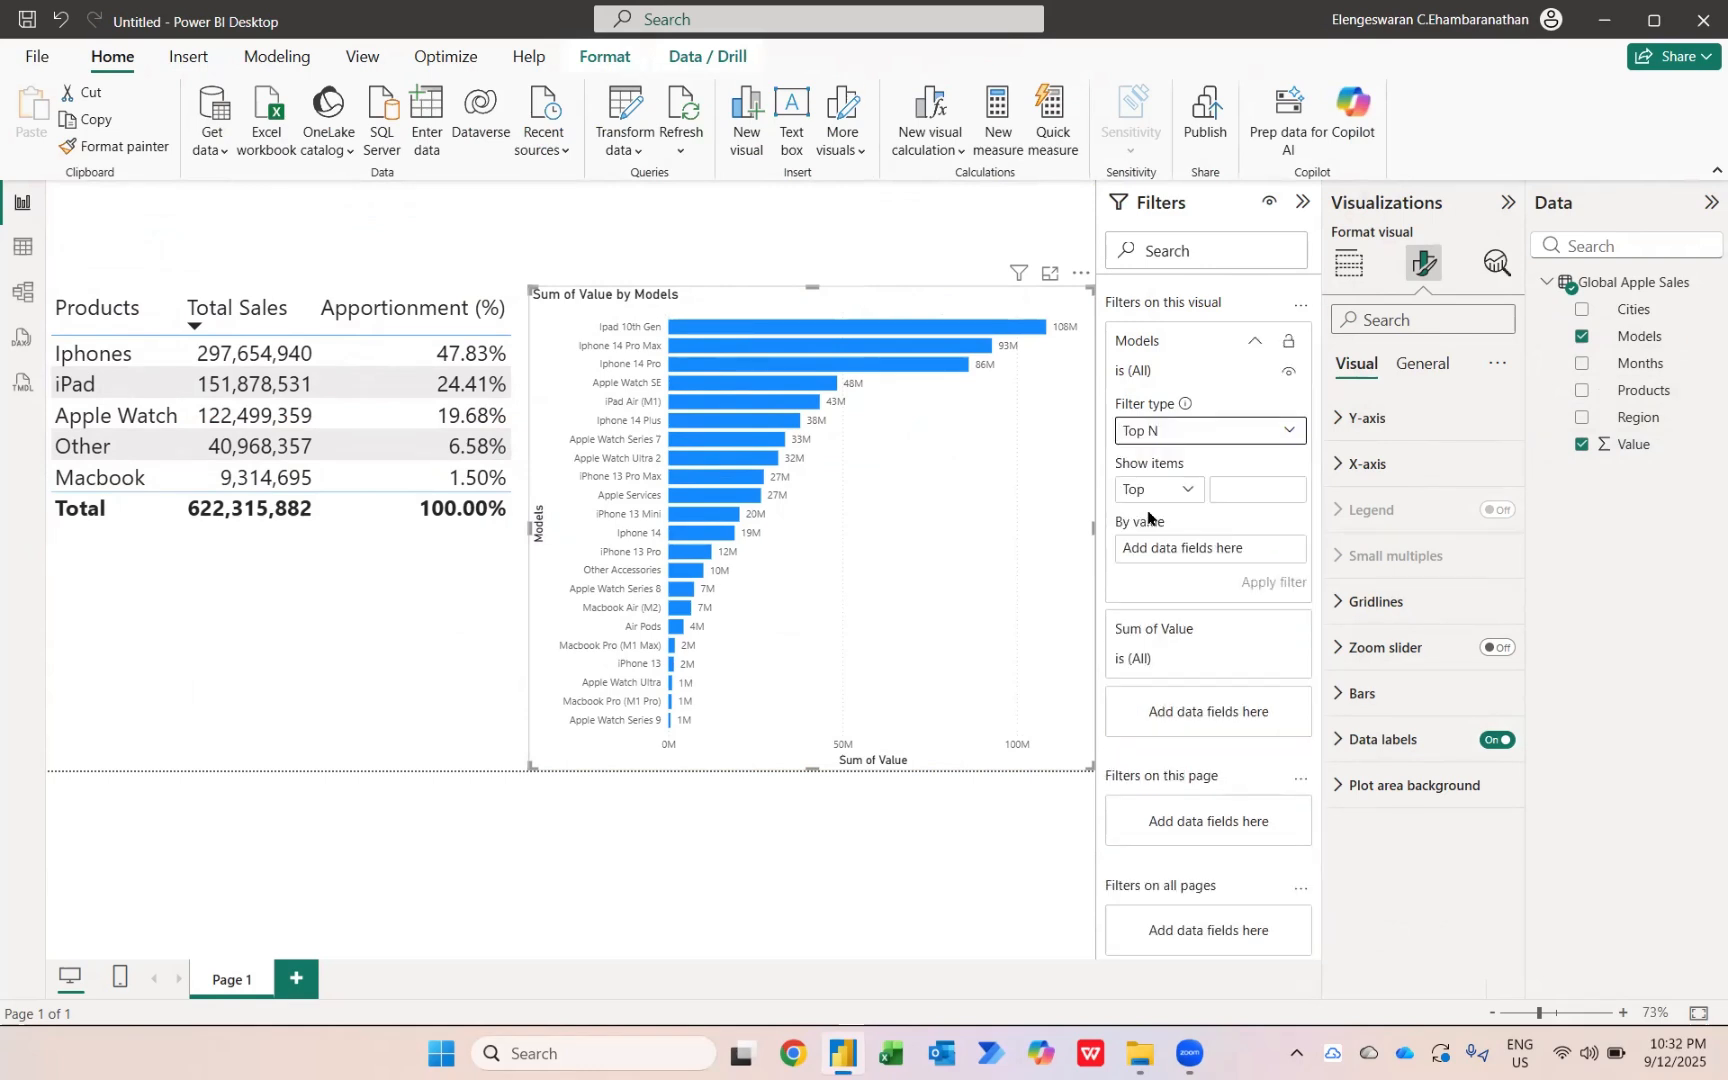
pyautogui.click(1244, 489)
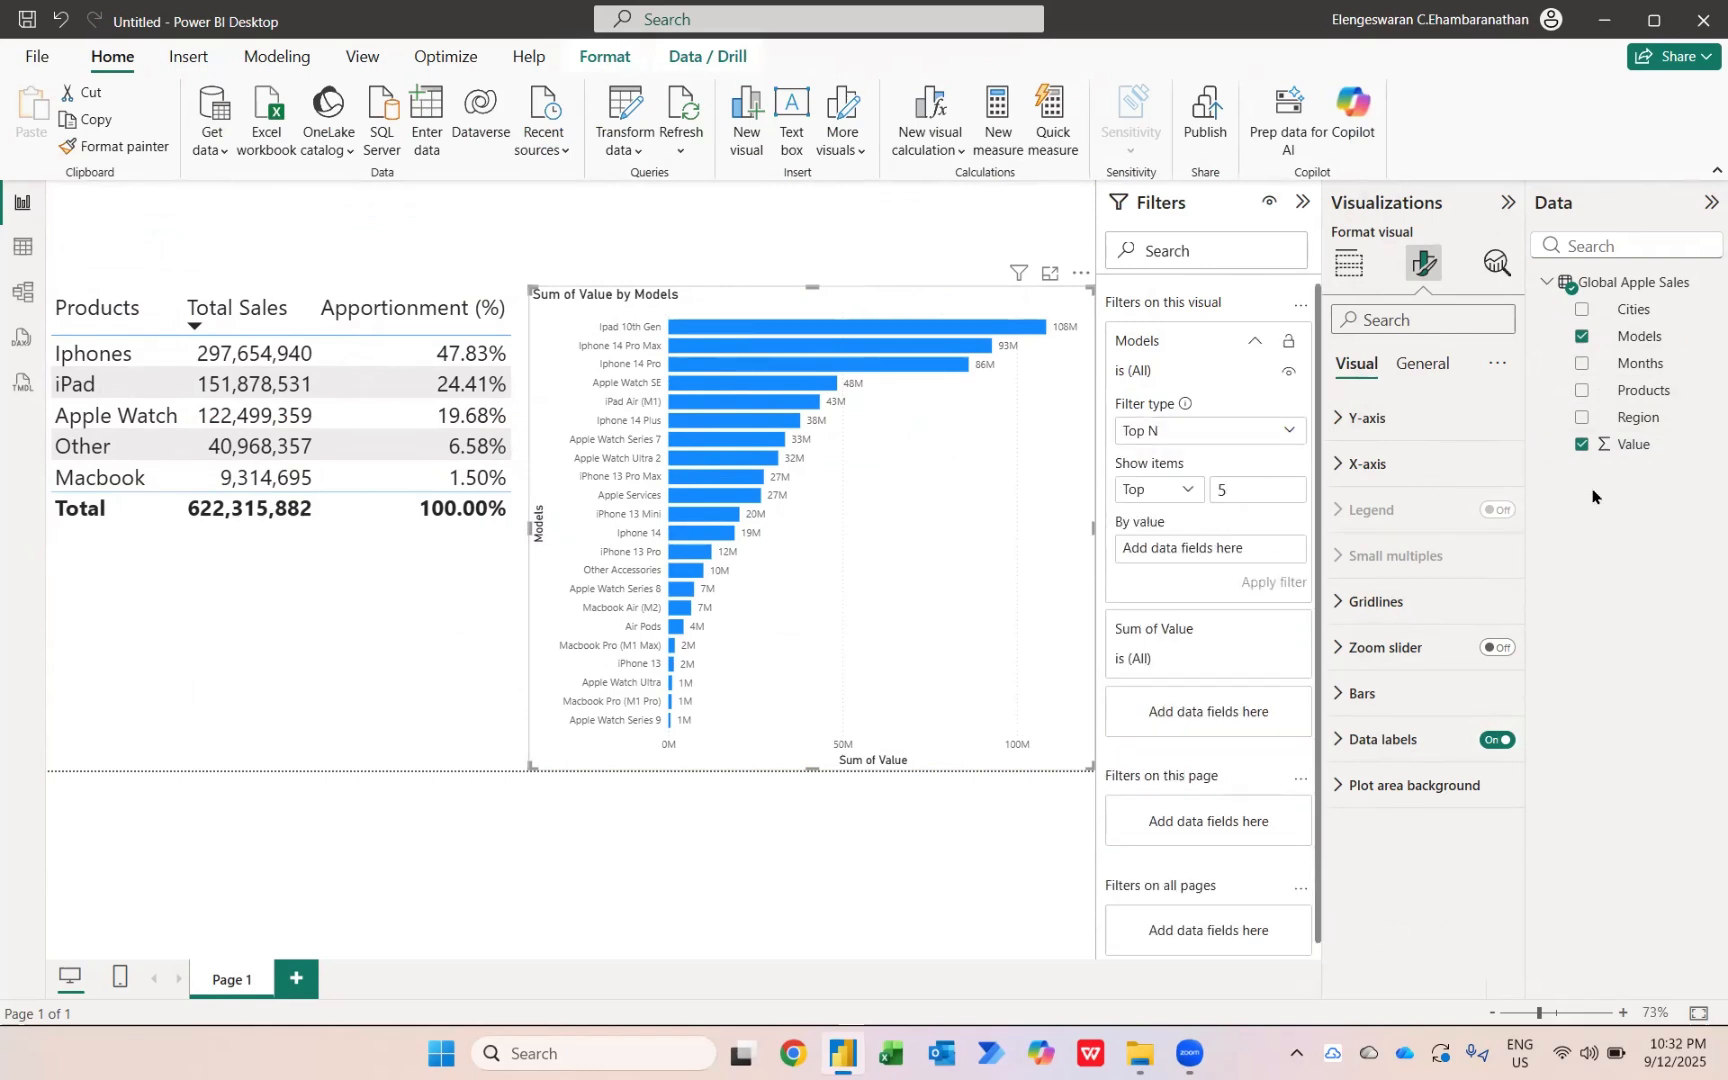
pyautogui.moveTo(1640, 445); pyautogui.dragTo(1231, 549)
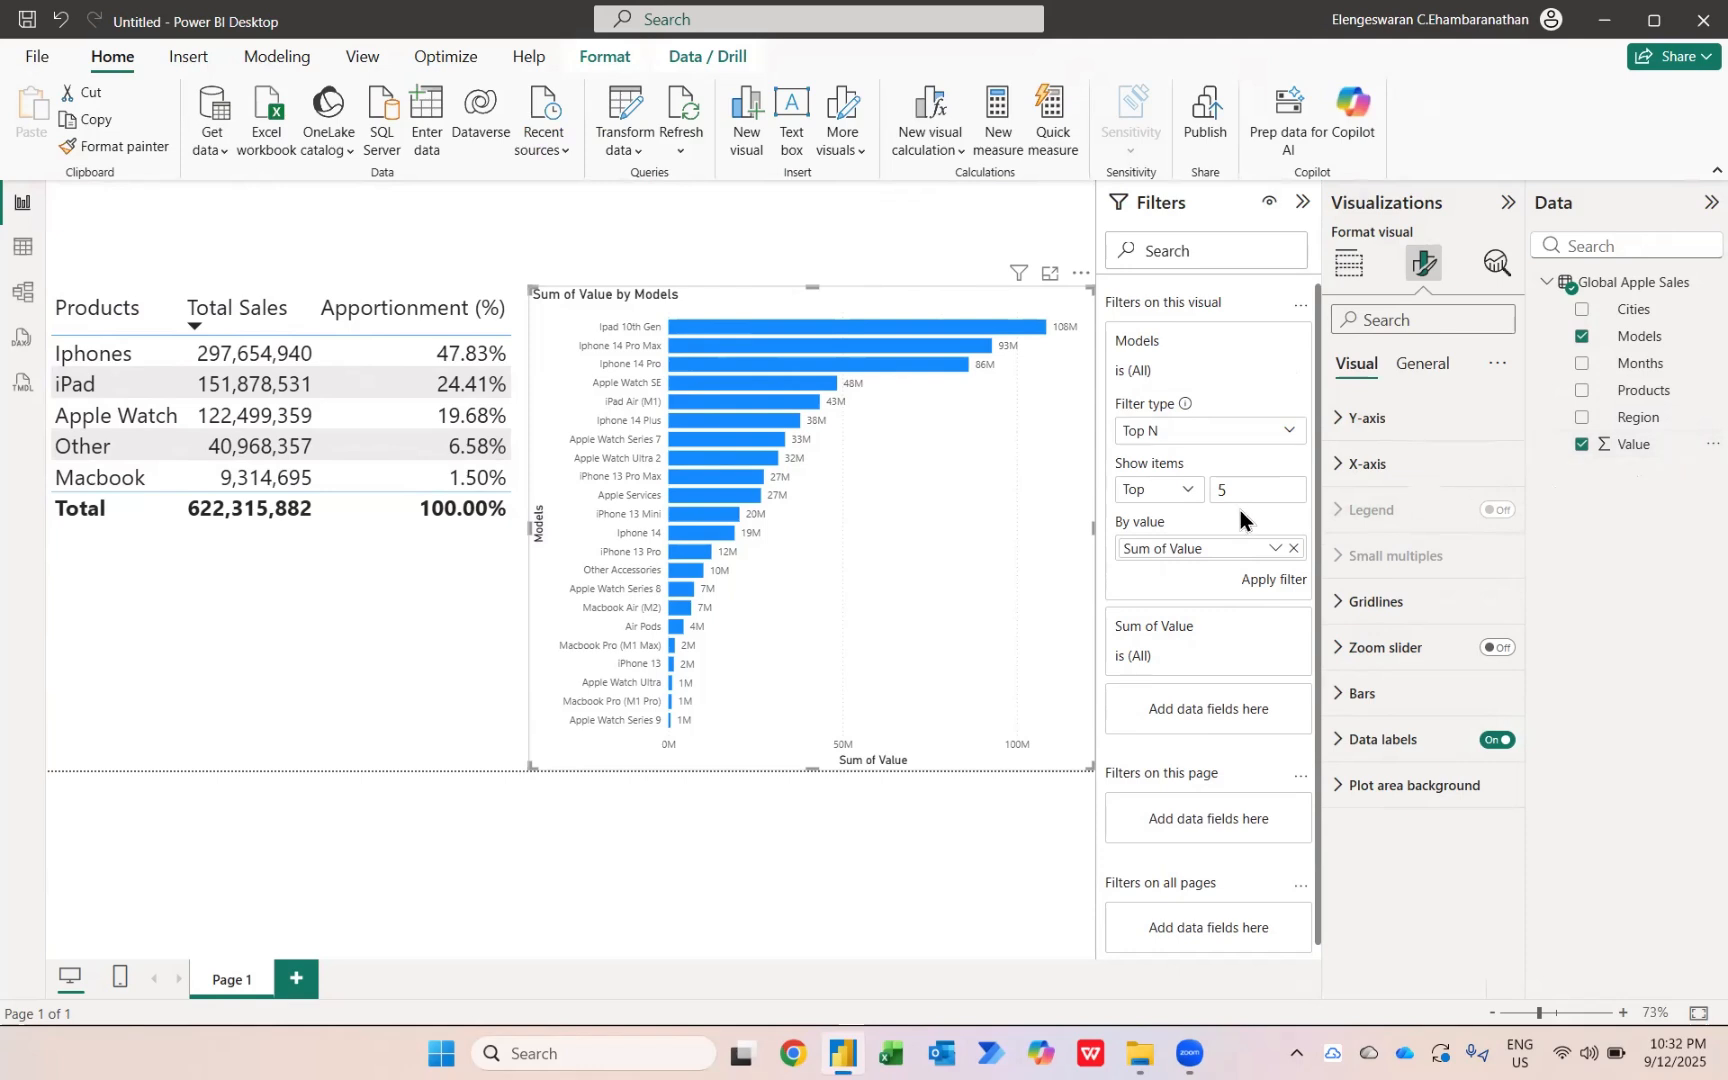
pyautogui.click(1281, 586)
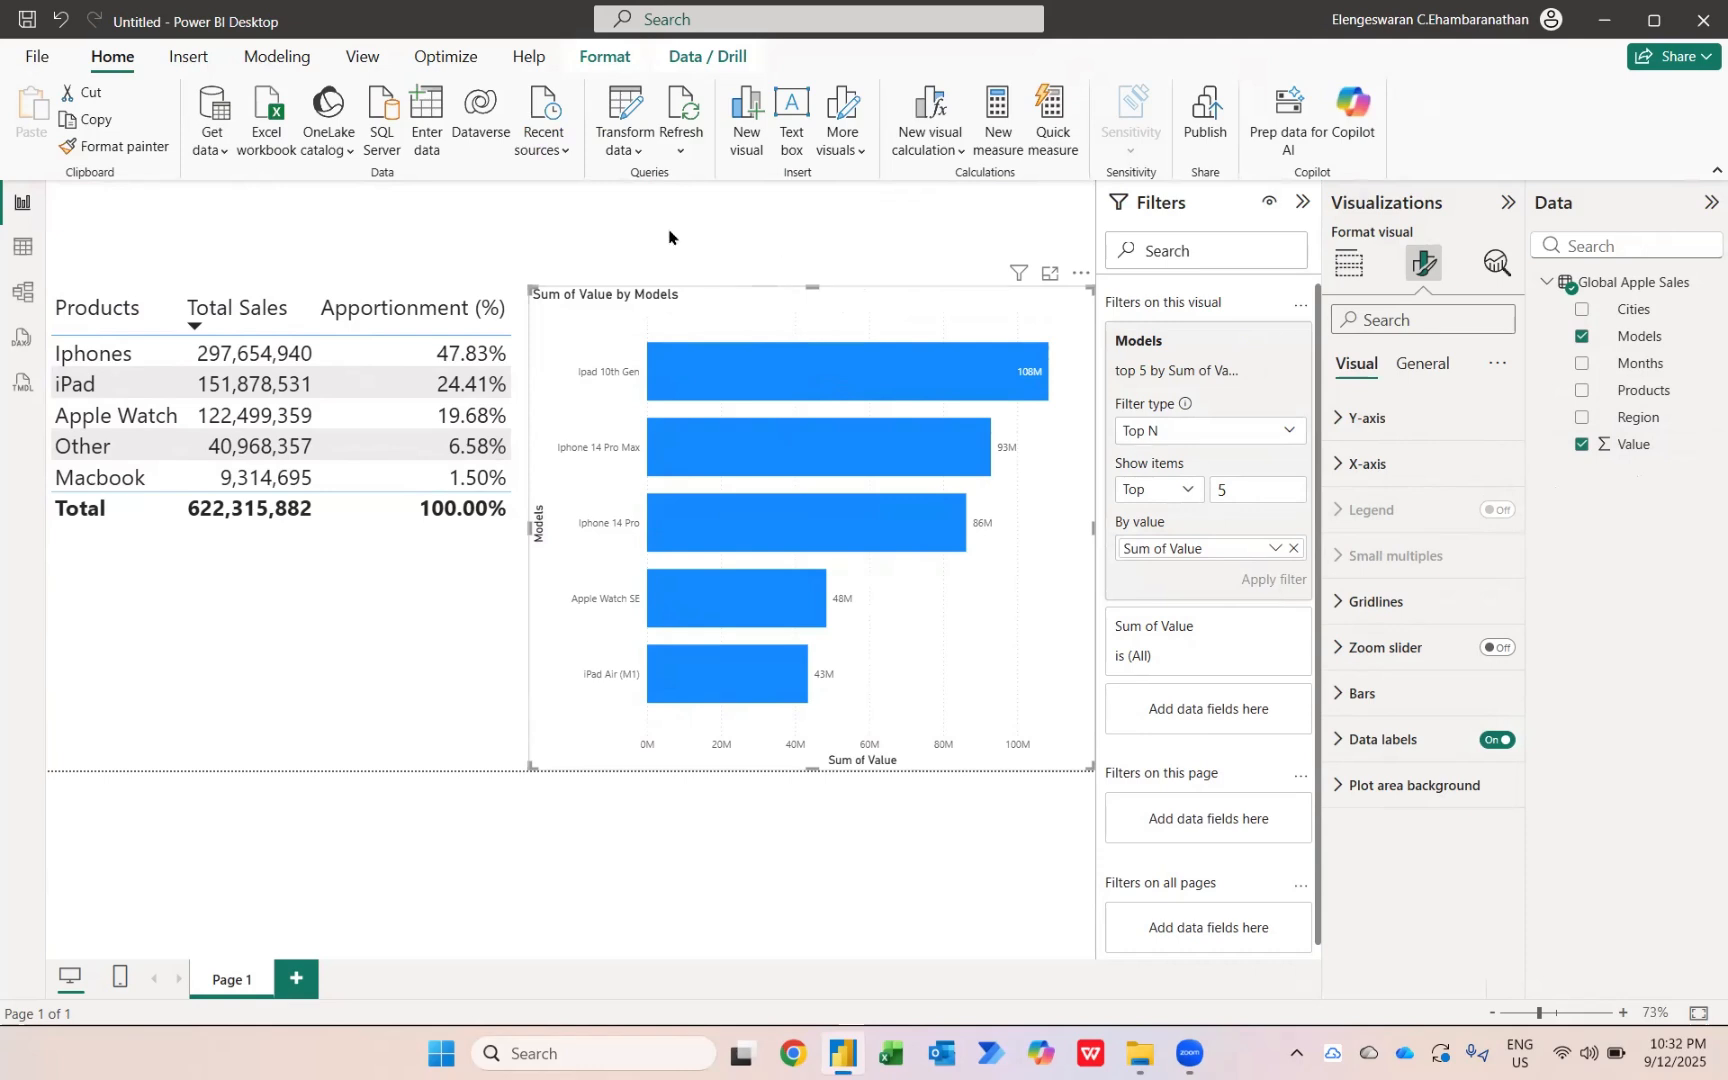
pyautogui.click(585, 233)
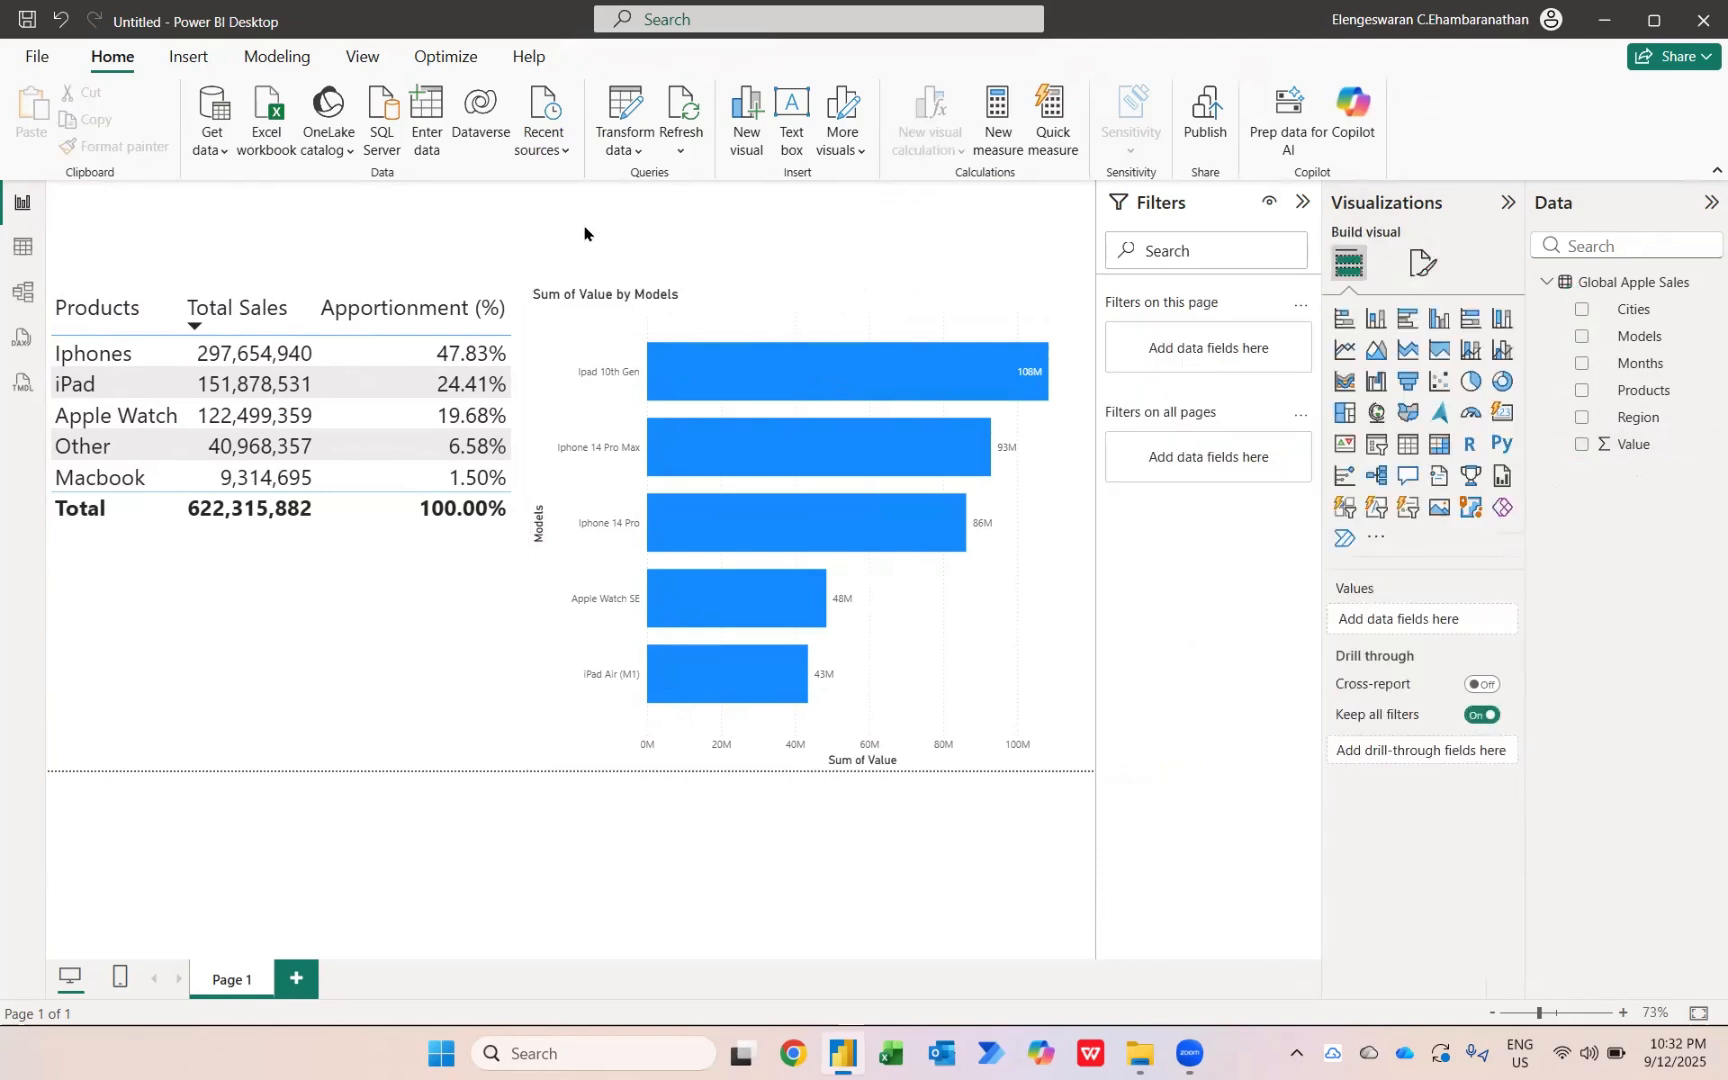
# - Add a slicer for the Cities field and set its style to Tile
pyautogui.click(1377, 445)
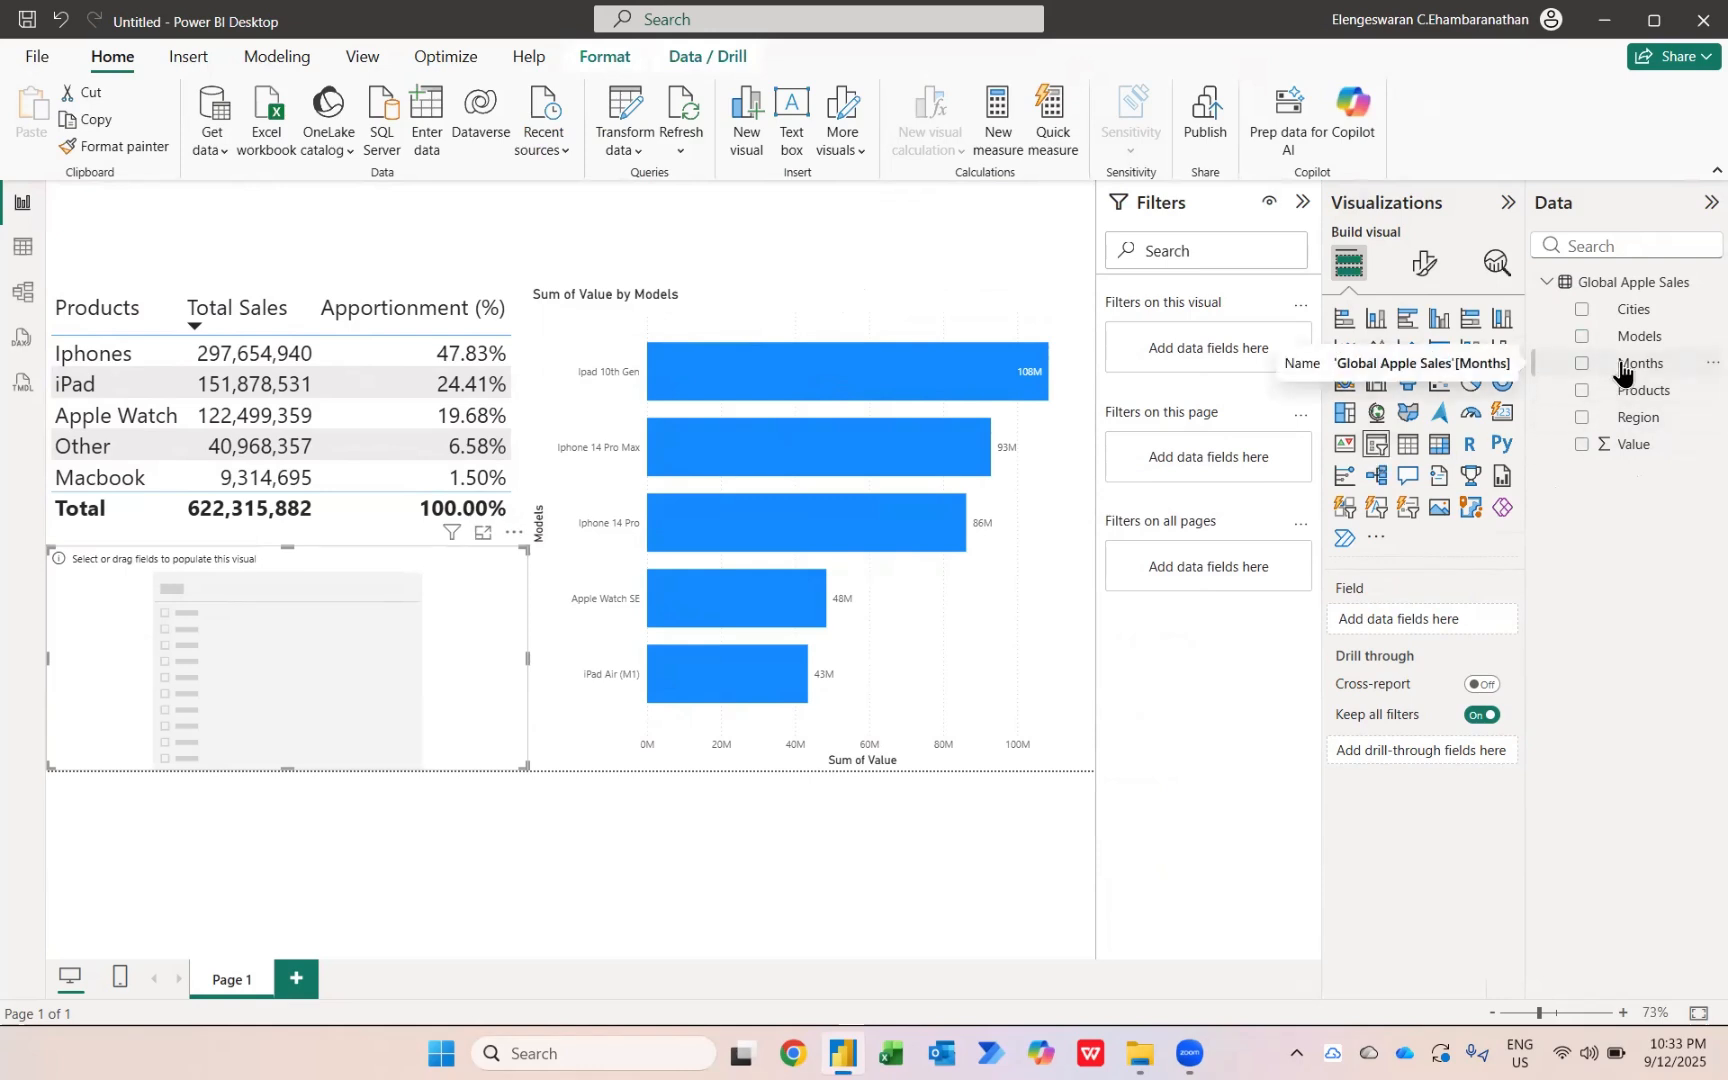
pyautogui.click(1580, 311)
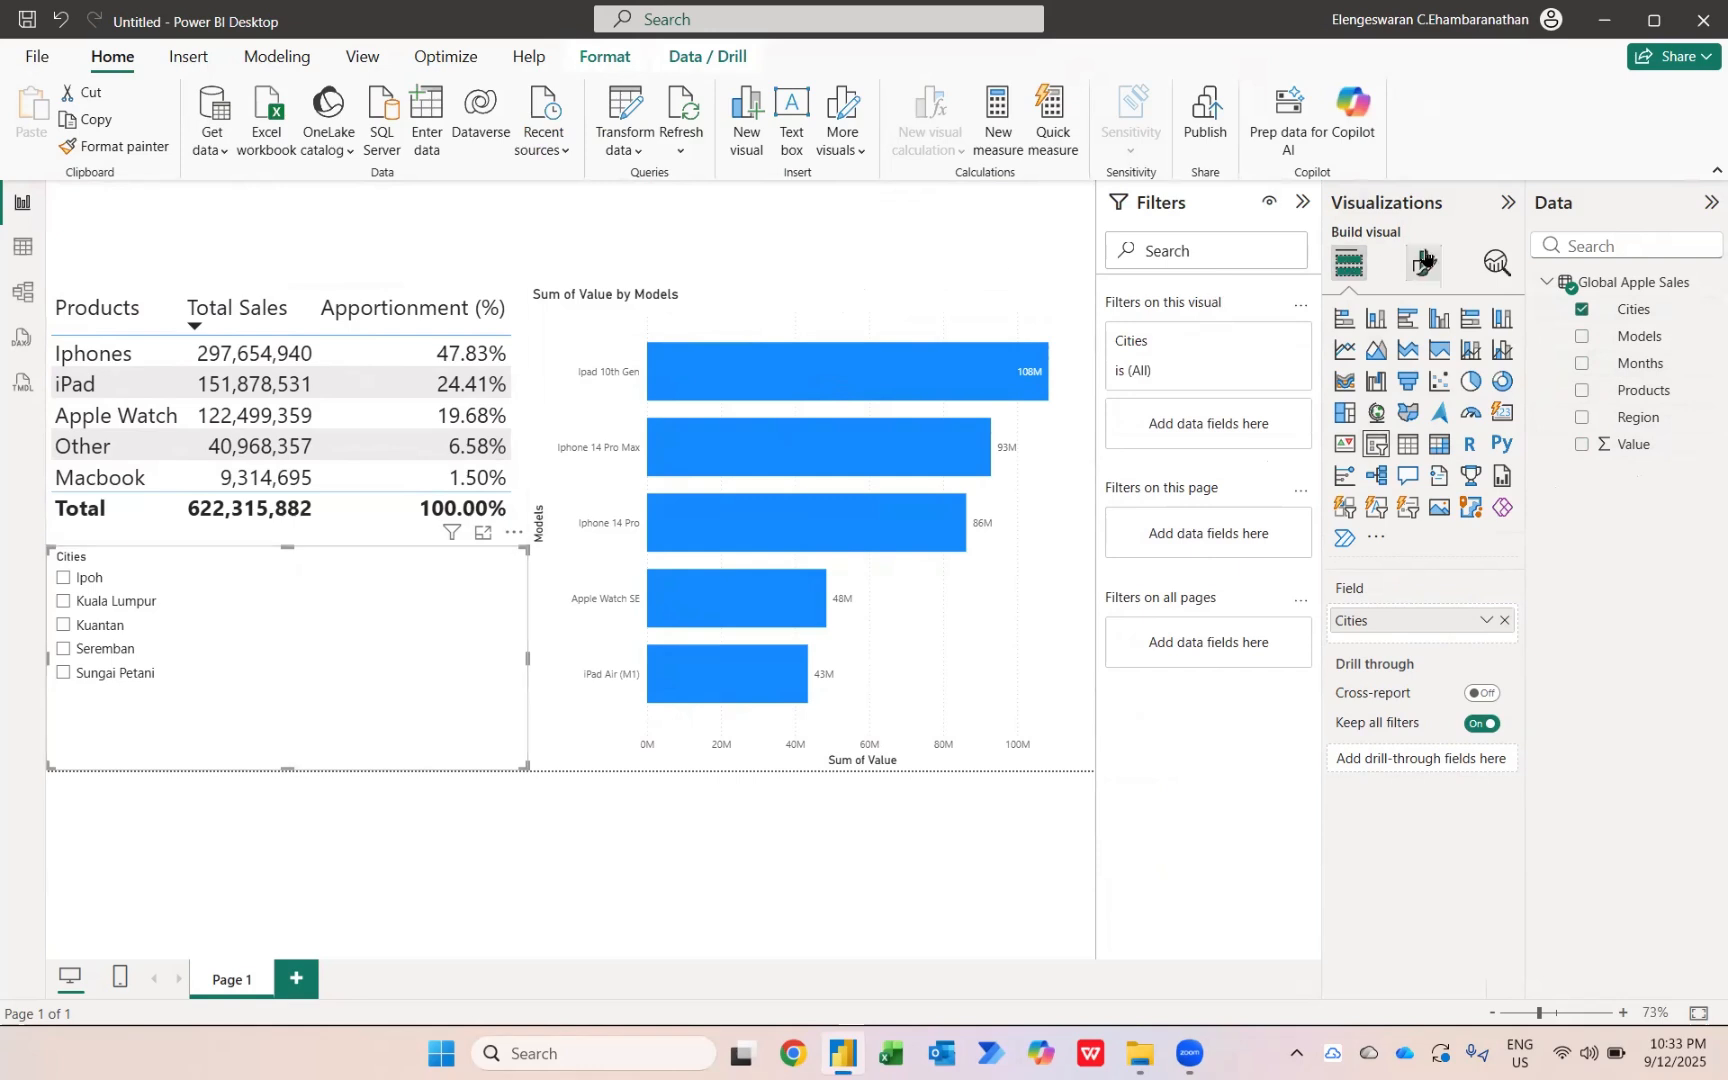
pyautogui.click(1425, 262)
pyautogui.click(1390, 418)
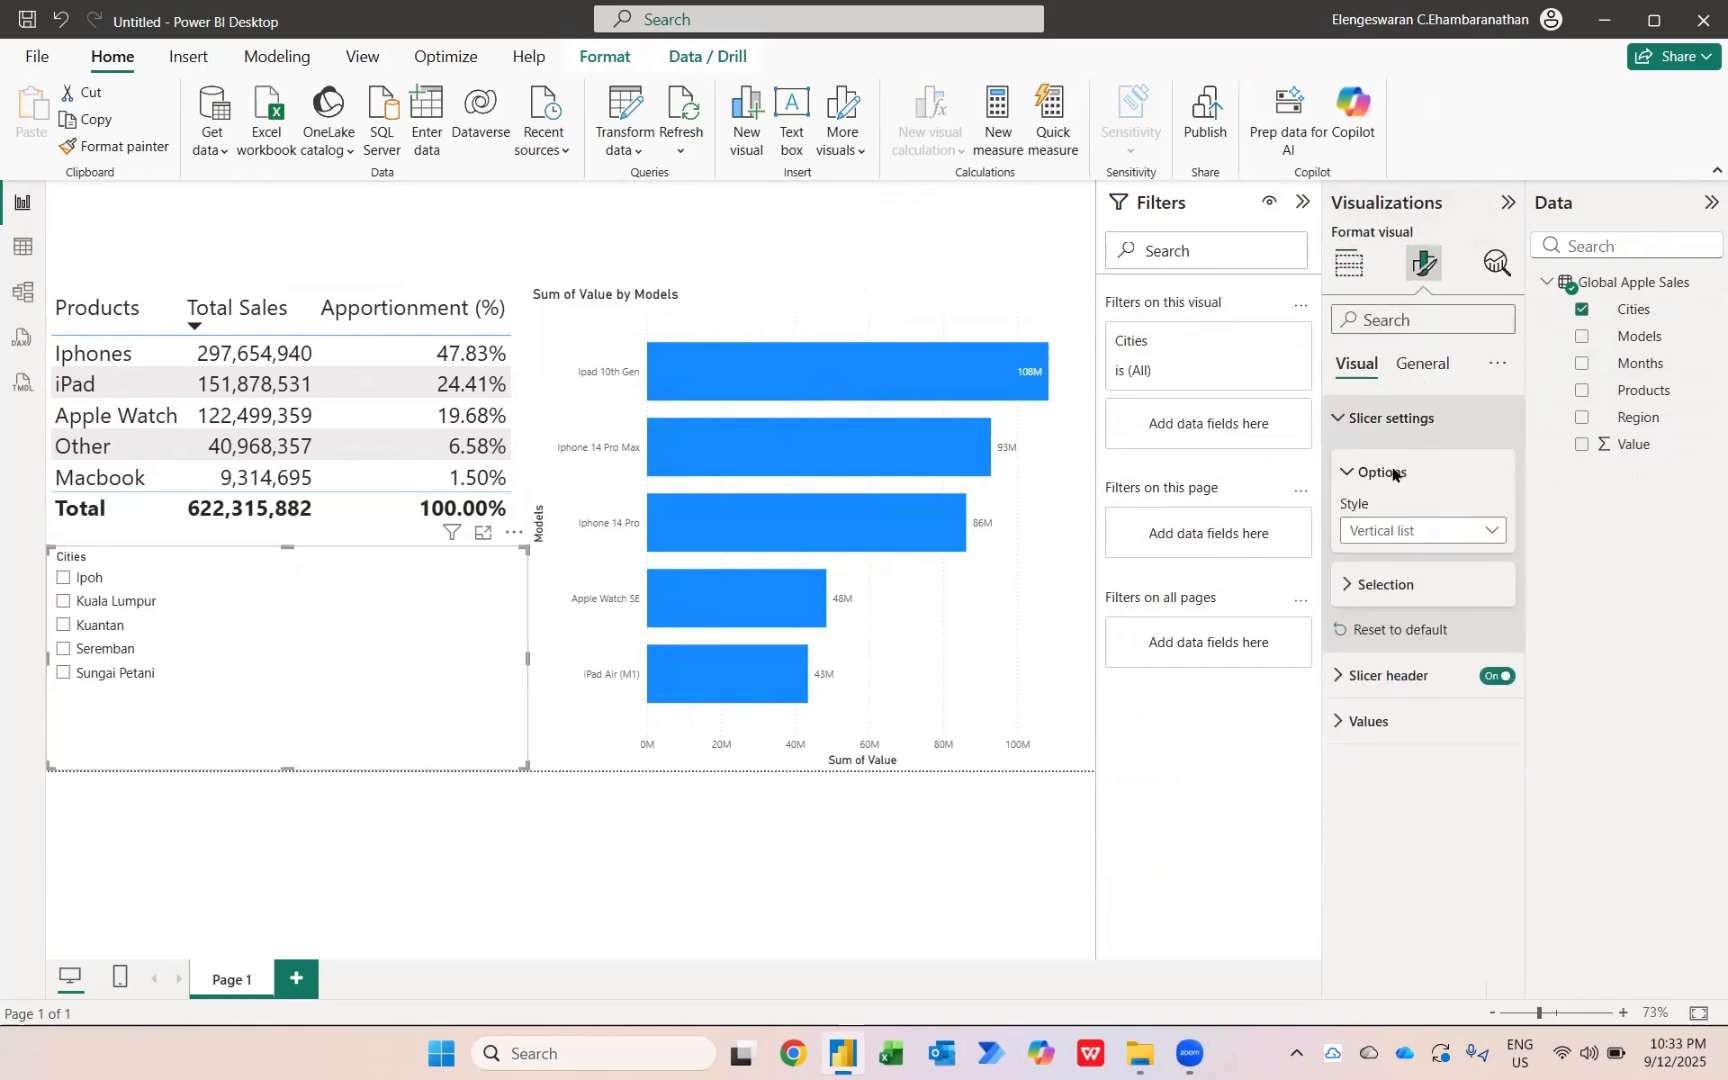
pyautogui.click(1400, 532)
pyautogui.click(1374, 583)
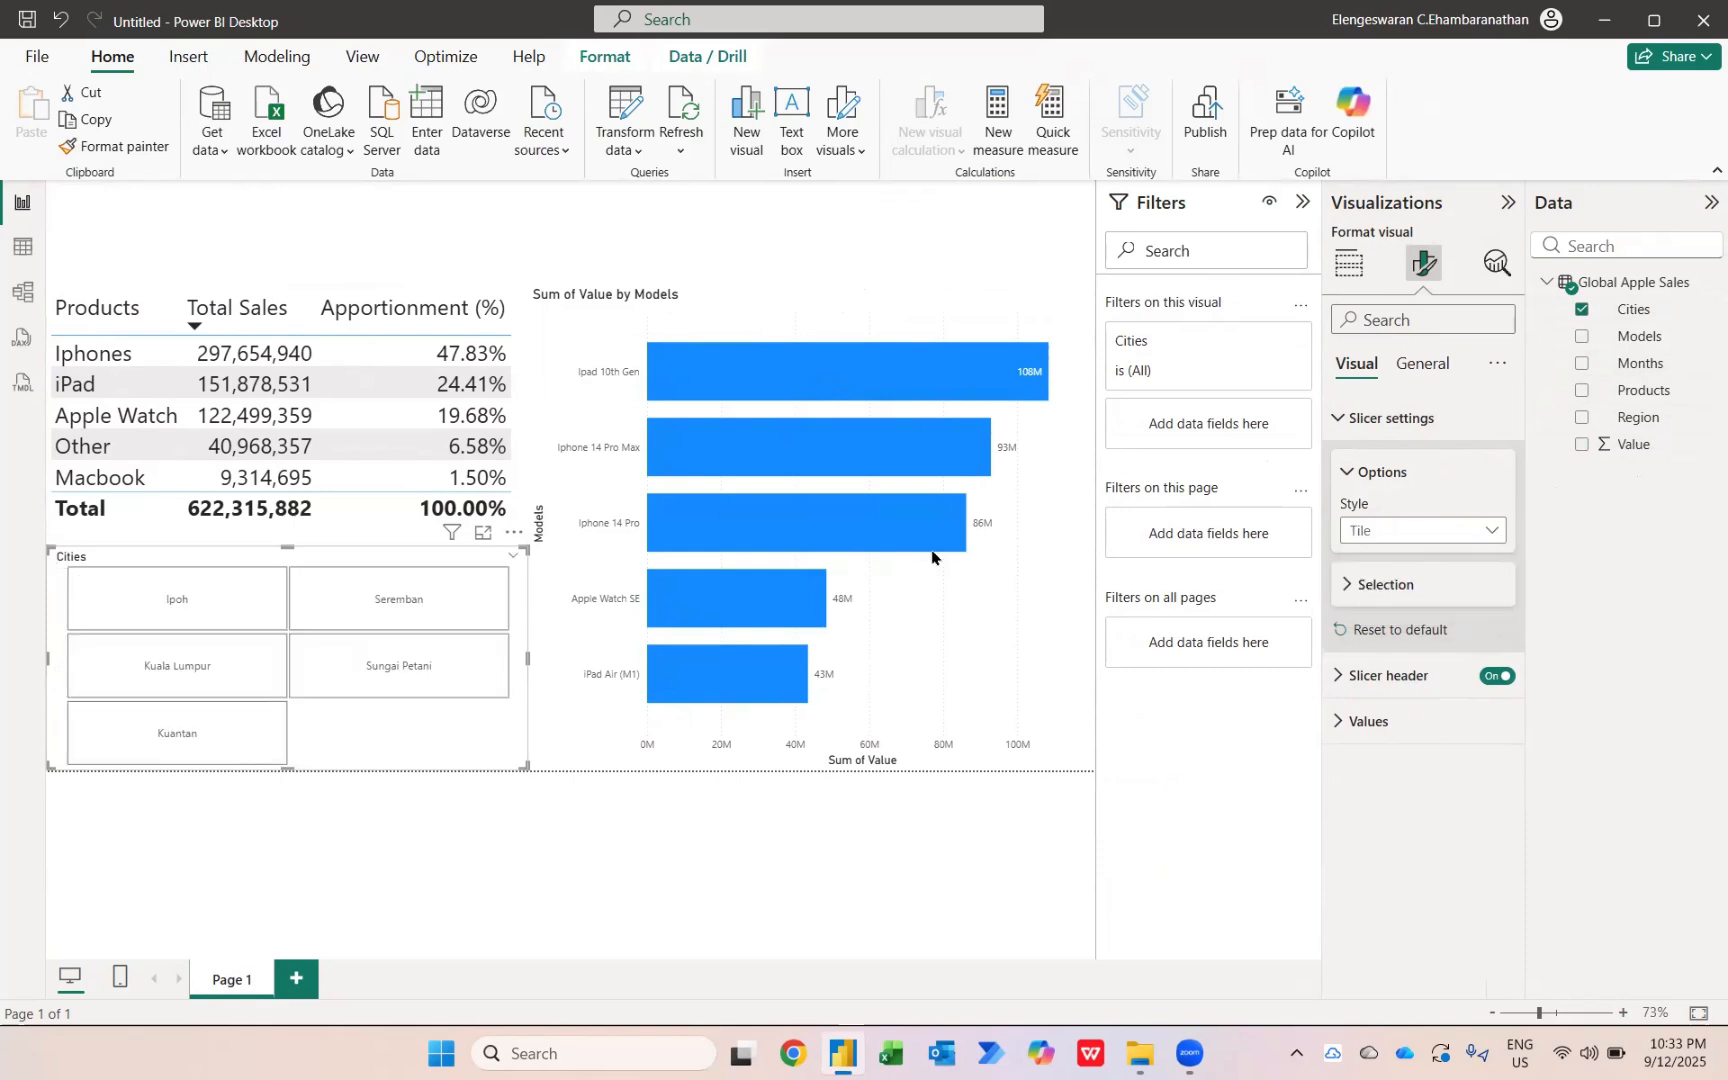
# - Resize the Cities slicer into a single-row strip across the page width and move it above the table and chart
pyautogui.moveTo(48, 548); pyautogui.dragTo(19, 228)
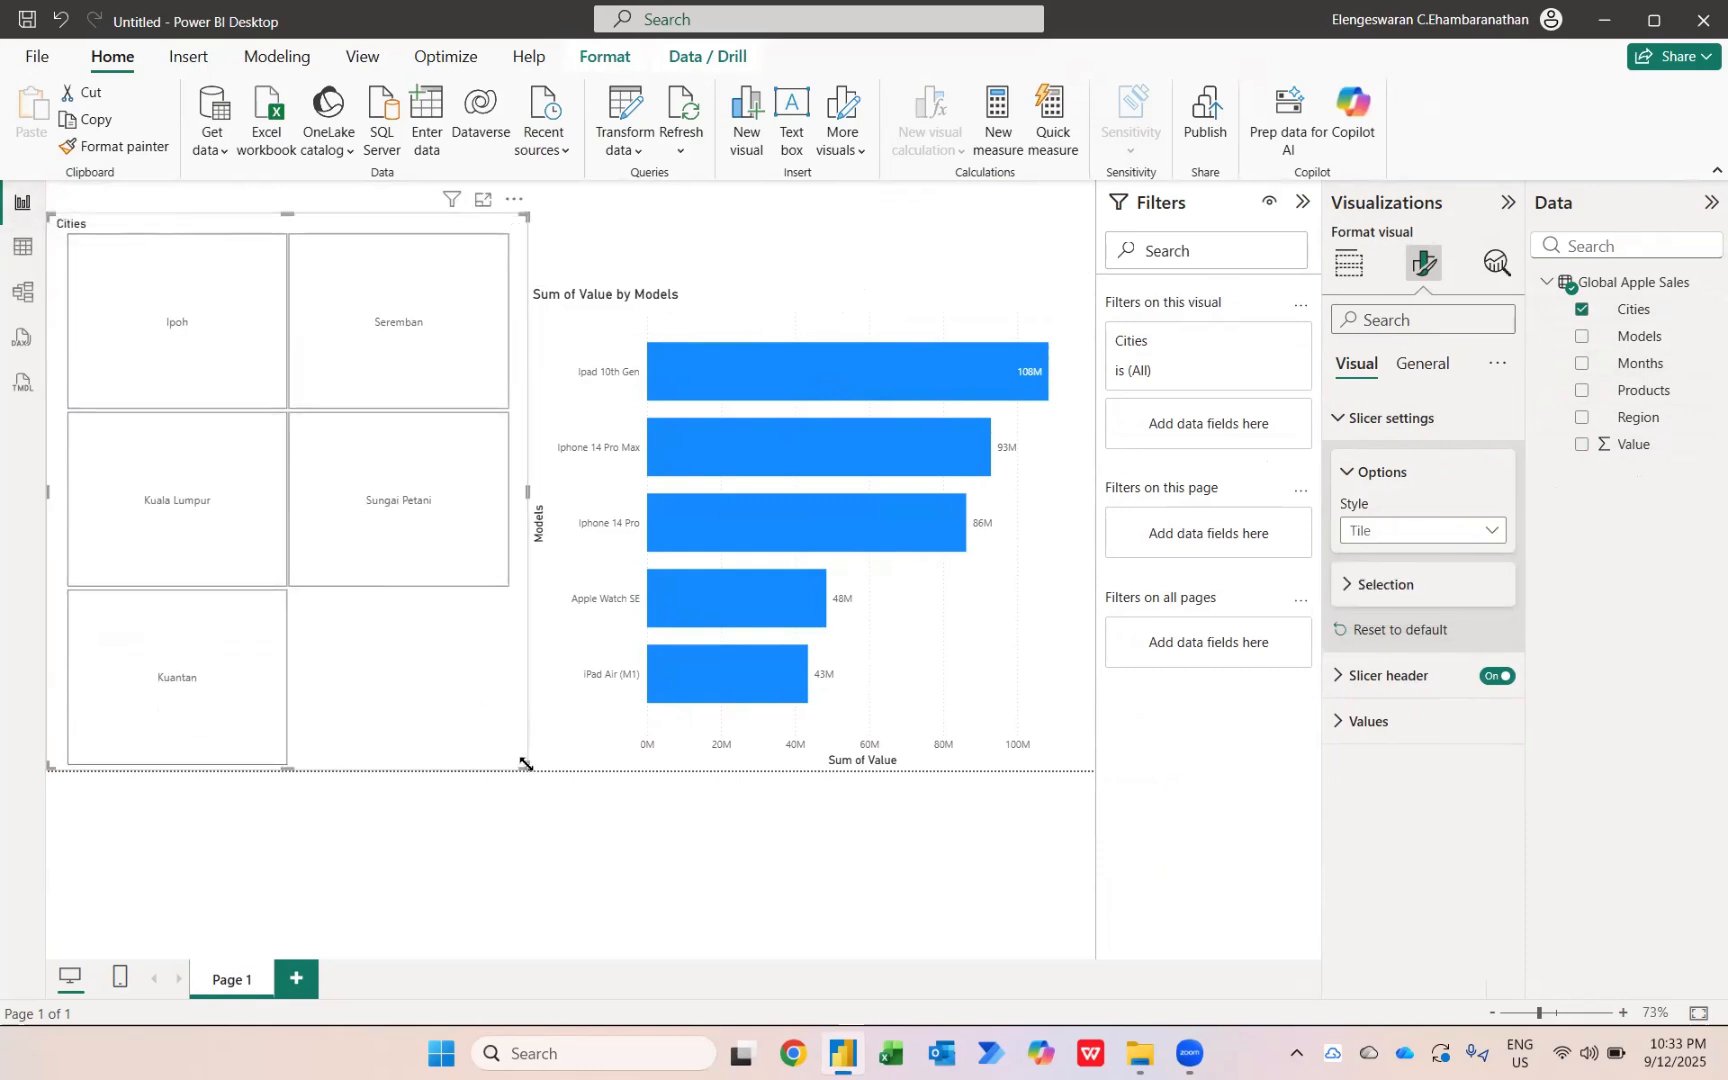
pyautogui.moveTo(533, 766); pyautogui.dragTo(1080, 300)
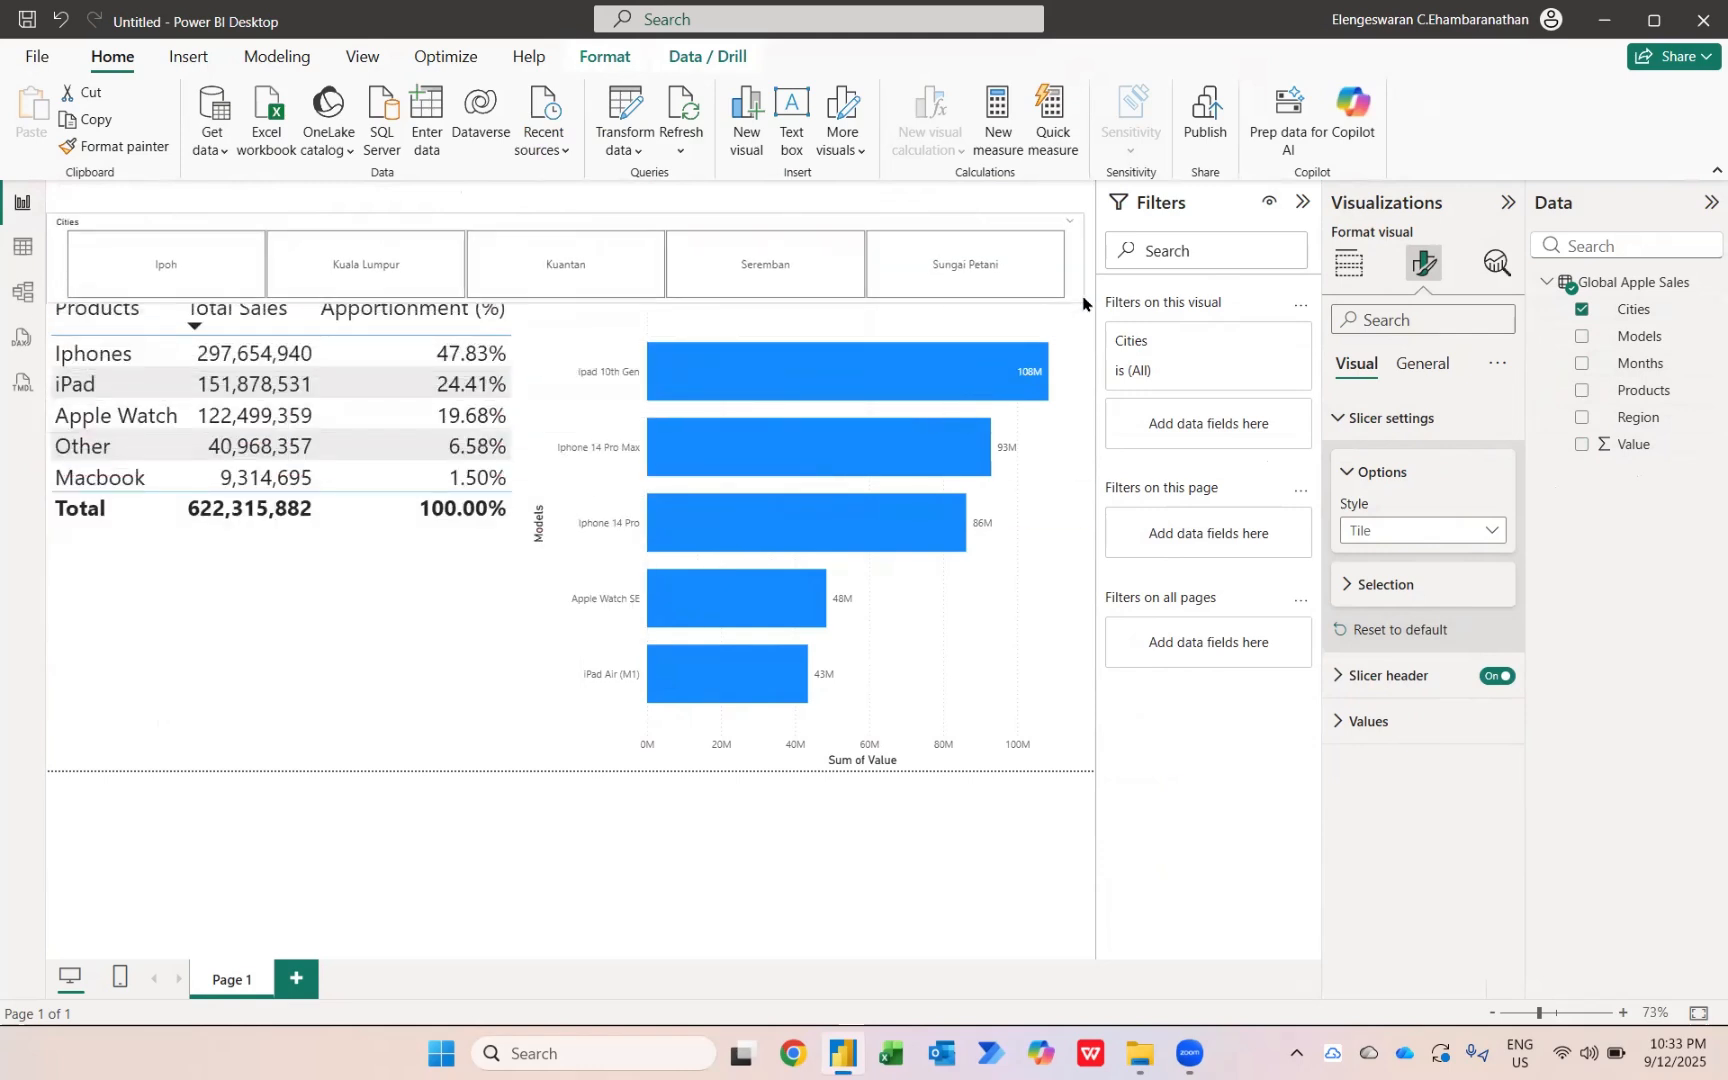
pyautogui.moveTo(712, 222); pyautogui.dragTo(708, 190)
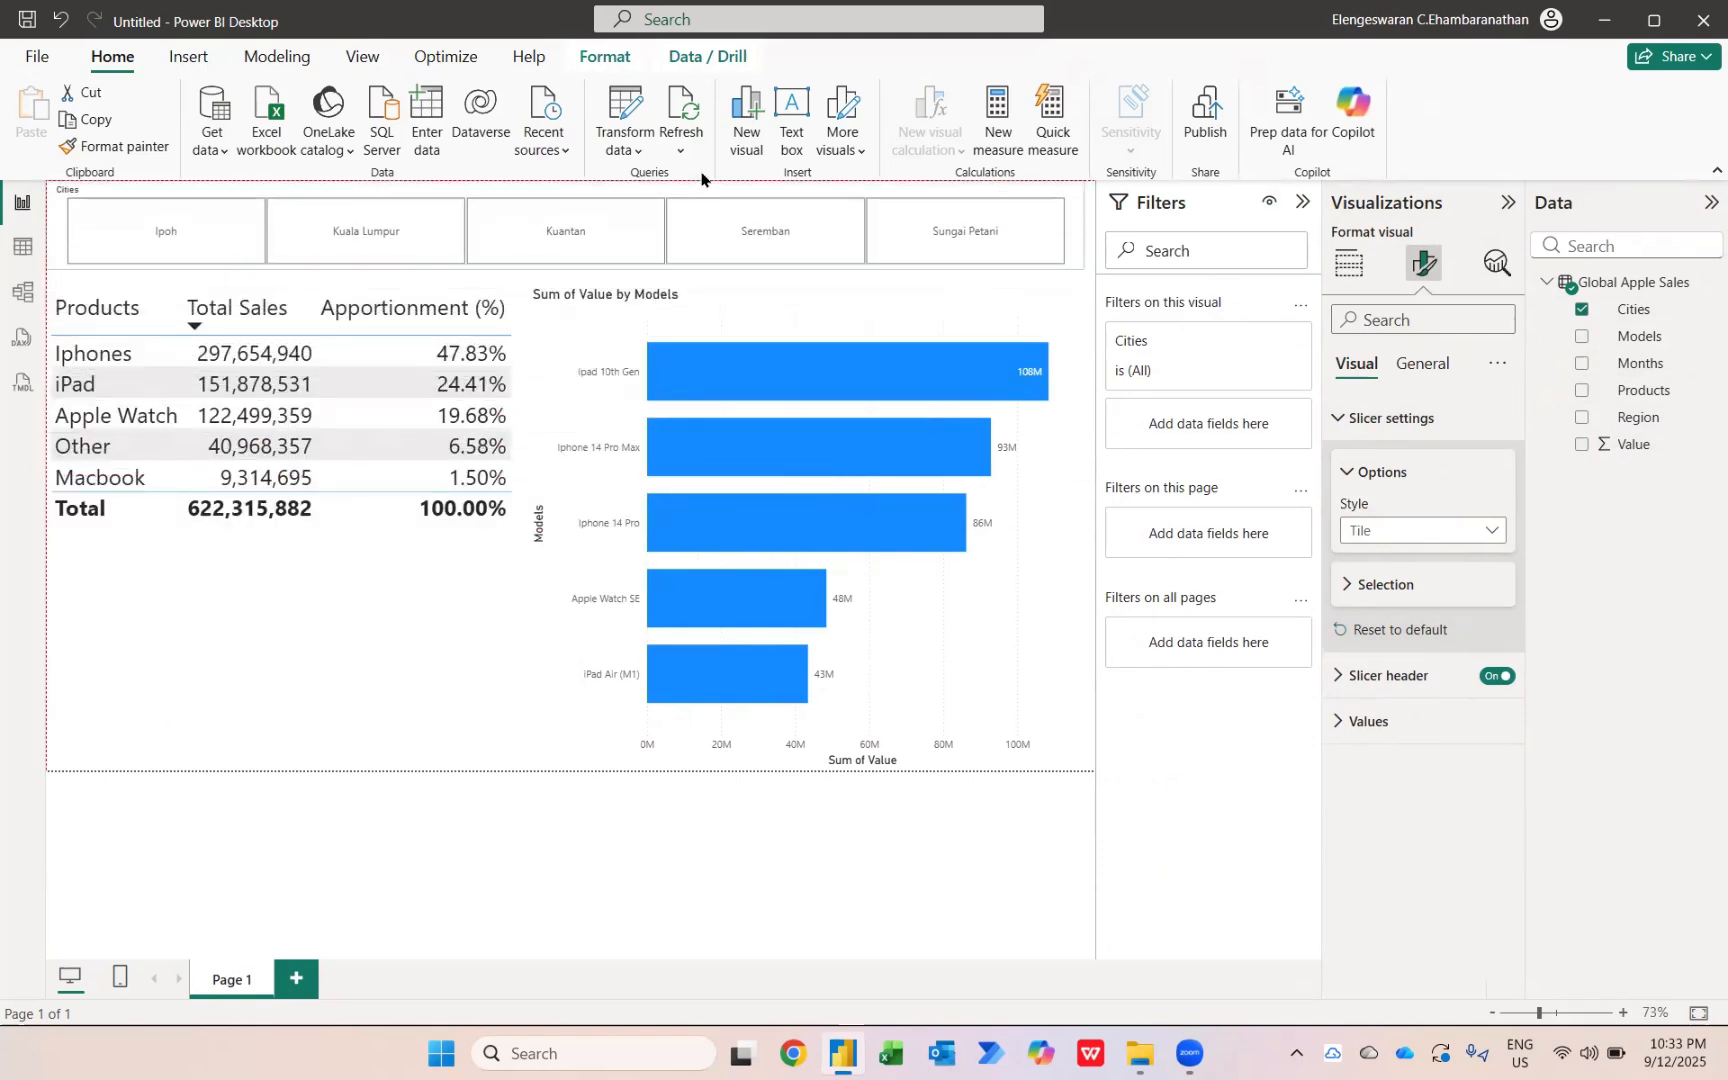
# - Examine the table and chart for Ipoh, Kuala Lumpur, Kuantan, Seremban and Sungai Petani in turn with the Cities slicer
pyautogui.click(160, 228)
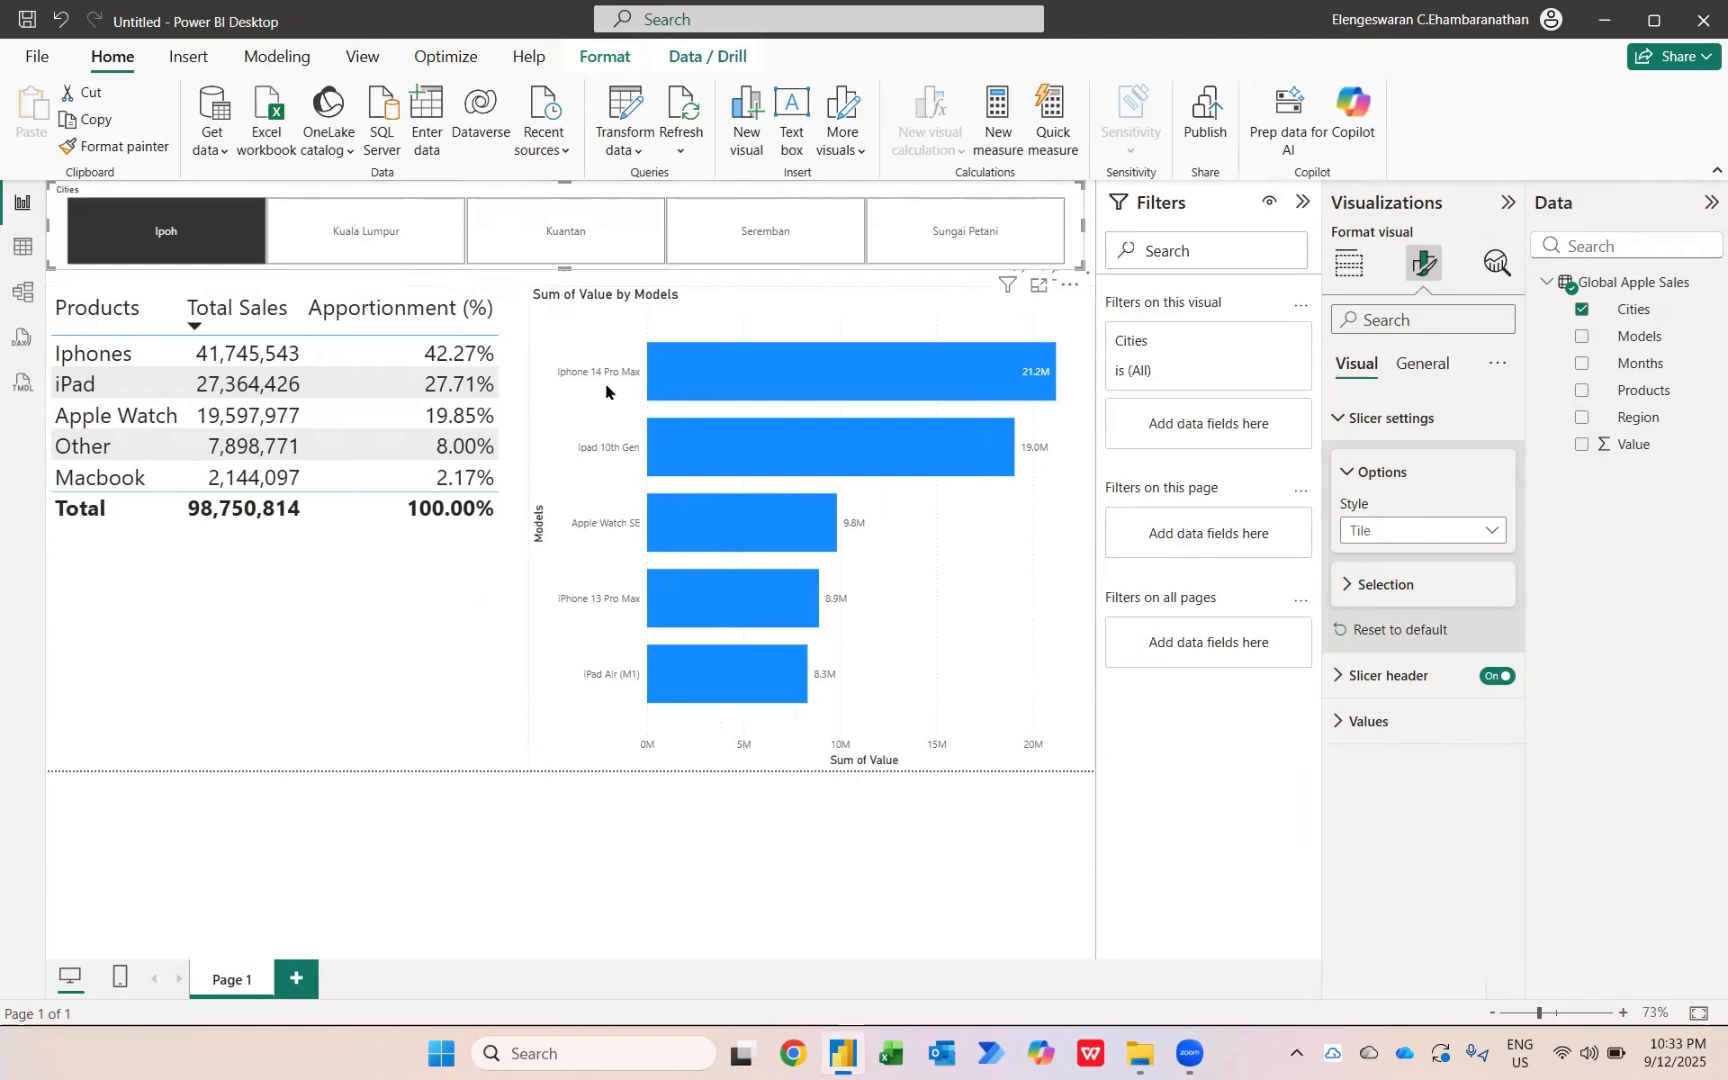
pyautogui.click(372, 232)
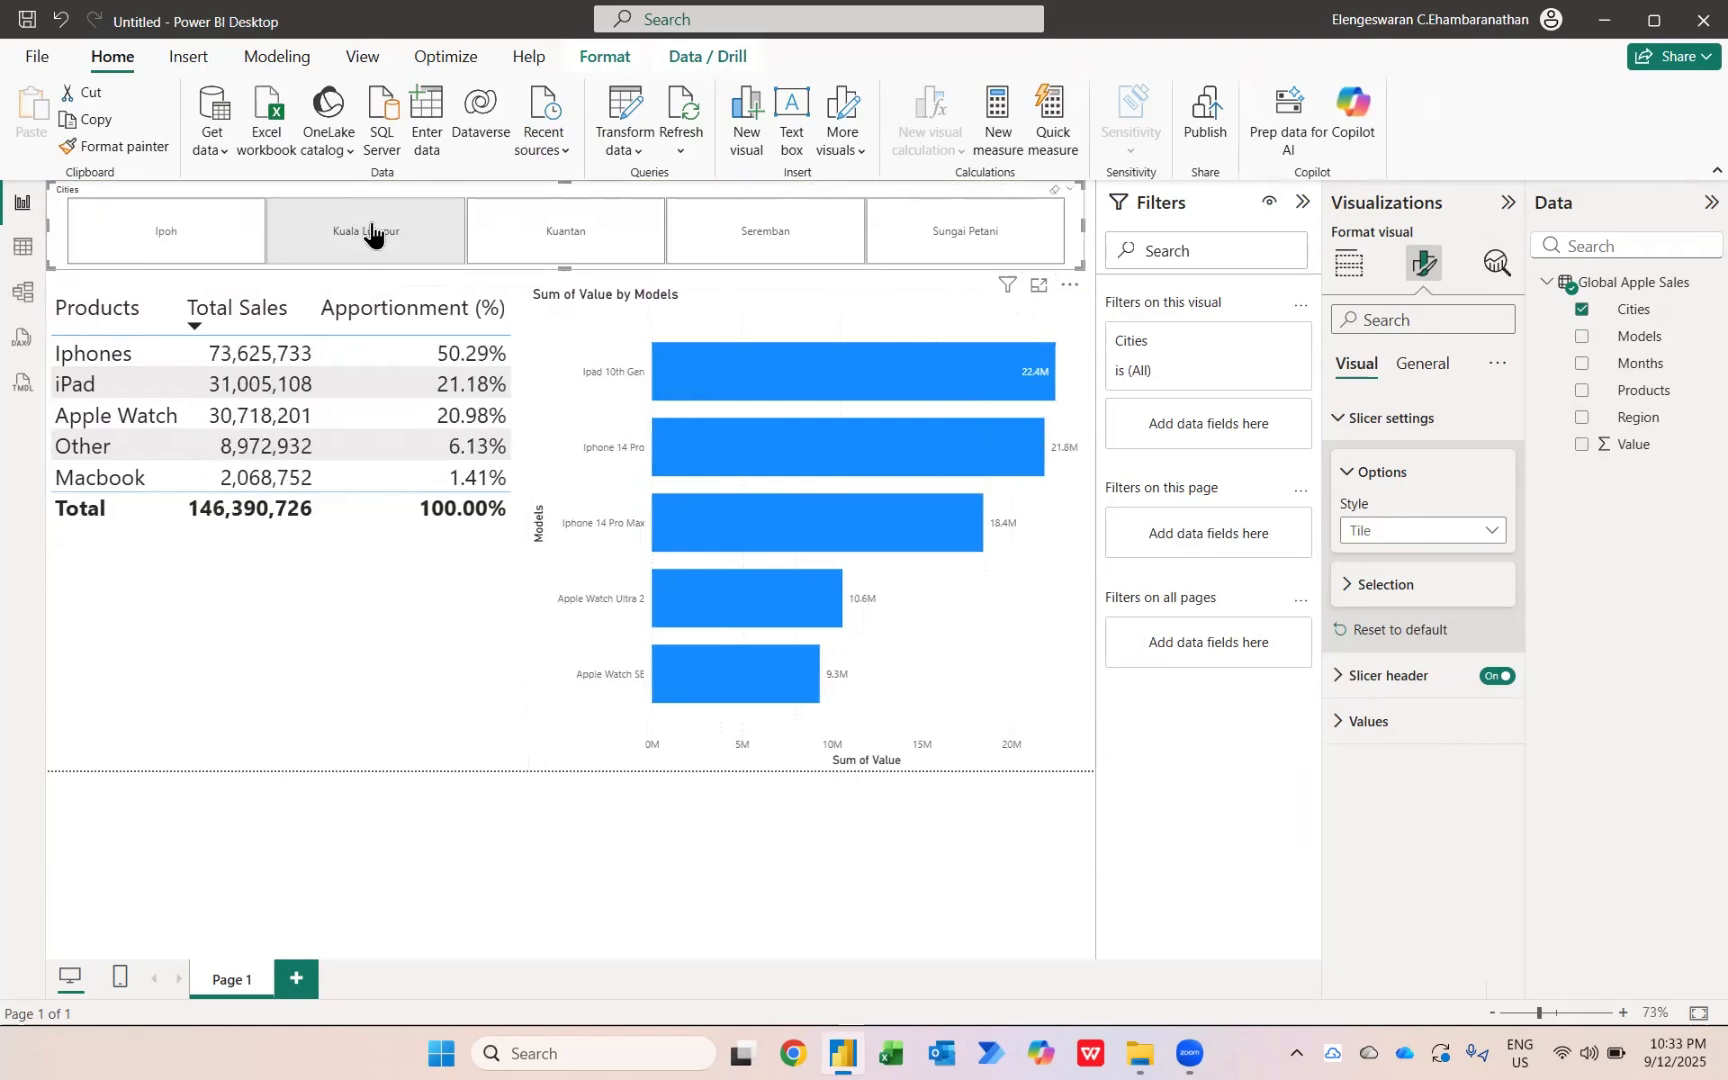
pyautogui.click(545, 240)
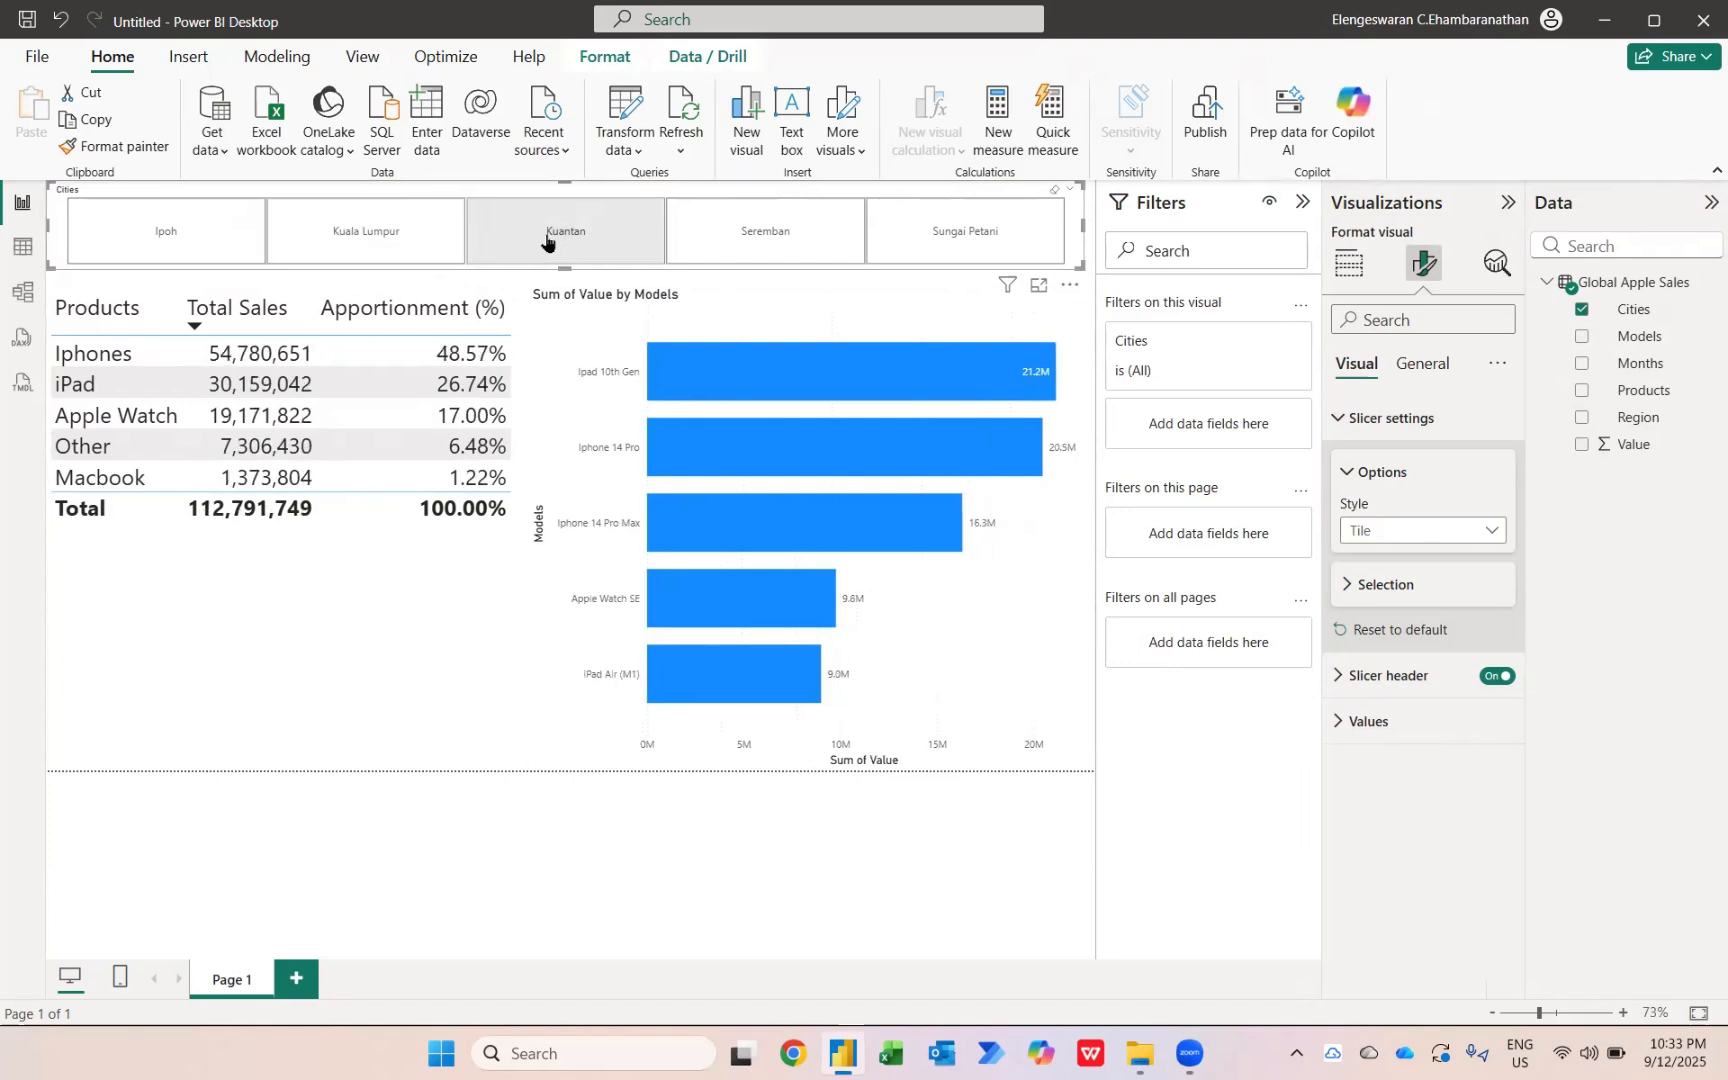
pyautogui.click(755, 250)
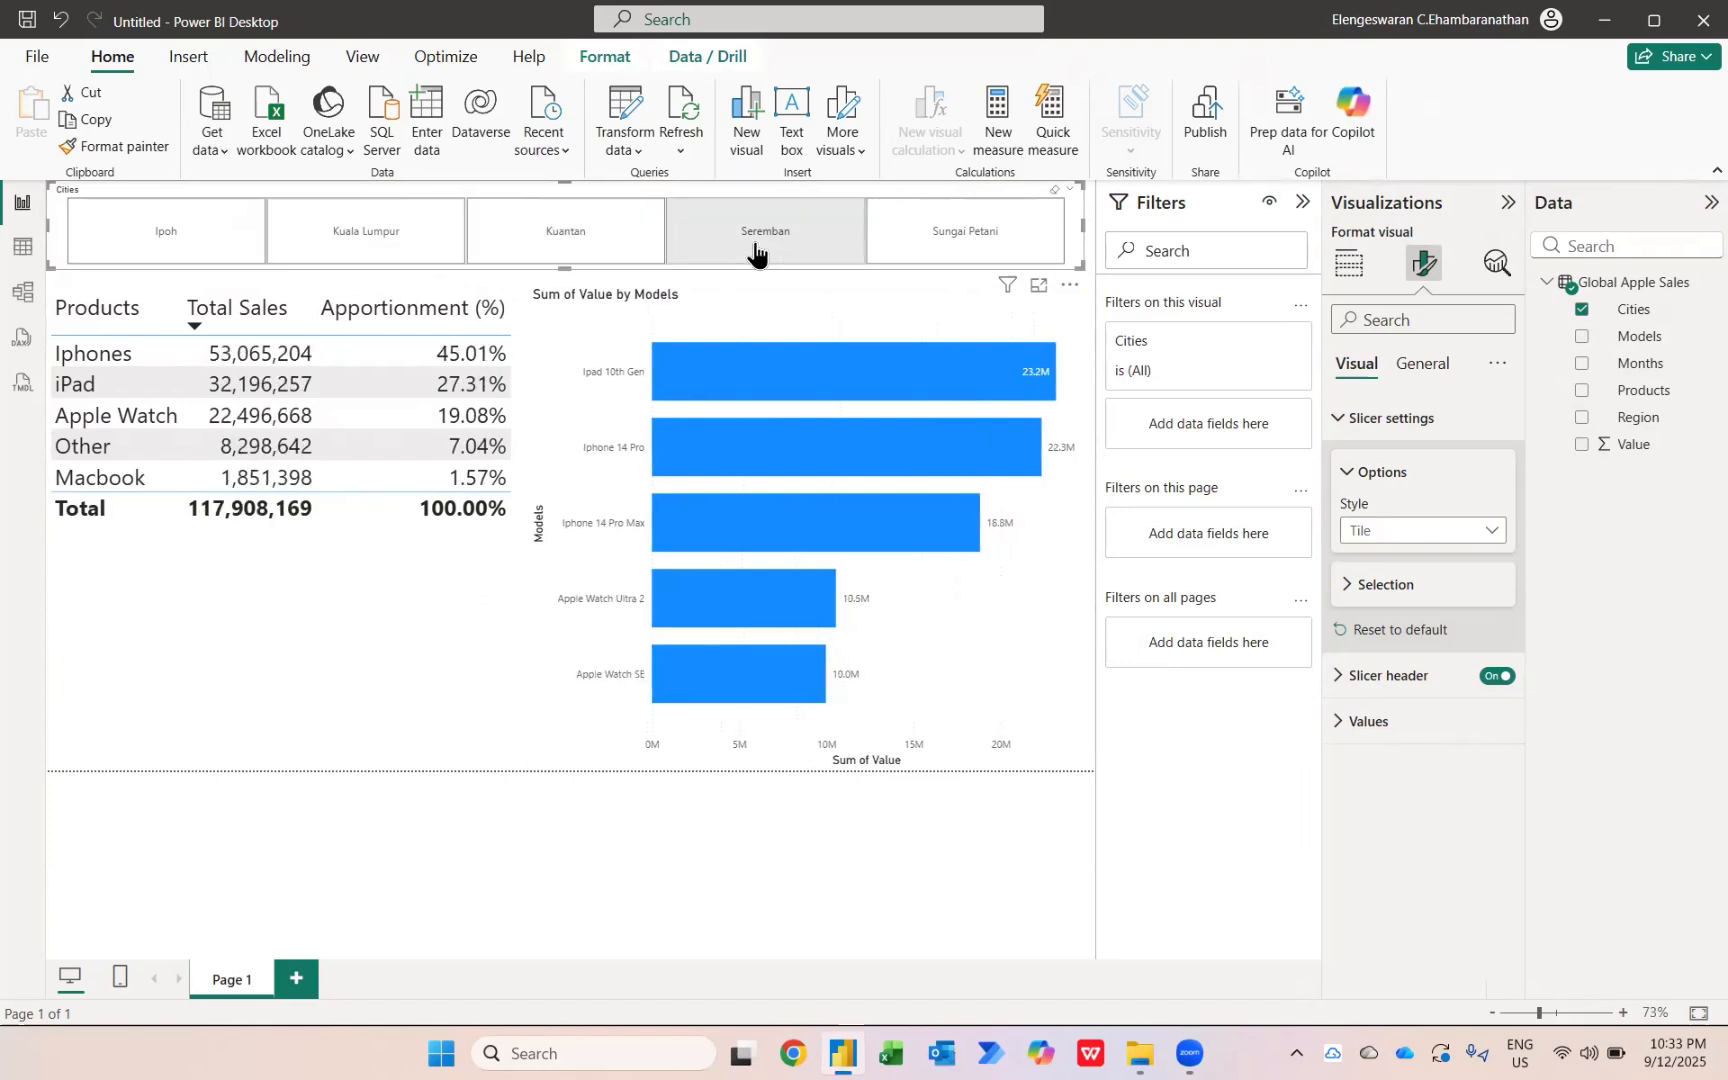
pyautogui.click(985, 255)
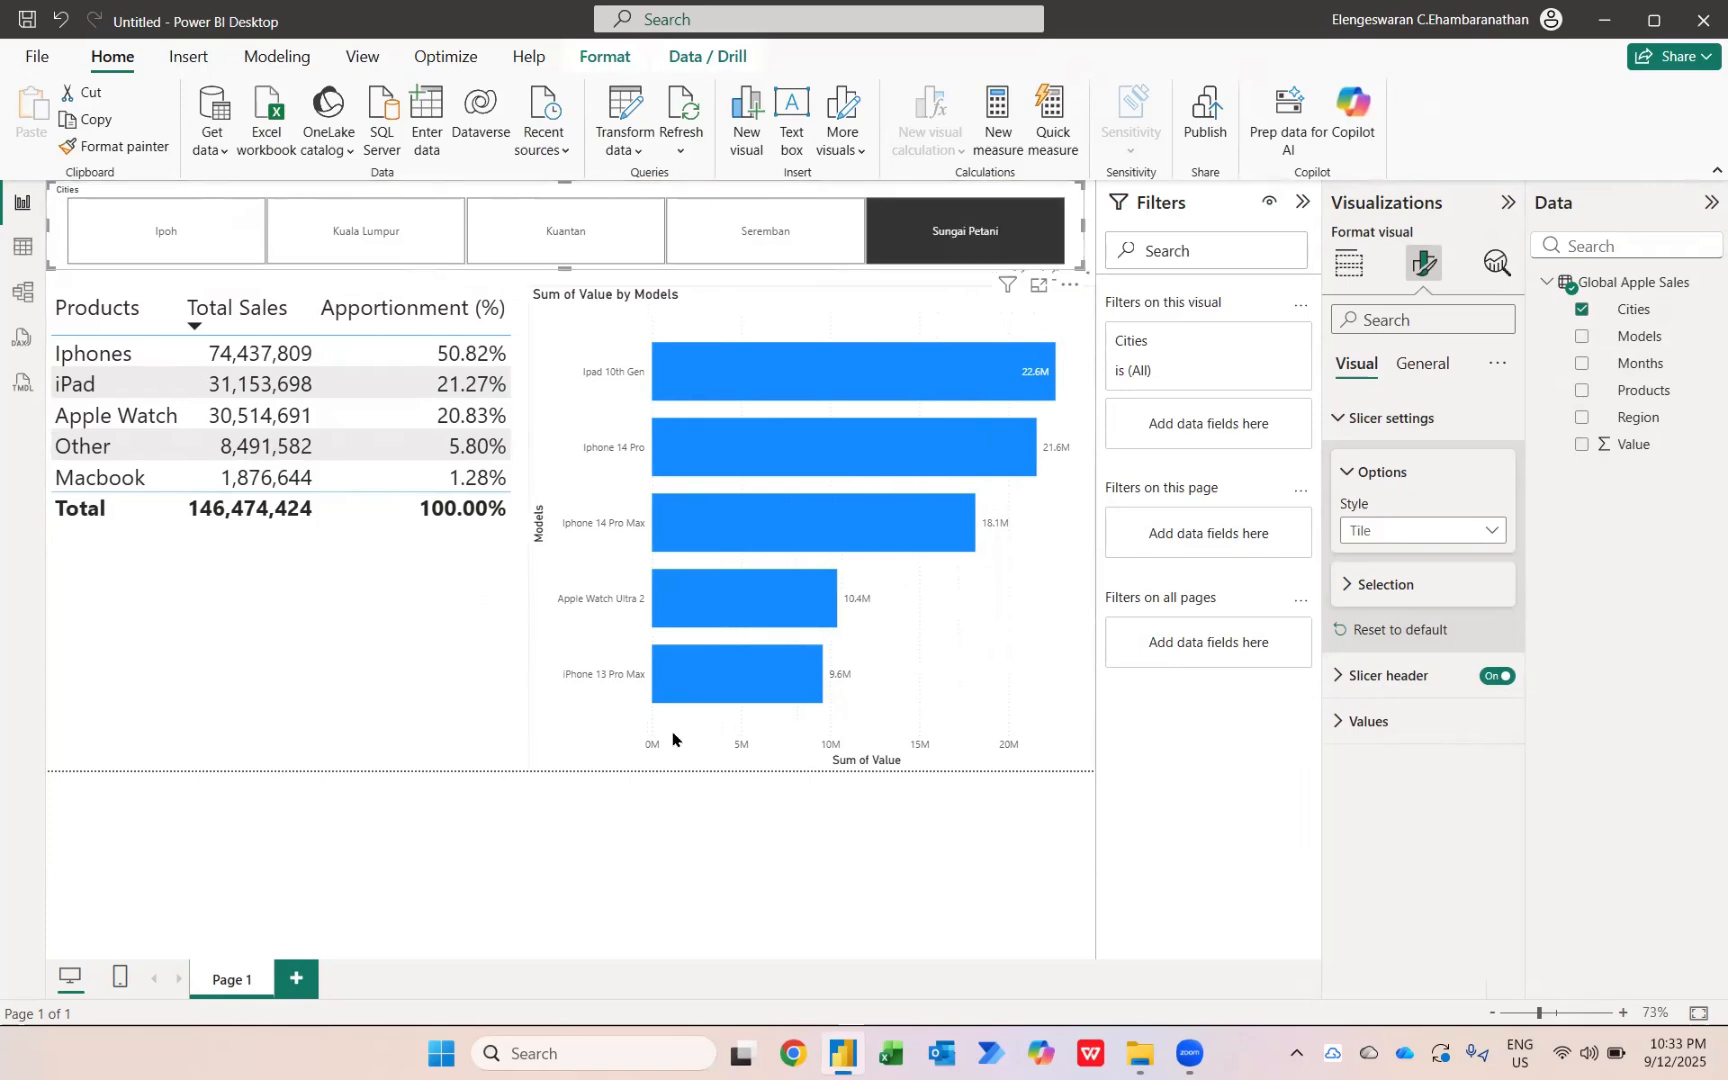
# - Switch to File Explorer and move the China, England and Japan workbooks into the Global Apple Sales folder
pyautogui.hotkey('alt', 'Tab')
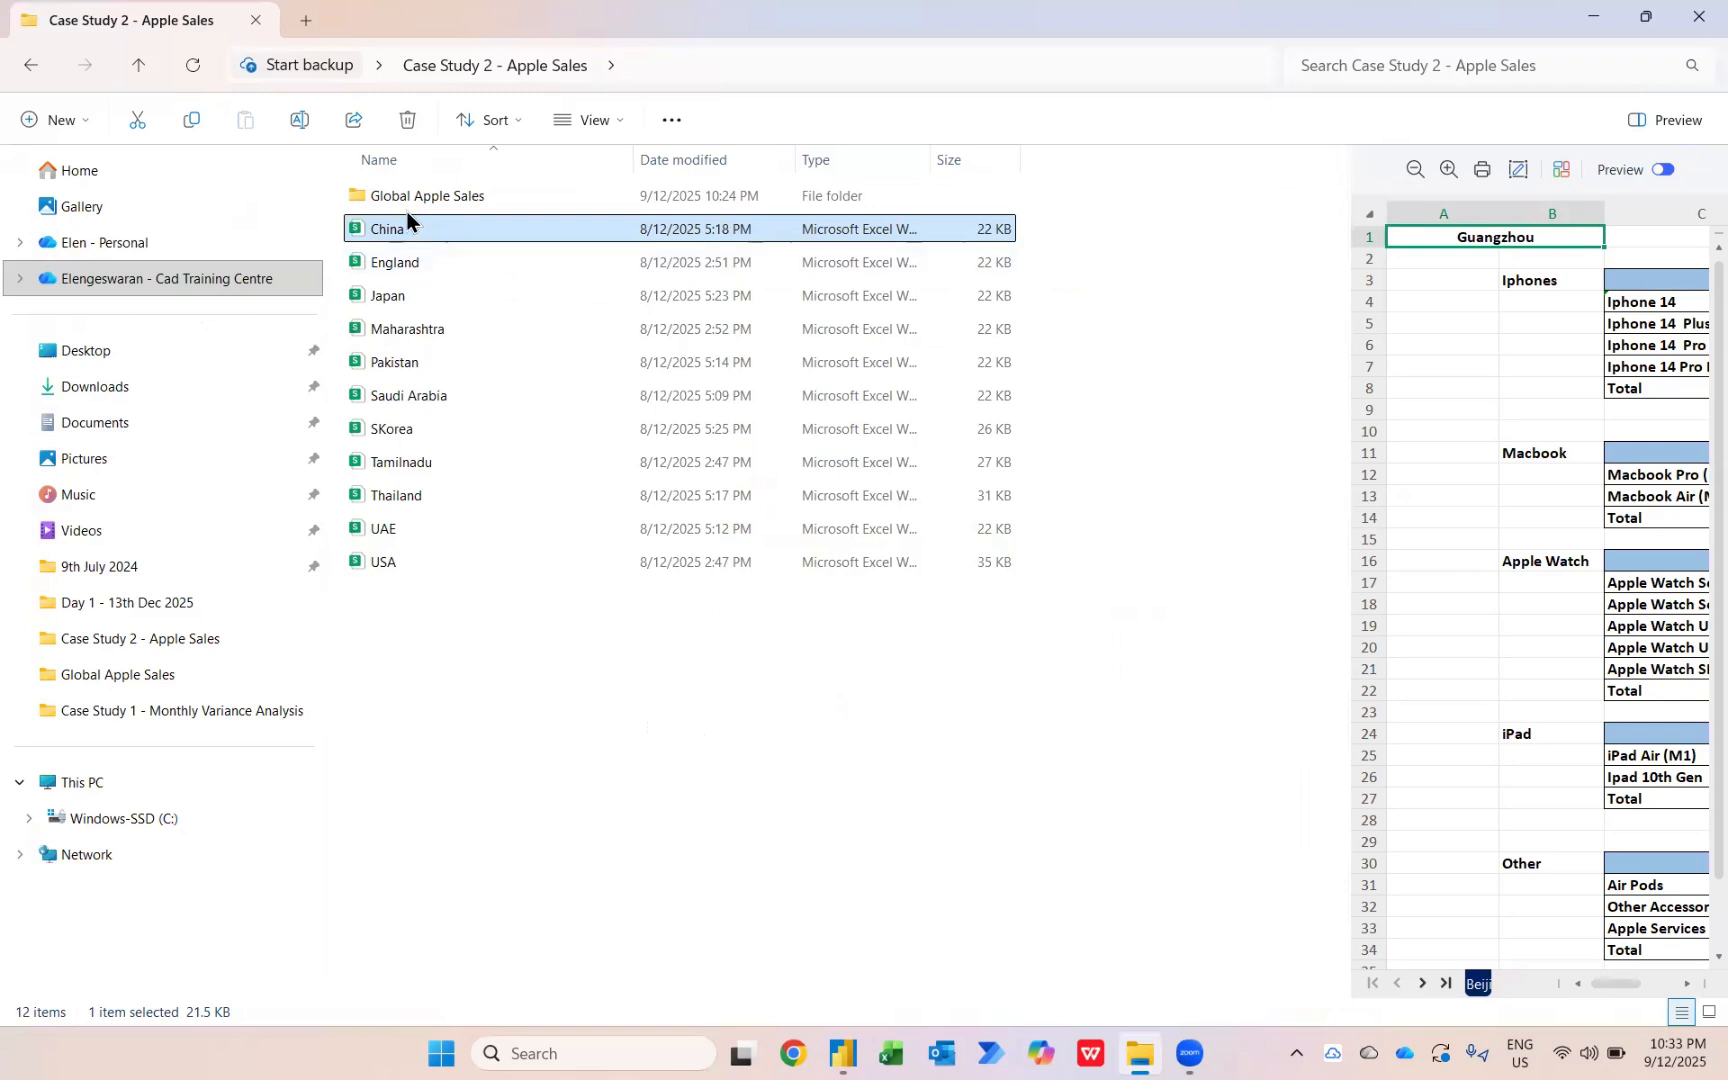
pyautogui.doubleClick(396, 201)
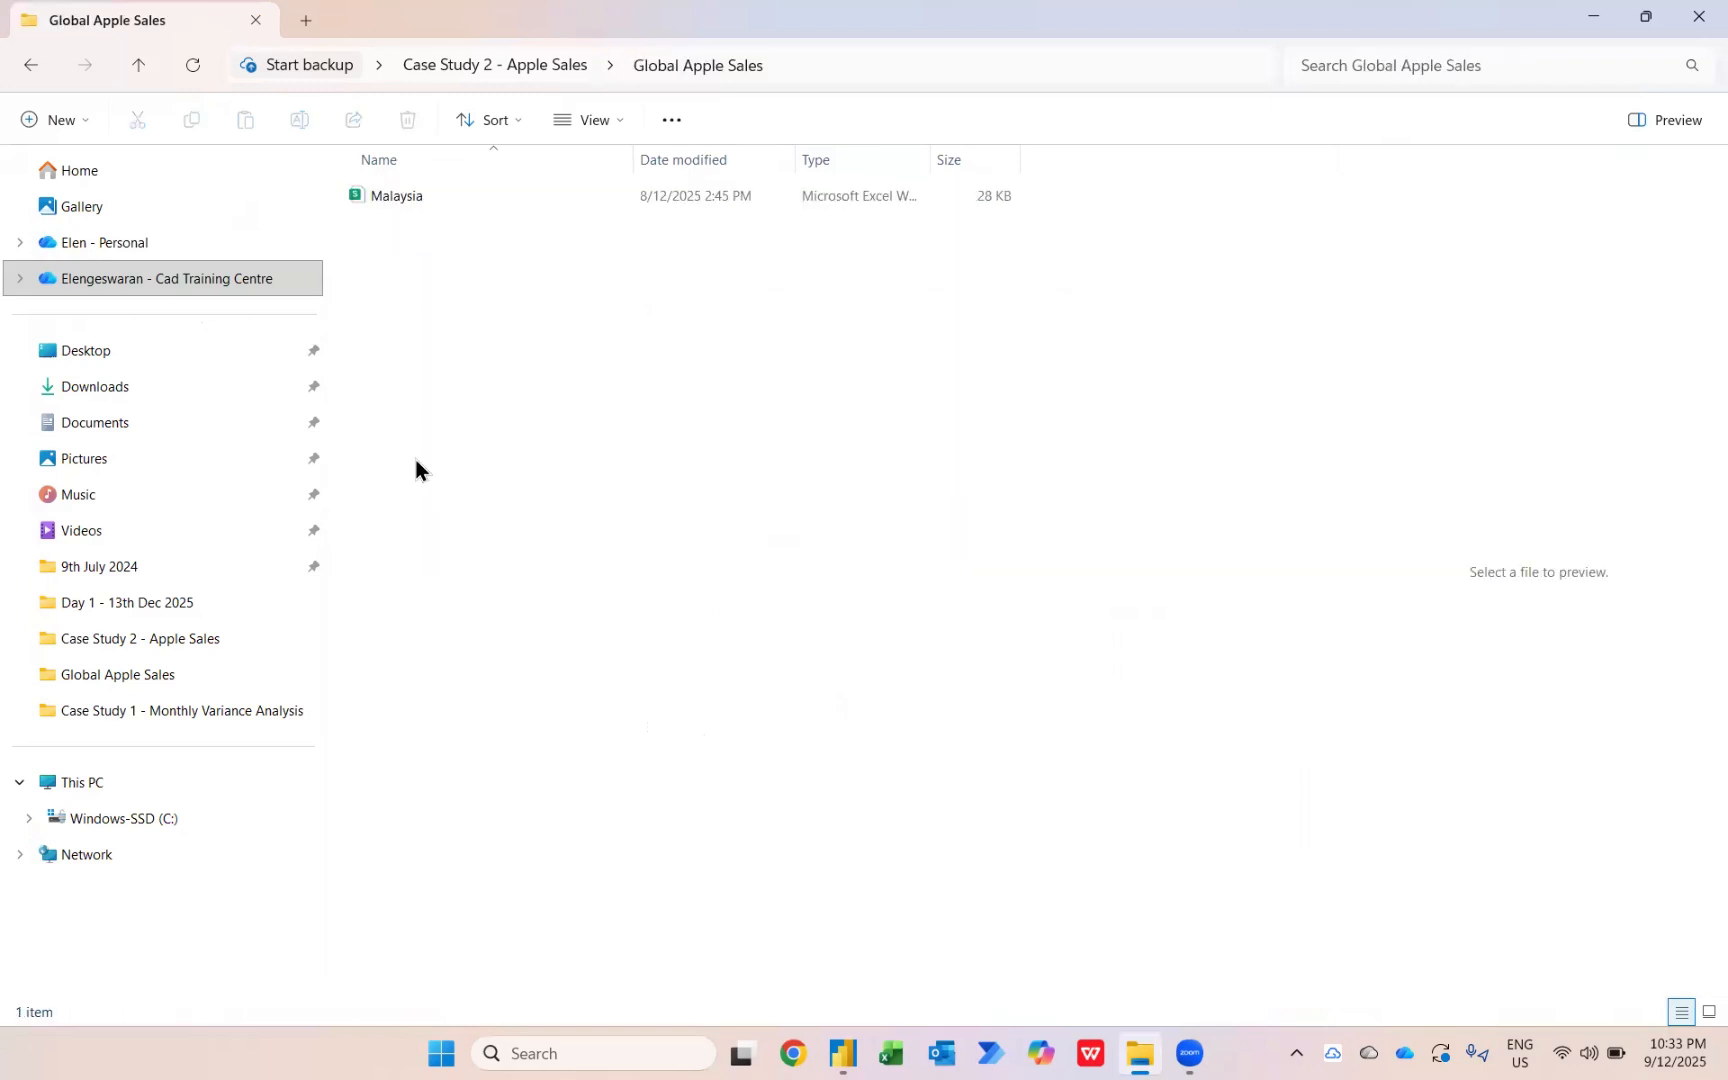
pyautogui.hotkey('alt', 'Left')
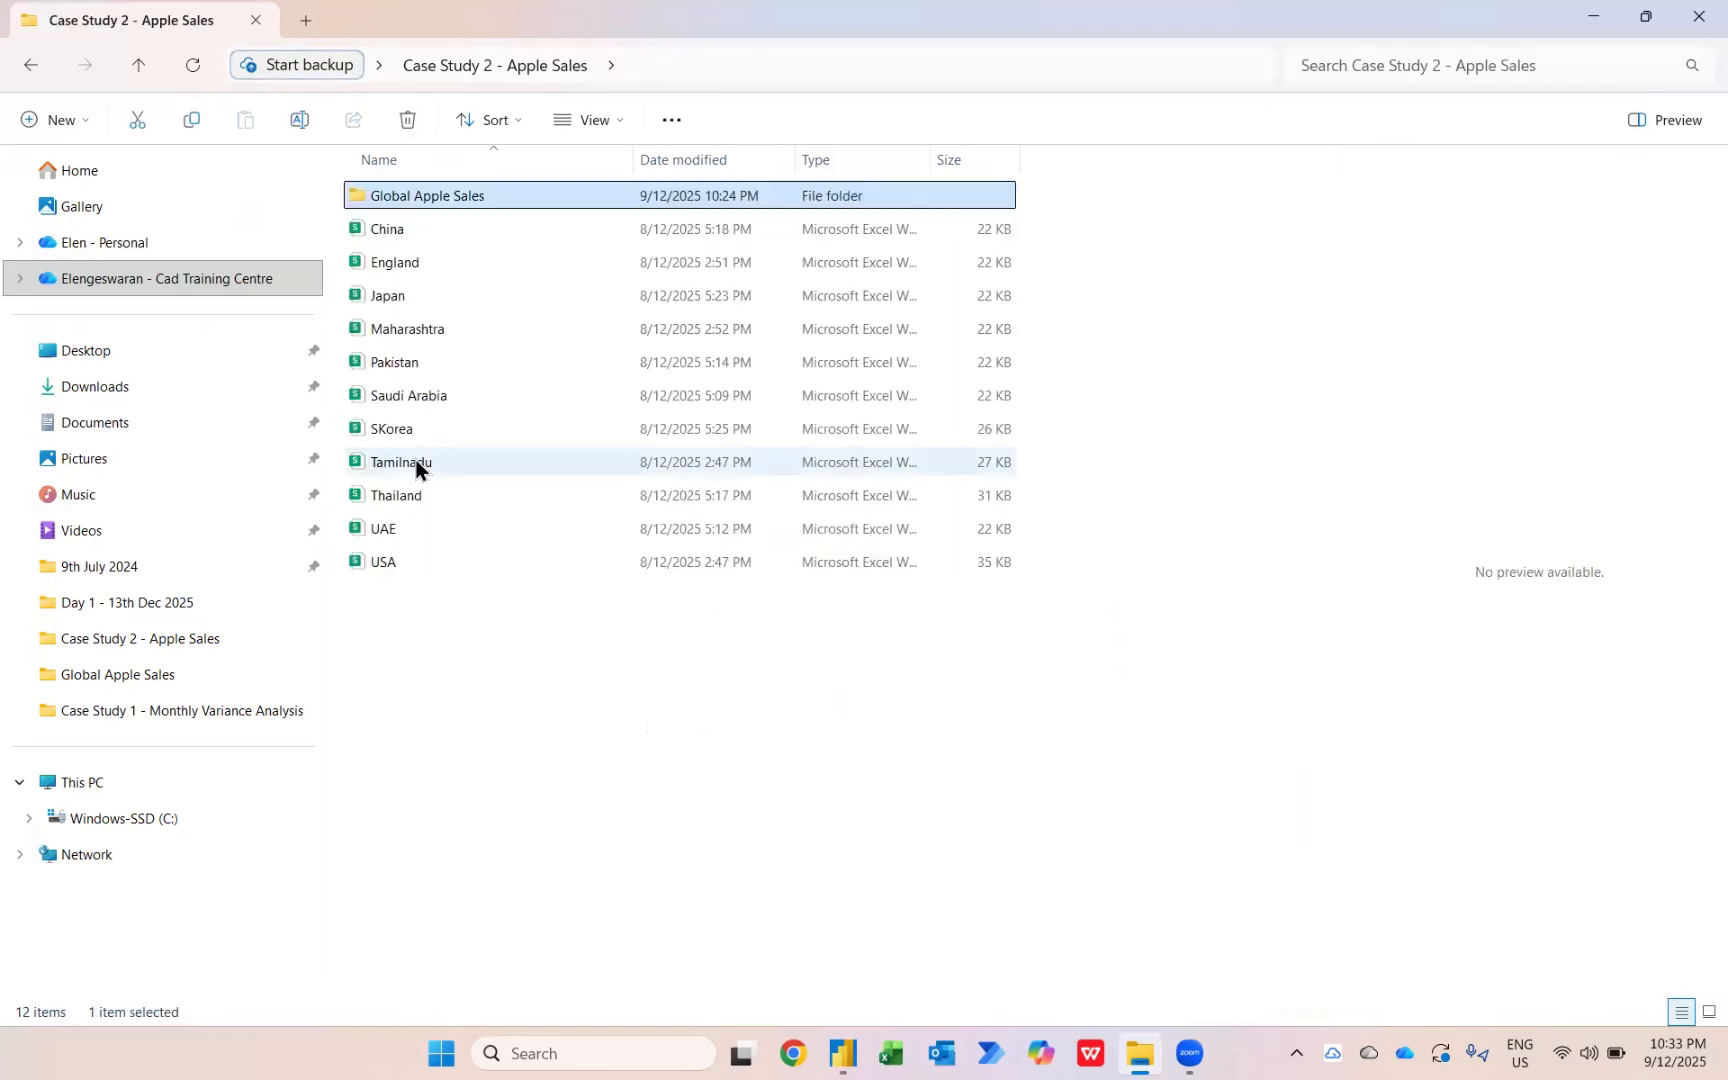
pyautogui.press('Down')
pyautogui.hotkey('shift', 'Down')
pyautogui.hotkey('shift', 'Down')
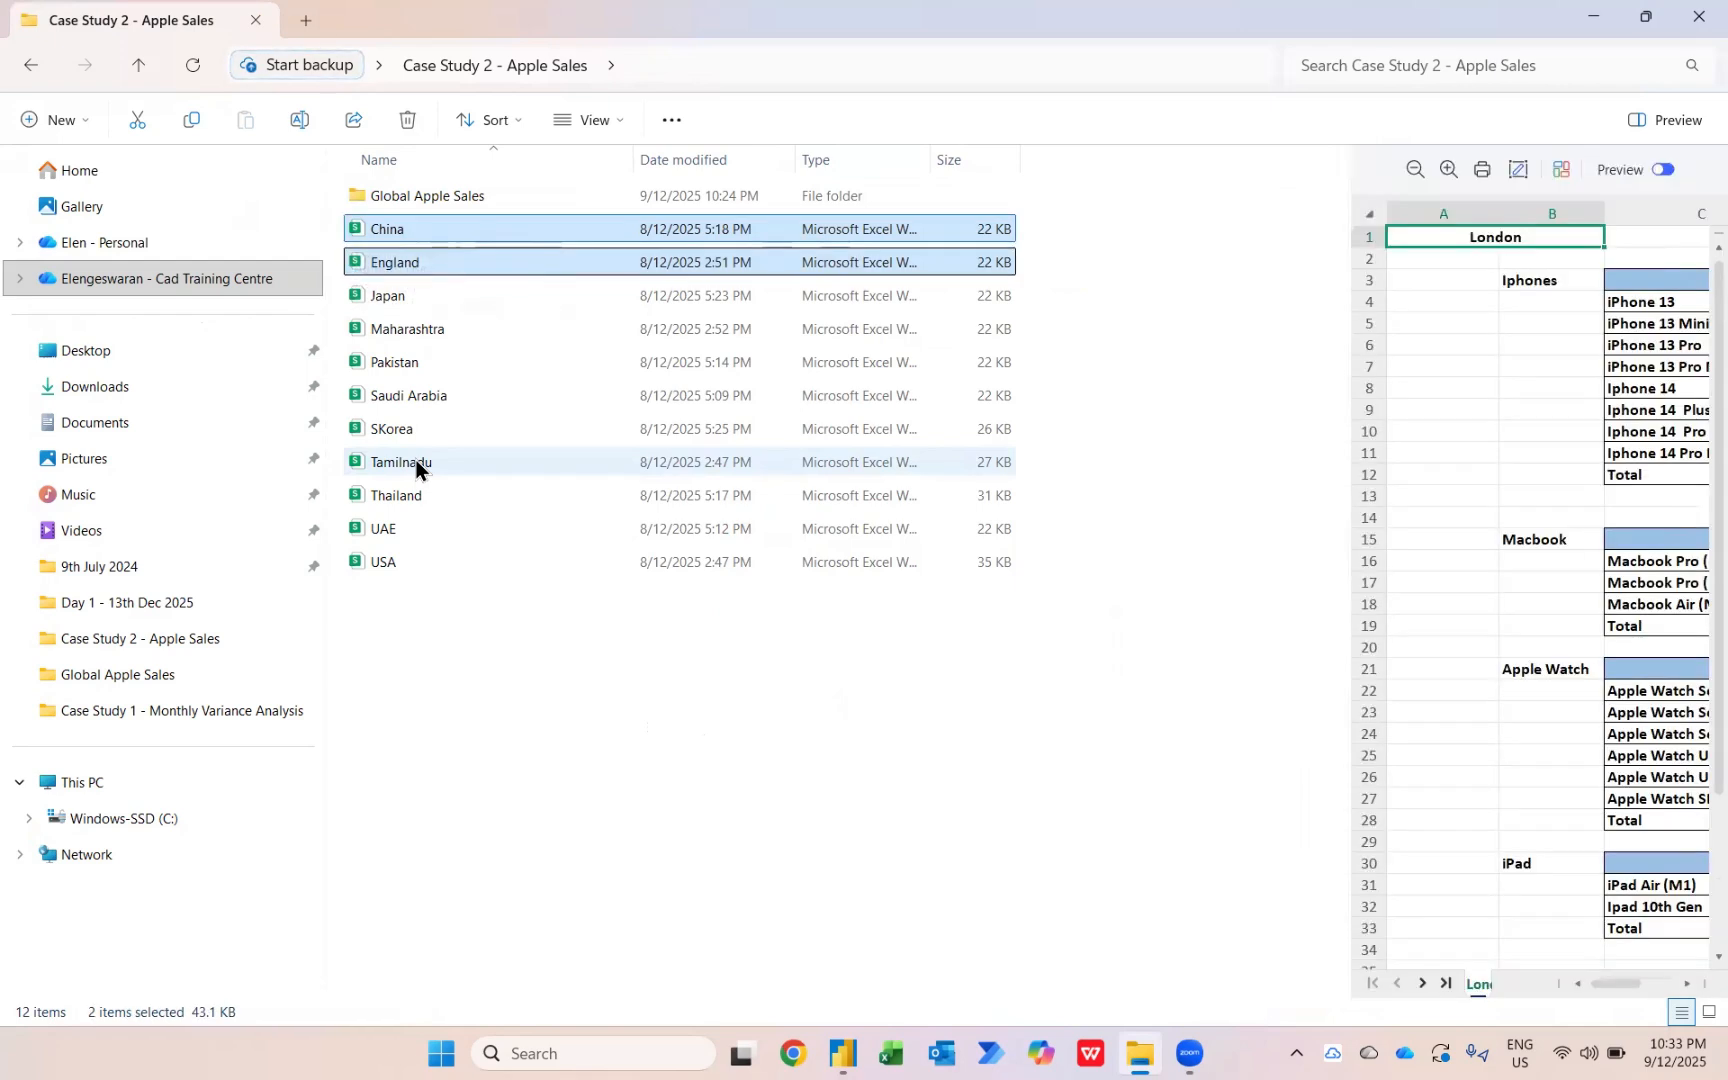
pyautogui.moveTo(371, 224); pyautogui.dragTo(450, 200)
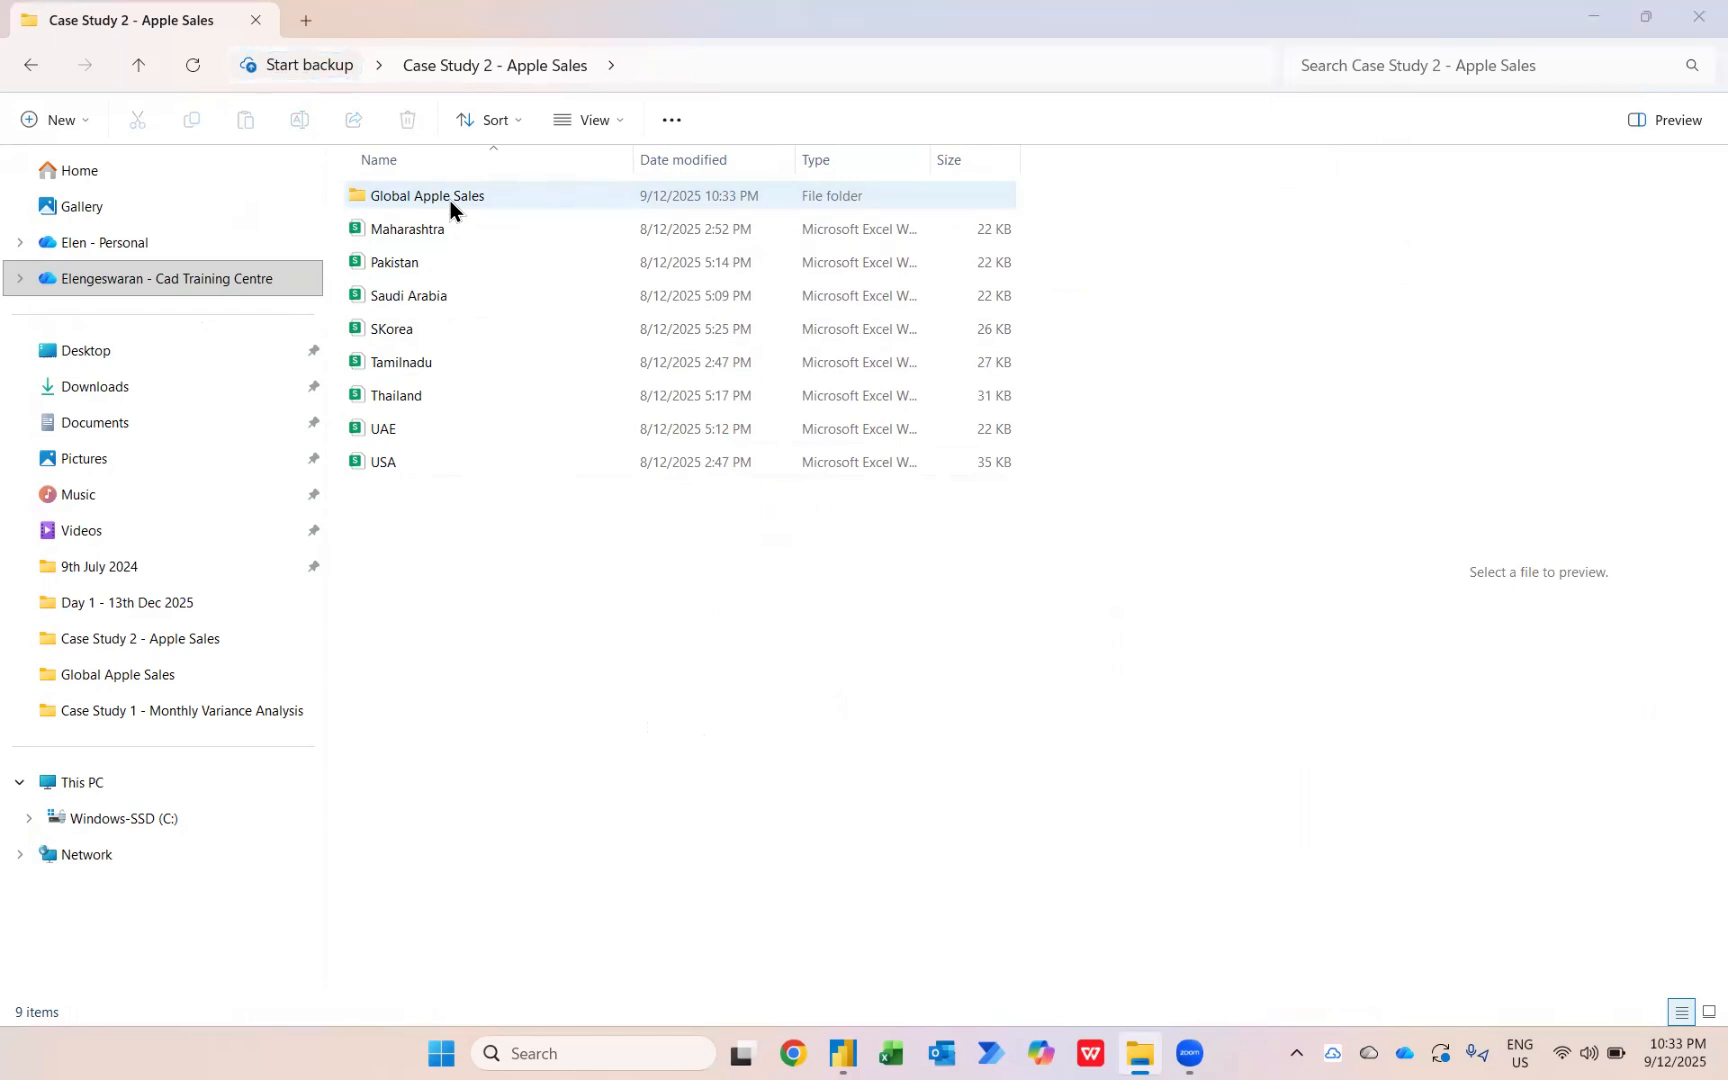
# - Return to Power BI, refresh the report data and clear the Cities slicer selection
pyautogui.hotkey('alt', 'Tab')
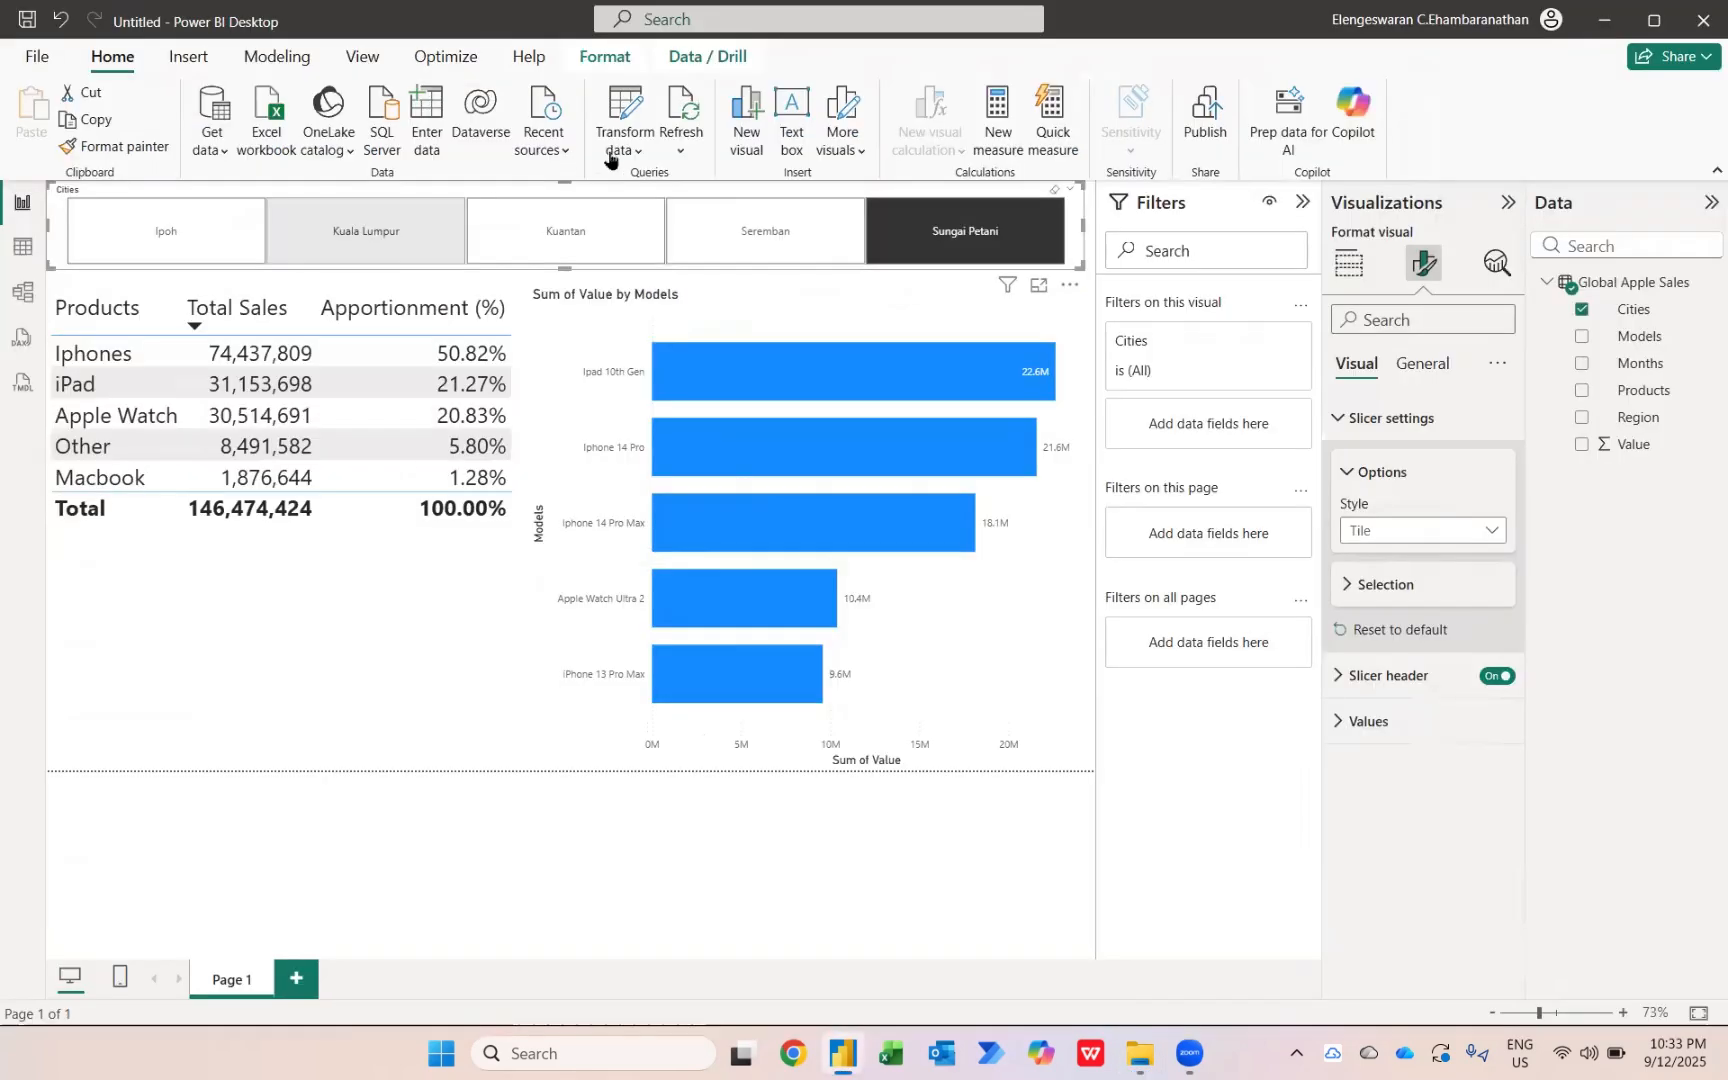
pyautogui.click(675, 118)
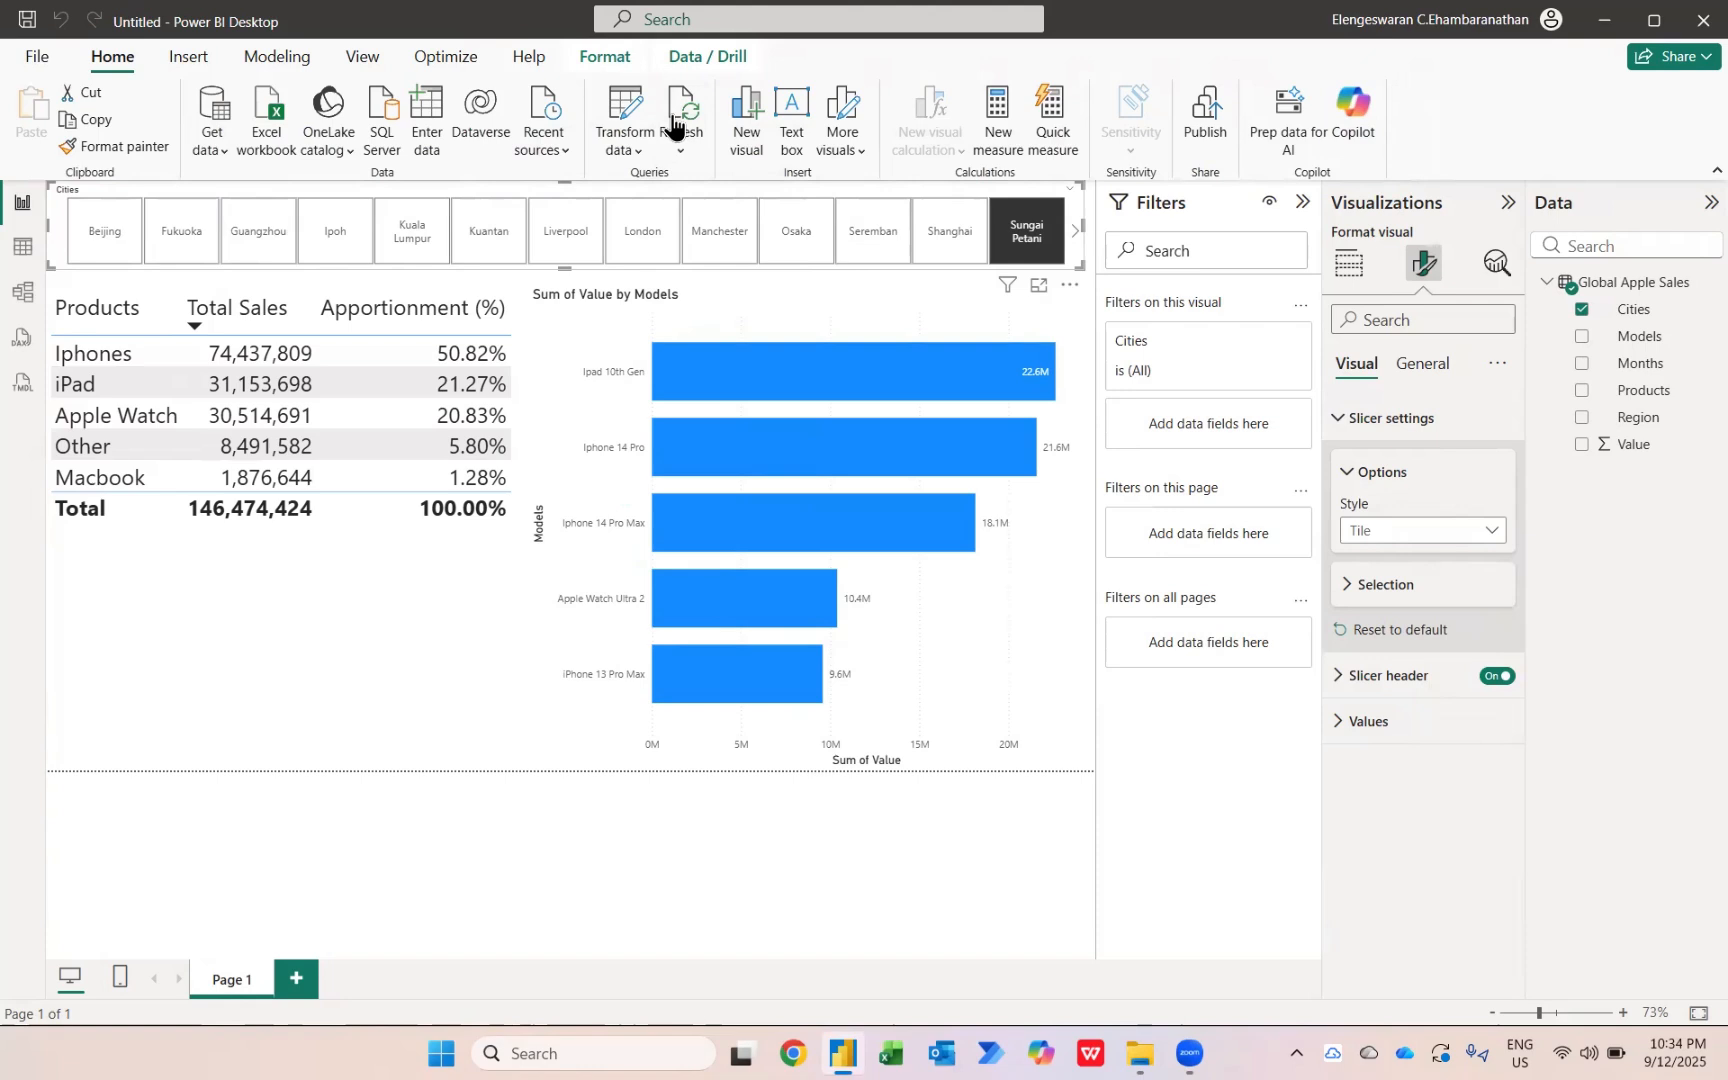
pyautogui.click(1056, 193)
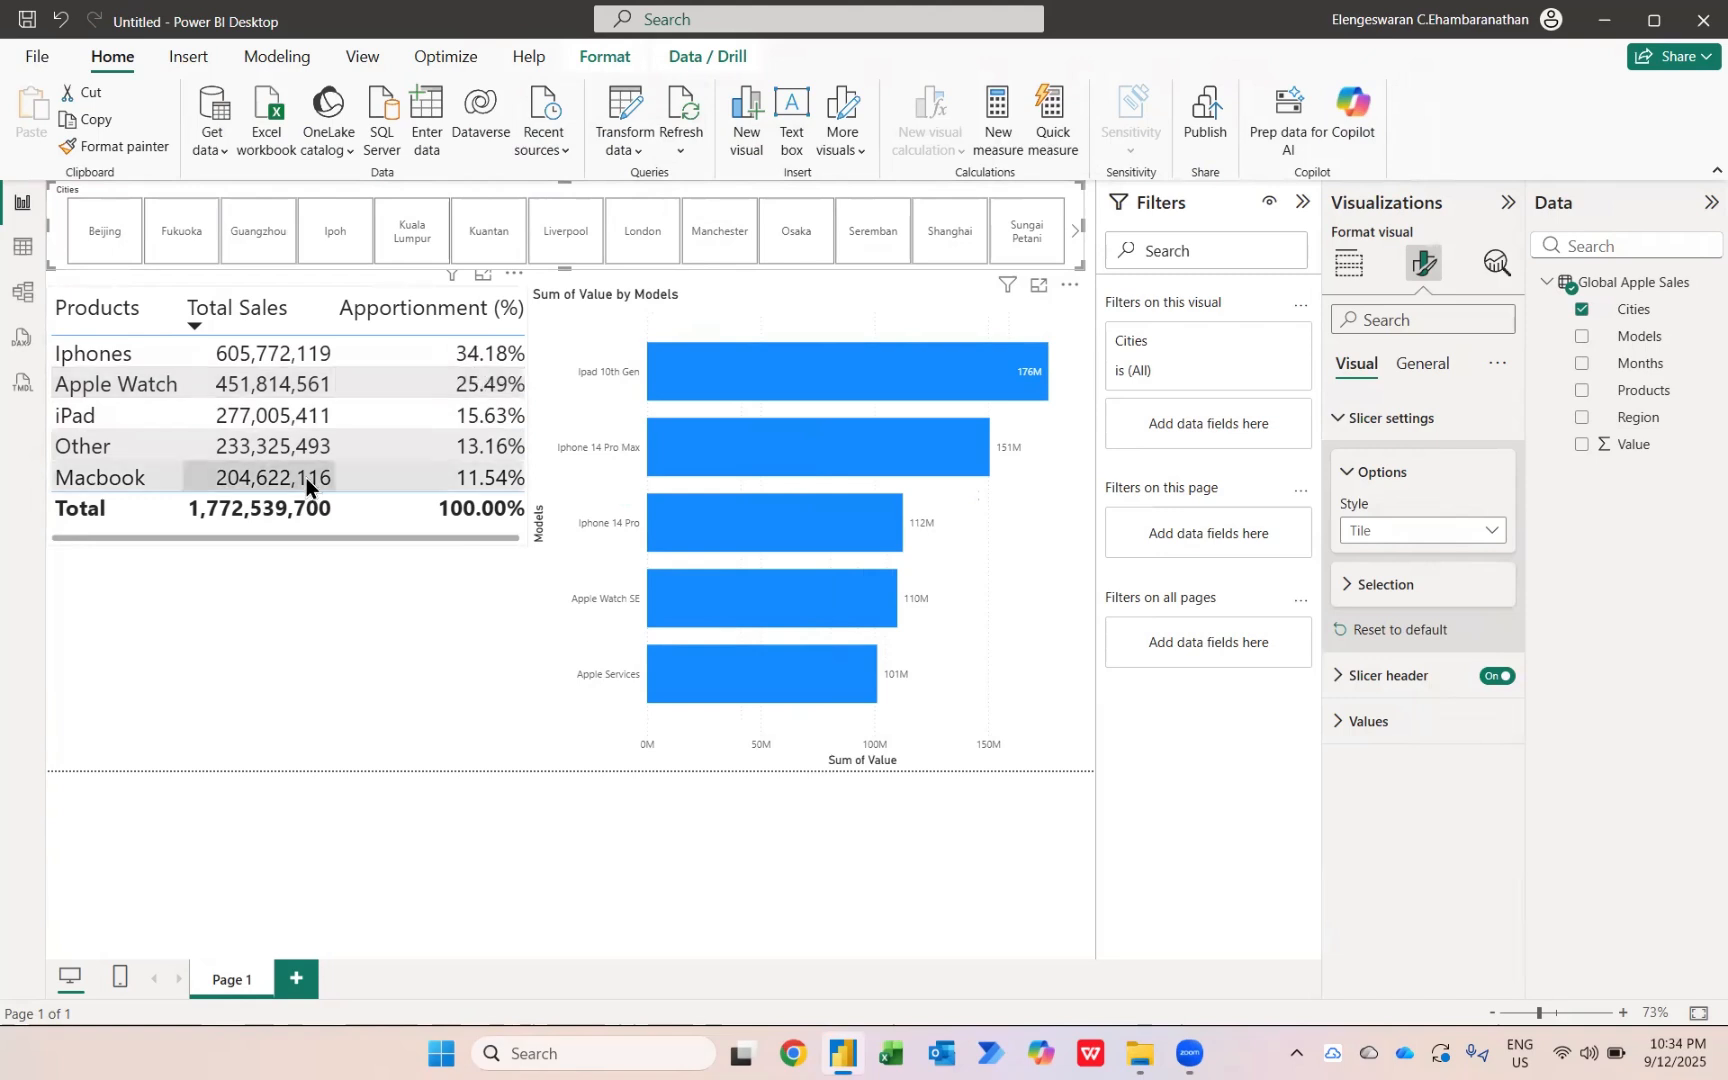
# - Examine the visuals for Beijing, Fukuoka, Guangzhou, Ipoh, Liverpool and London in turn, then clear the slicer selection
pyautogui.click(104, 231)
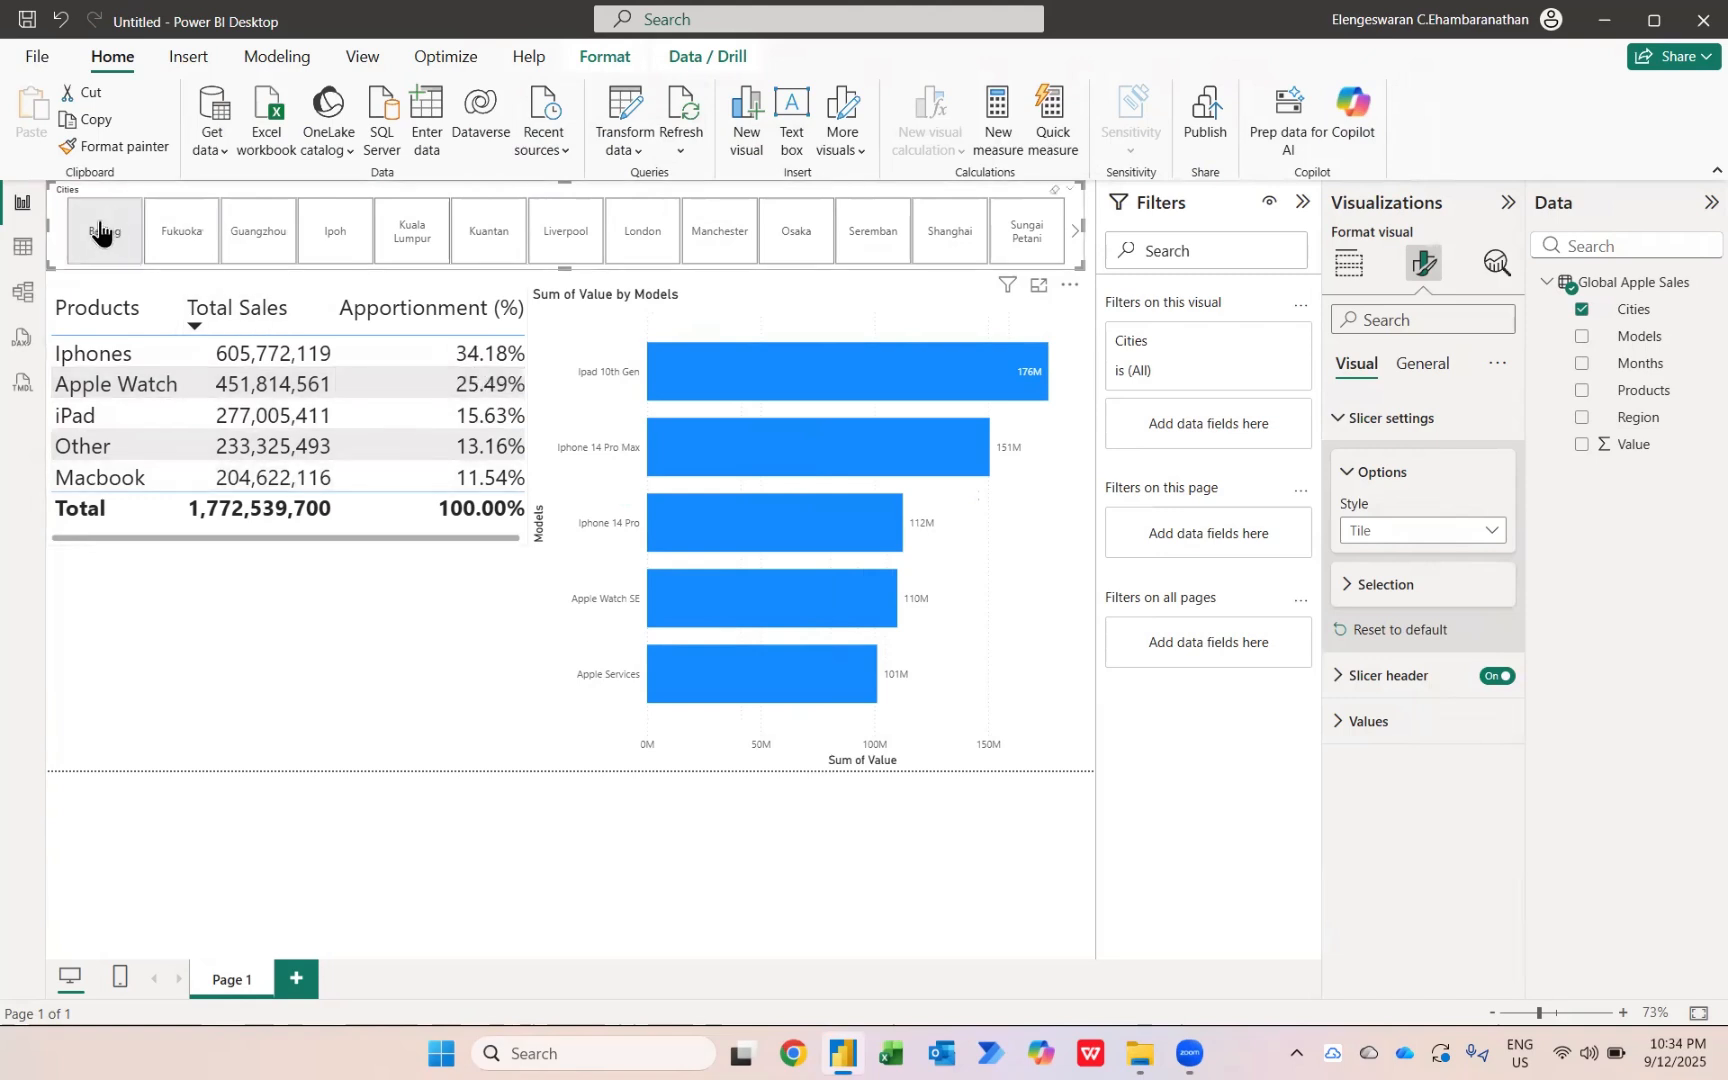
pyautogui.click(187, 243)
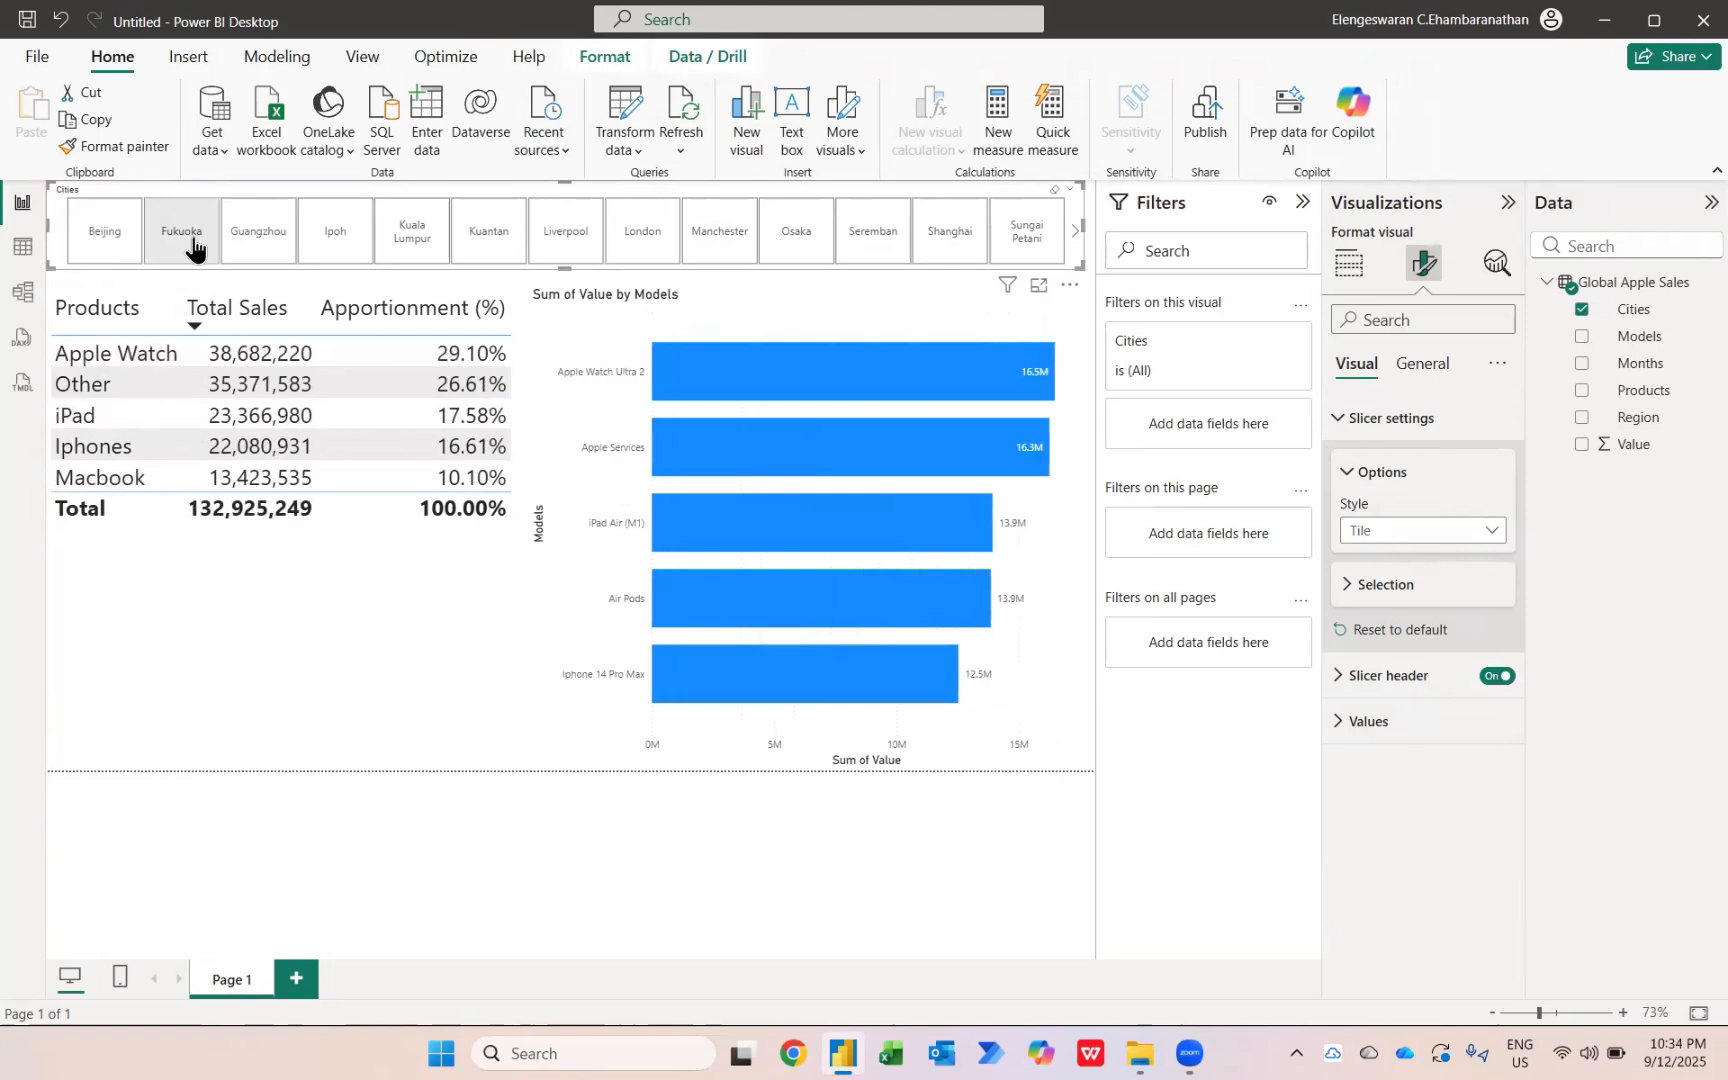
pyautogui.click(287, 242)
pyautogui.click(334, 240)
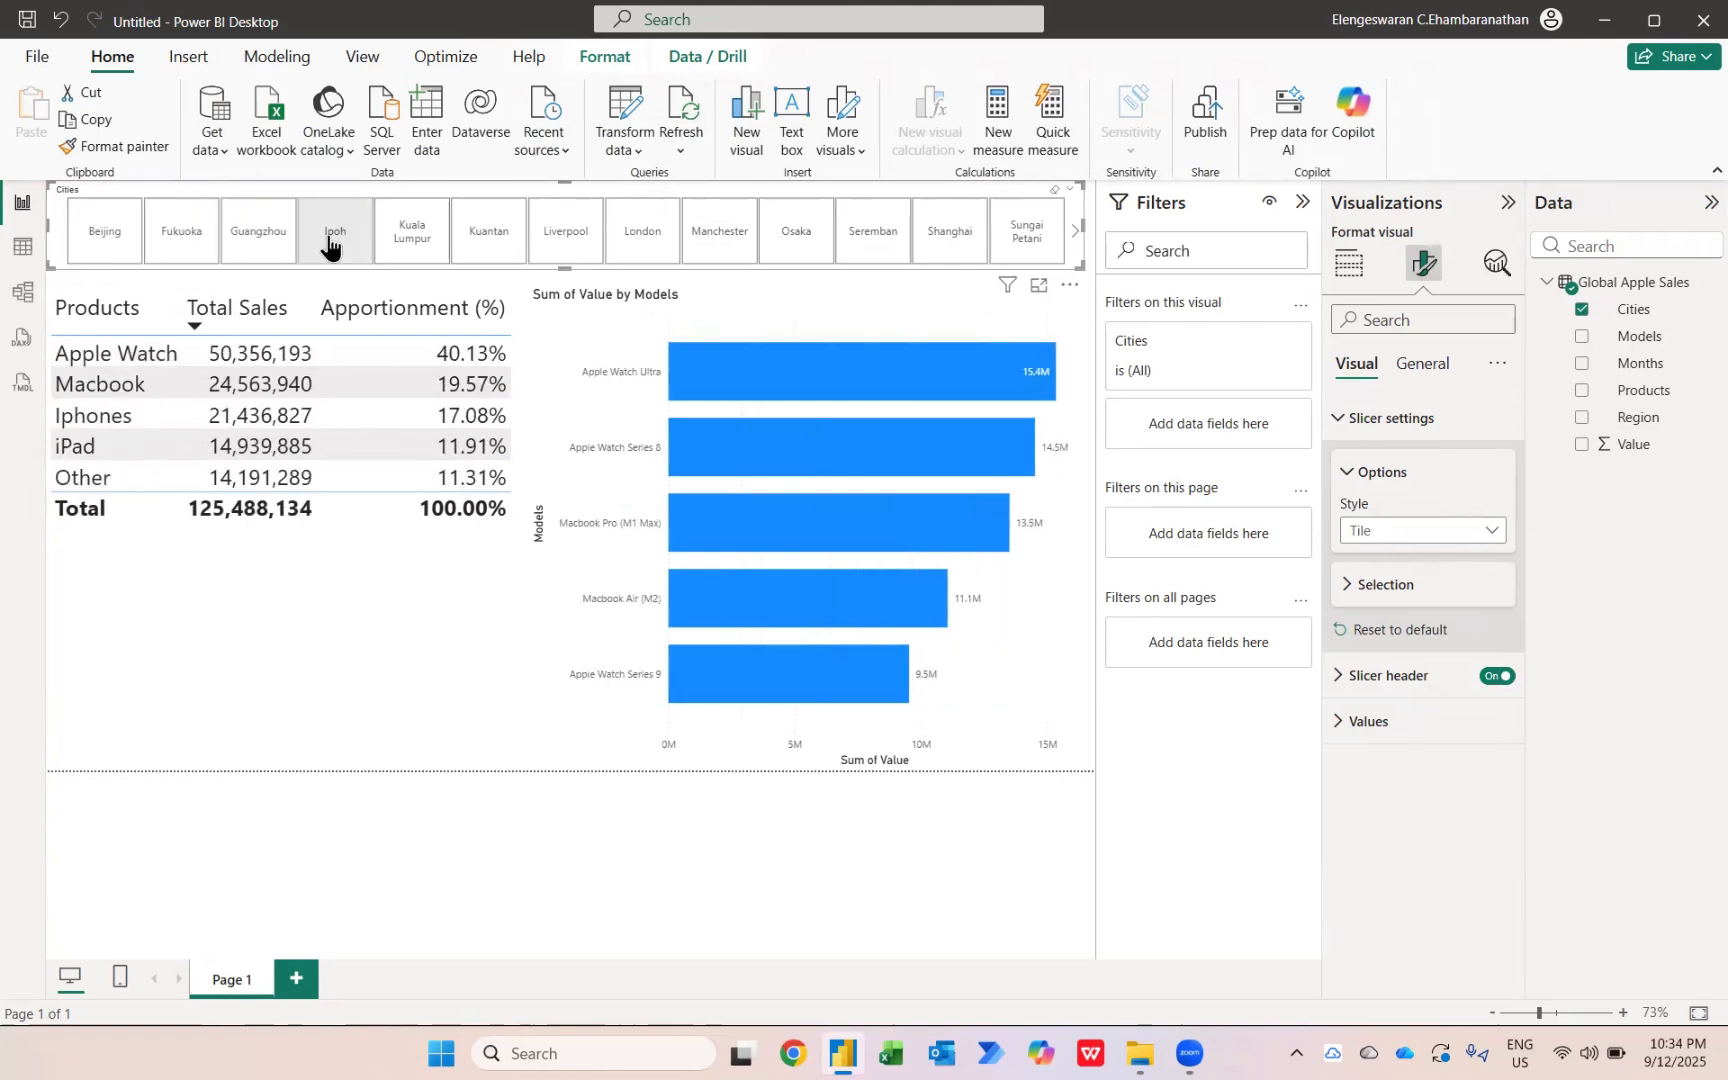
pyautogui.click(586, 234)
pyautogui.click(640, 234)
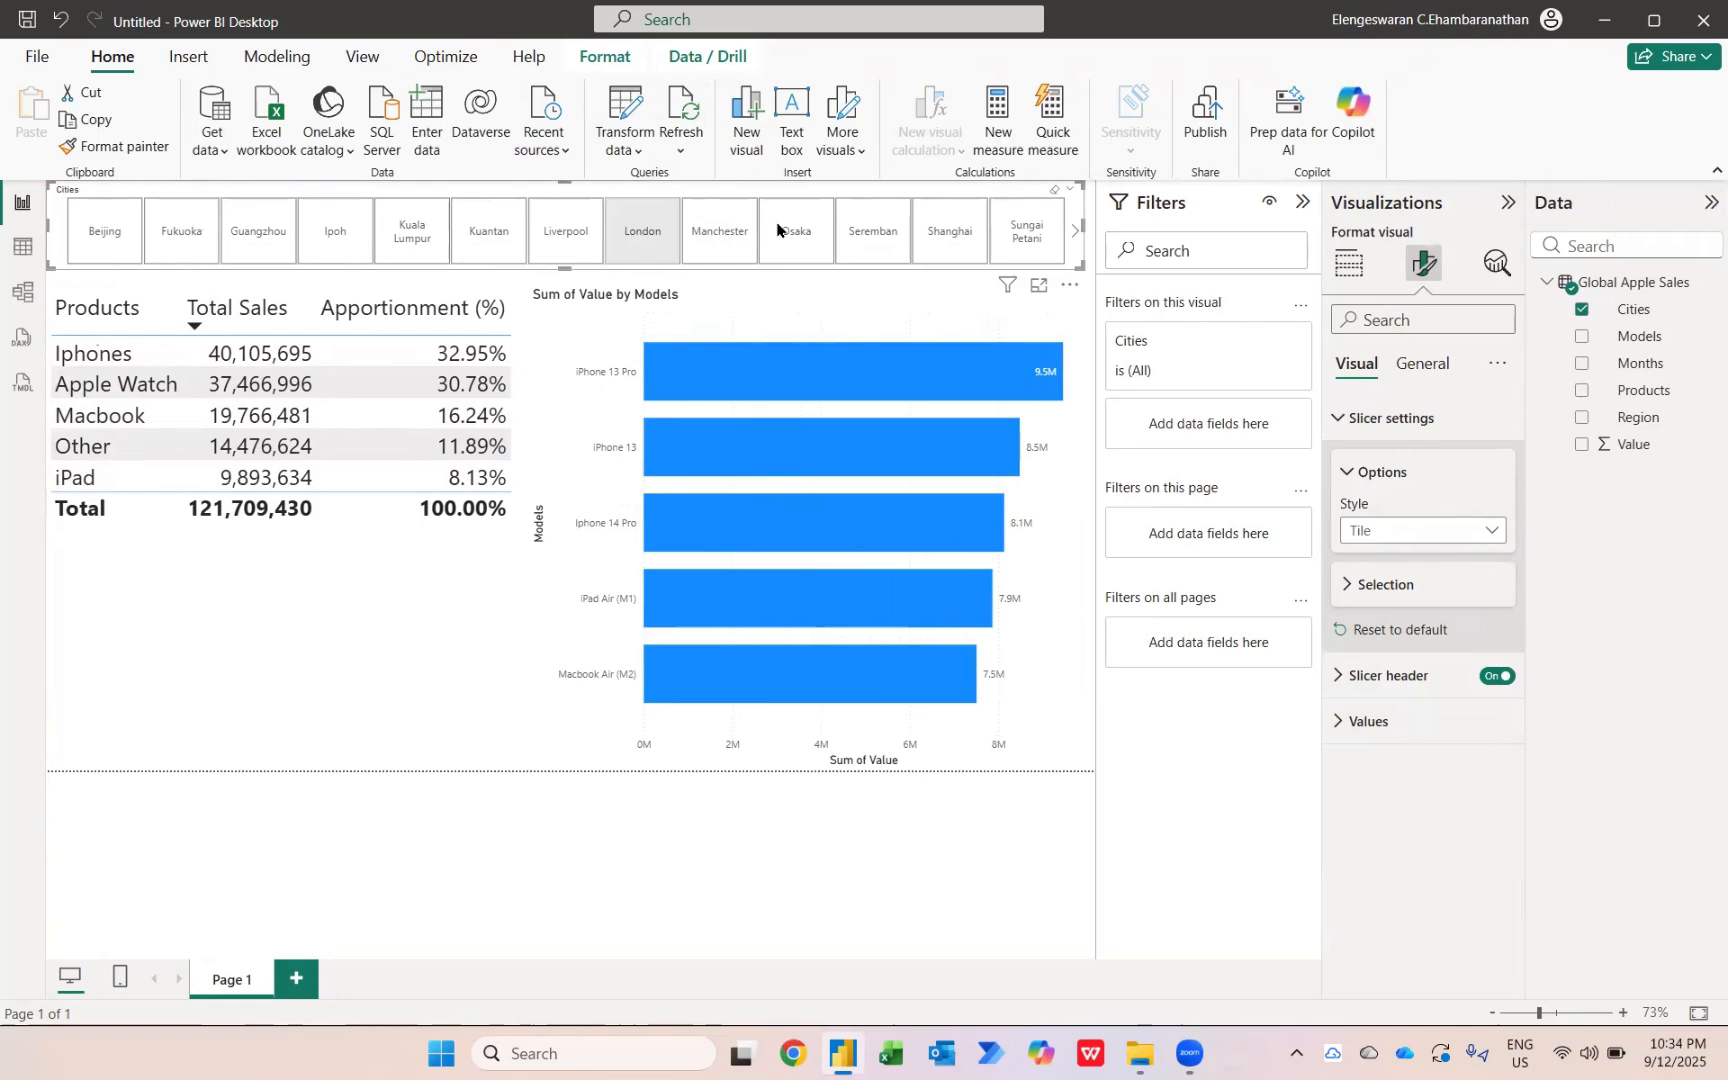
pyautogui.click(1055, 190)
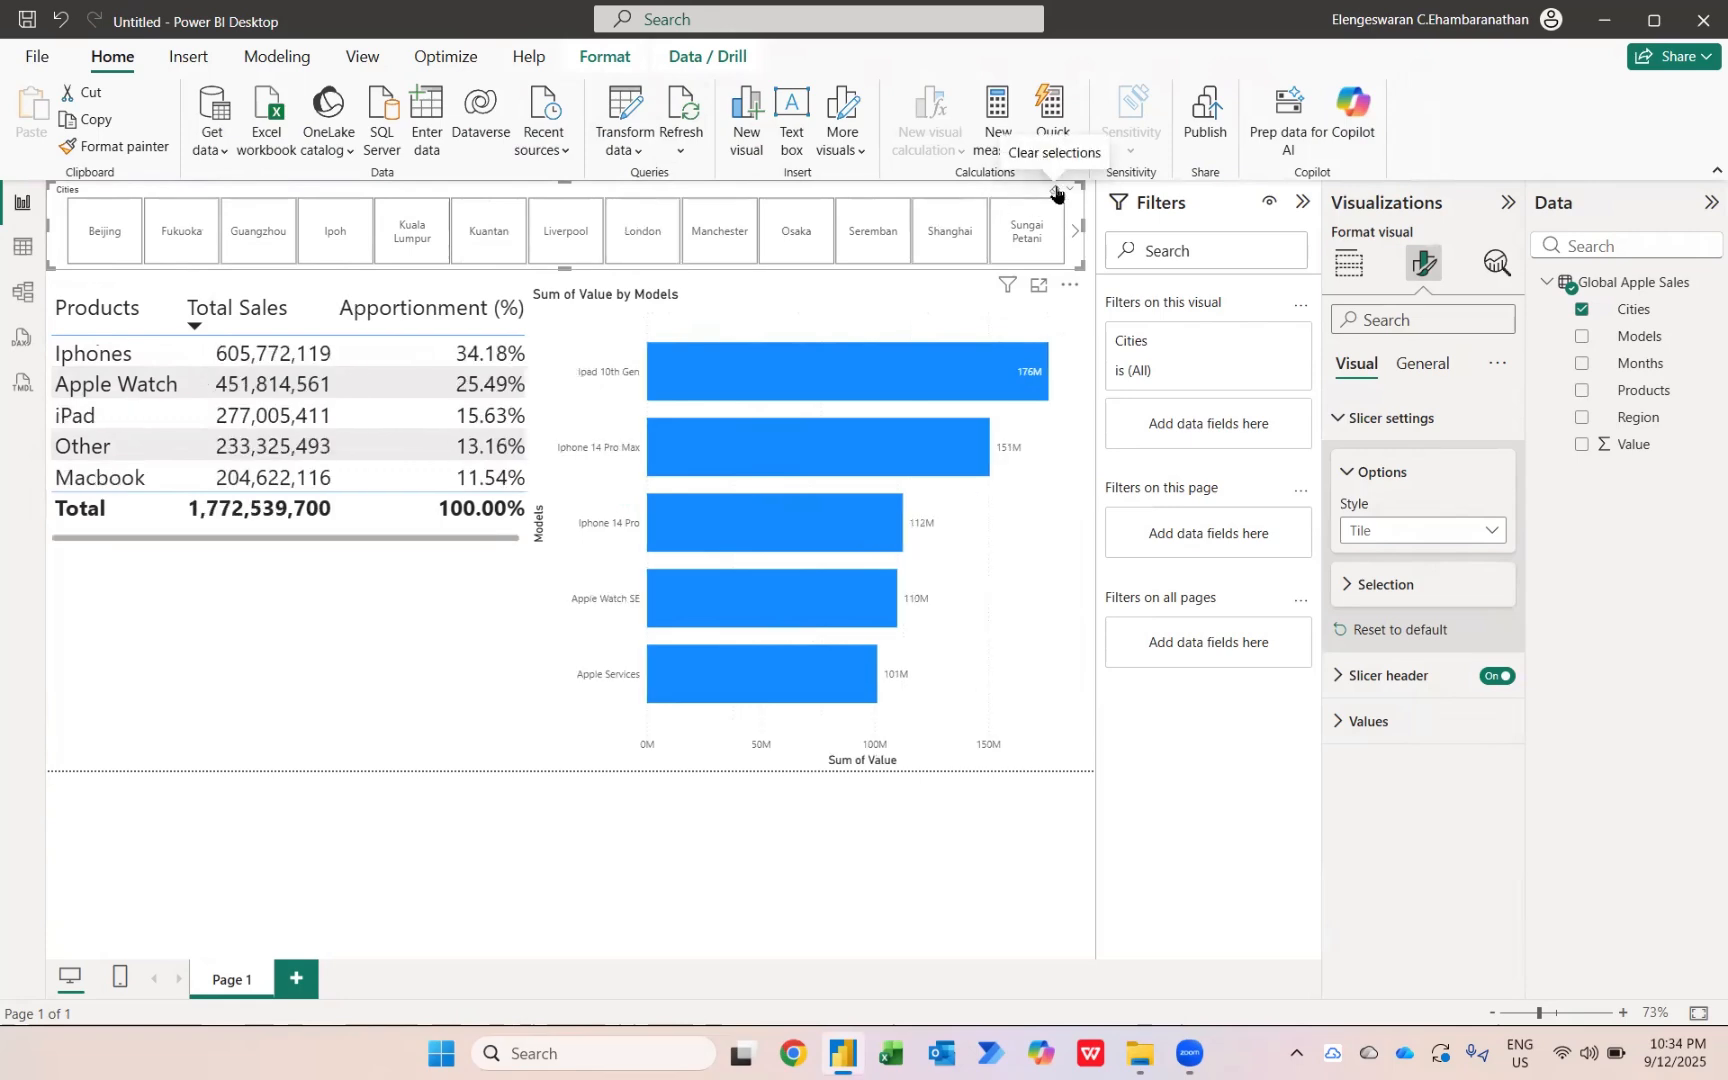
# - Move the remaining workbooks, Maharashtra through USA, into the Global Apple Sales folder in File Explorer and refresh the Power BI report
pyautogui.hotkey('alt', 'Tab')
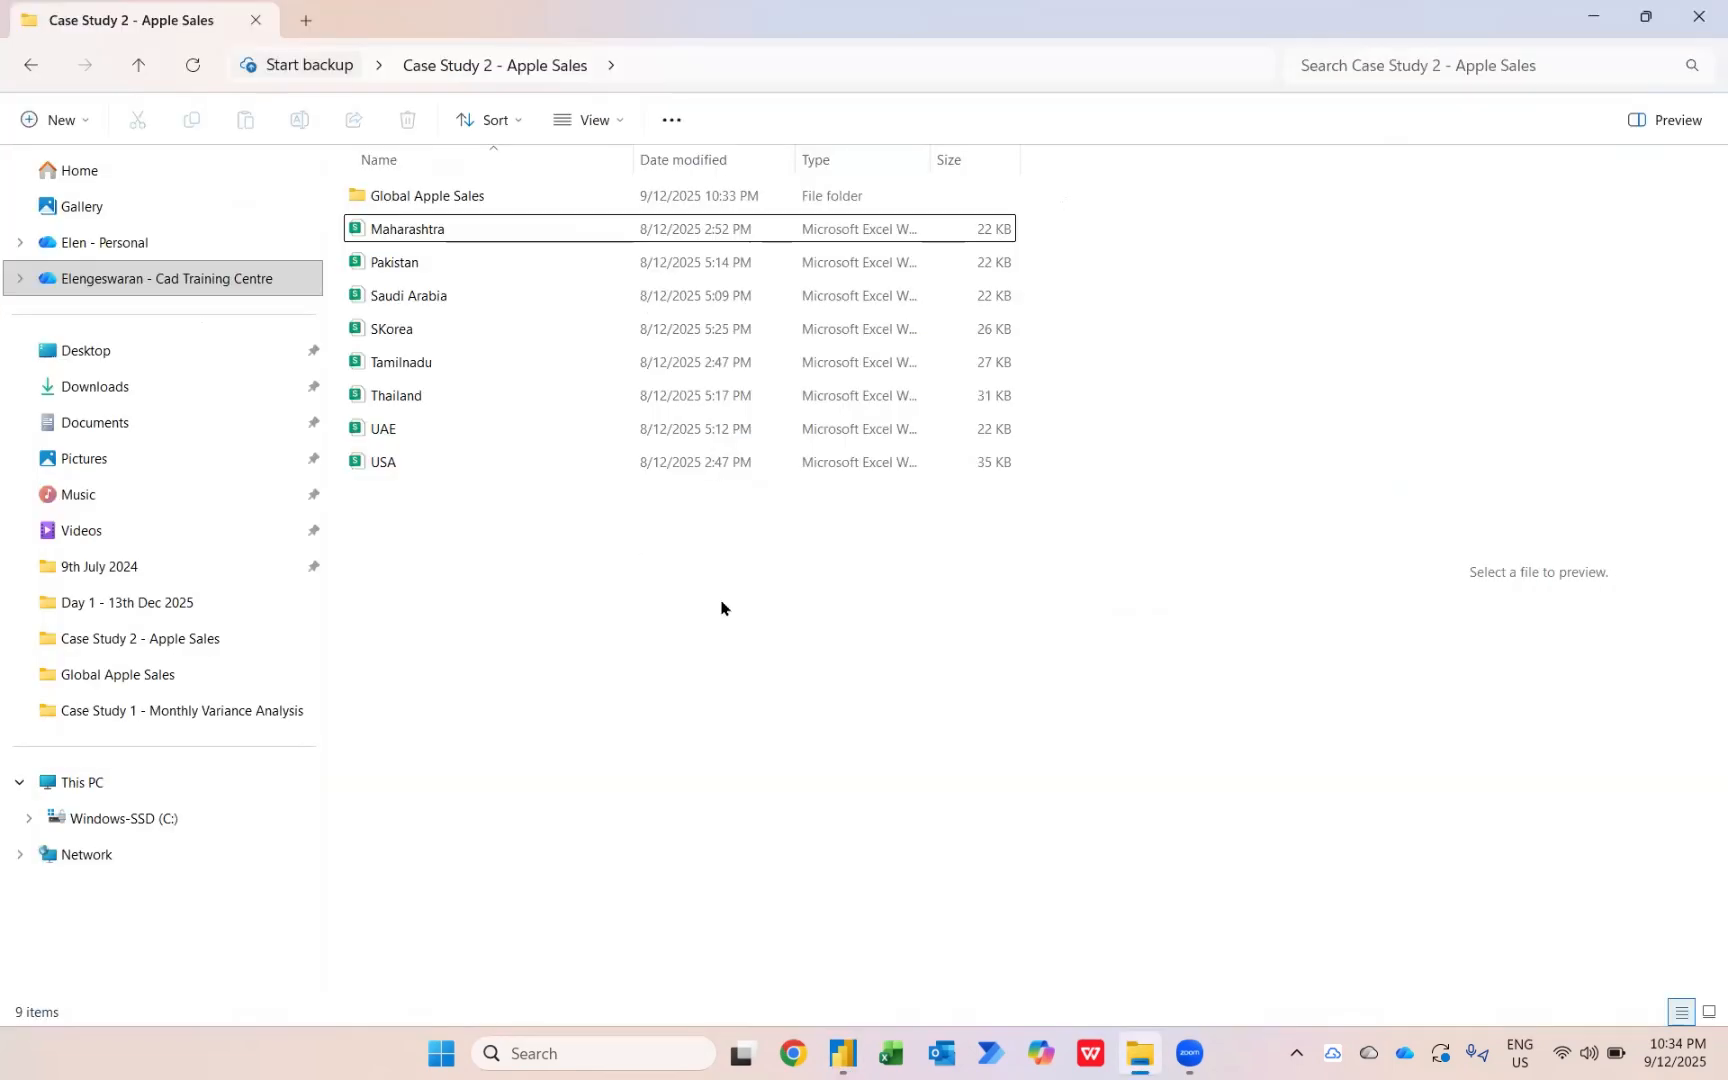
pyautogui.moveTo(721, 606); pyautogui.dragTo(437, 198)
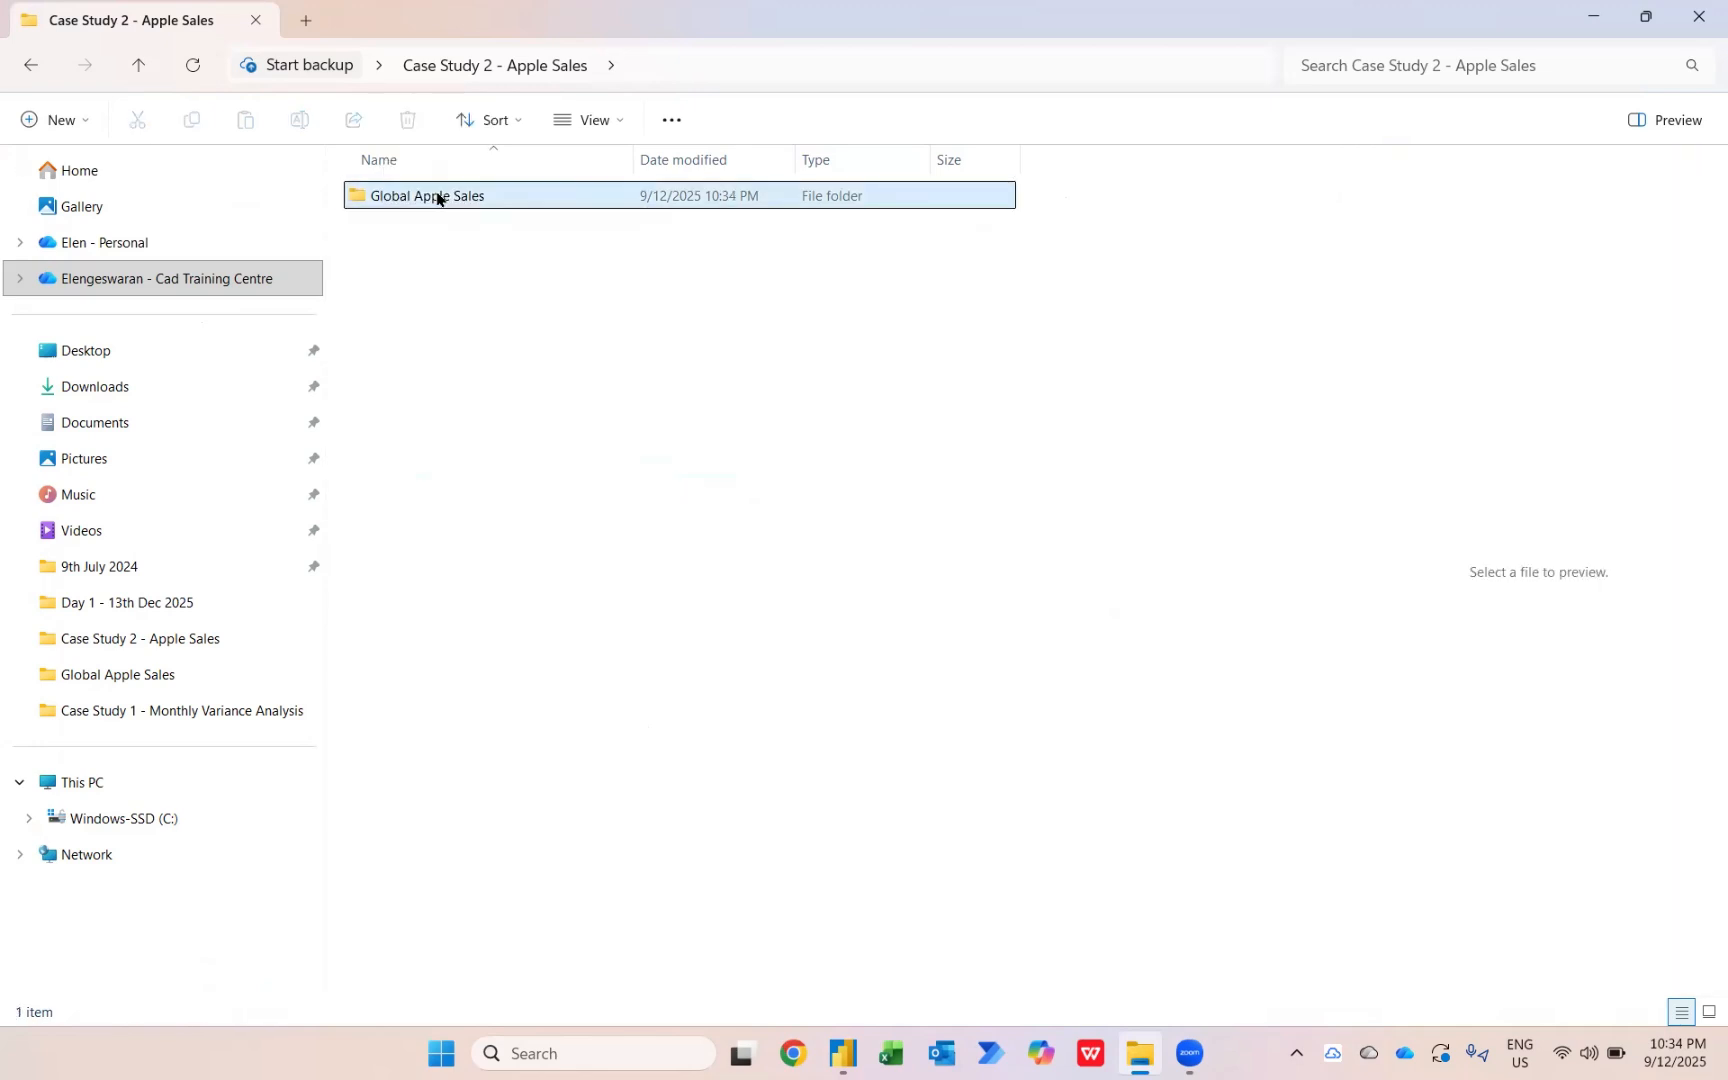
pyautogui.hotkey('alt', 'Tab')
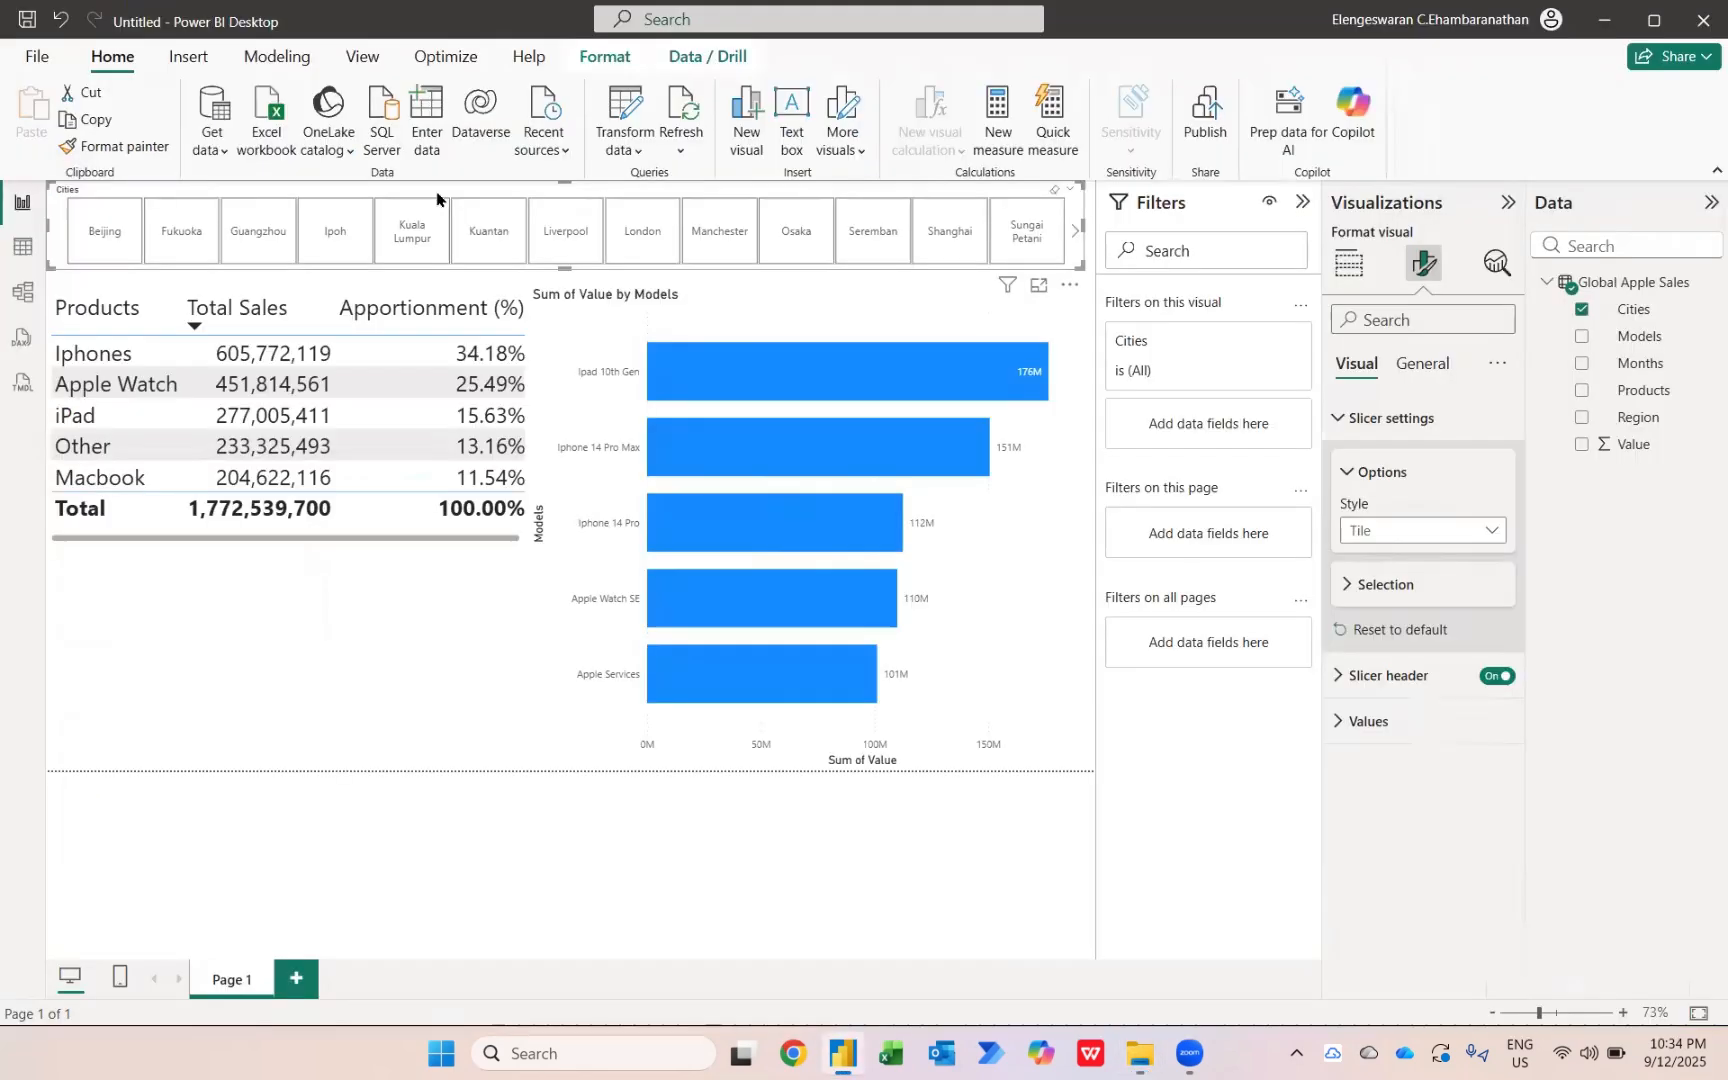
pyautogui.click(672, 116)
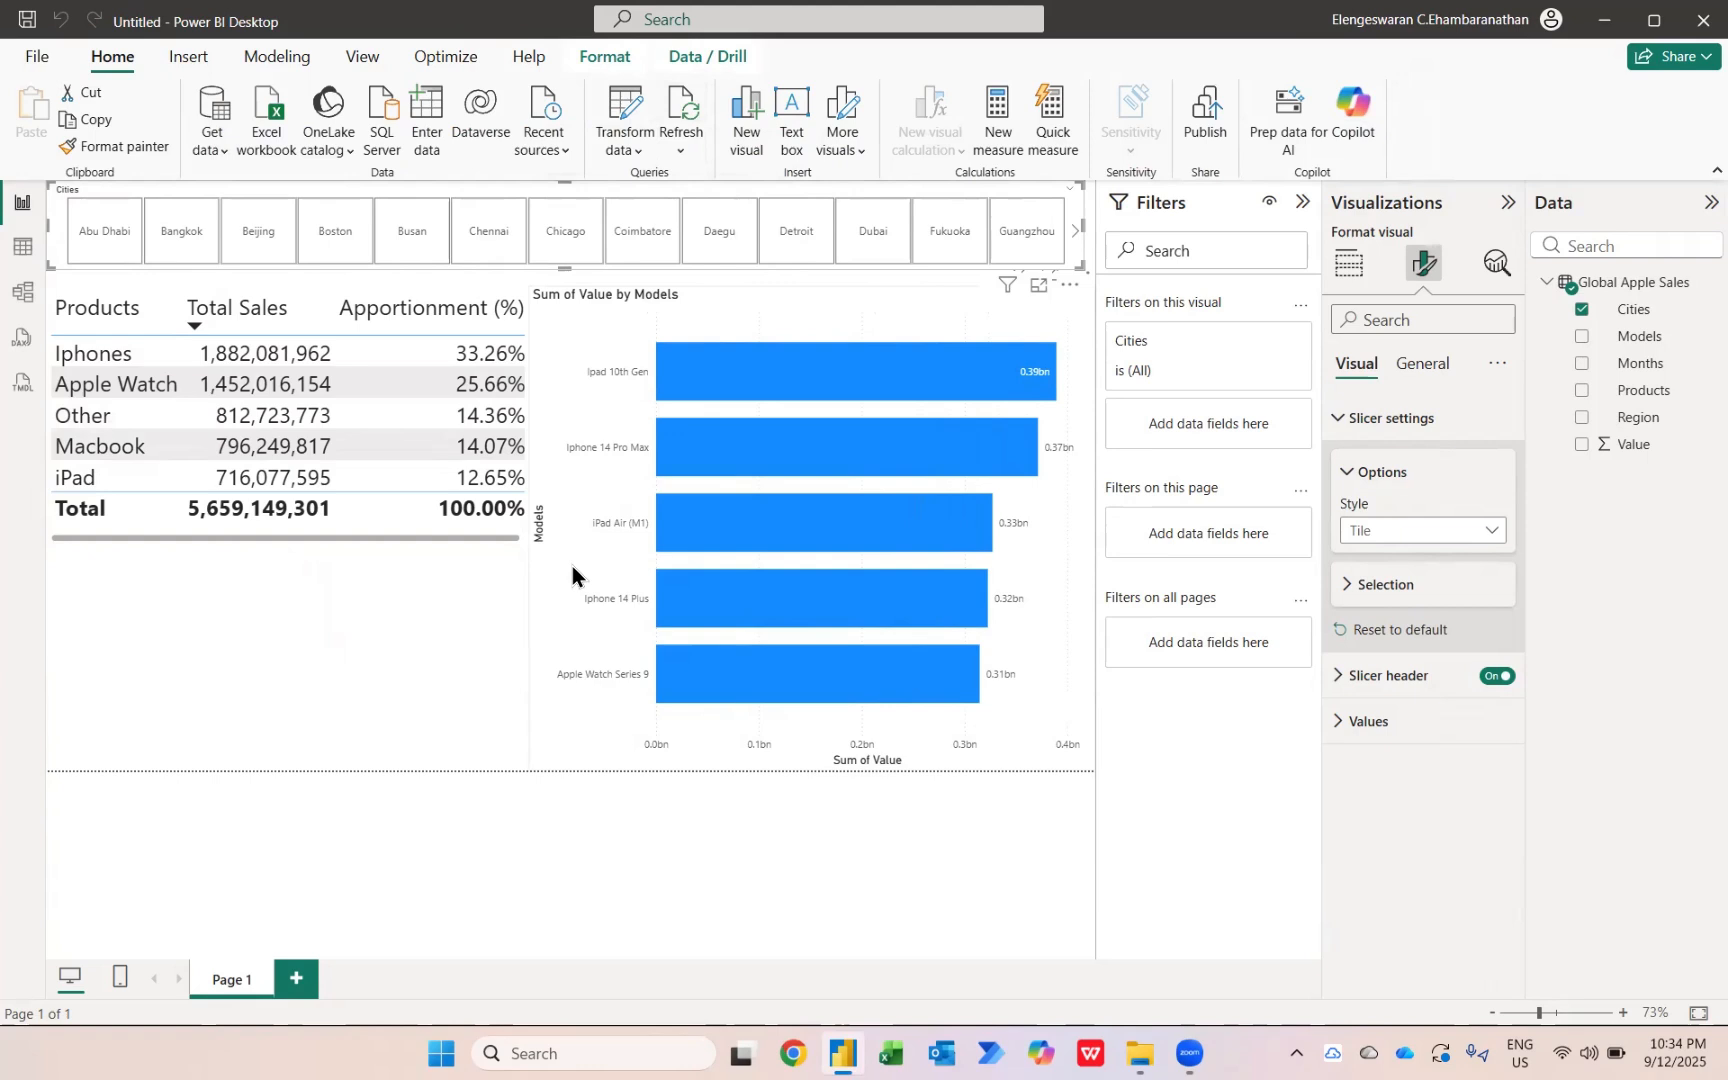
pyautogui.click(211, 148)
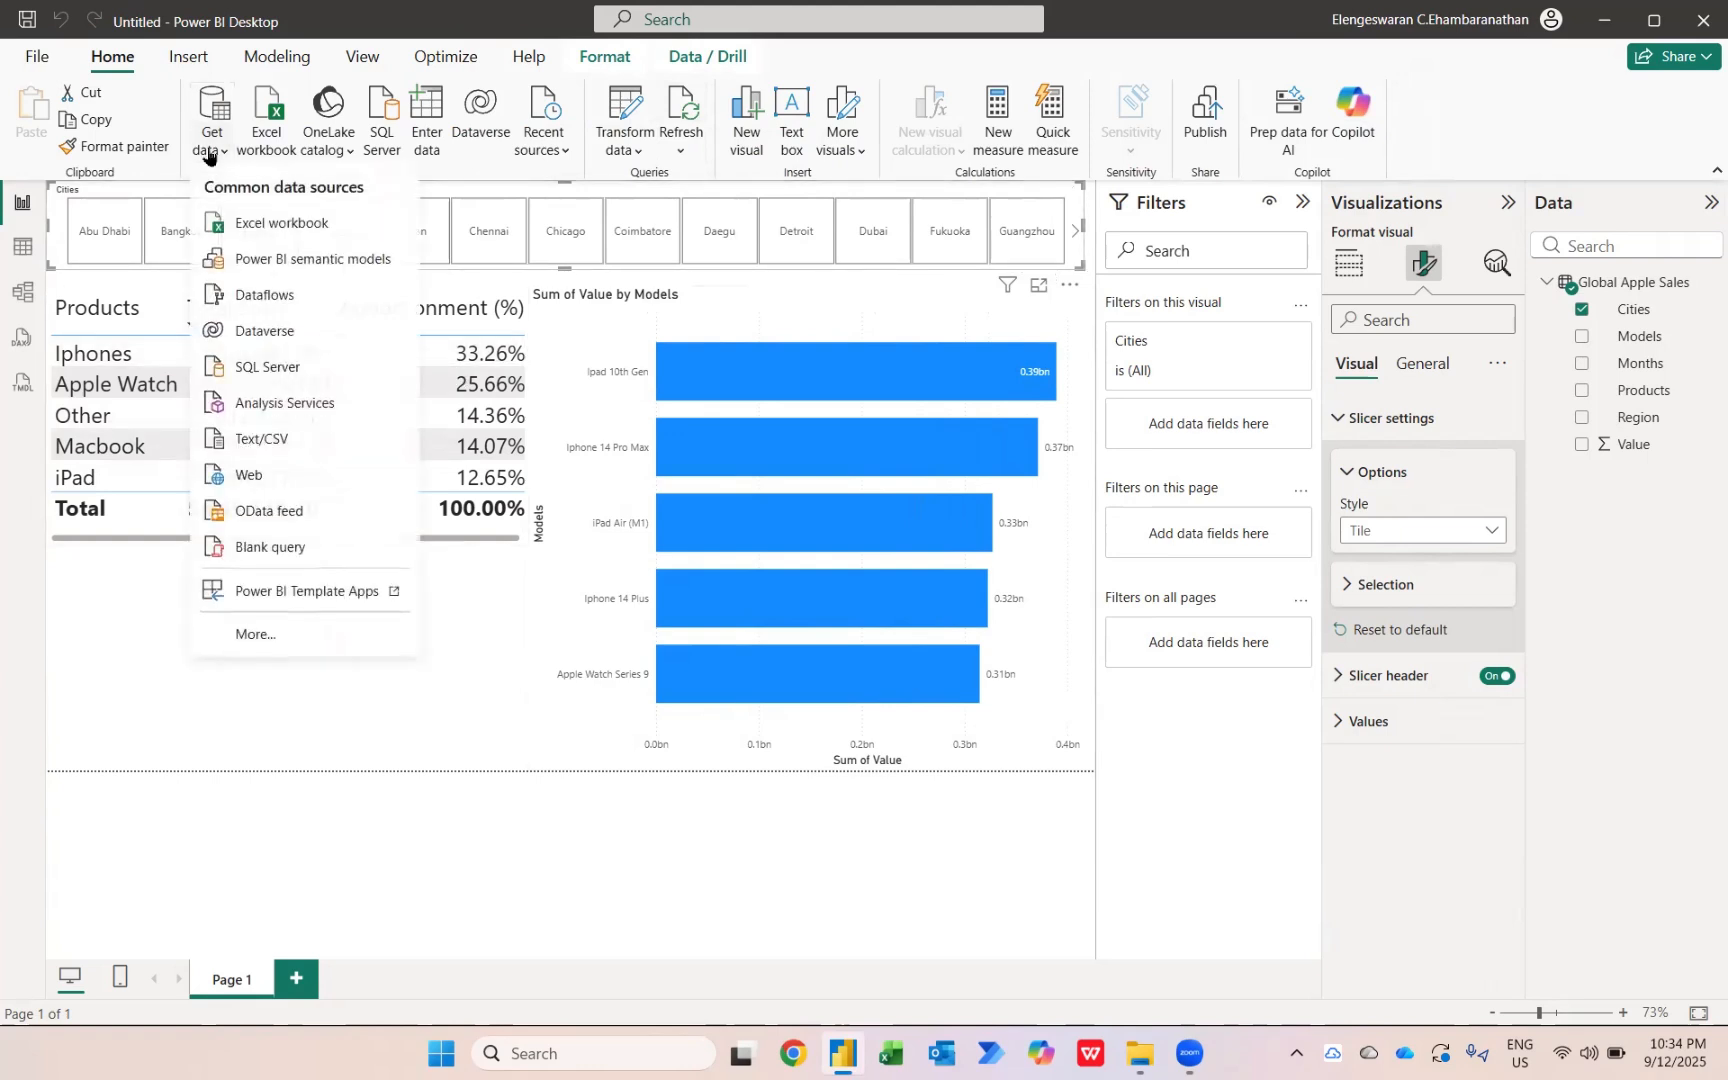
pyautogui.click(267, 636)
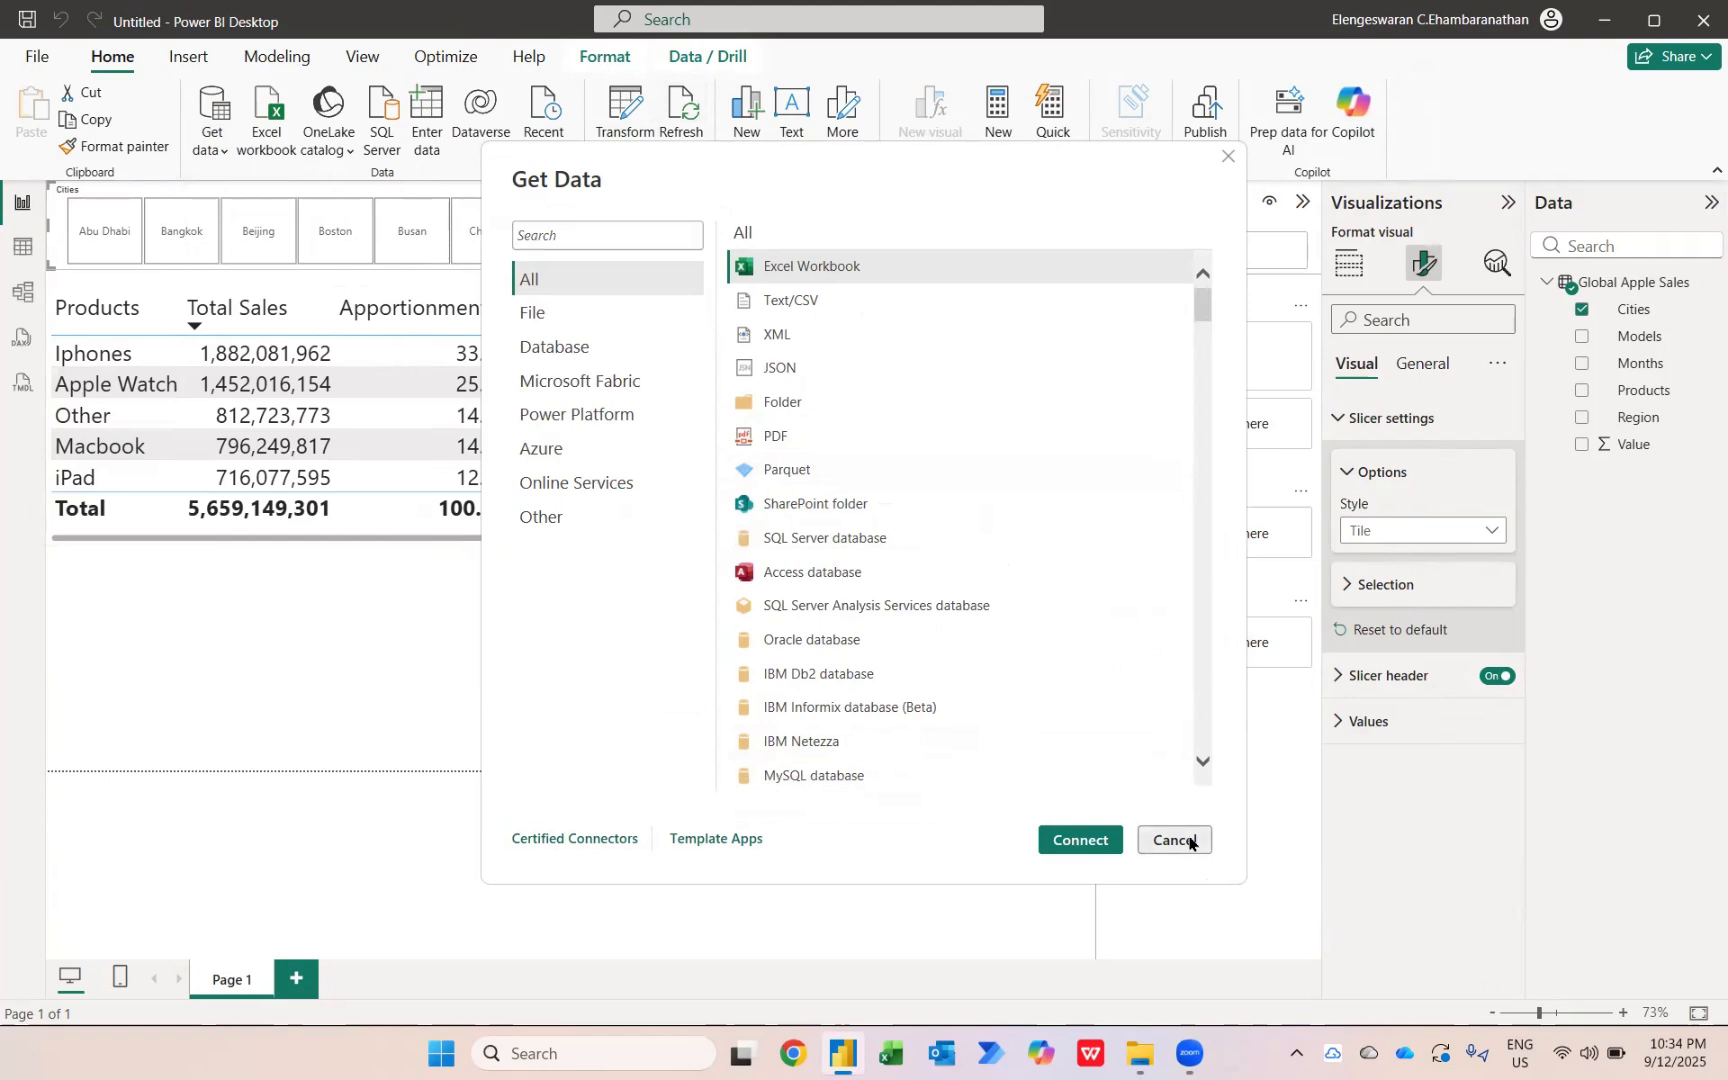
pyautogui.click(1190, 841)
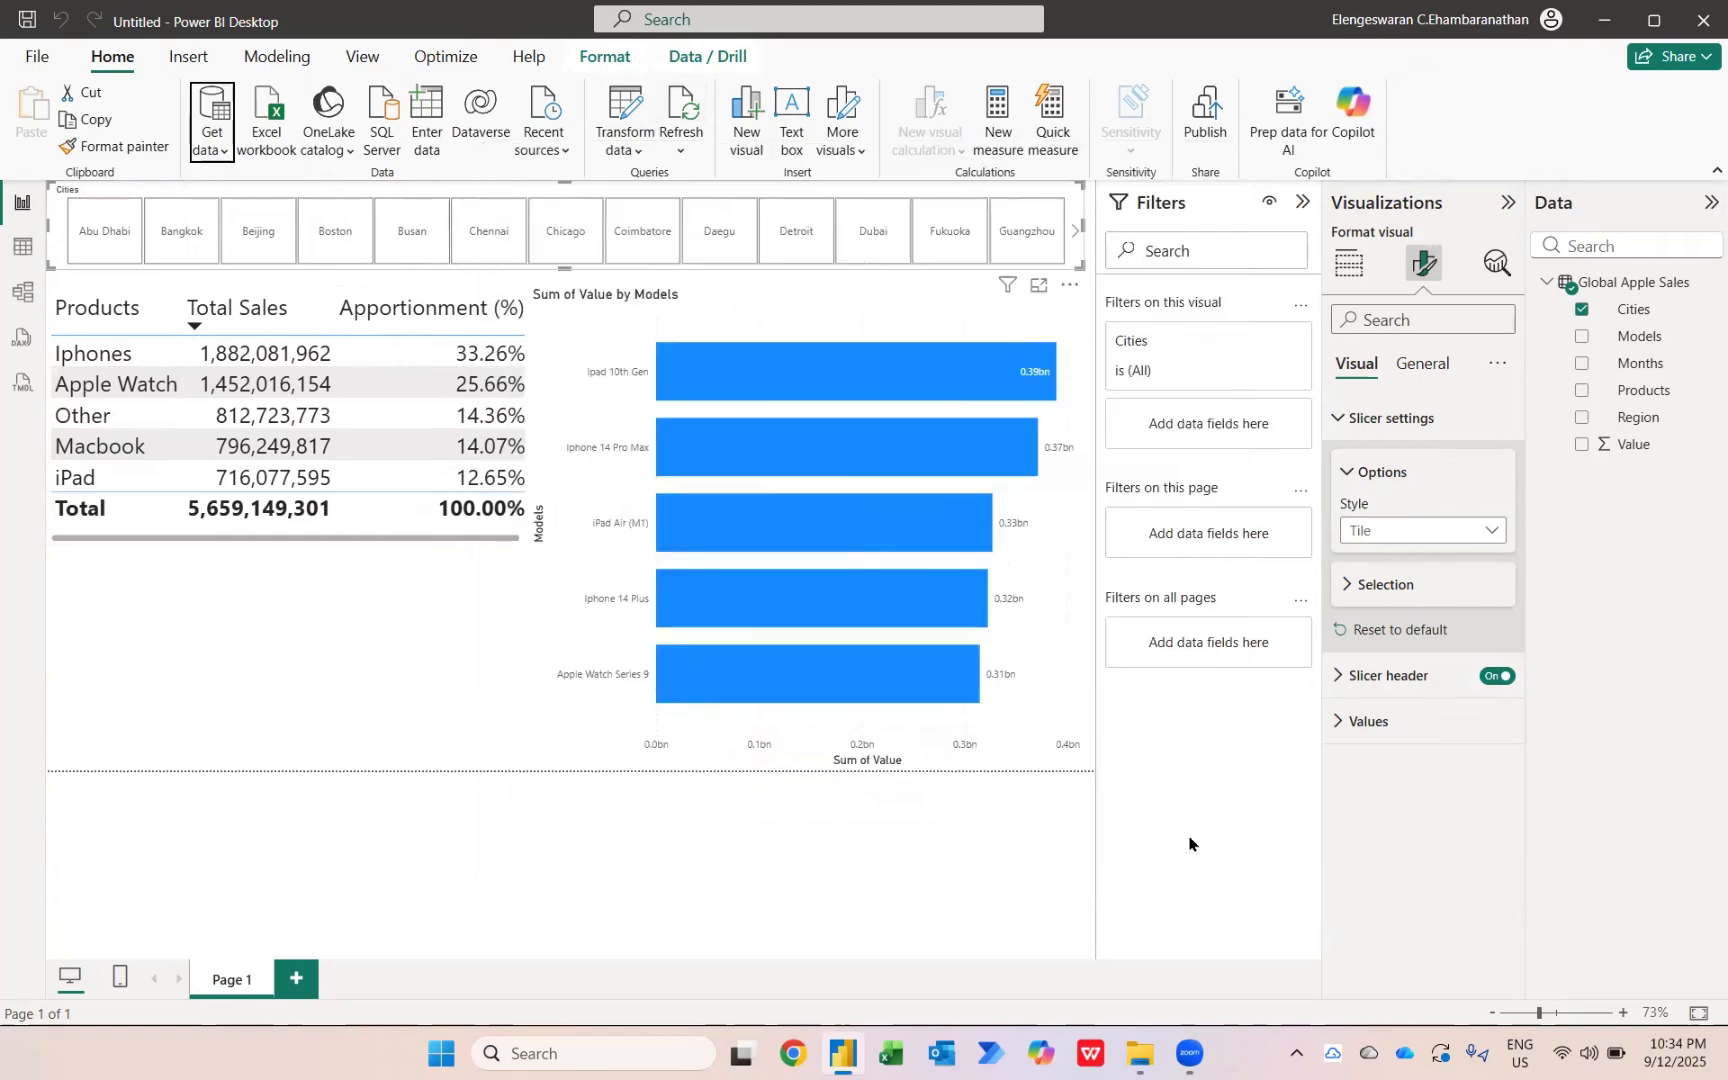